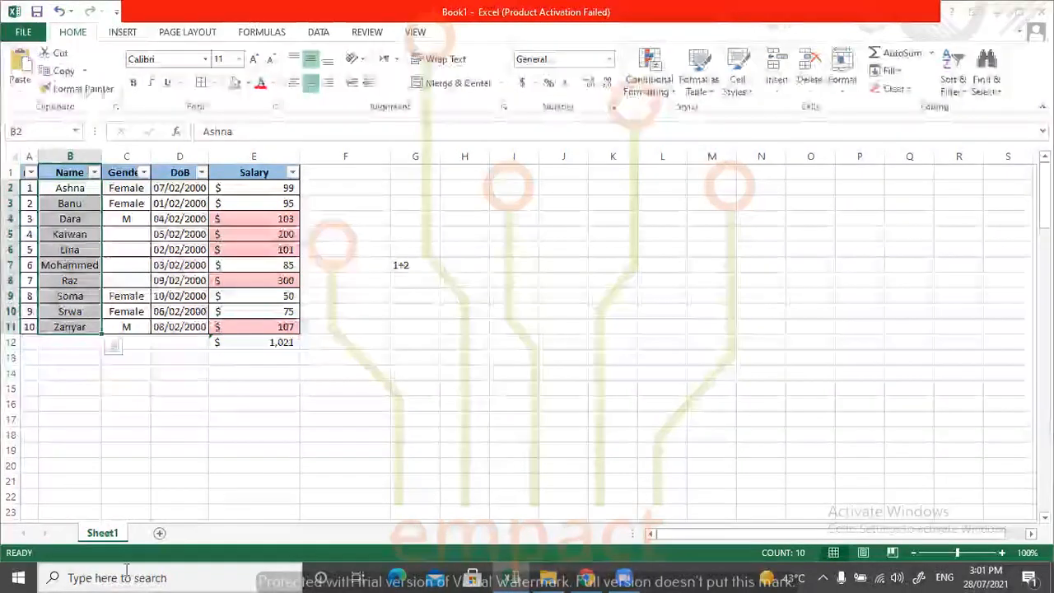
Add a new worksheet and enter the column headers no in A1 and Name in B1.
click(160, 534)
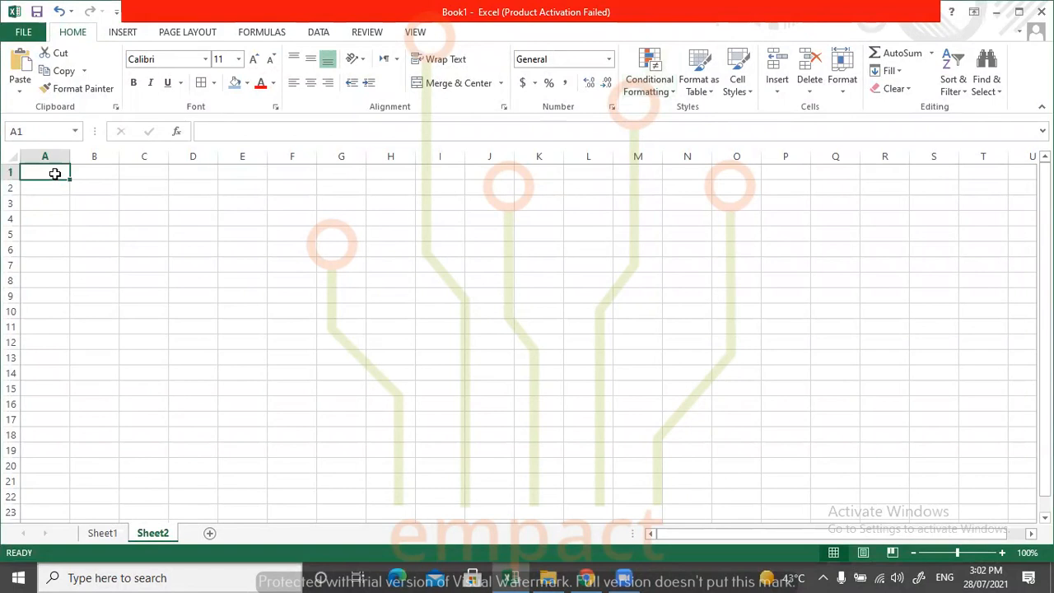
text(no)
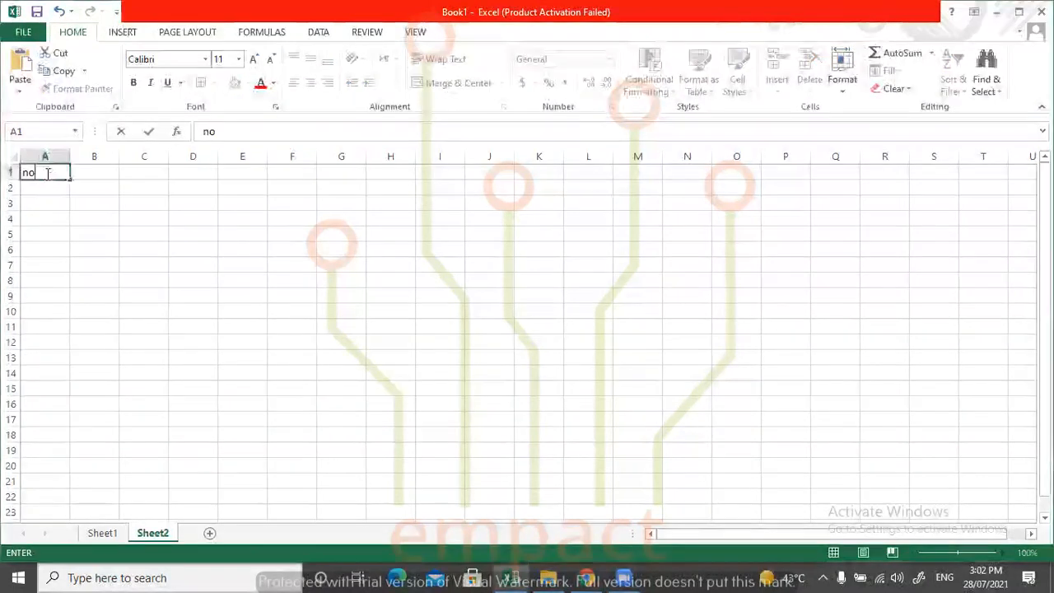
key(Tab)
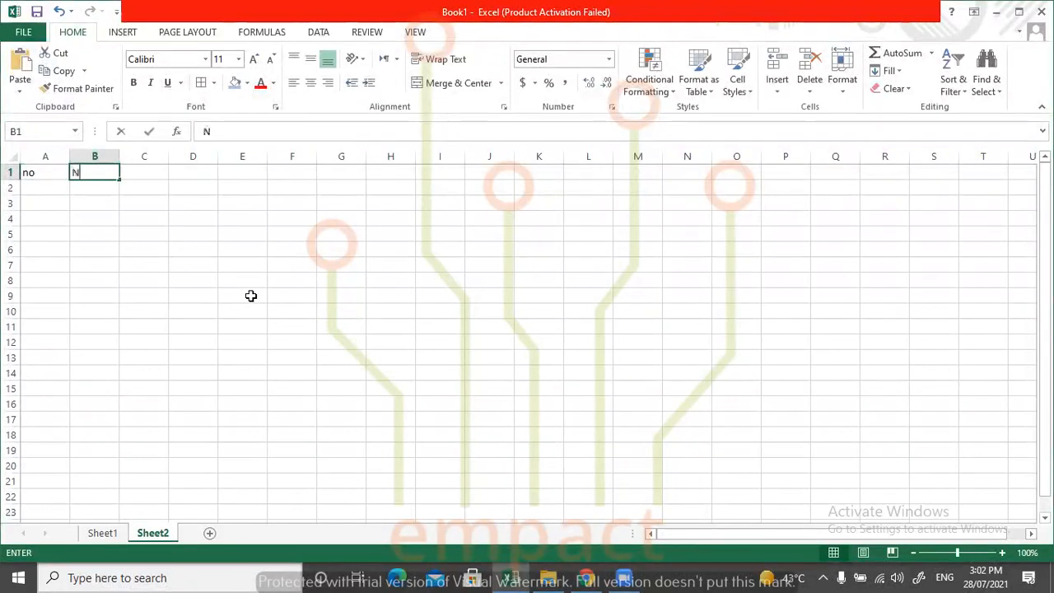
text(Names)
key(Tab)
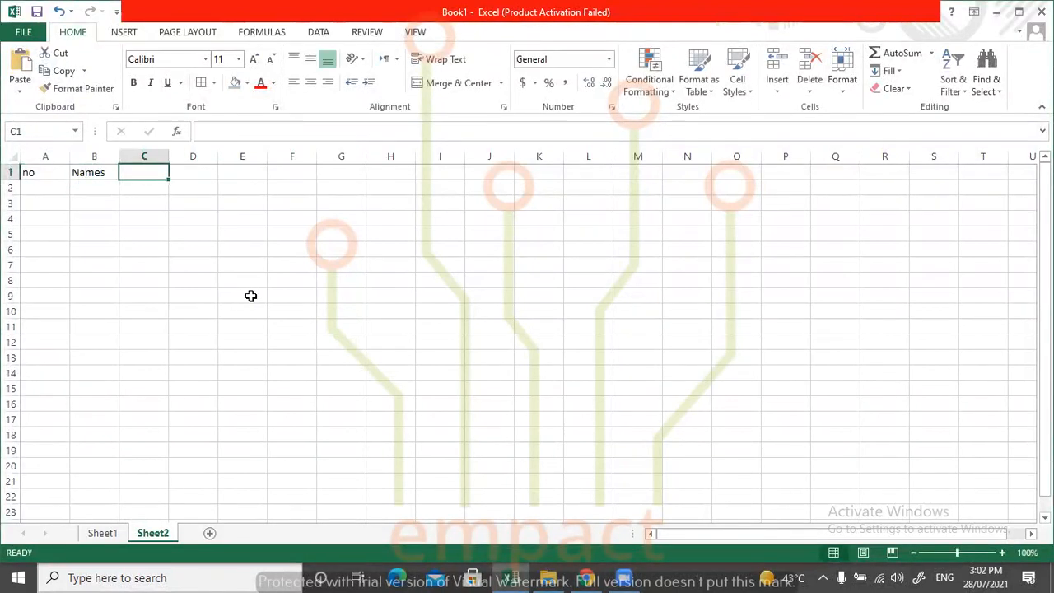
double_click(110, 170)
key(BackSpace)
key(Tab)
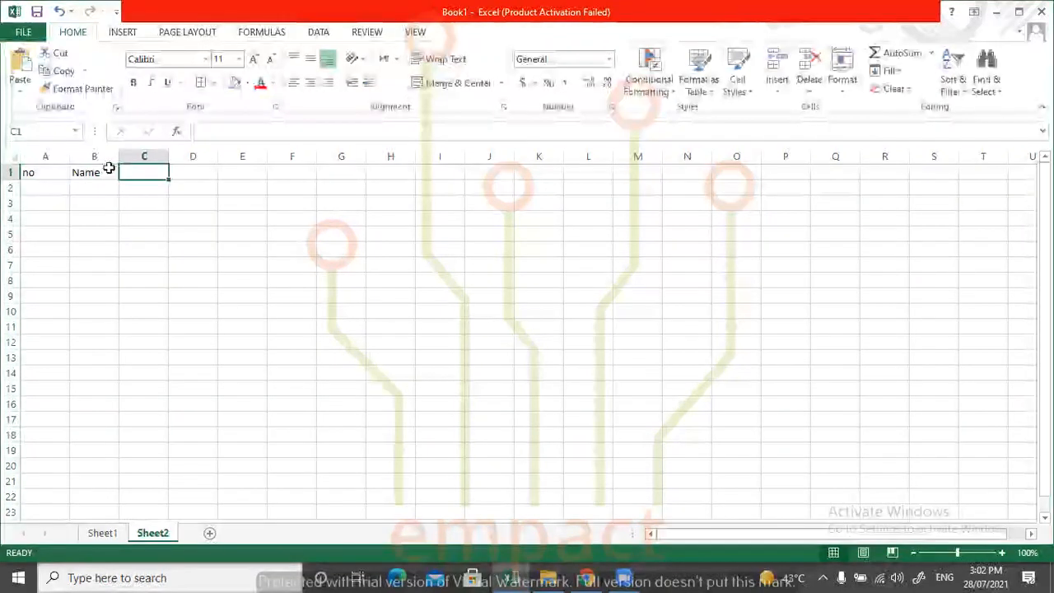
Enter the column headers Gender, DoB and Salary in cells C1 to E1.
text(DoB)
key(BackSpace)
key(BackSpace)
key(BackSpace)
text(Genge)
key(BackSpace)
key(BackSpace)
key(Tab)
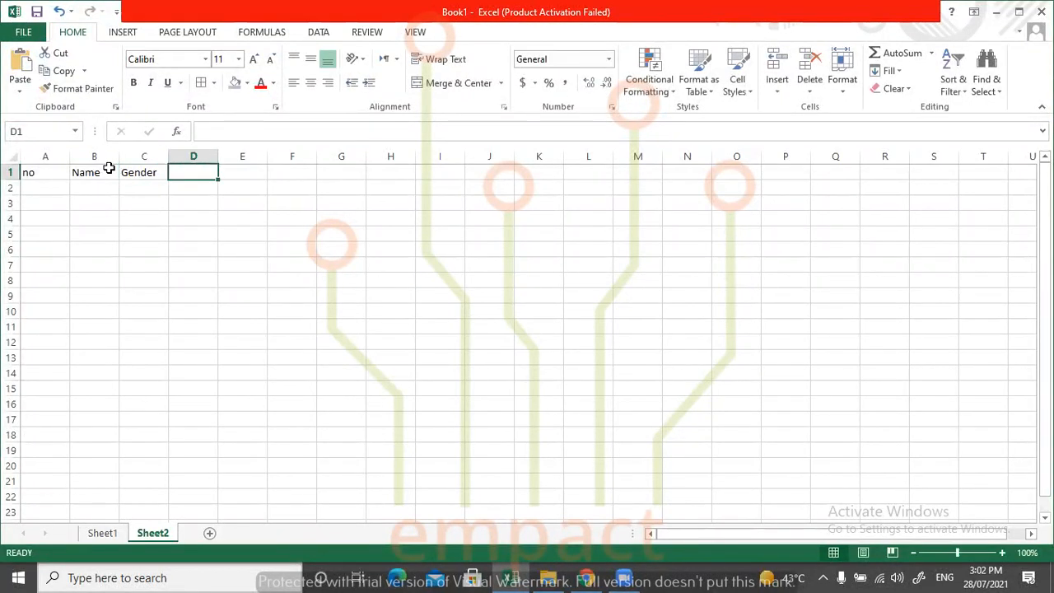
text(DoB)
key(Tab)
text(Salary)
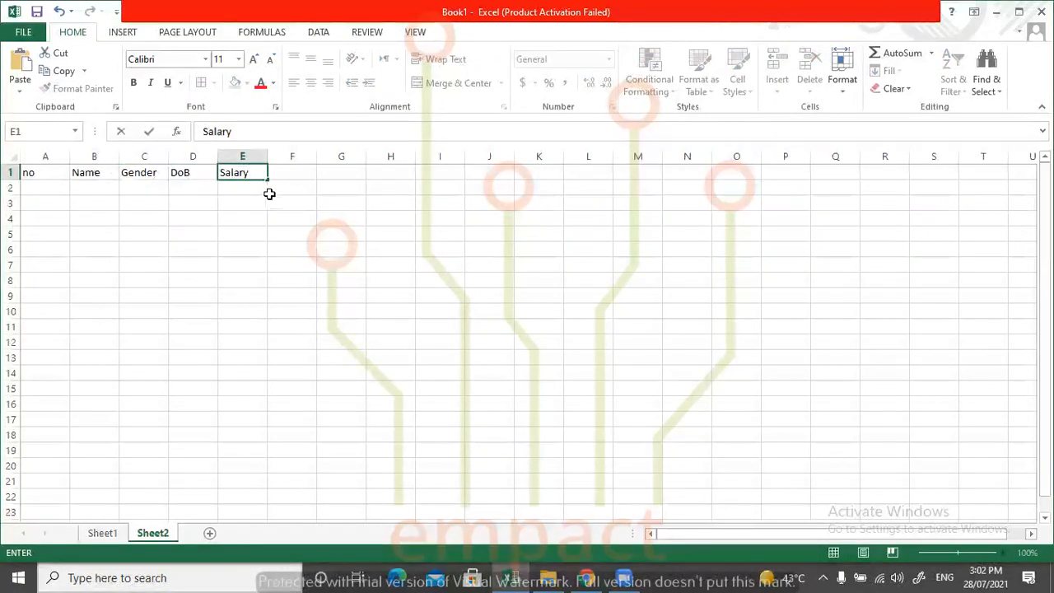
click(312, 198)
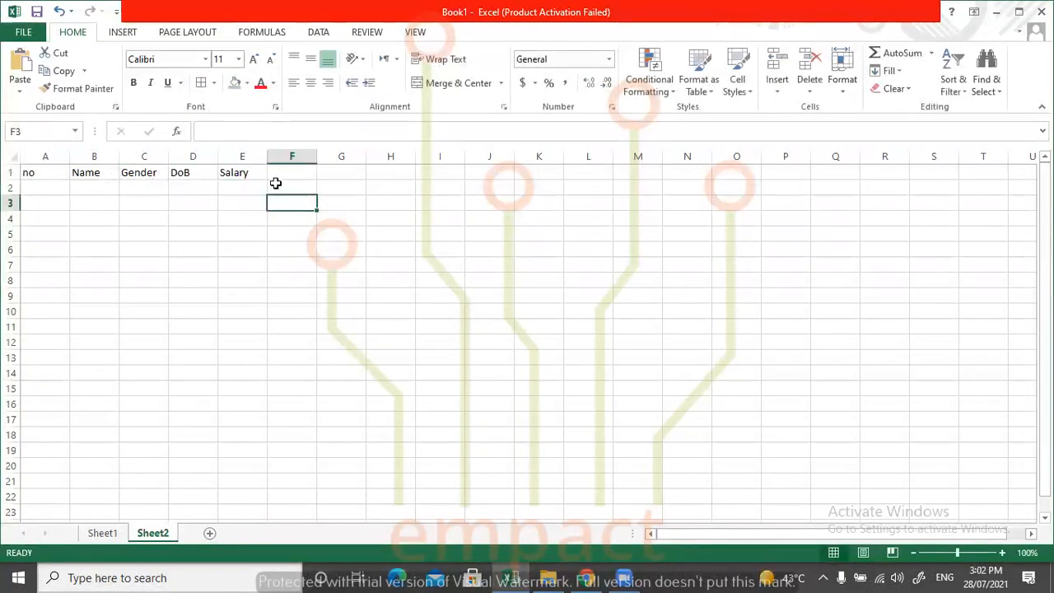
click(45, 188)
text(1)
key(Return)
text(2)
key(Return)
text(3)
click(177, 230)
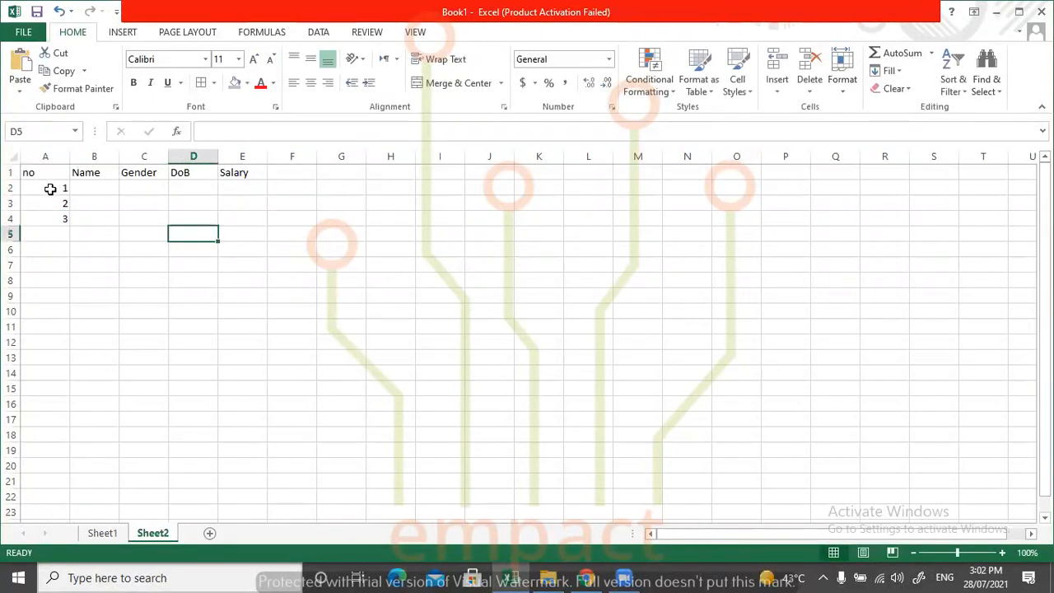
drag(41, 188, 42, 235)
key(Delete)
click(155, 250)
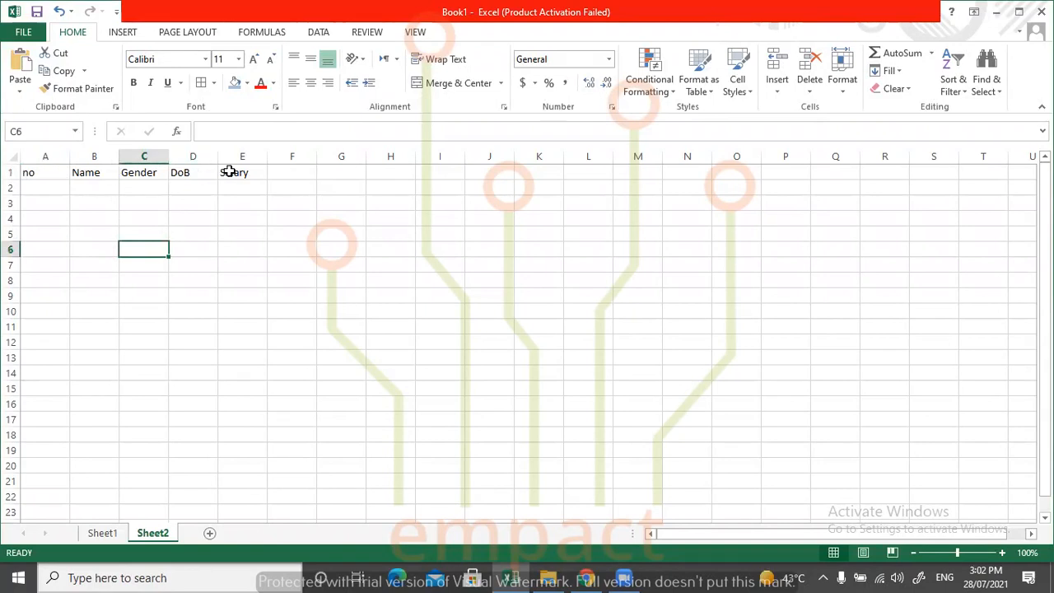
Format the header cells A1:E1 as bold, centred horizontally and vertically, with a light blue fill.
drag(44, 171, 234, 181)
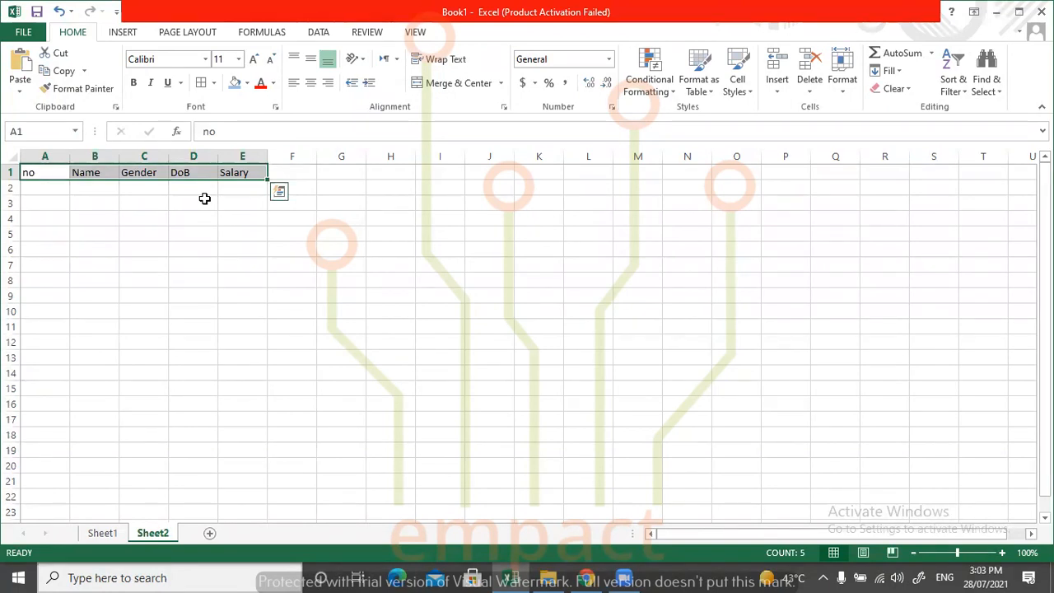
click(134, 82)
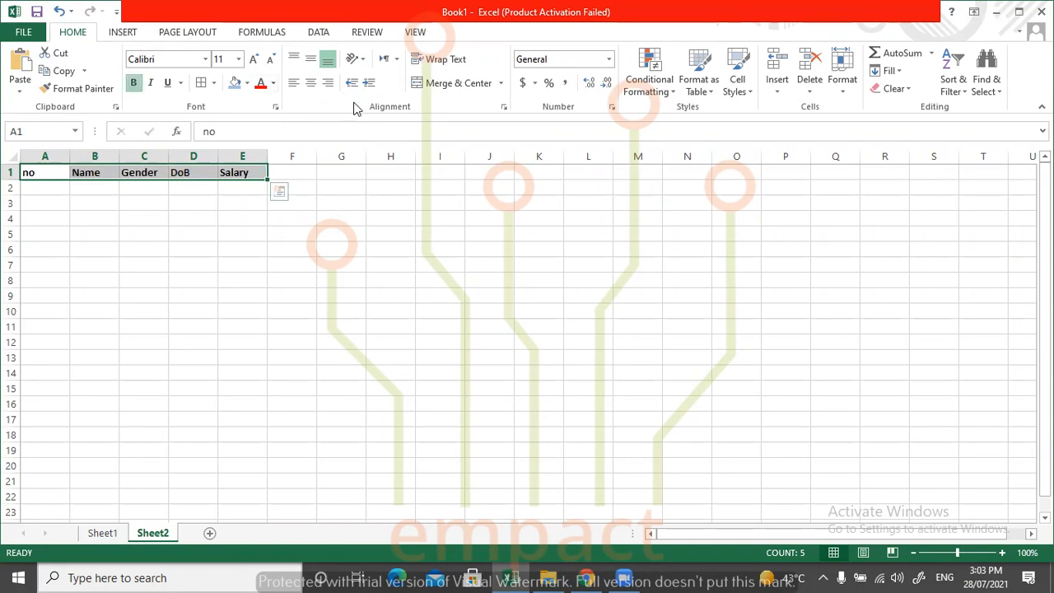
click(311, 59)
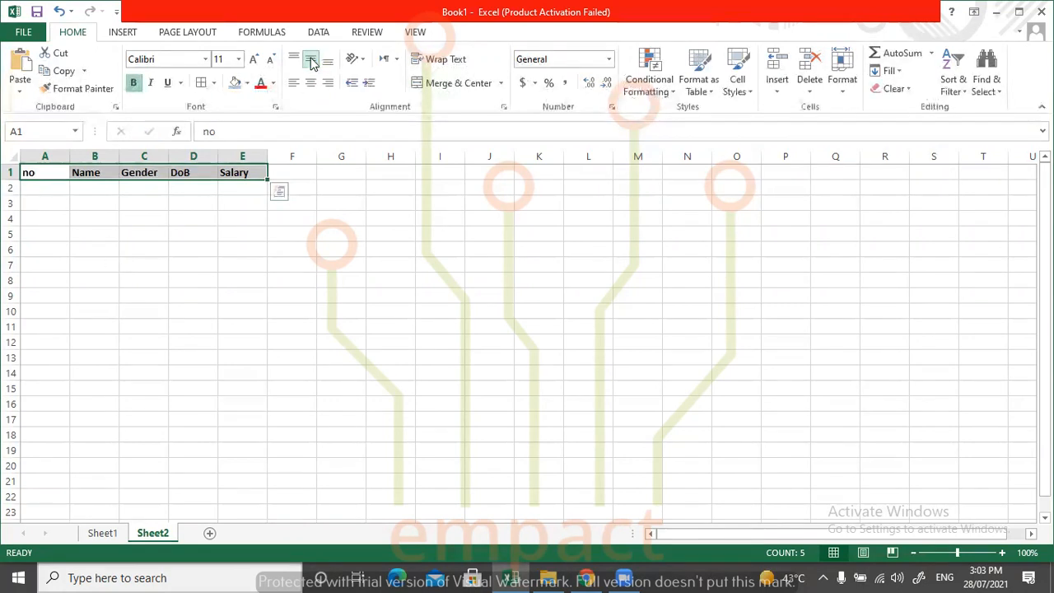
click(310, 82)
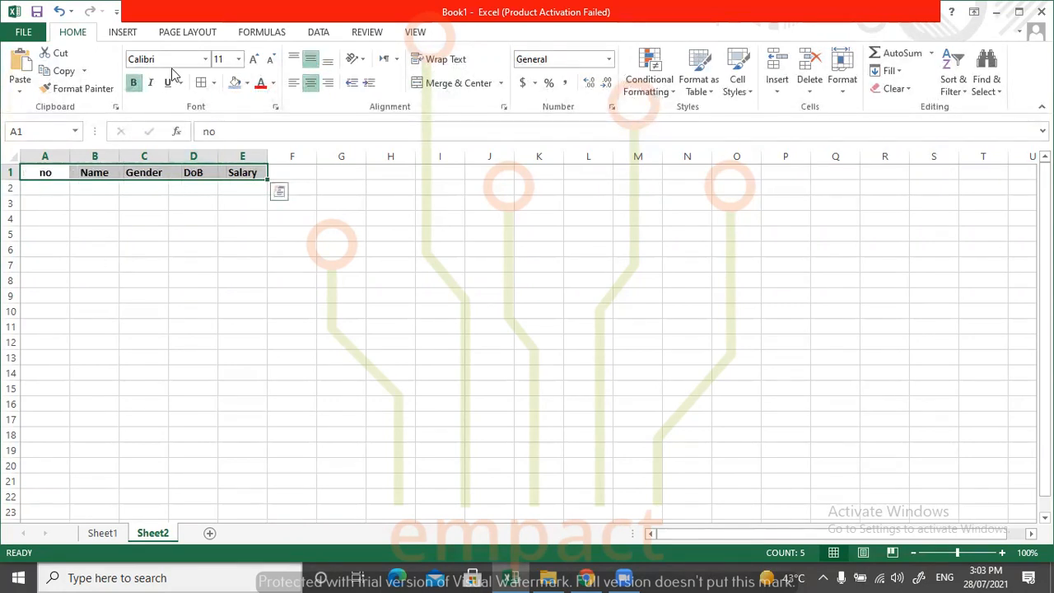
click(235, 84)
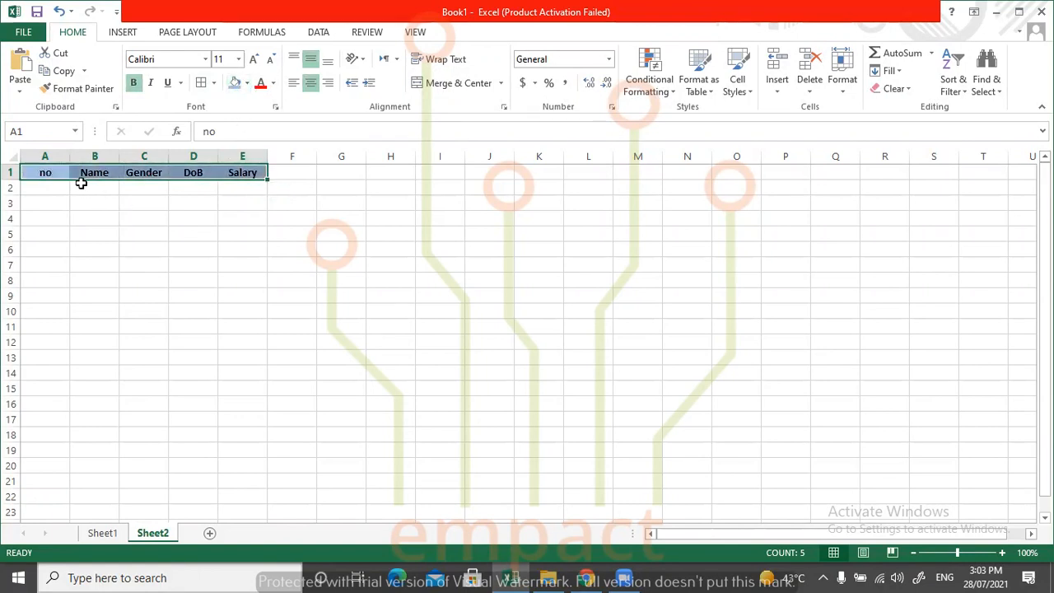
Apply all borders to the table range A1:E11.
drag(43, 171, 236, 306)
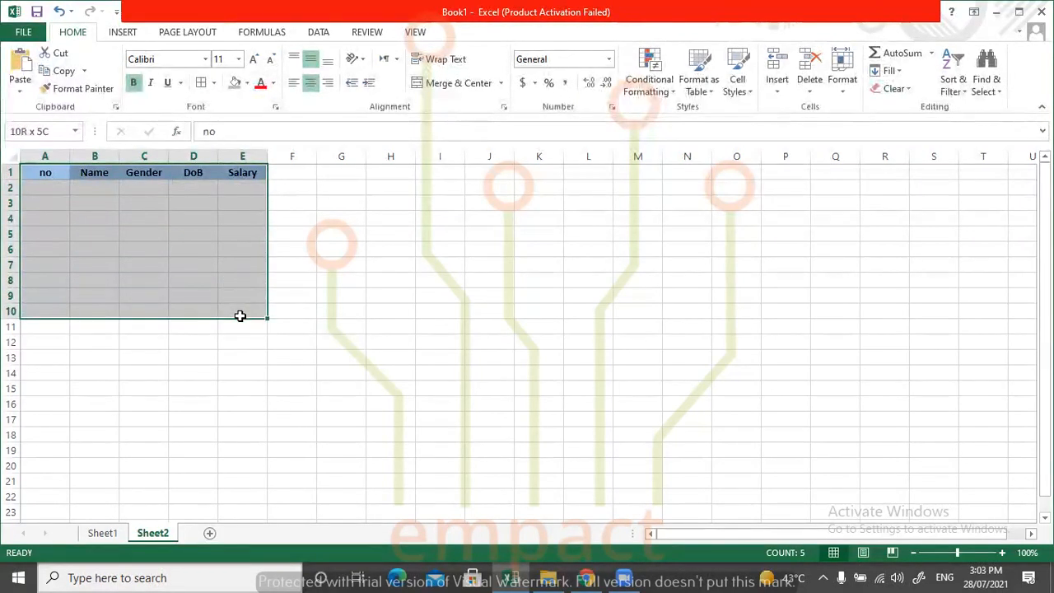
shift+click(241, 322)
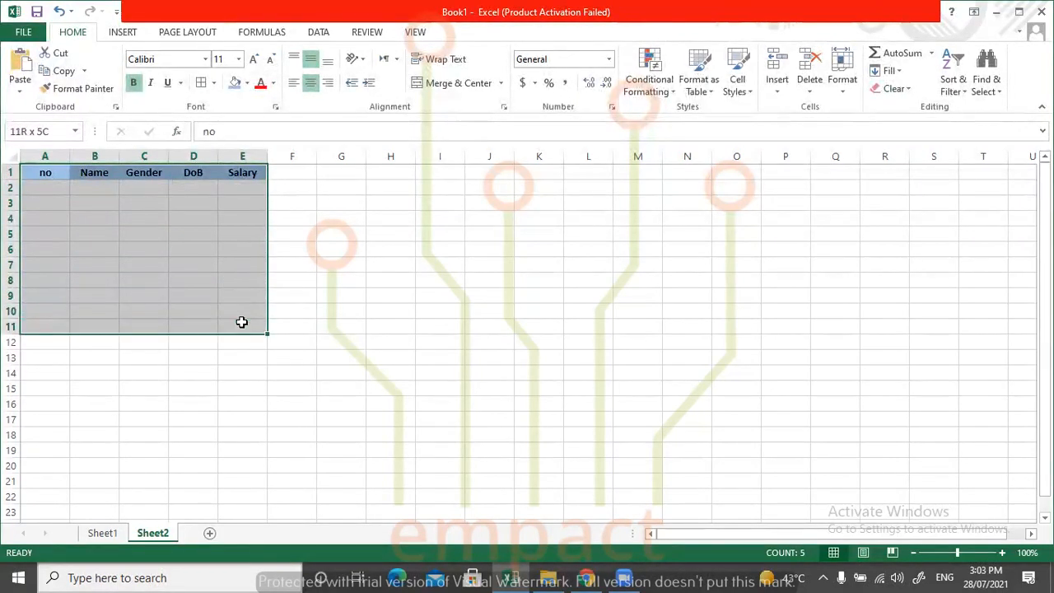
click(201, 83)
click(382, 232)
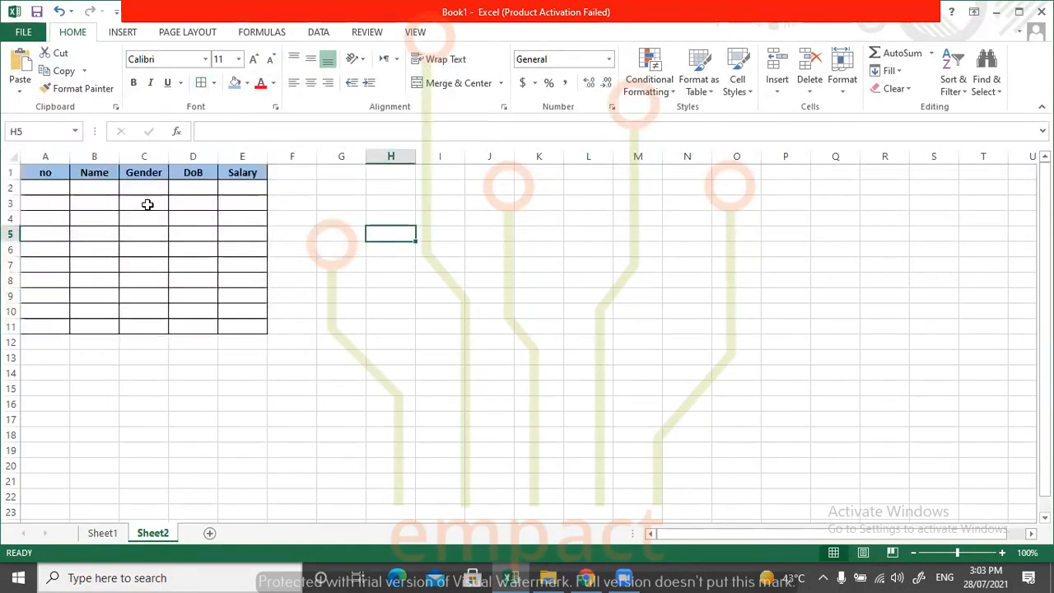
Number the rows in the no column from 1 to 10 in A2:A11, filling down from 1, 2 and 3.
click(97, 191)
click(64, 188)
text(1)
key(Return)
text(2)
key(Return)
text(3)
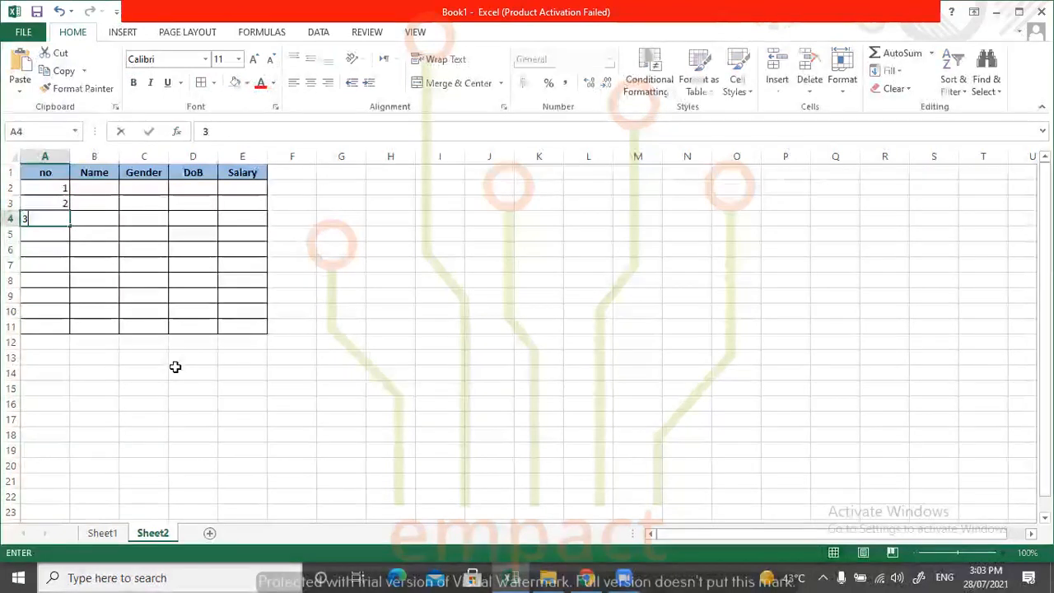
drag(56, 189, 71, 337)
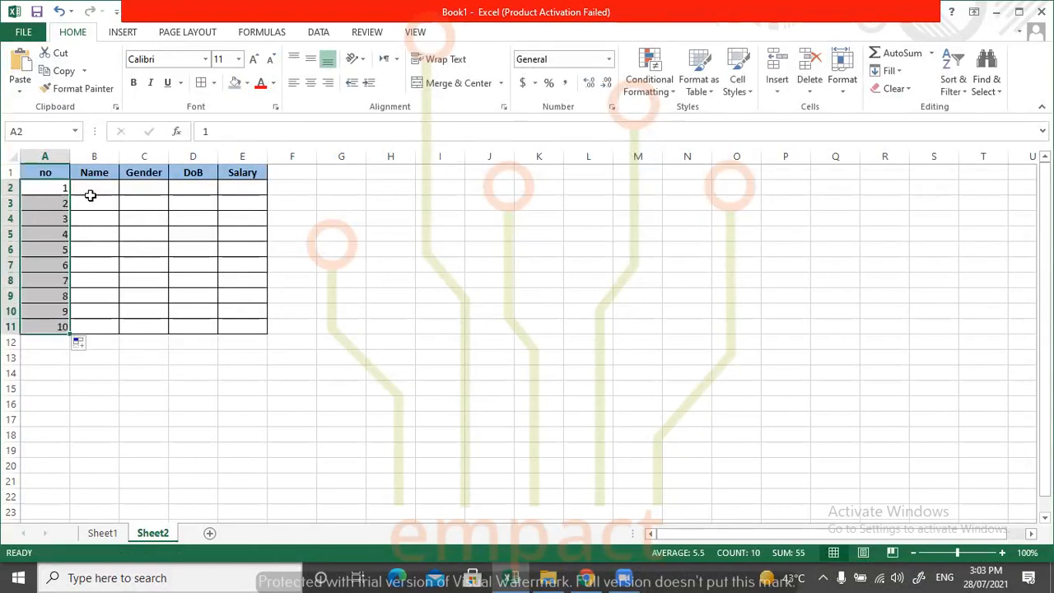
Enter a person's first name in each of the Name cells B2 to B4.
click(91, 192)
text(S)
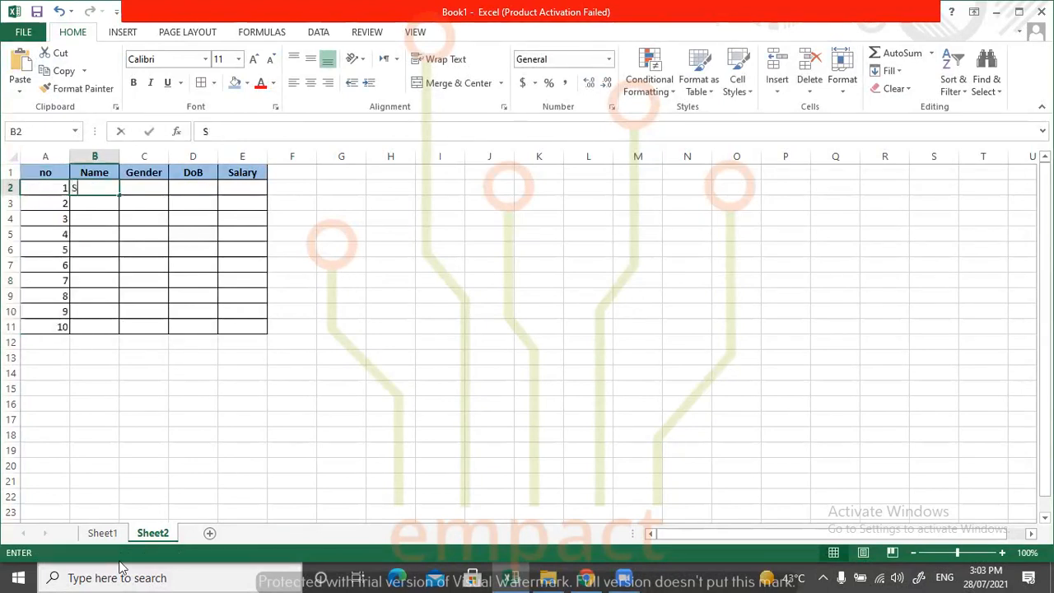
text(haima)
key(Return)
text(Ashna)
key(Return)
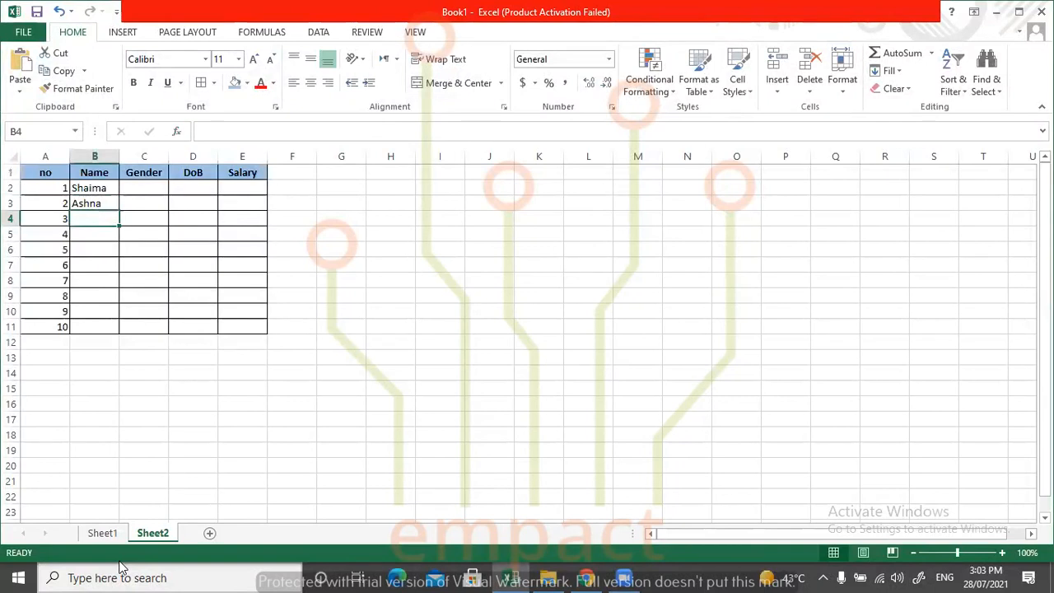
text(Zaitwn)
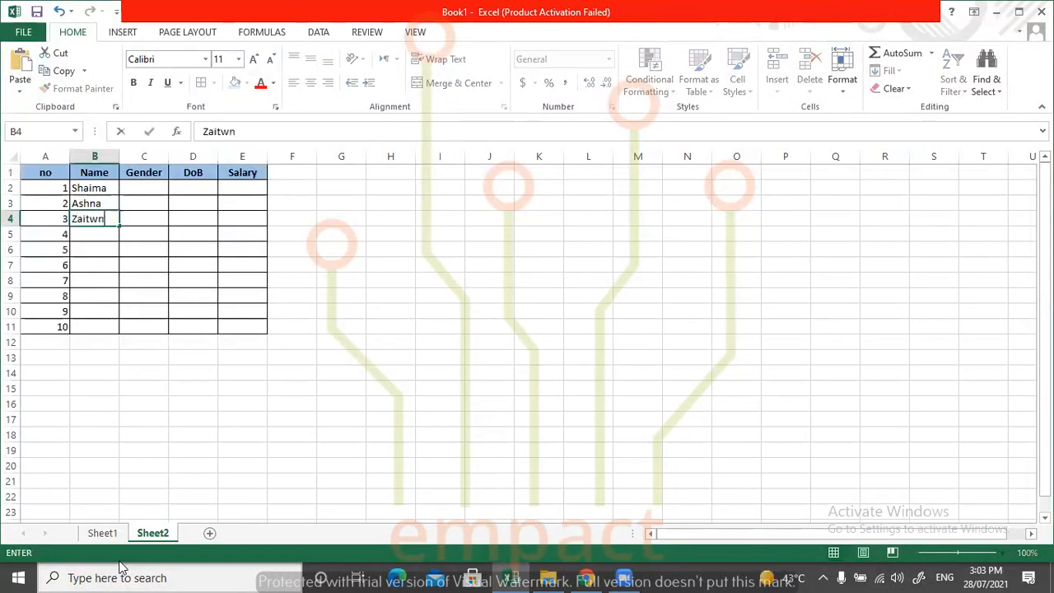
key(Return)
Fill in four more first names in the Name column, cells B5 to B8.
text(Zazn)
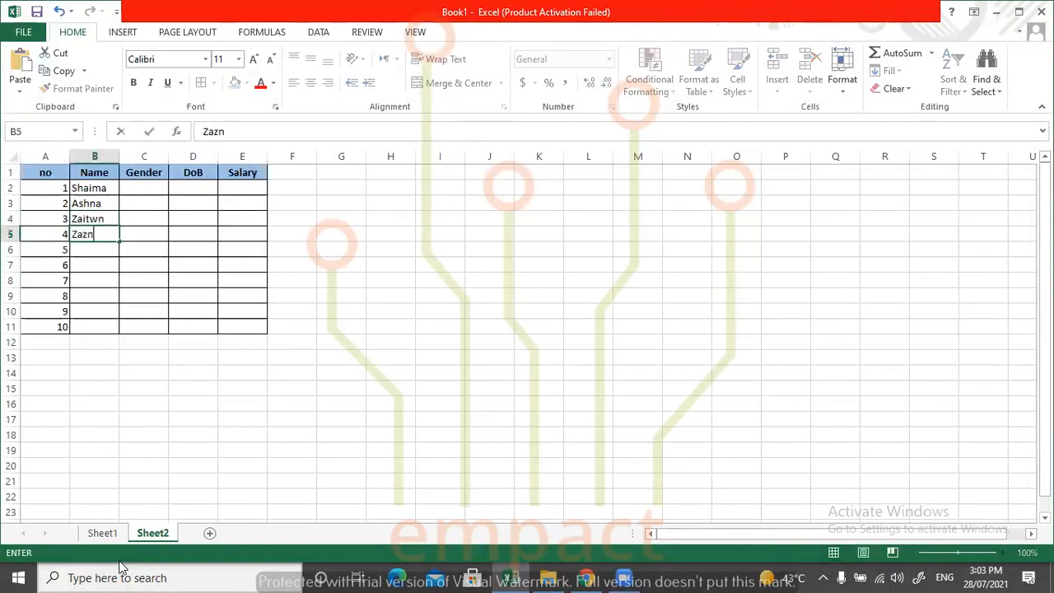
text(na)
key(Return)
text(Dara)
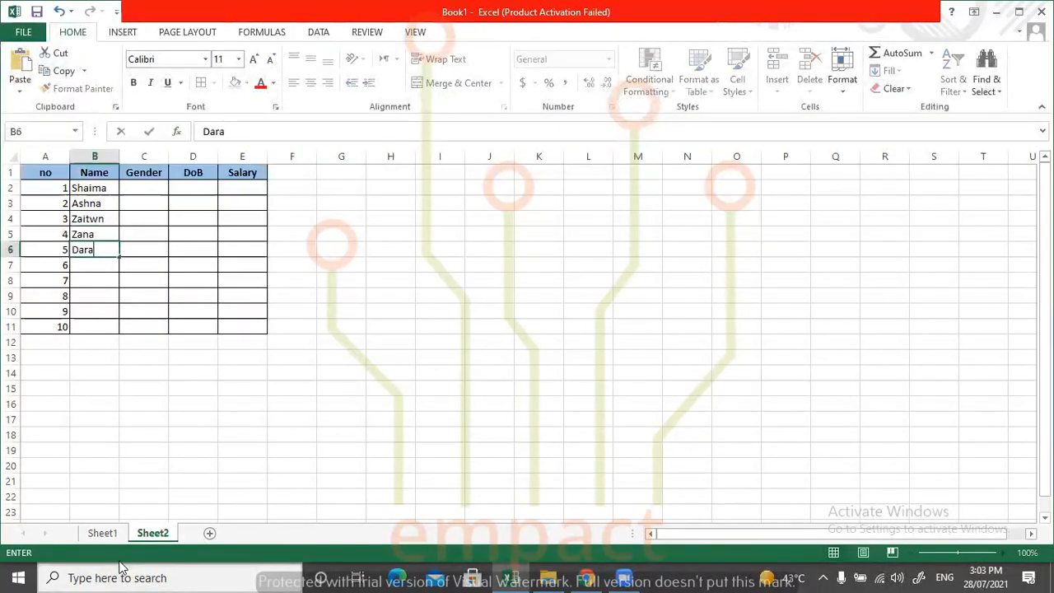
key(Return)
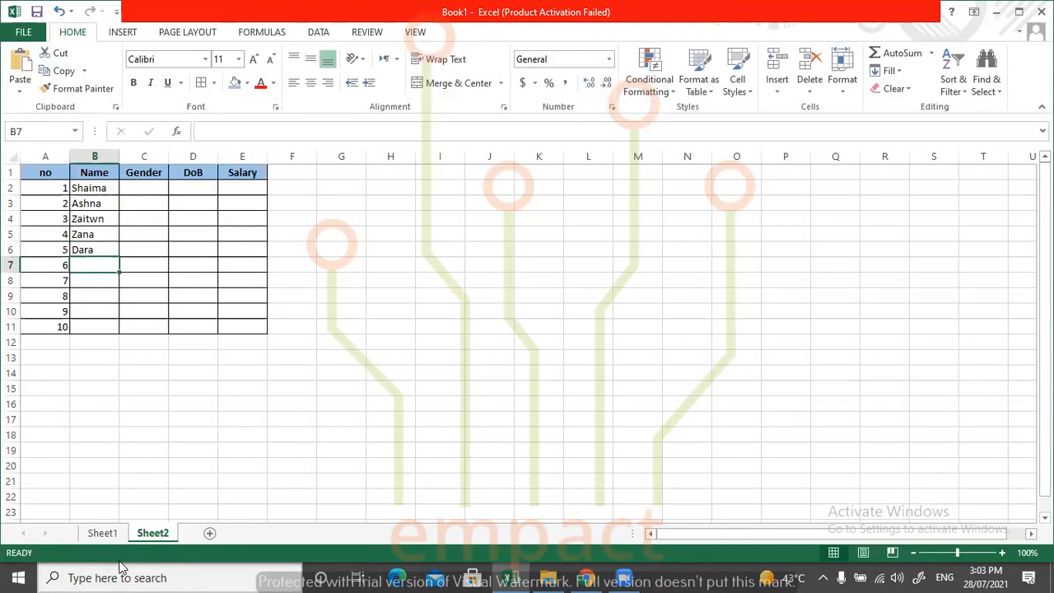
text(Banu)
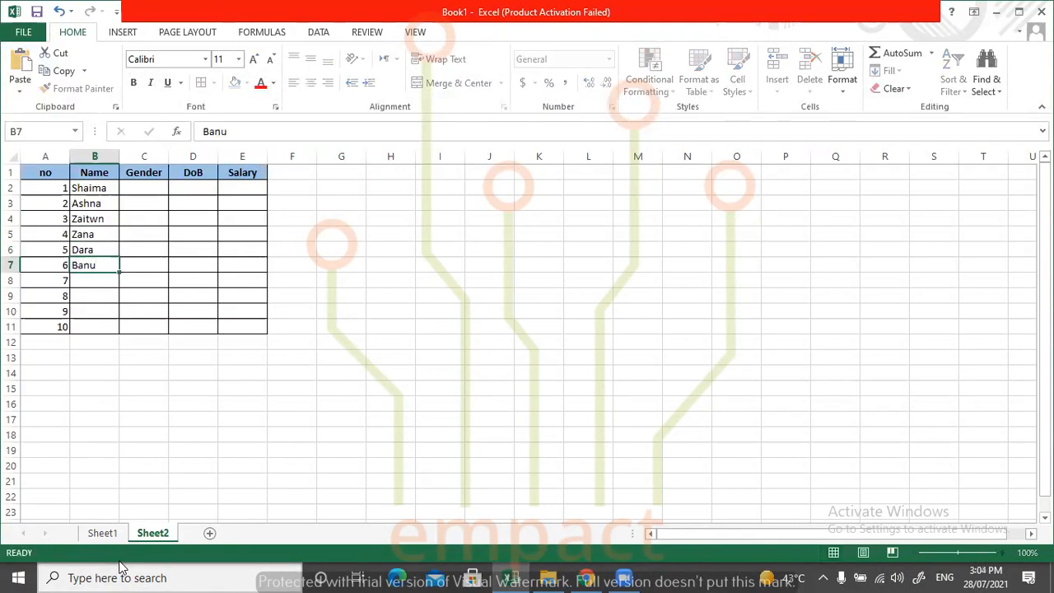
key(Return)
text(Lina)
key(Return)
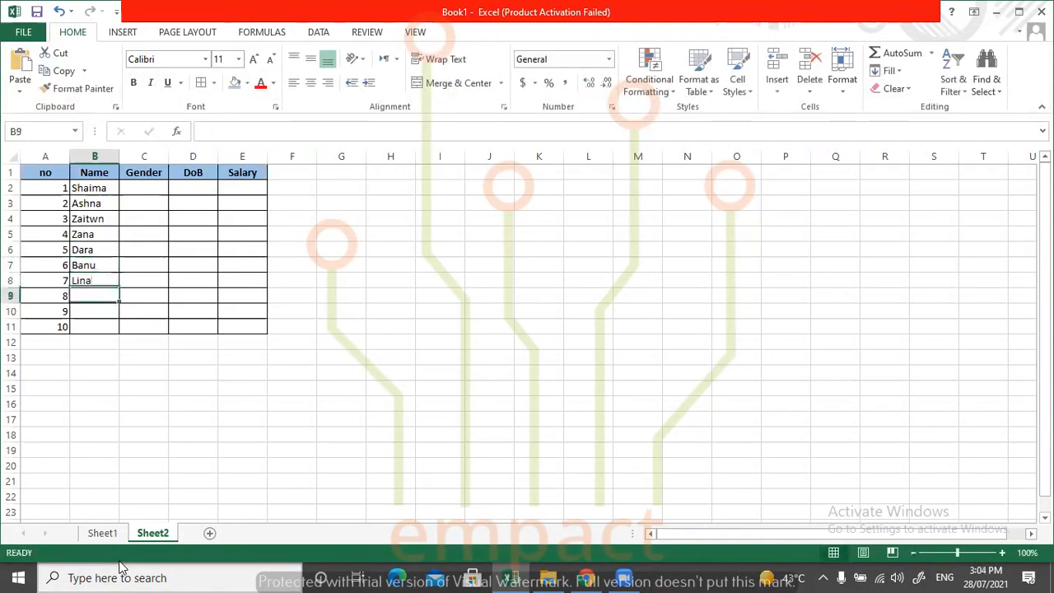
Complete the Name column with three more first names in cells B9 to B11.
text(Ameer)
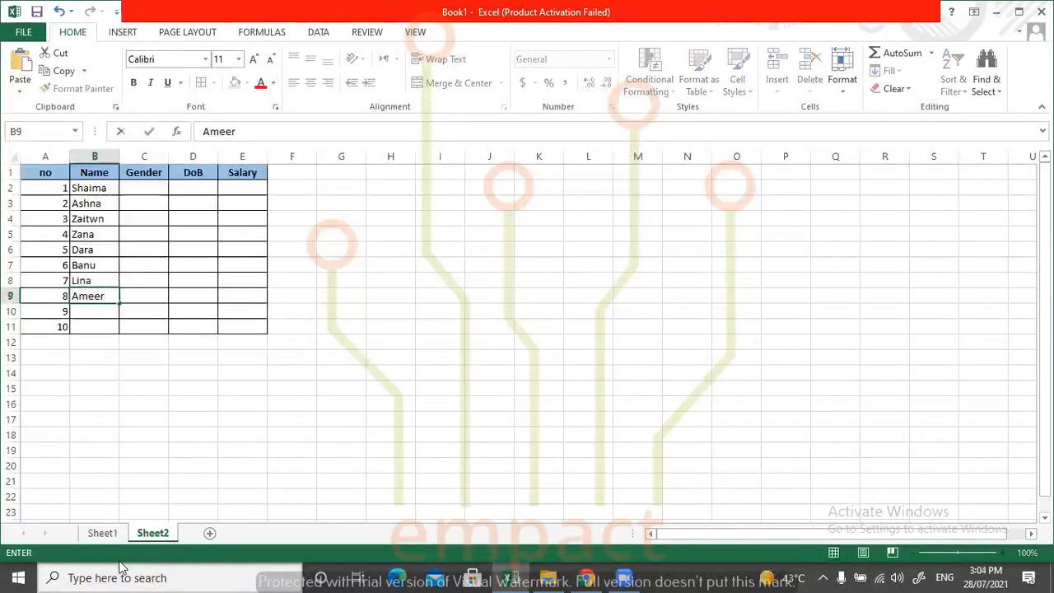
key(Return)
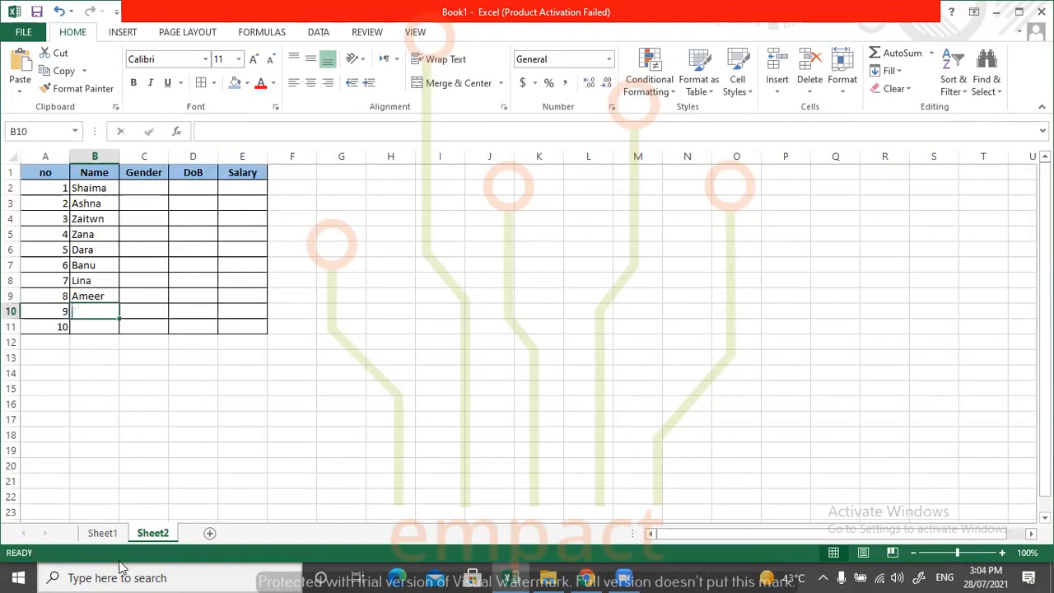
text(Raz)
key(Return)
text(Noor)
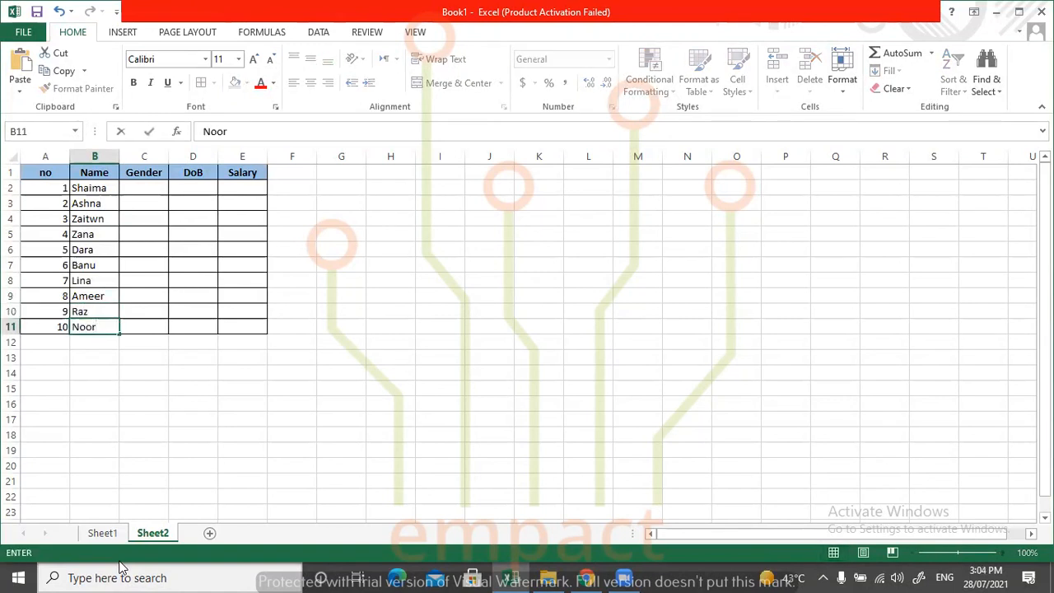
click(288, 265)
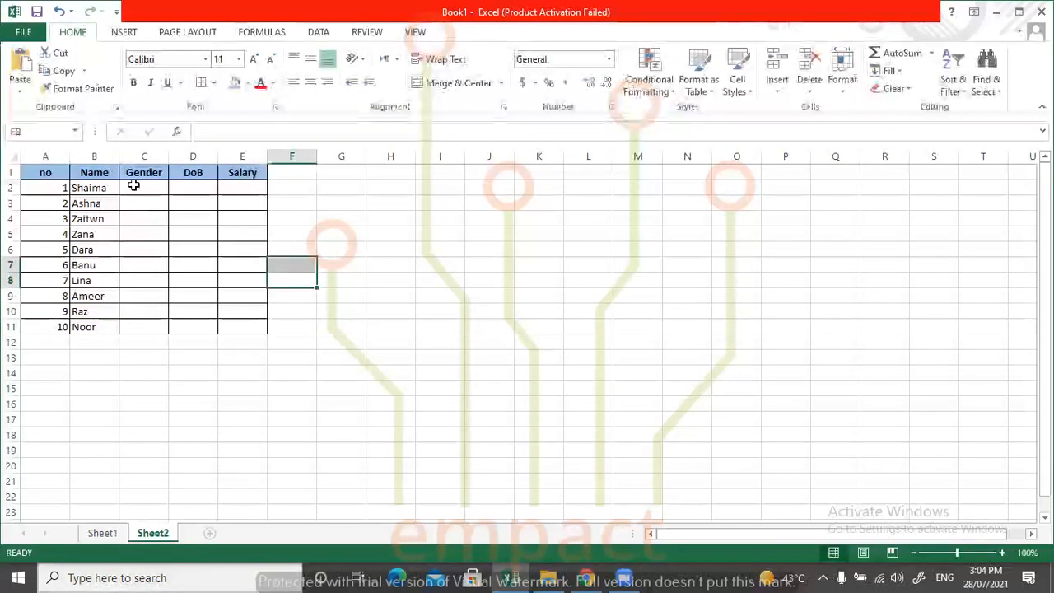
Fill in the Gender column with F in cells C2 to C4 and M in C5.
click(138, 187)
text(F)
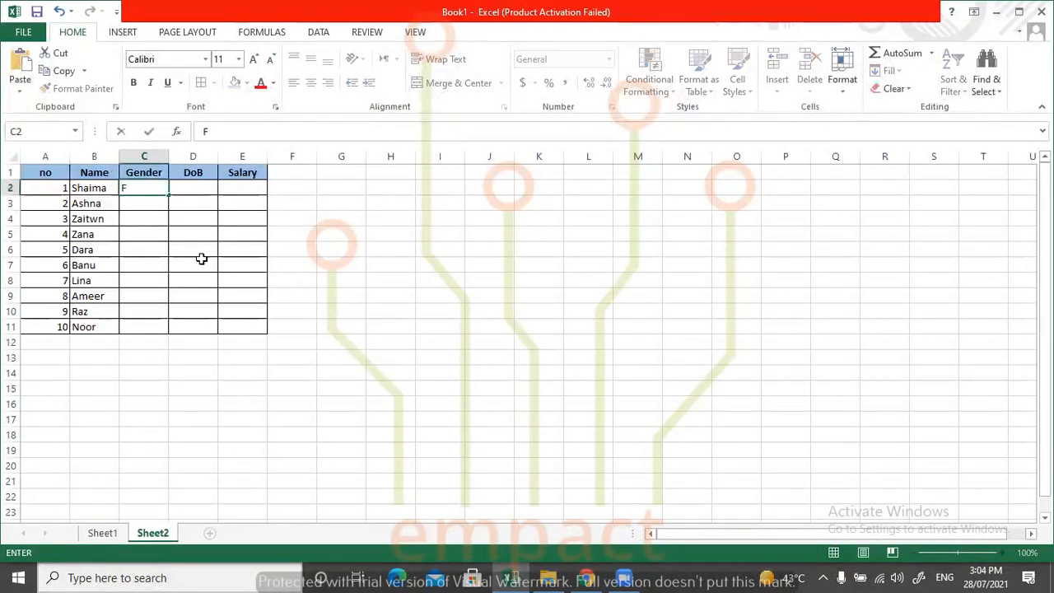
key(Return)
text(F)
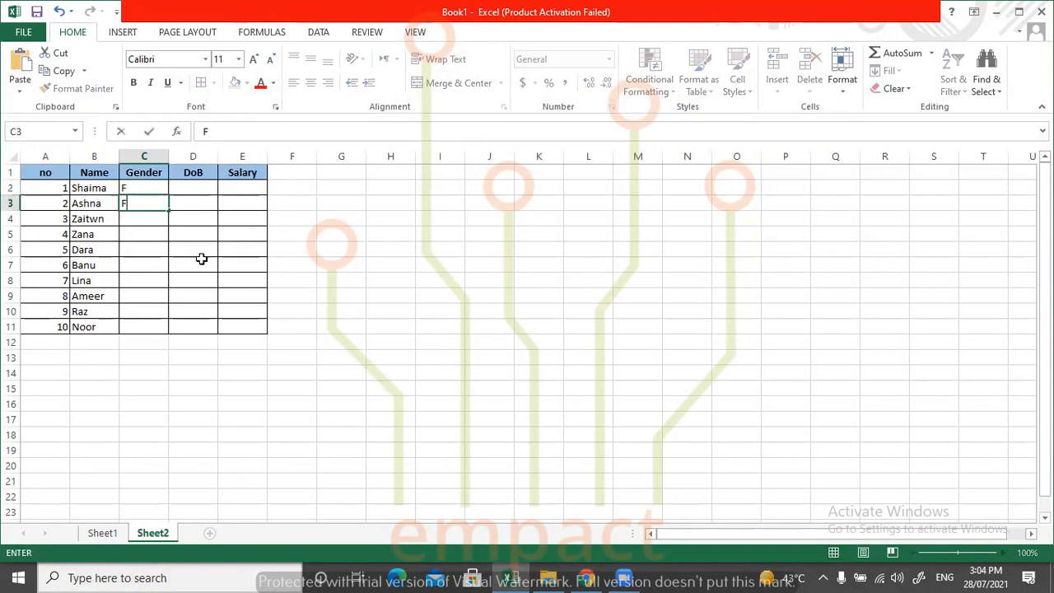
key(Return)
text(F)
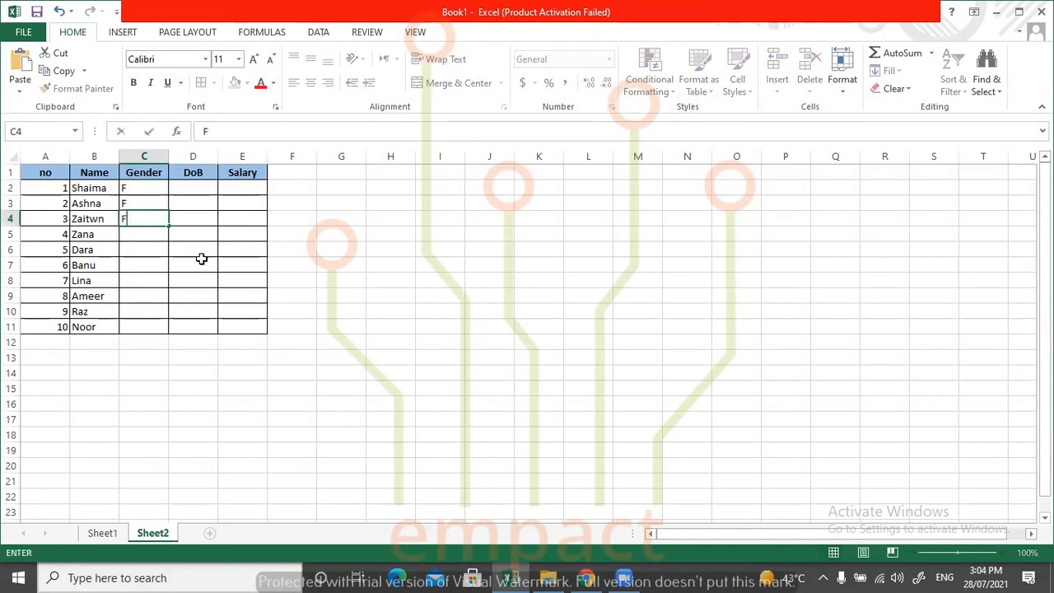
key(Return)
text(M)
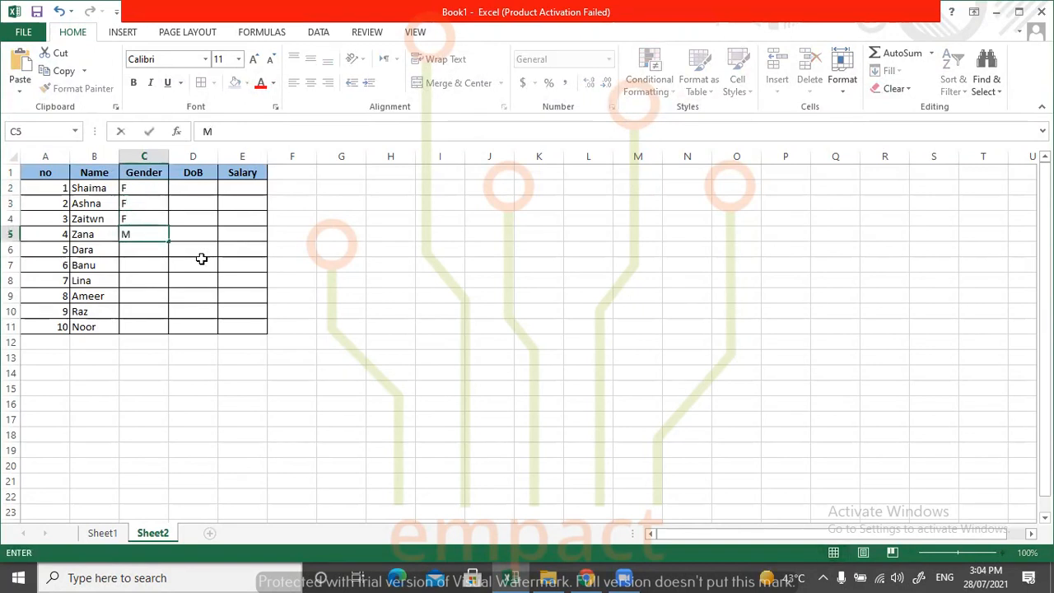
key(Return)
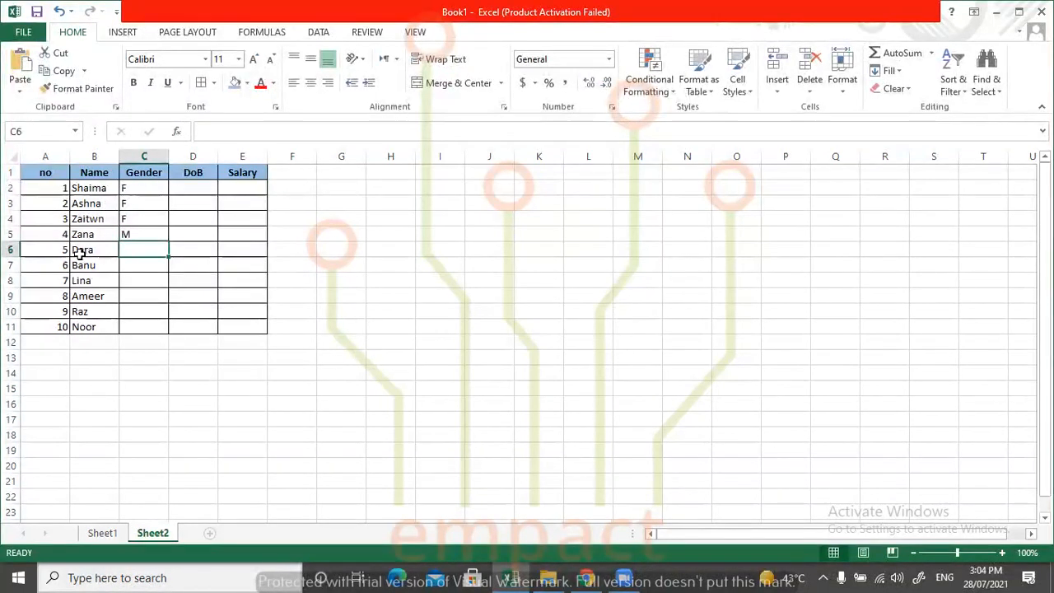
Correct the first name in cell B11 by adding a final y.
click(96, 326)
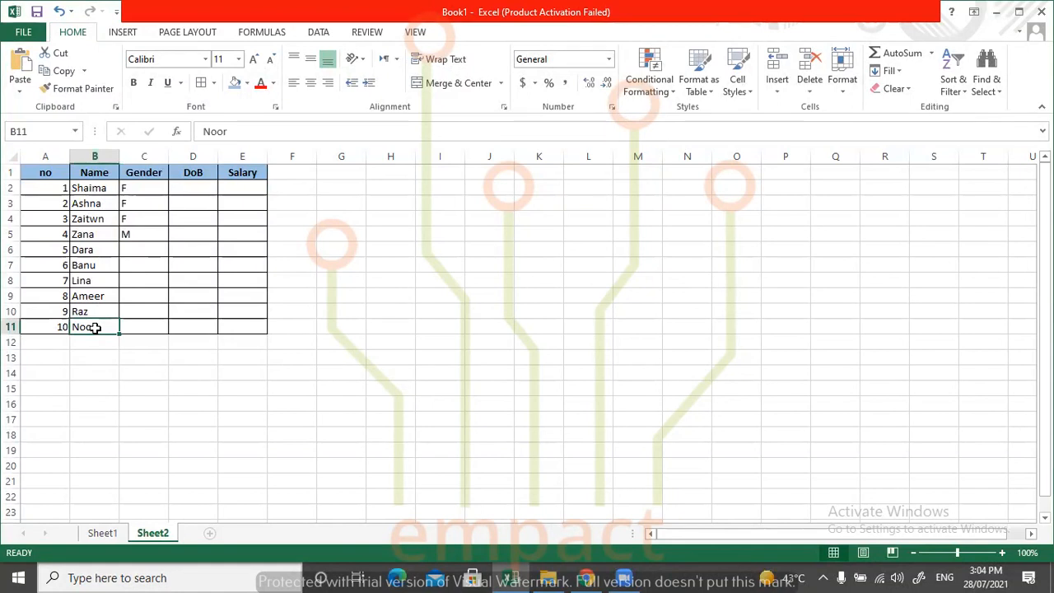
double_click(96, 327)
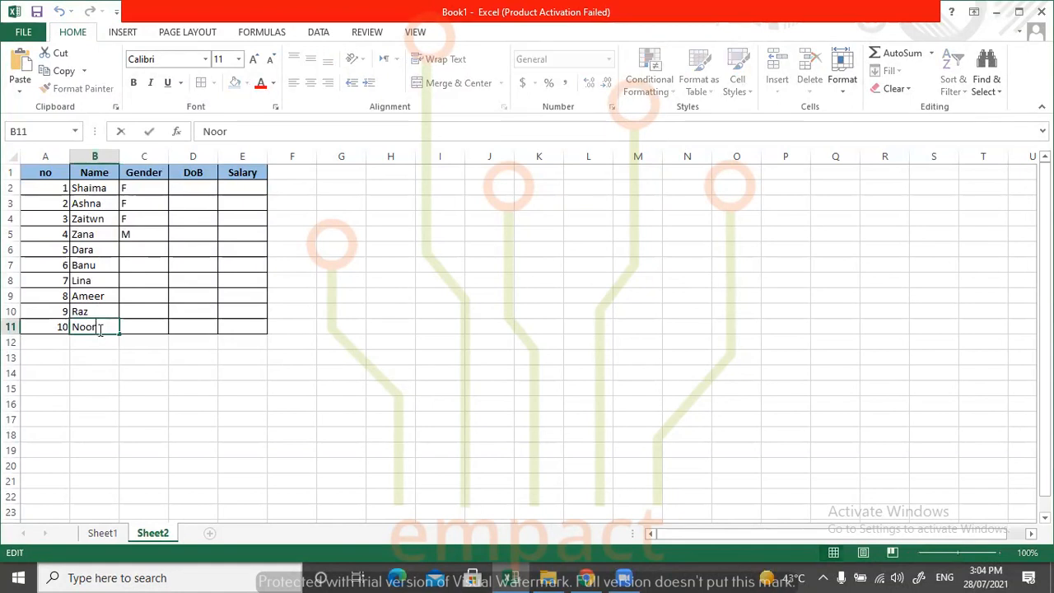
click(132, 251)
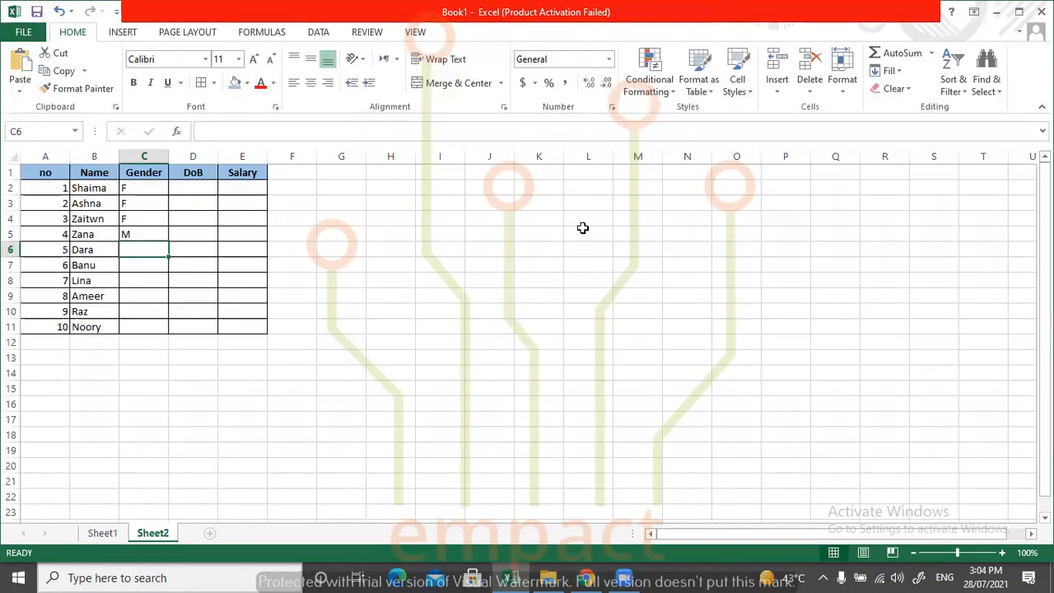
Enter M in Gender cell C6 and F in cells C7 and C8.
text(M)
key(Return)
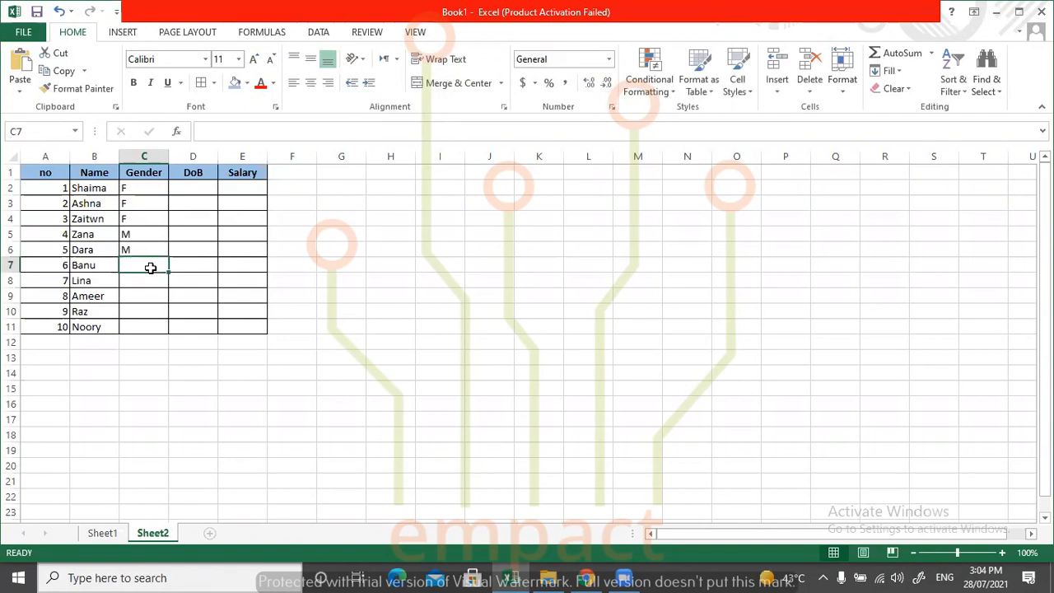
text(F)
key(Return)
text(F)
key(Return)
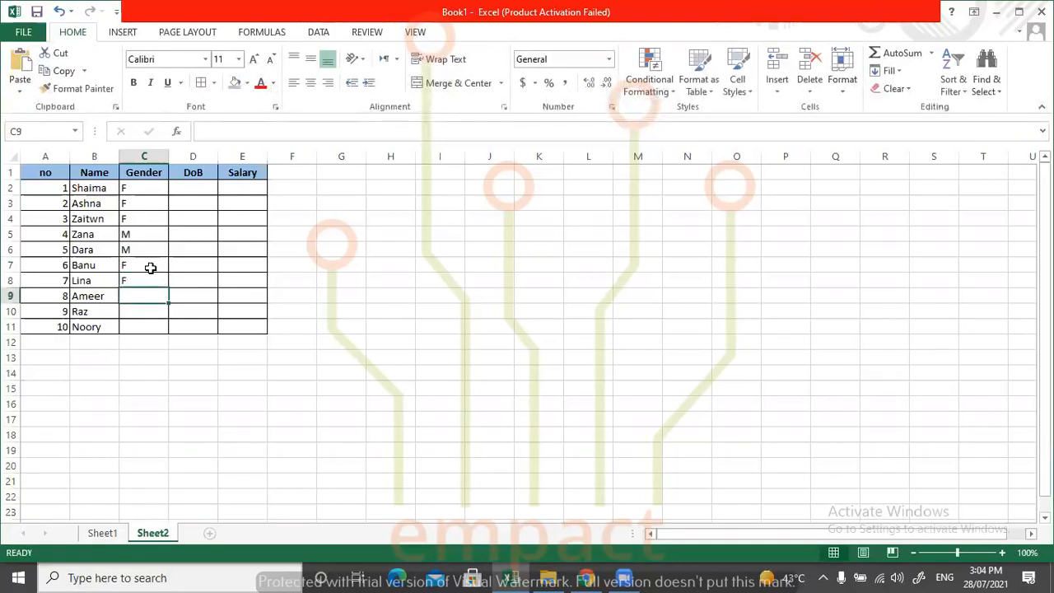
Complete the Gender column with M in C9, F in C10 and M in C11.
text(M)
key(Return)
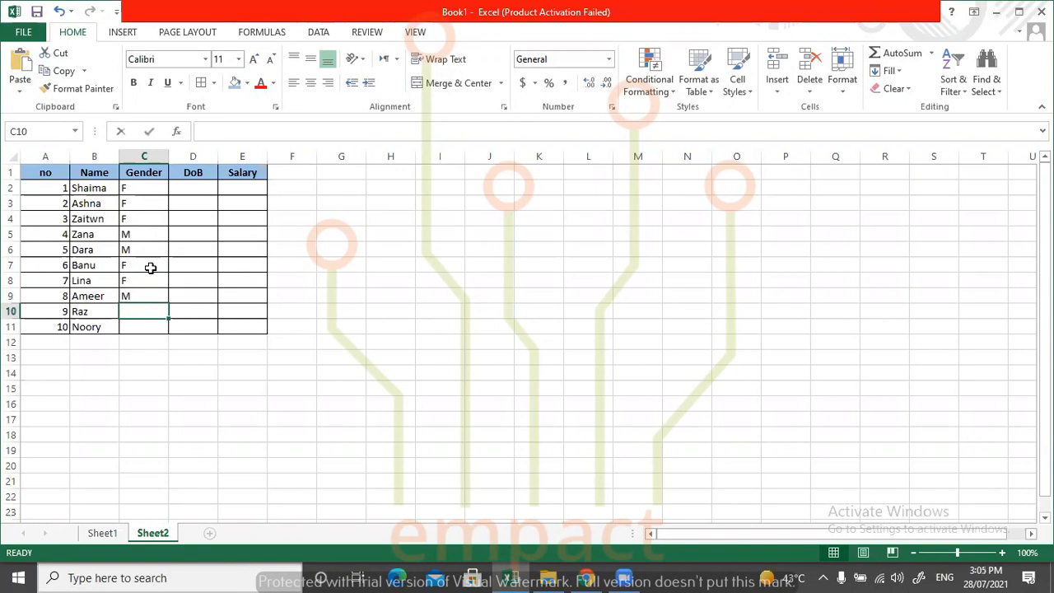
text(F)
key(Return)
text(M)
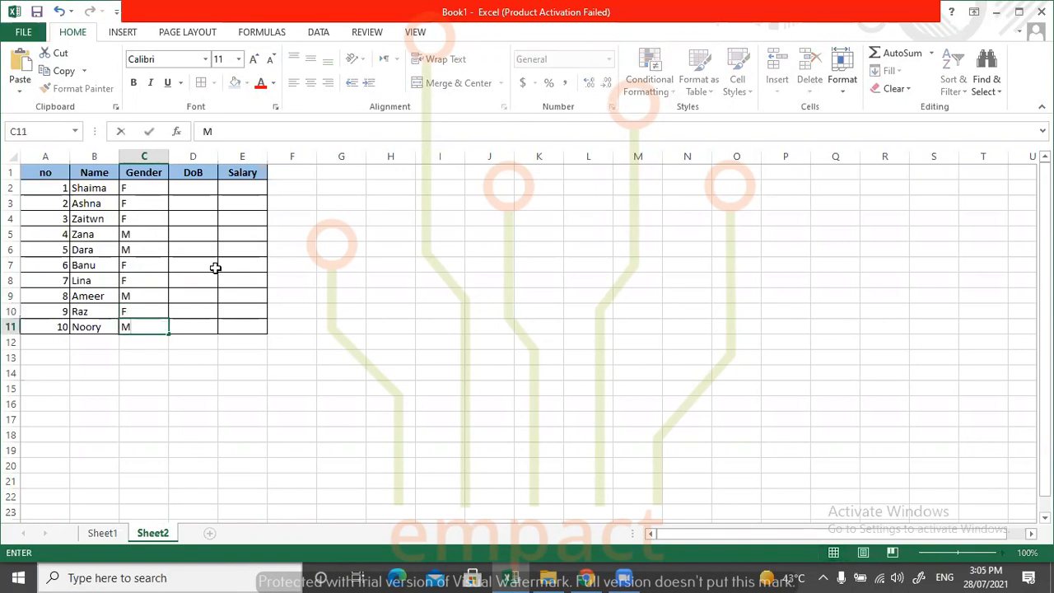
click(232, 268)
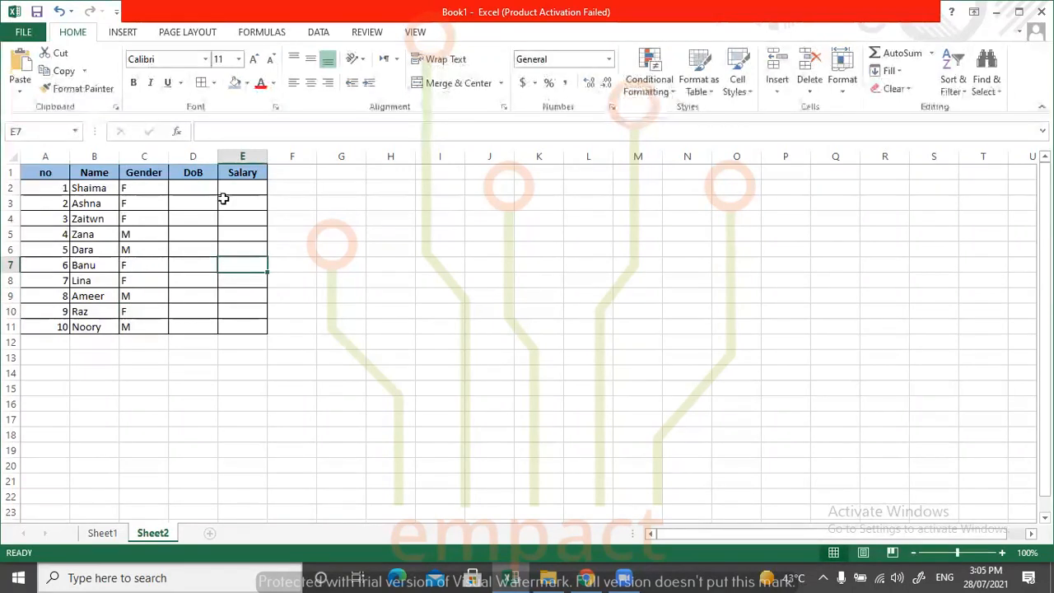
Enter a date of birth in D2 and fill the DoB column down to D11 with consecutive days.
click(196, 188)
text(1/01/2000)
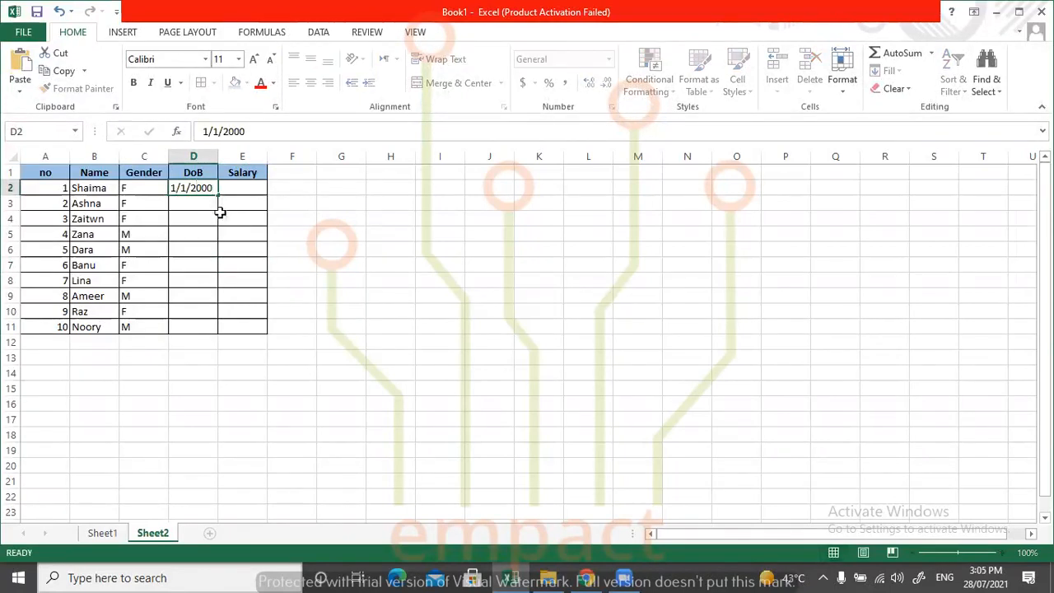
key(Tab)
click(218, 182)
drag(225, 191, 231, 338)
click(246, 388)
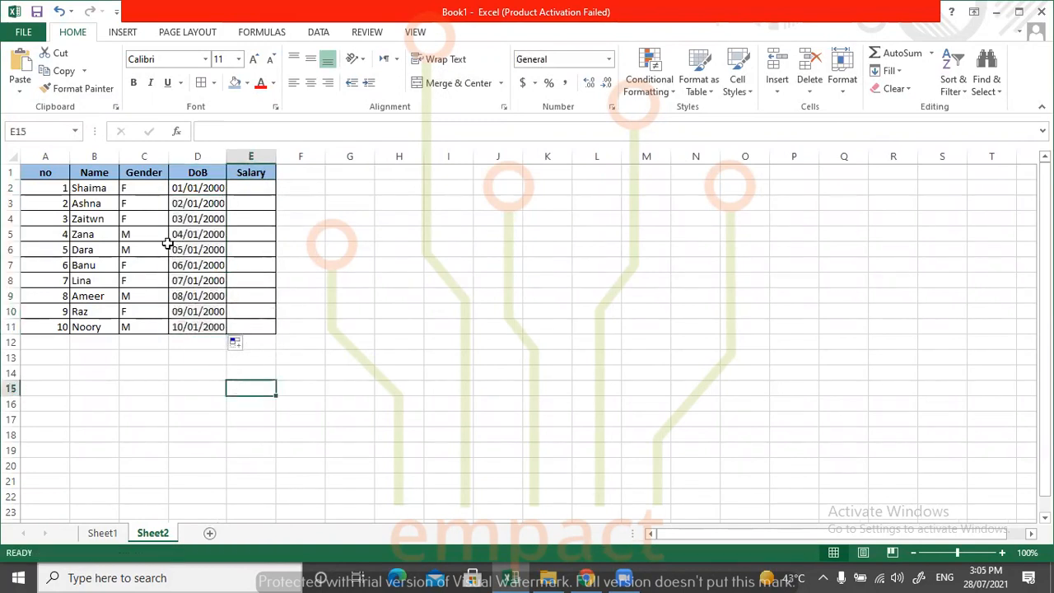
Narrow the DoB column below the width of its dates, and autofit it to its contents.
click(105, 187)
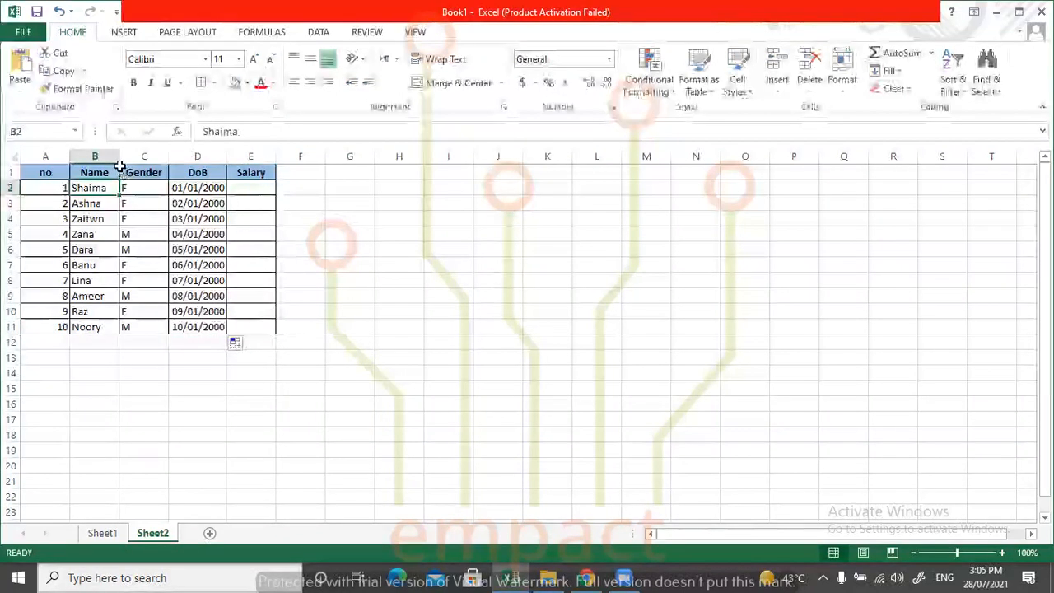
drag(227, 156, 206, 156)
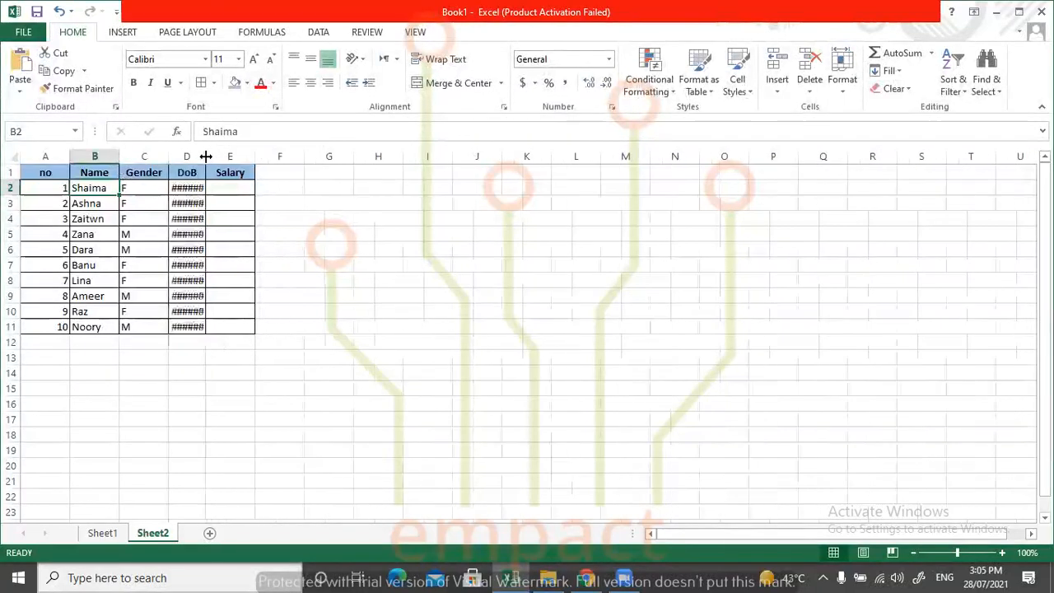
click(176, 188)
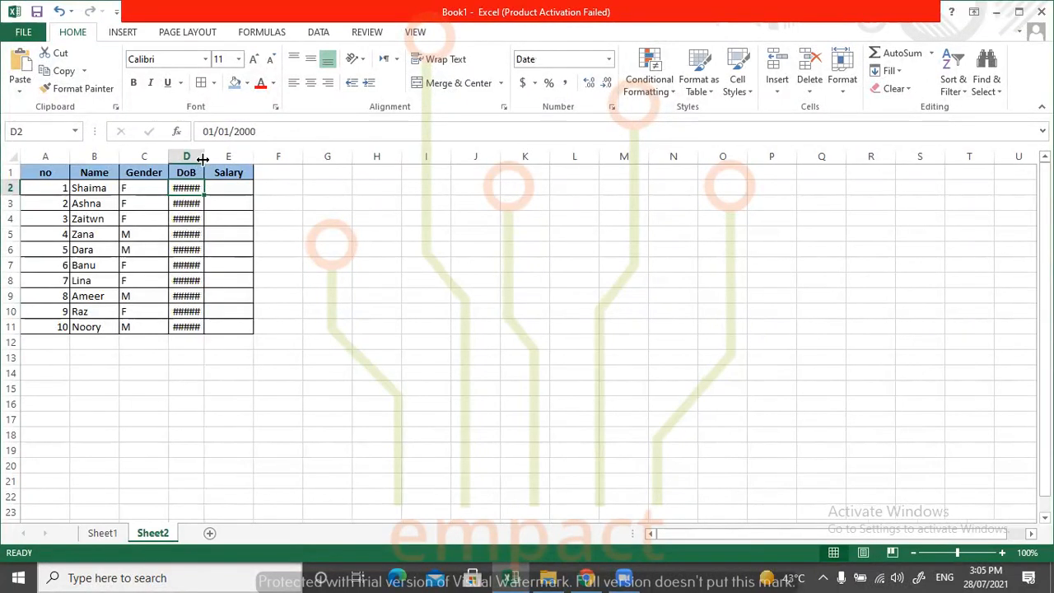
double_click(204, 156)
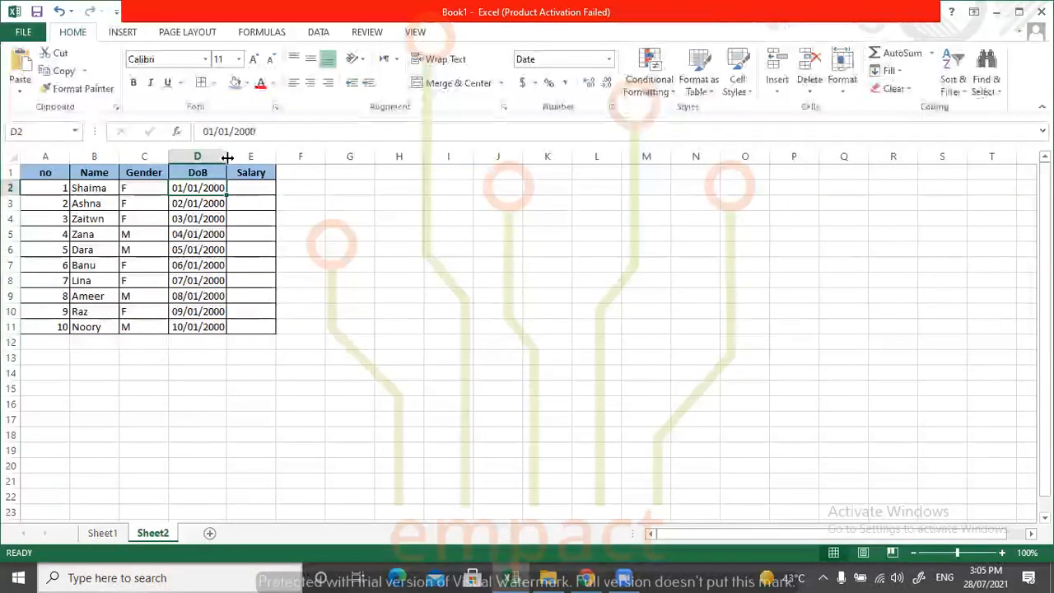
Widen the DoB column beyond its dates and autofit its width again.
mouse_move(226, 157)
mouse_down()
mouse_move(202, 157)
mouse_move(243, 156)
mouse_up()
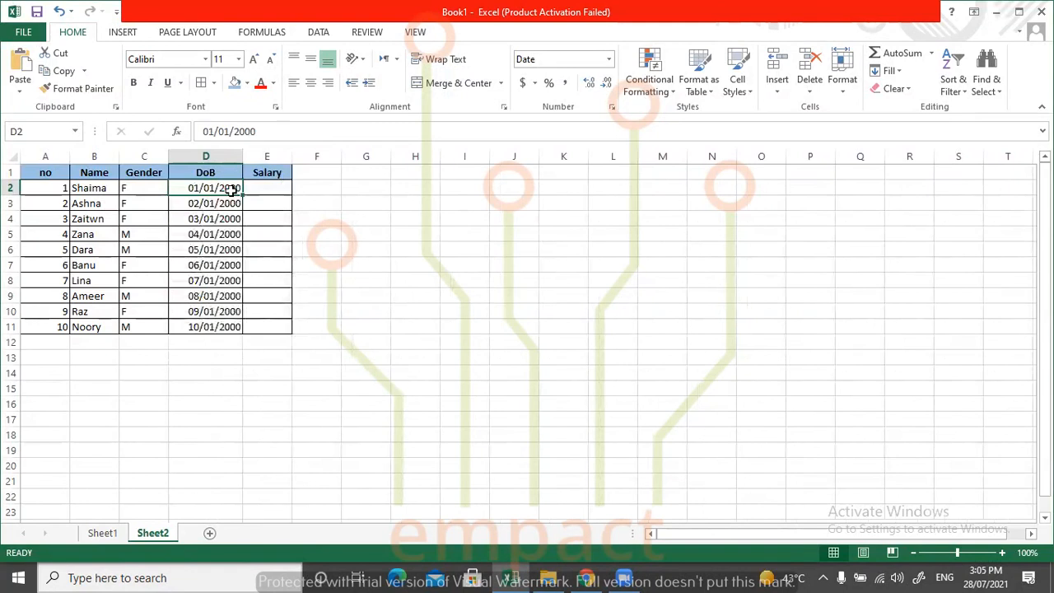
click(403, 186)
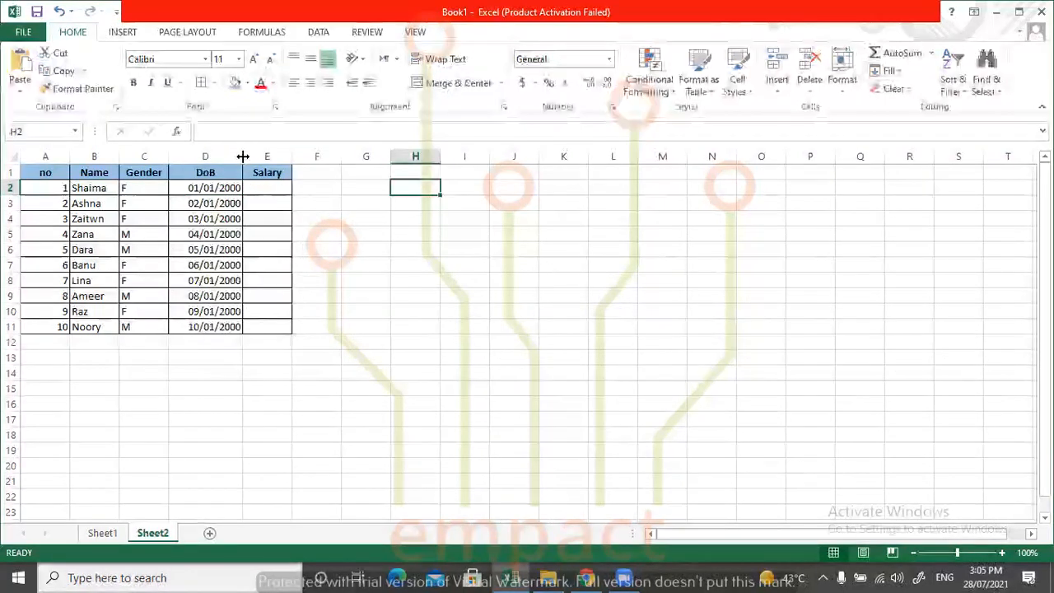
double_click(243, 157)
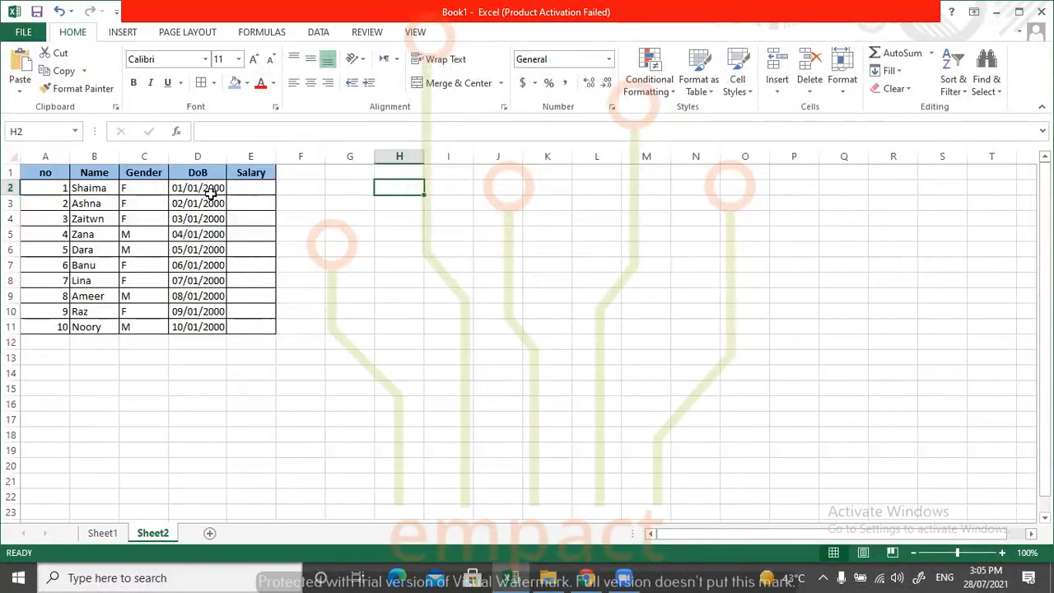
Enter 95 as the first salary in cell E2.
click(262, 187)
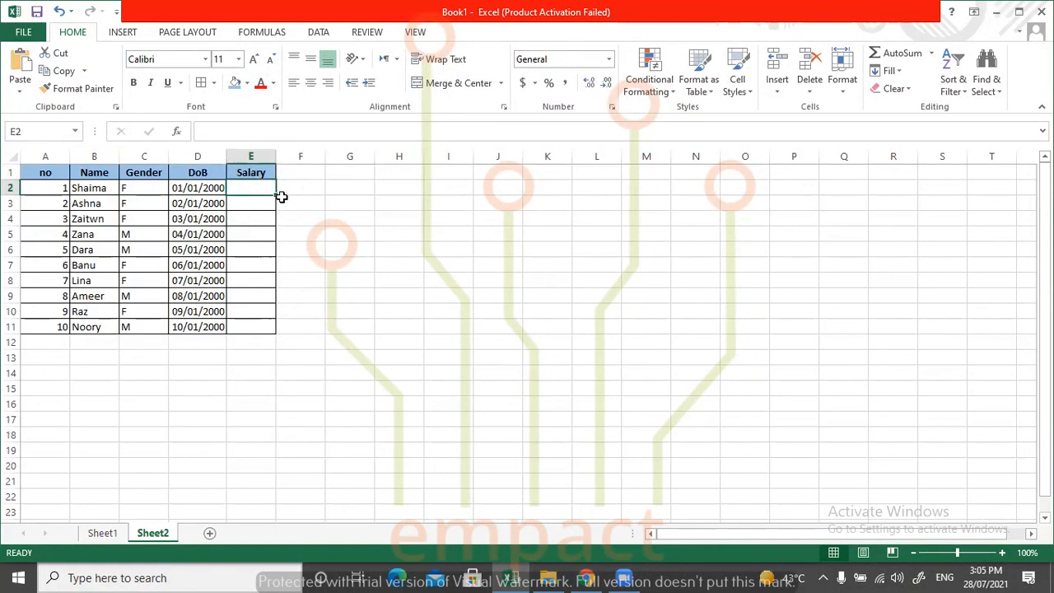
text(95)
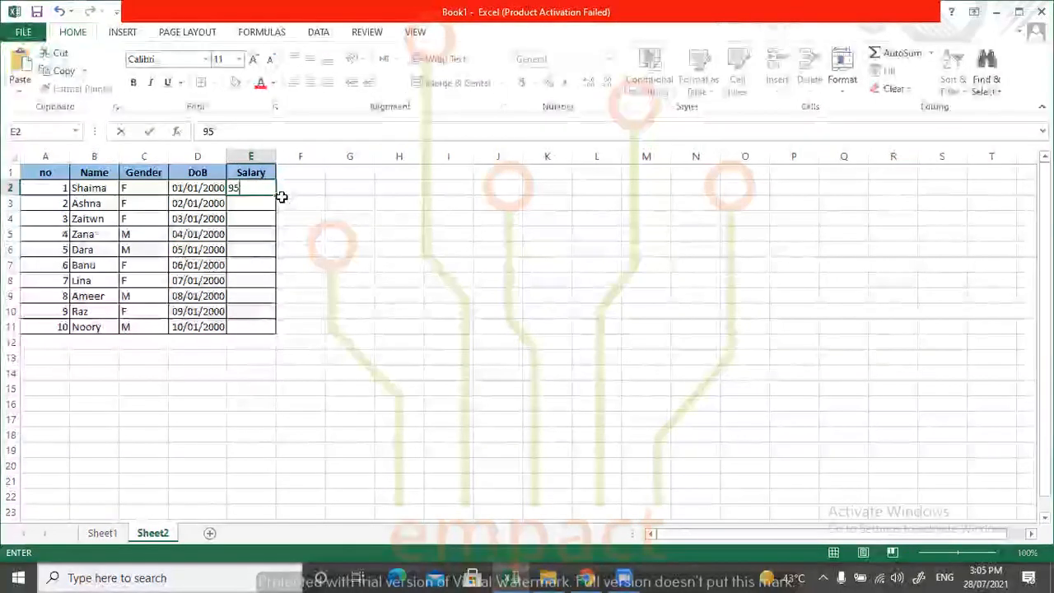
click(336, 177)
Format the Salary cells E2:E11 as dollar Accounting values with no decimal places.
drag(251, 190, 263, 331)
click(522, 83)
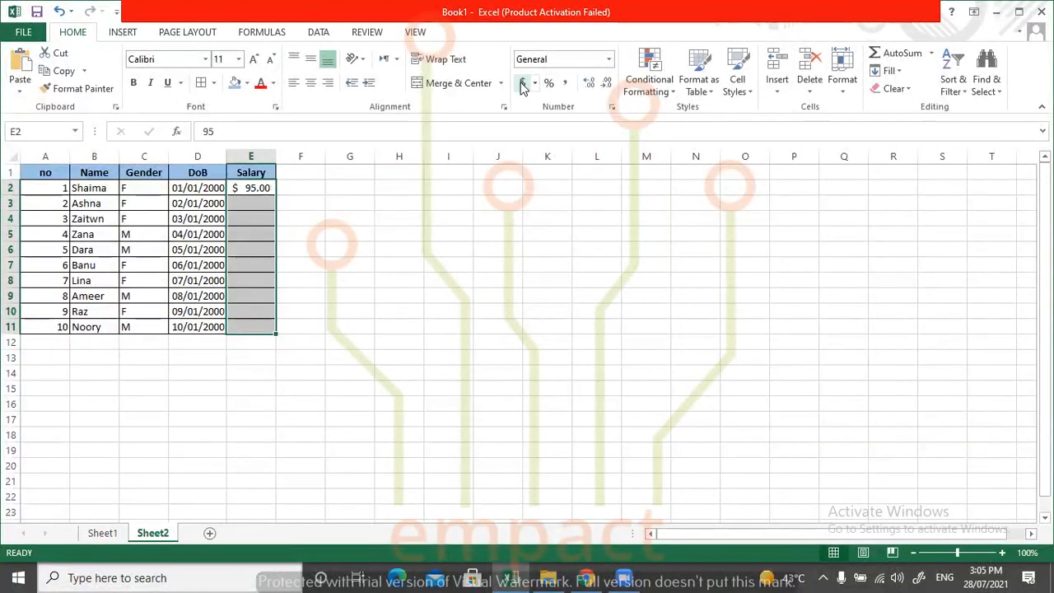
click(605, 83)
click(606, 83)
click(352, 202)
Enter the salaries 75, 150 and 250 in cells E3 to E5.
click(239, 202)
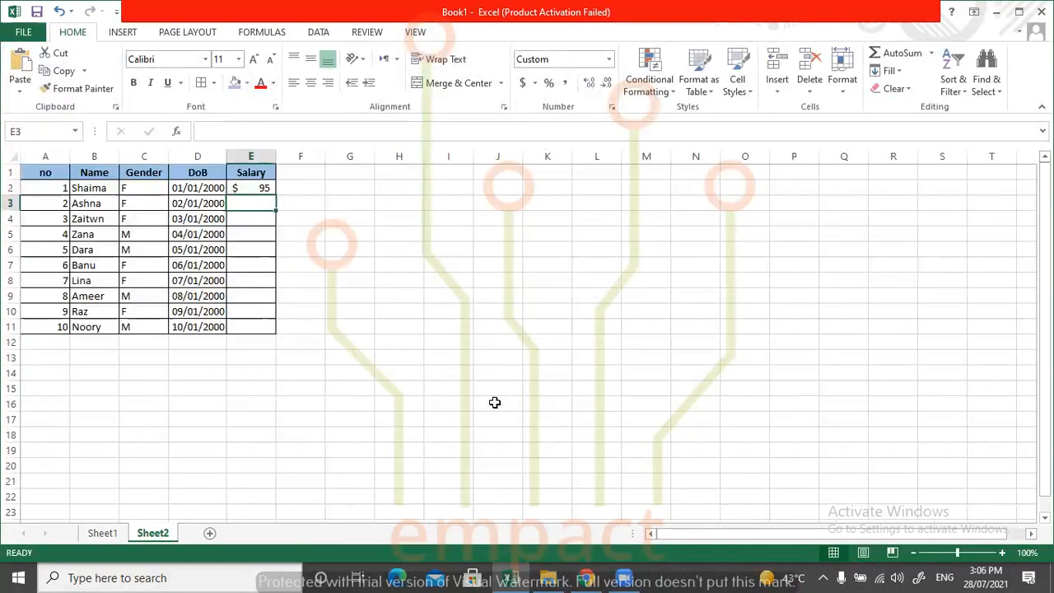
text(75)
key(Return)
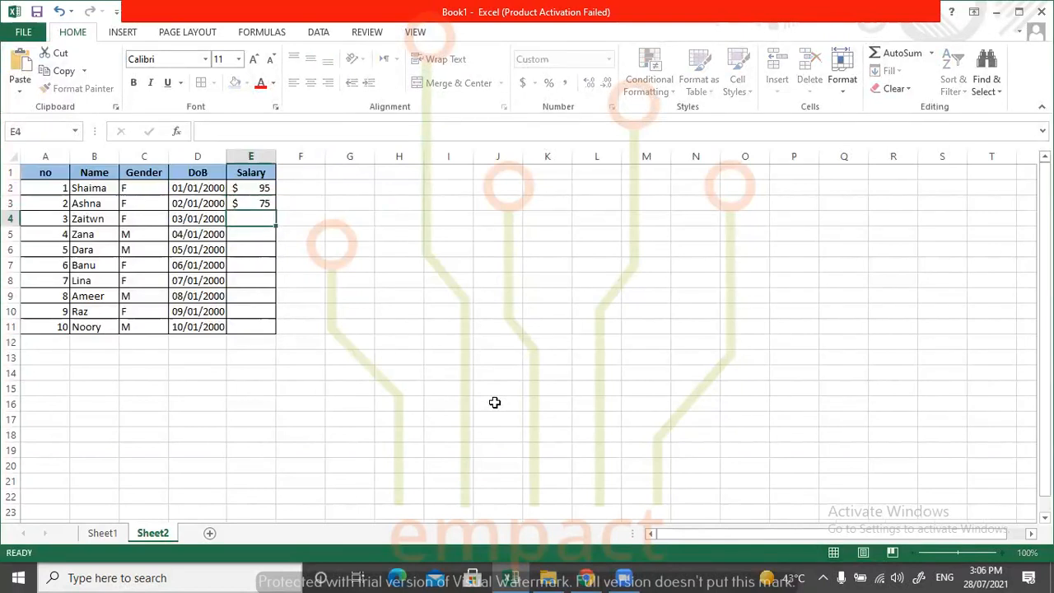
text(150)
key(Return)
text(250)
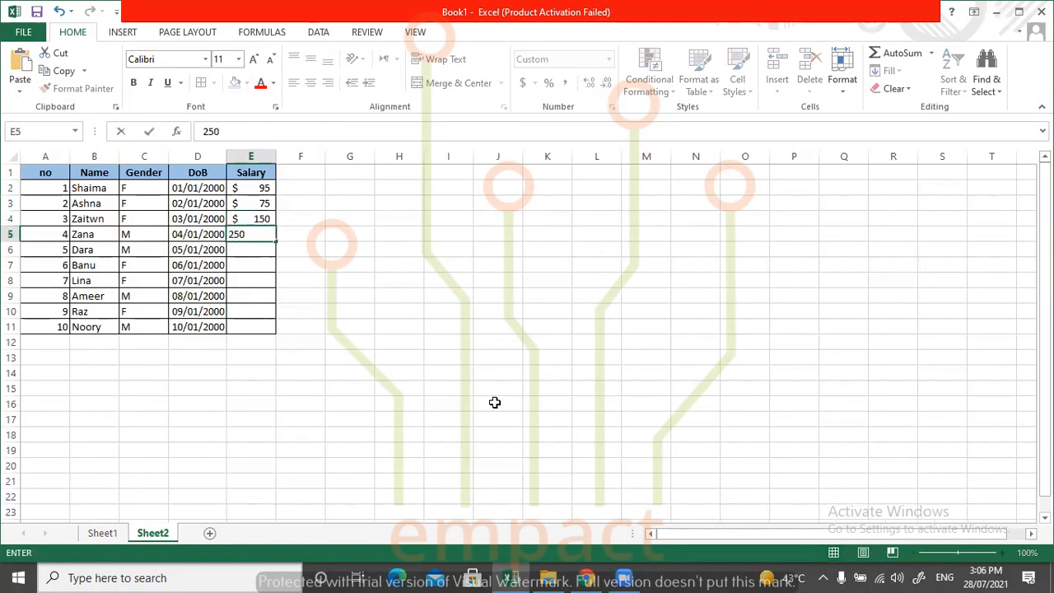
key(Return)
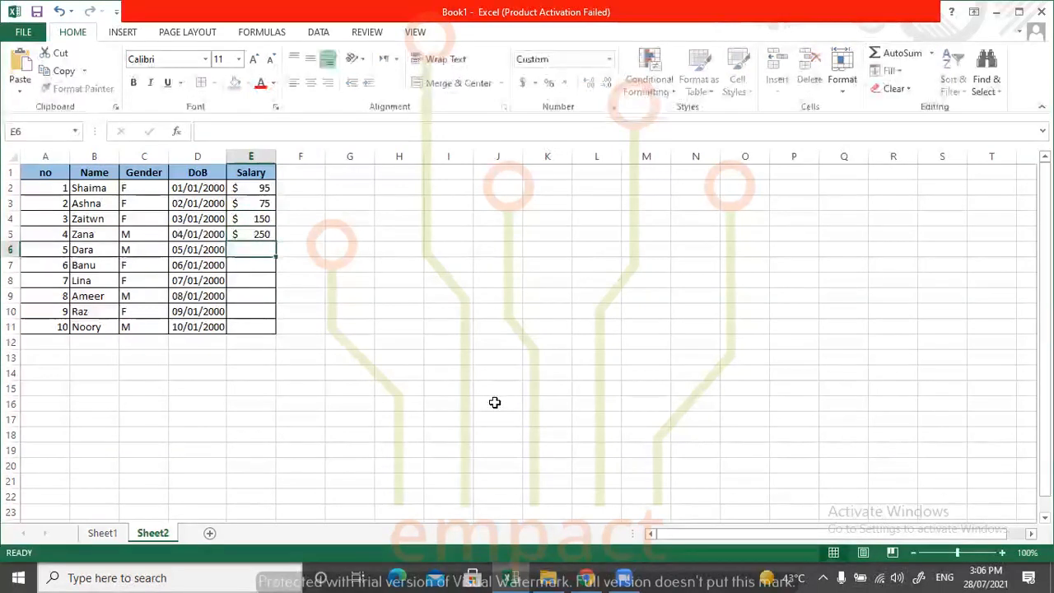
Enter the salaries 105, 50 and 175 in cells E6 to E8.
text(105)
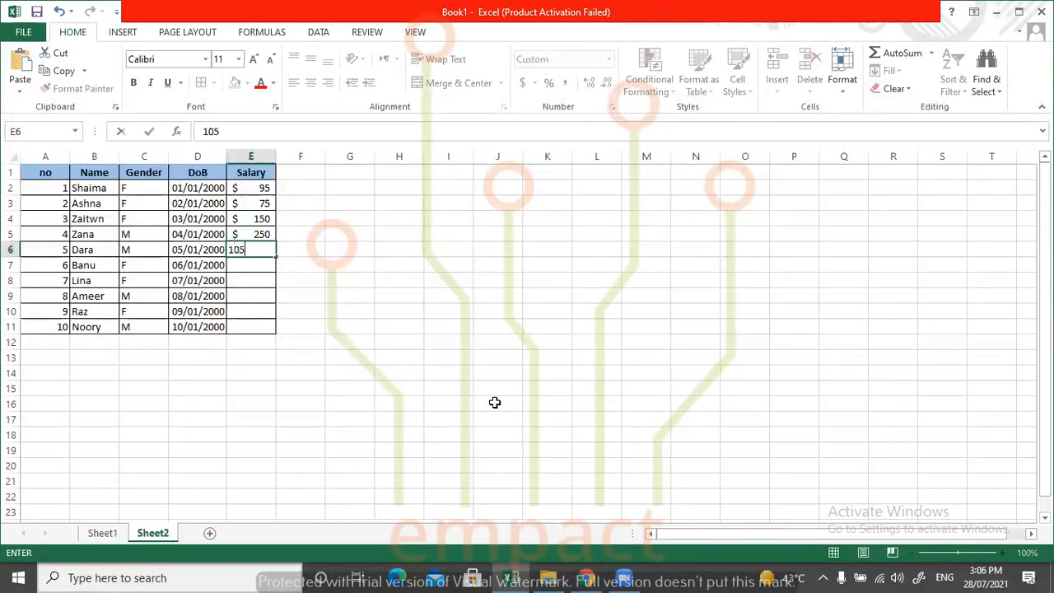
key(Return)
text(50)
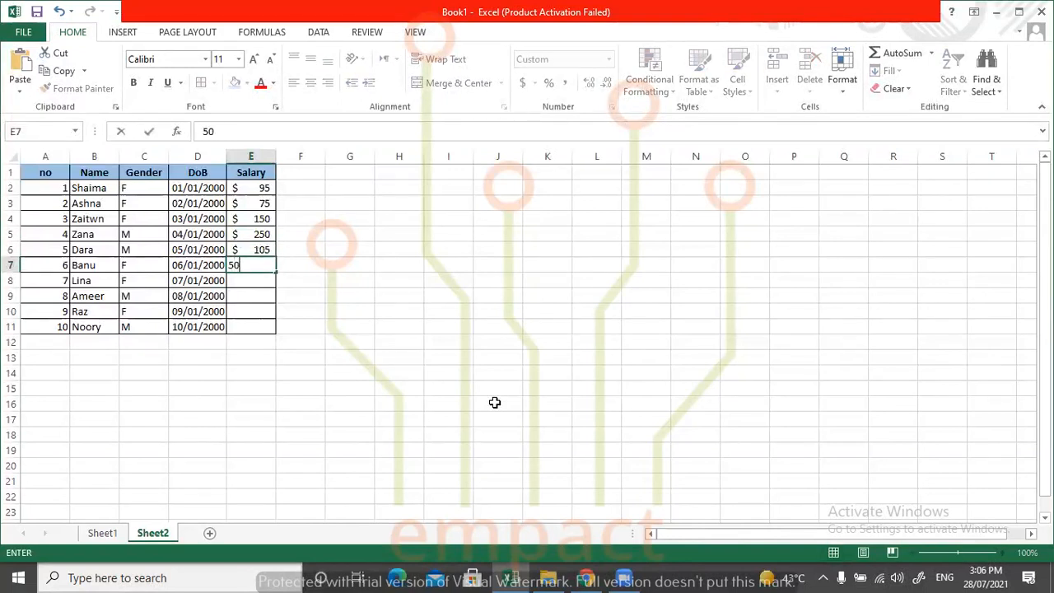
key(Return)
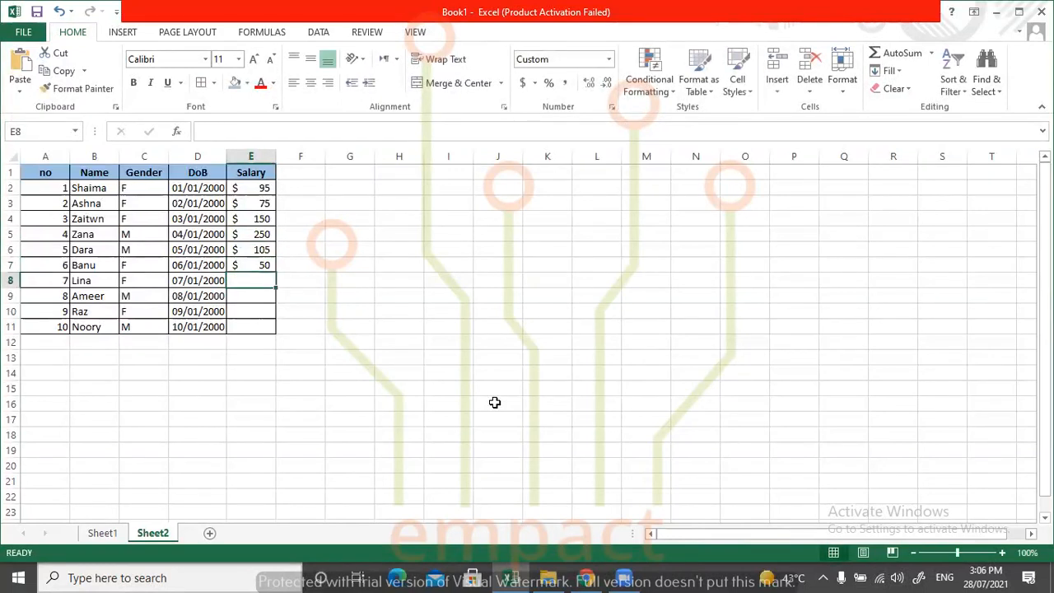
text(175)
key(Return)
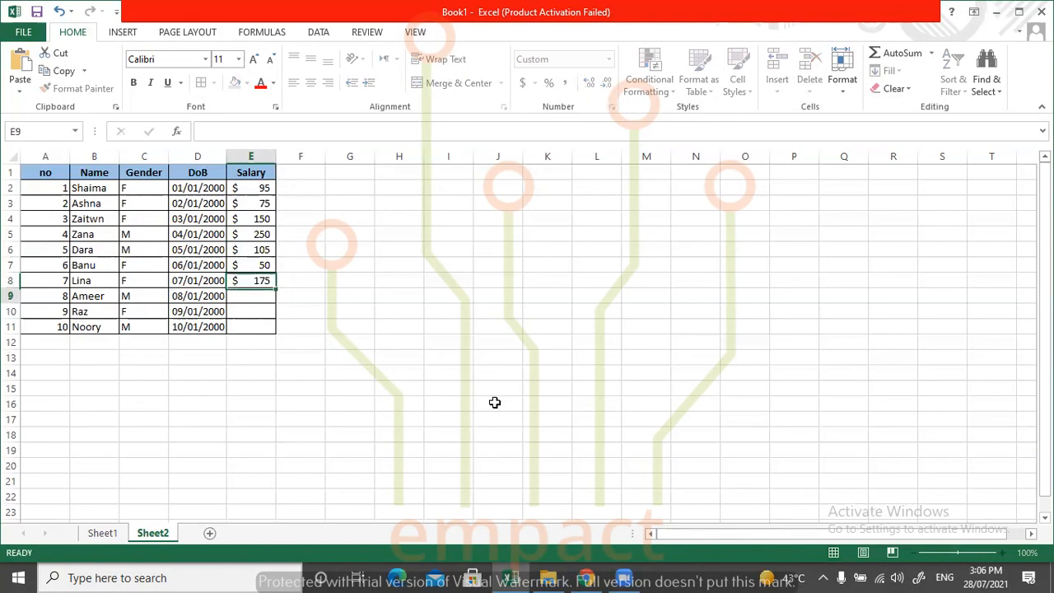
Enter the salaries 195, 200 and 109 in cells E9 to E11.
text(195)
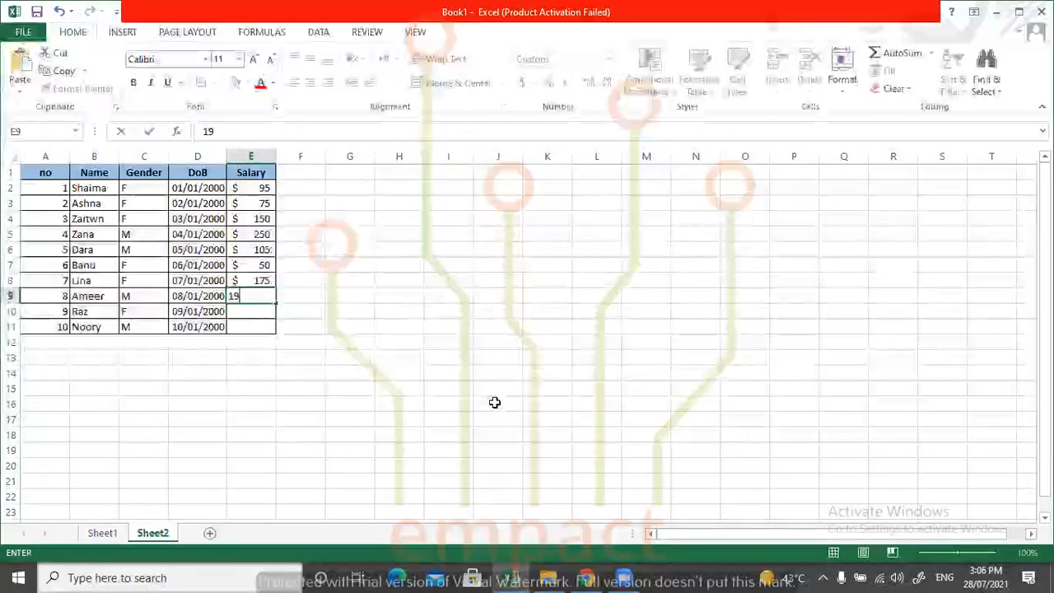
key(Return)
text(200)
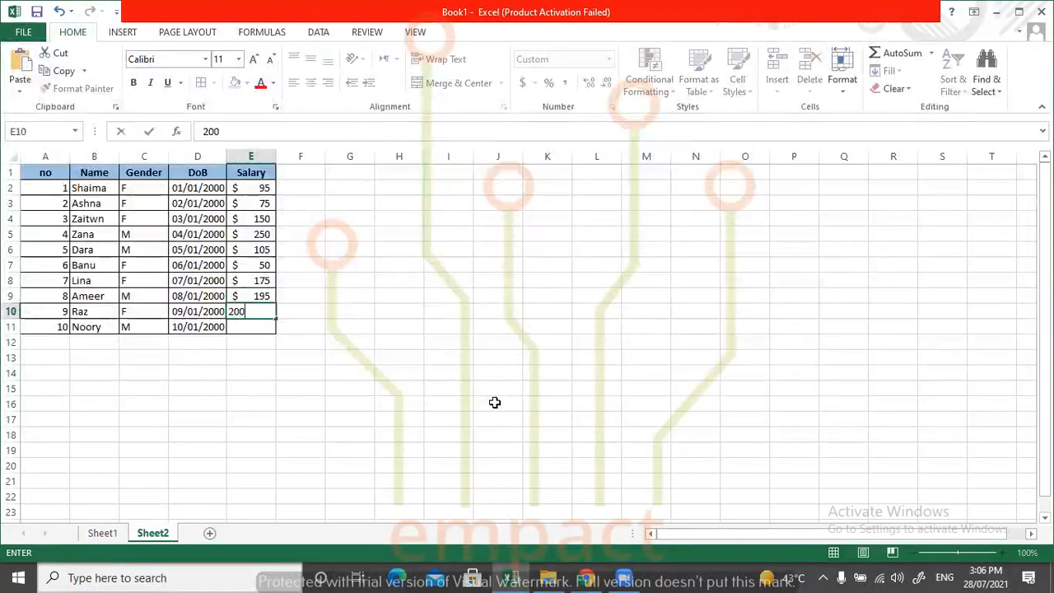
key(Return)
text(109)
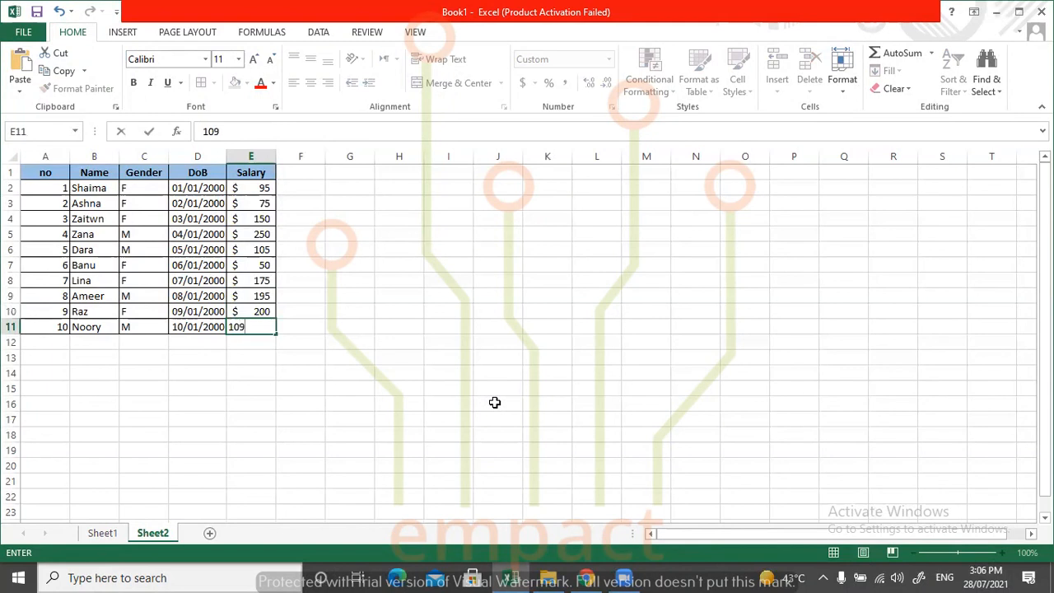
key(Return)
Center the table's data cells A2:E11 horizontally.
click(349, 233)
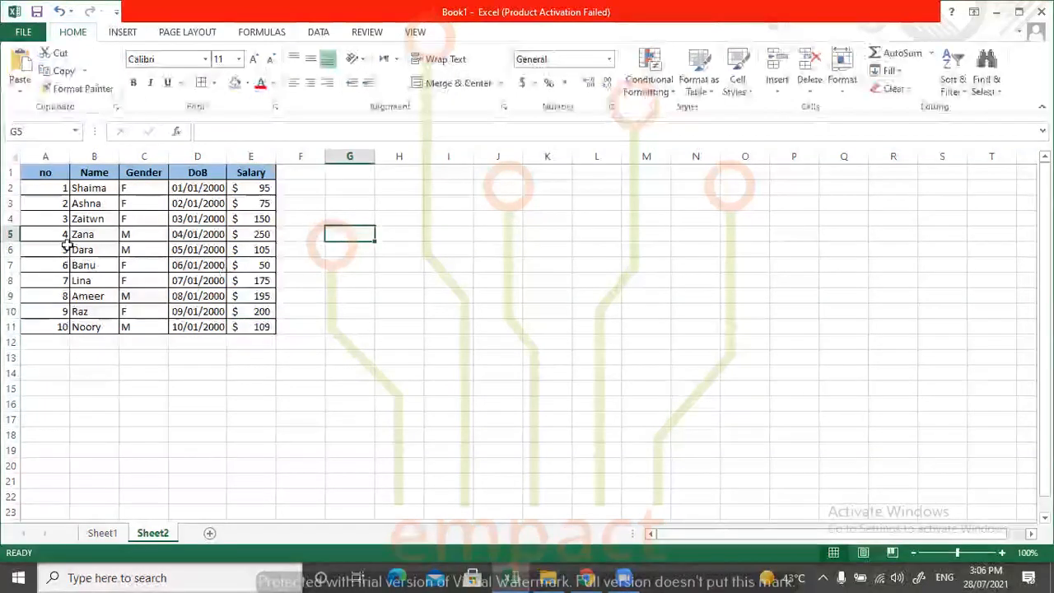
drag(38, 188, 242, 327)
click(310, 82)
click(404, 216)
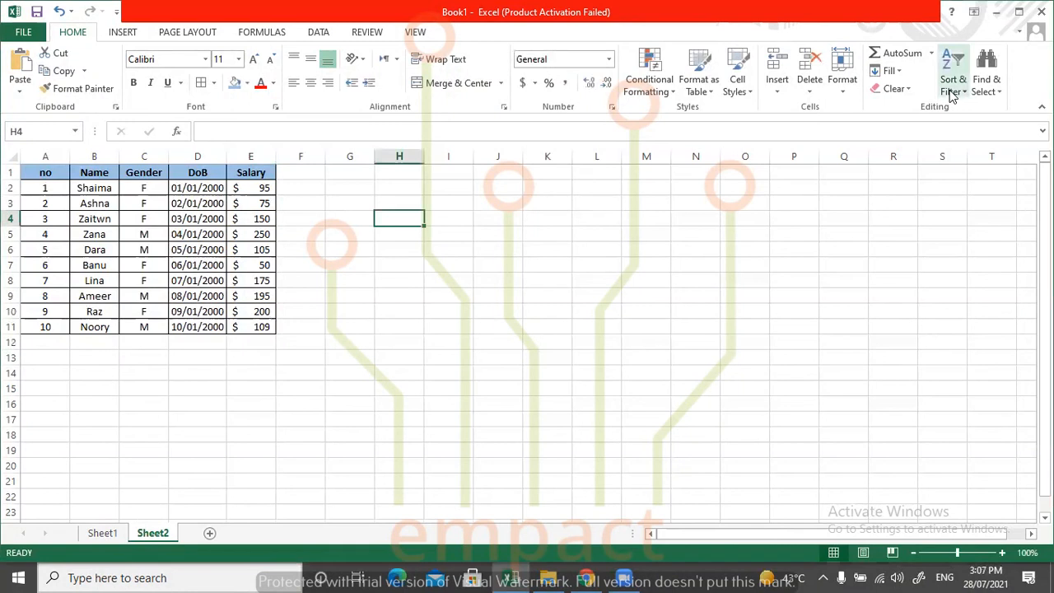
click(953, 92)
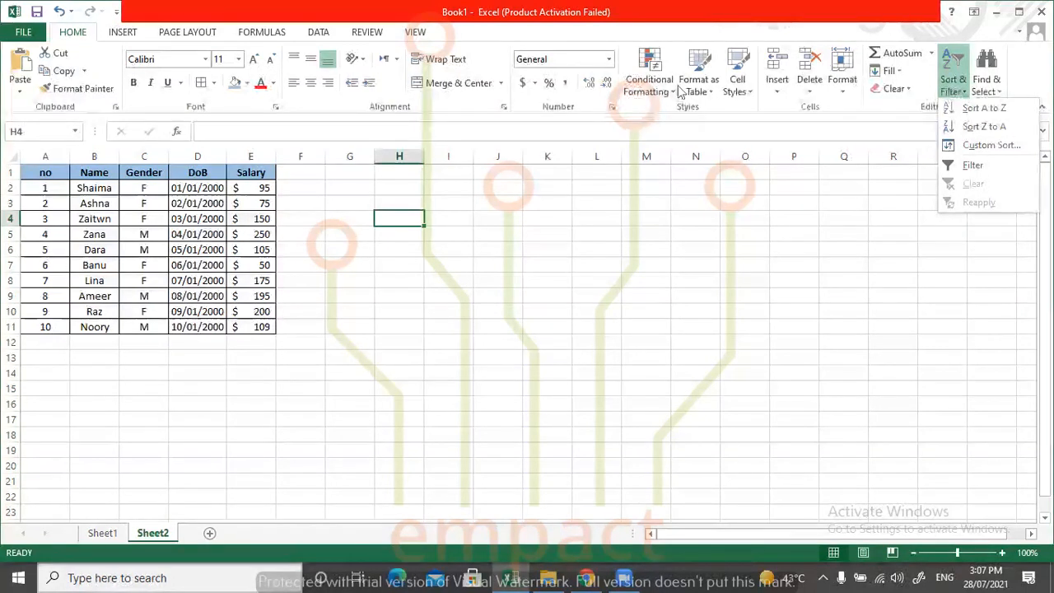
key(Escape)
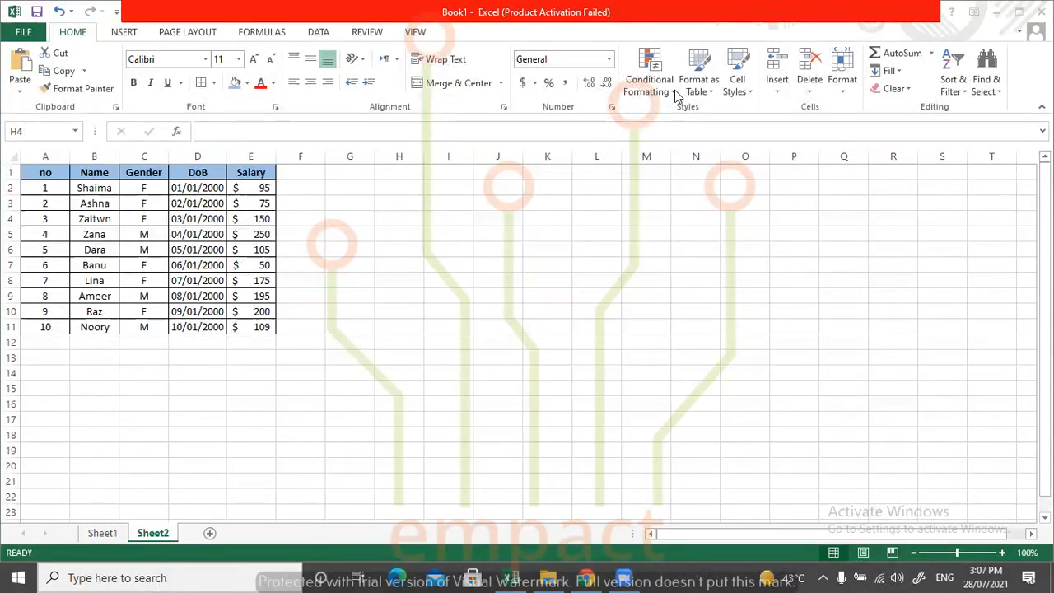
click(949, 81)
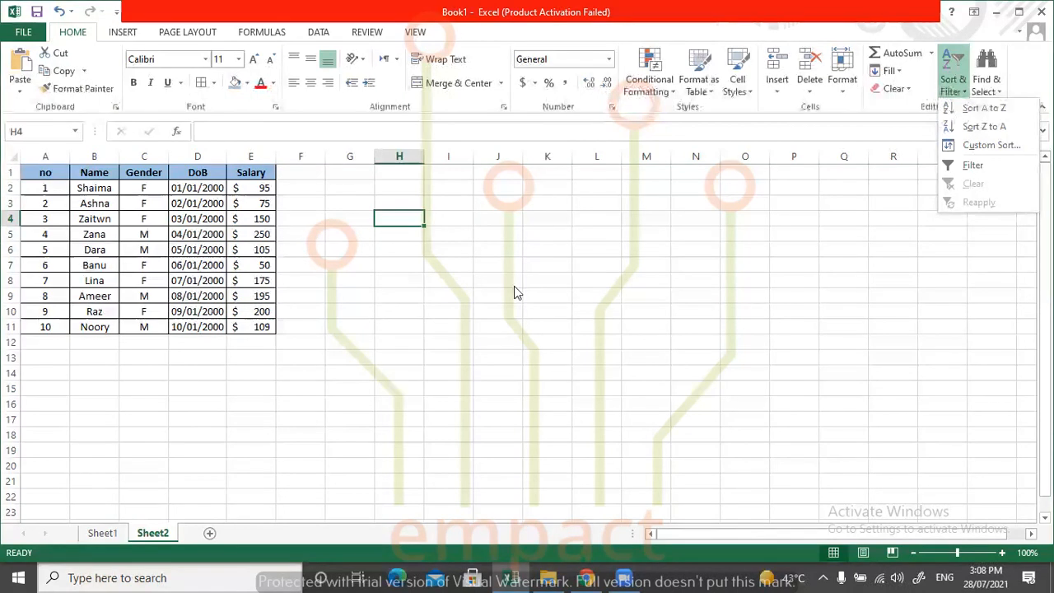
click(449, 290)
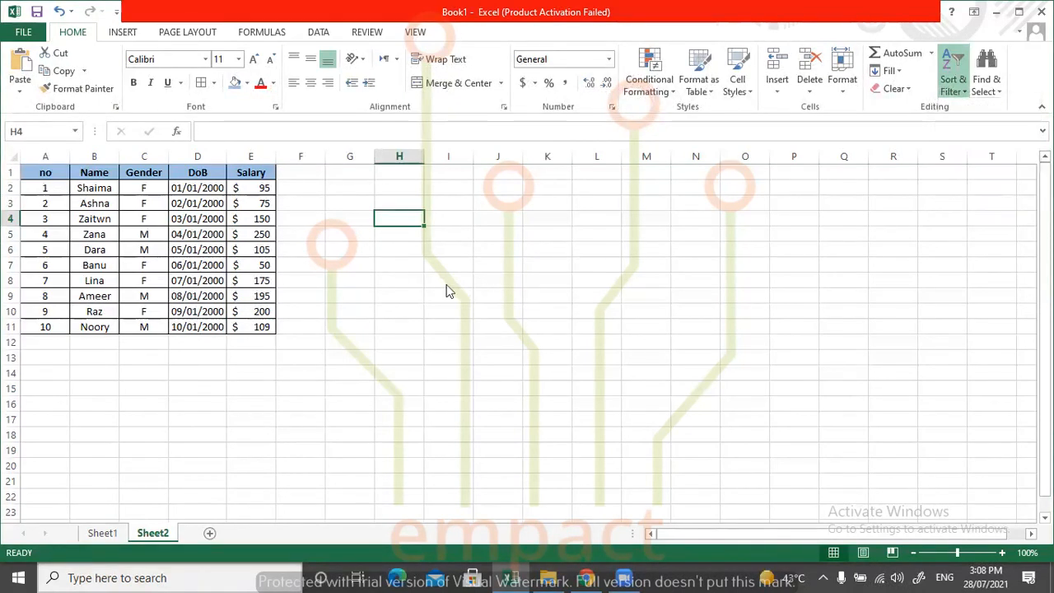
click(296, 268)
click(131, 200)
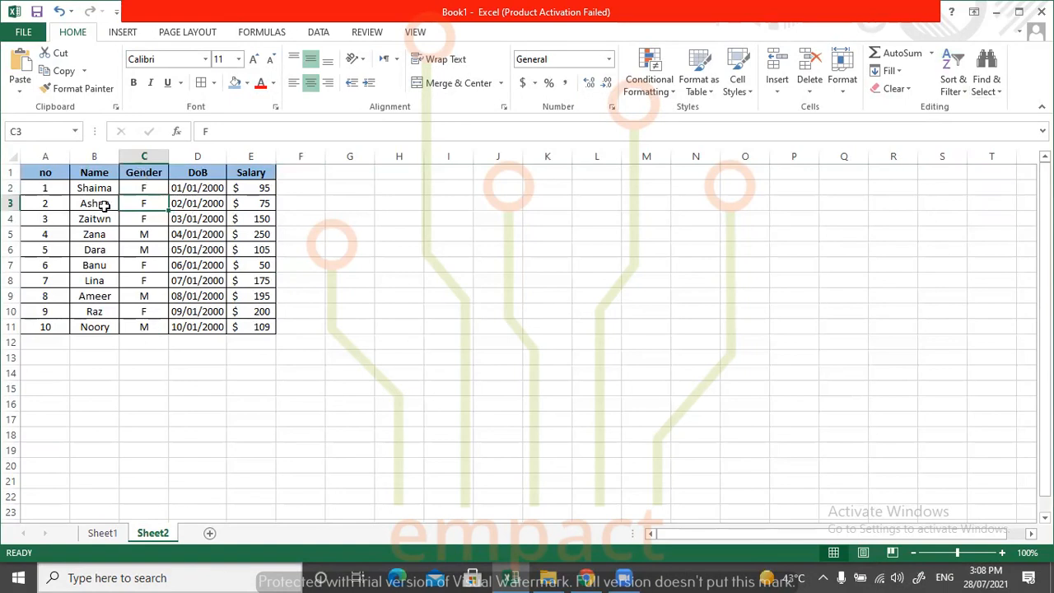
Try to turn on filtering for all table columns from the Gender header cell, and undo it.
click(142, 170)
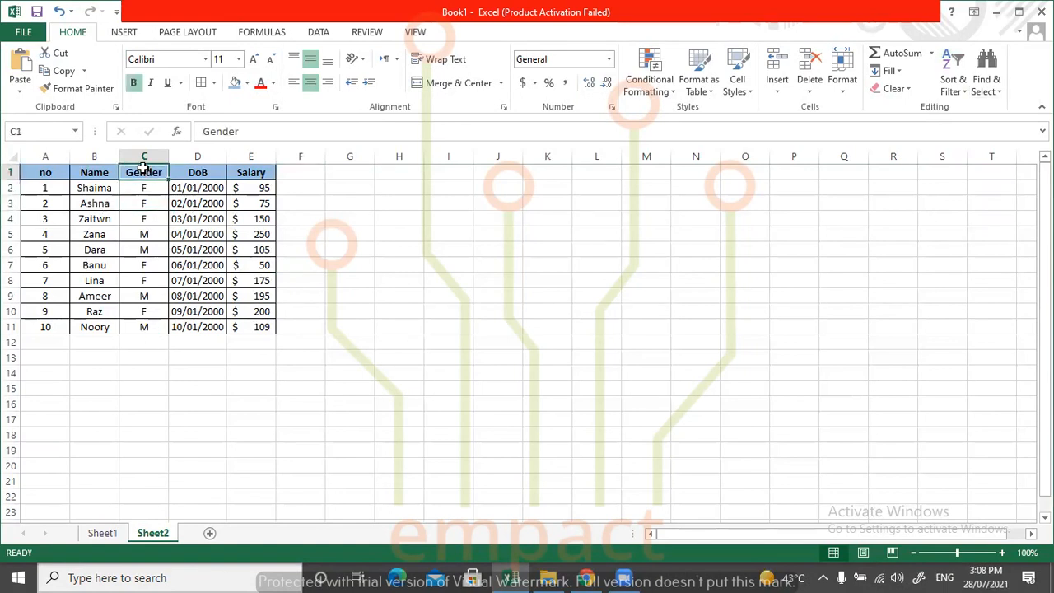
click(189, 190)
click(138, 170)
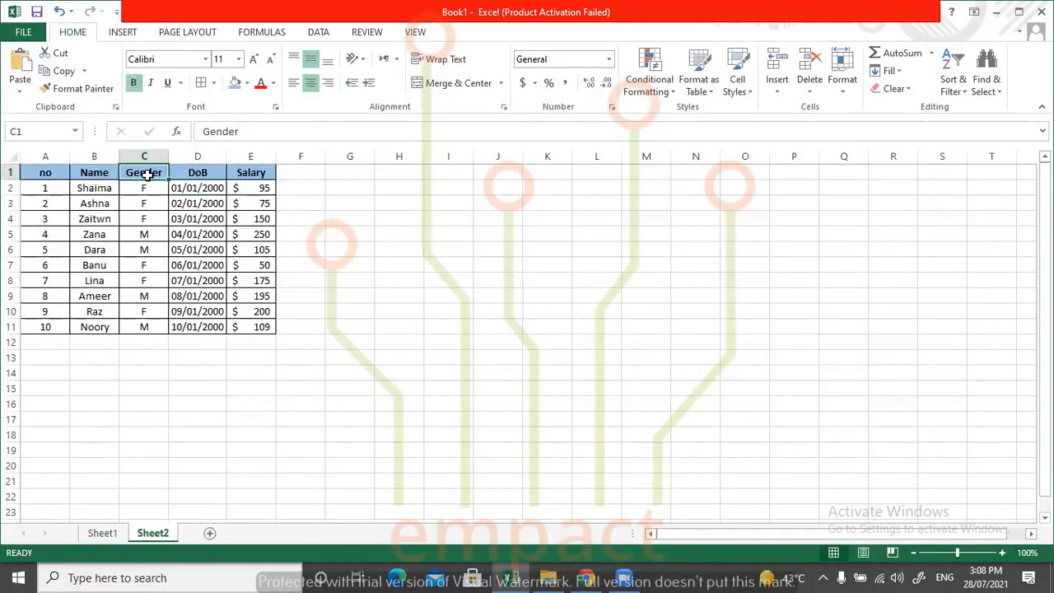
click(948, 74)
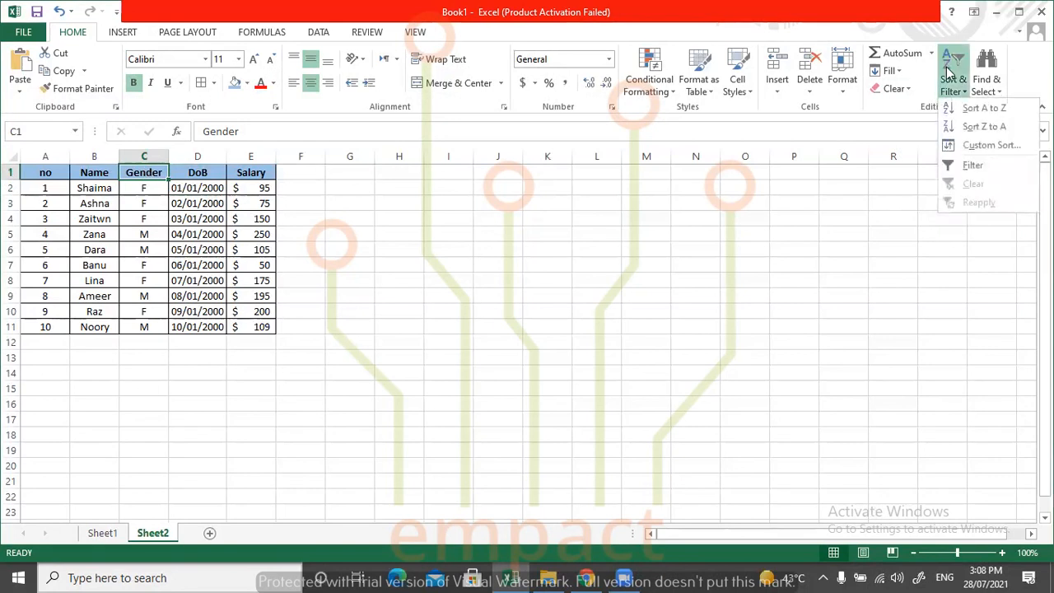
click(965, 164)
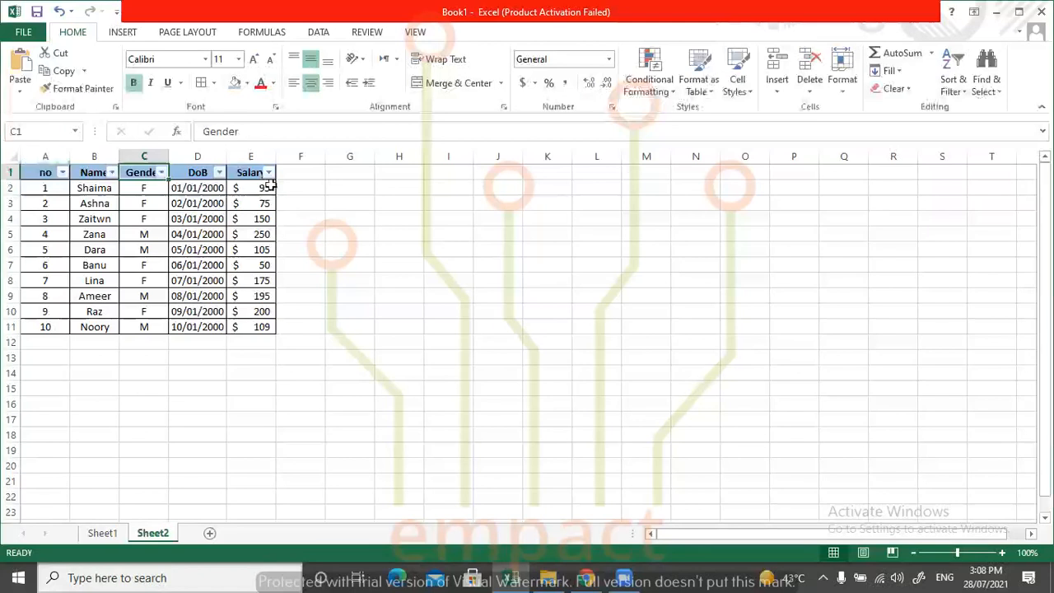
key(ctrl+shift+l)
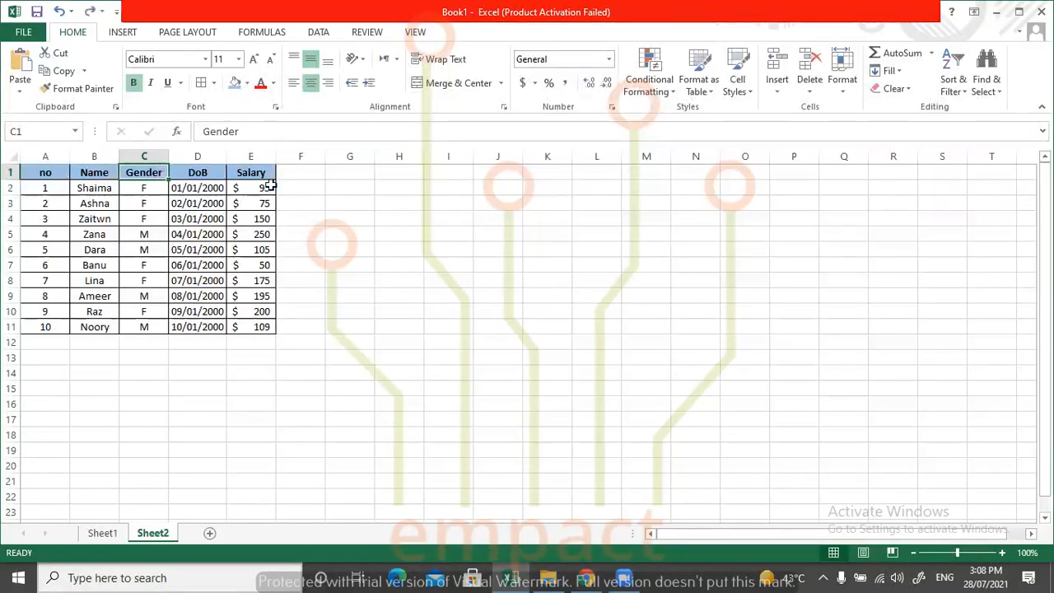
Turn on filtering for only the Gender column, cells C1:C11.
drag(145, 172, 155, 321)
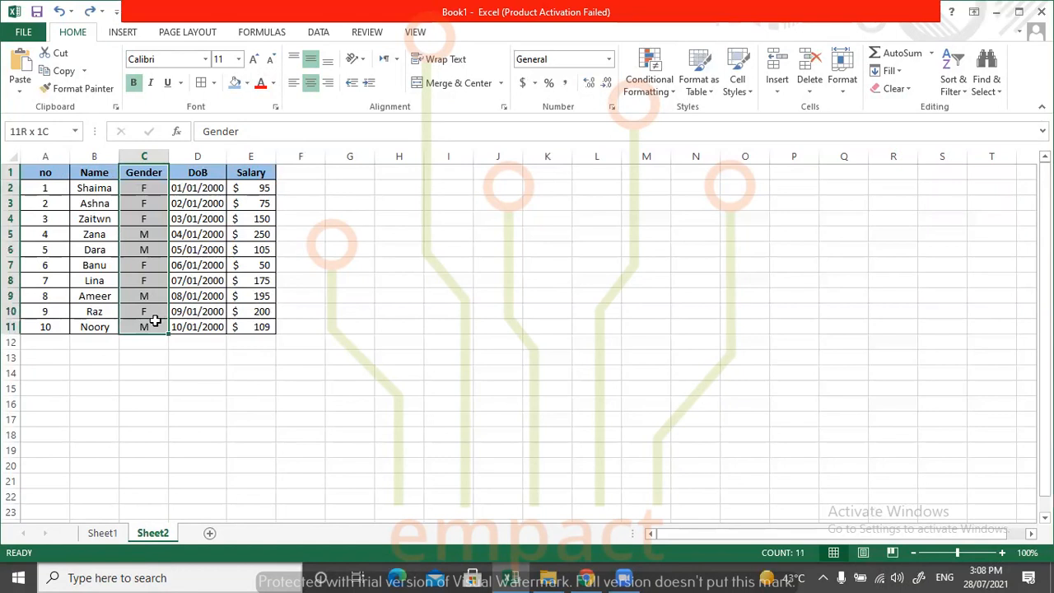
click(952, 82)
click(950, 163)
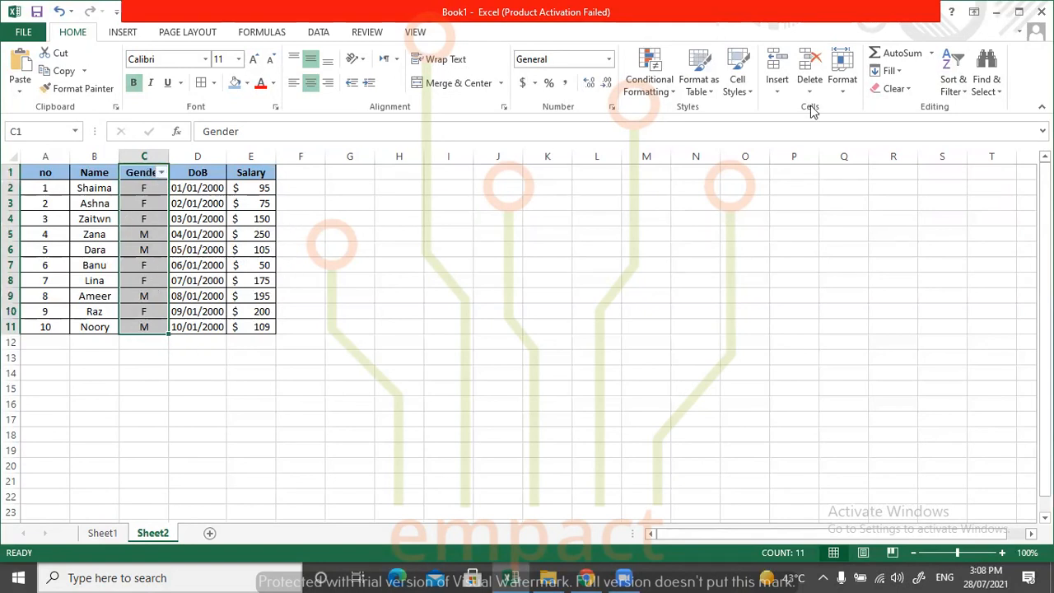
click(955, 85)
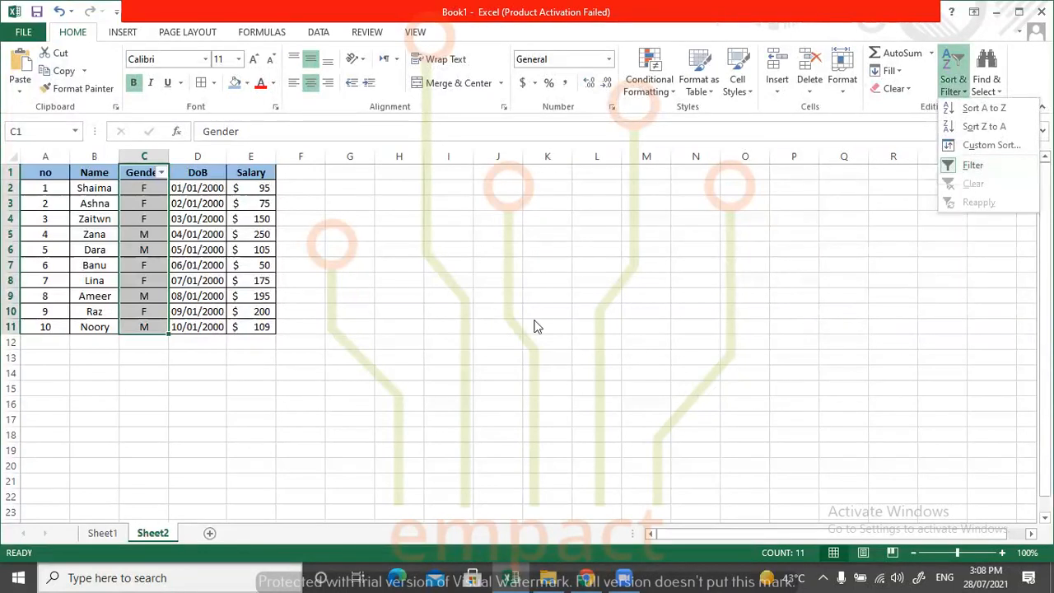
click(480, 271)
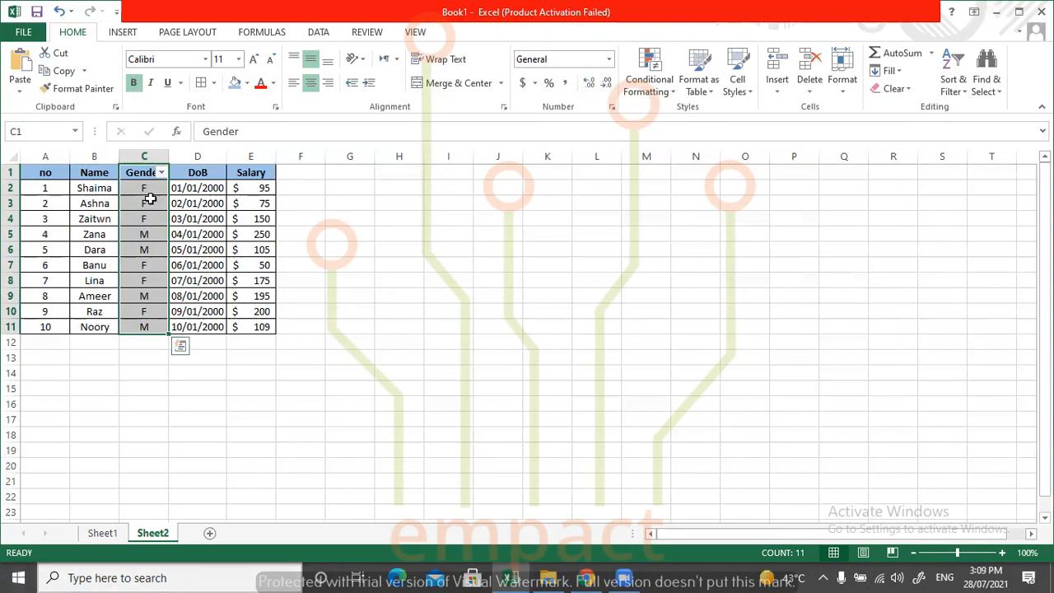
Filter the Gender column to show only the F records and select the filtered Gender cells.
click(227, 202)
click(145, 172)
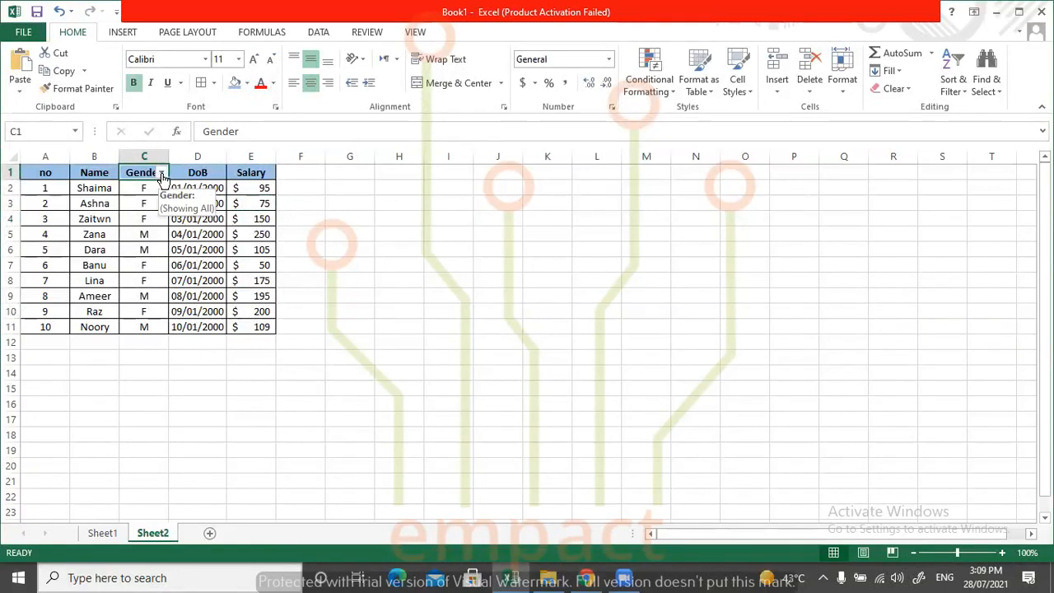
click(161, 172)
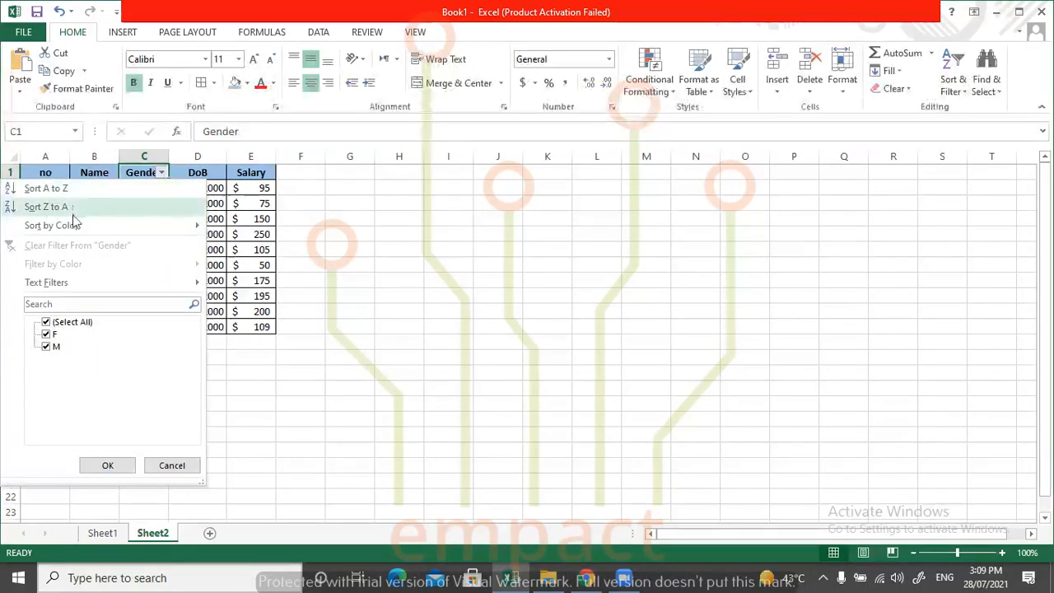
mouse_move(70, 233)
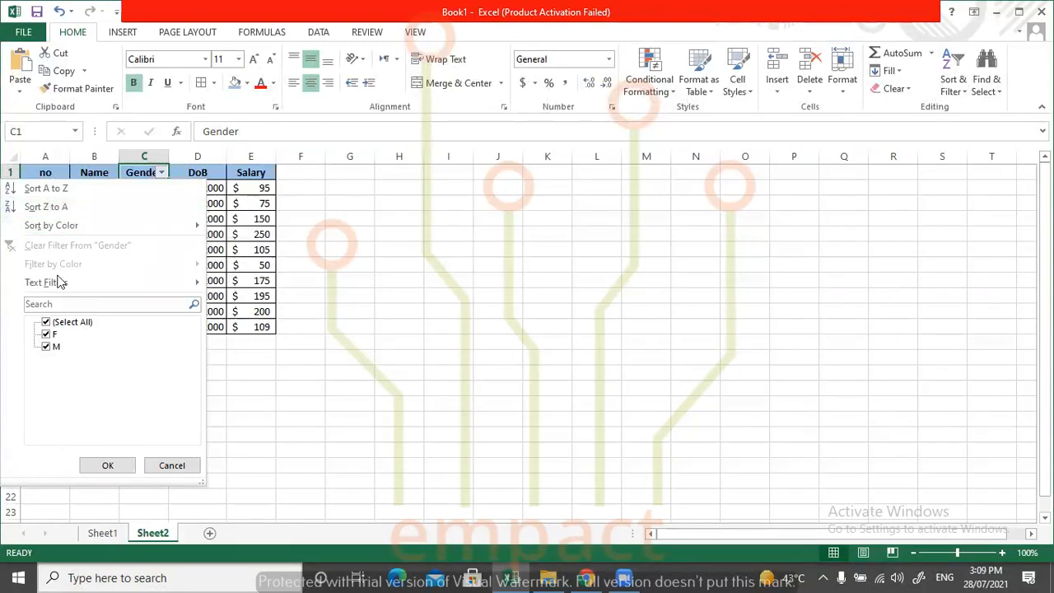
mouse_move(146, 229)
mouse_move(68, 284)
click(70, 324)
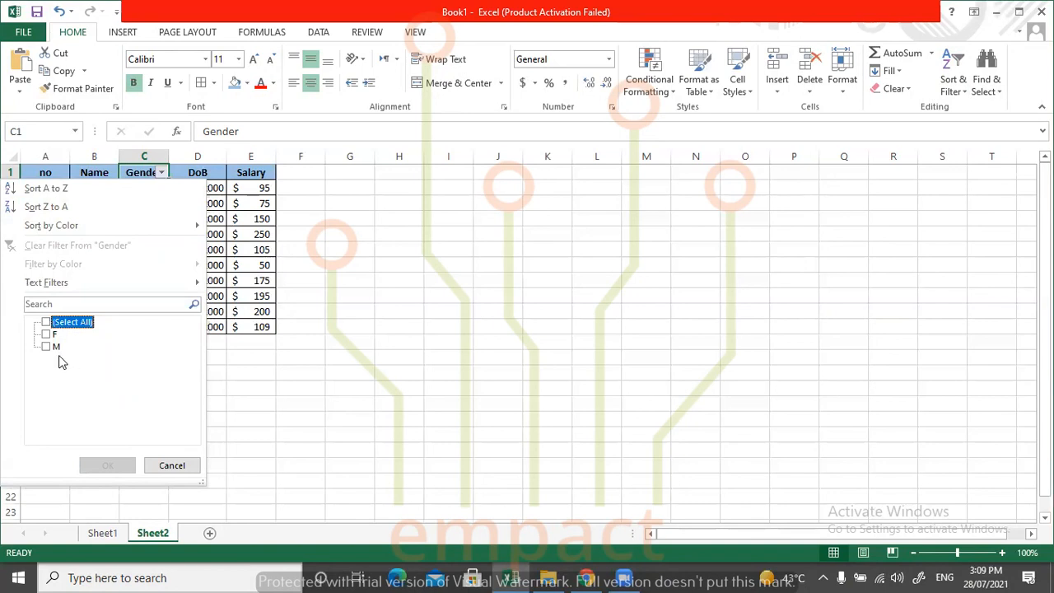
click(46, 334)
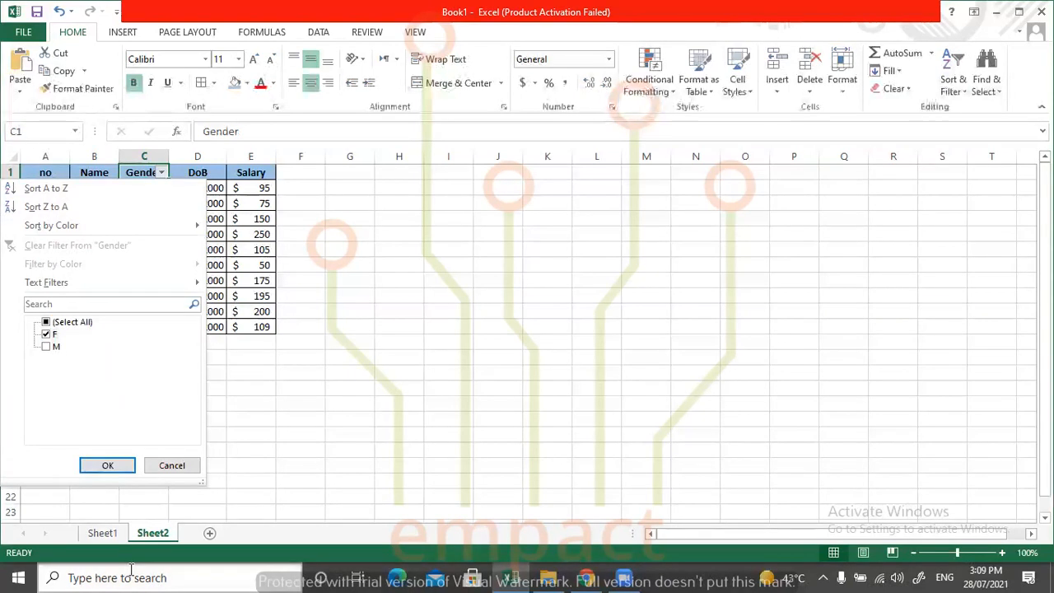
click(107, 466)
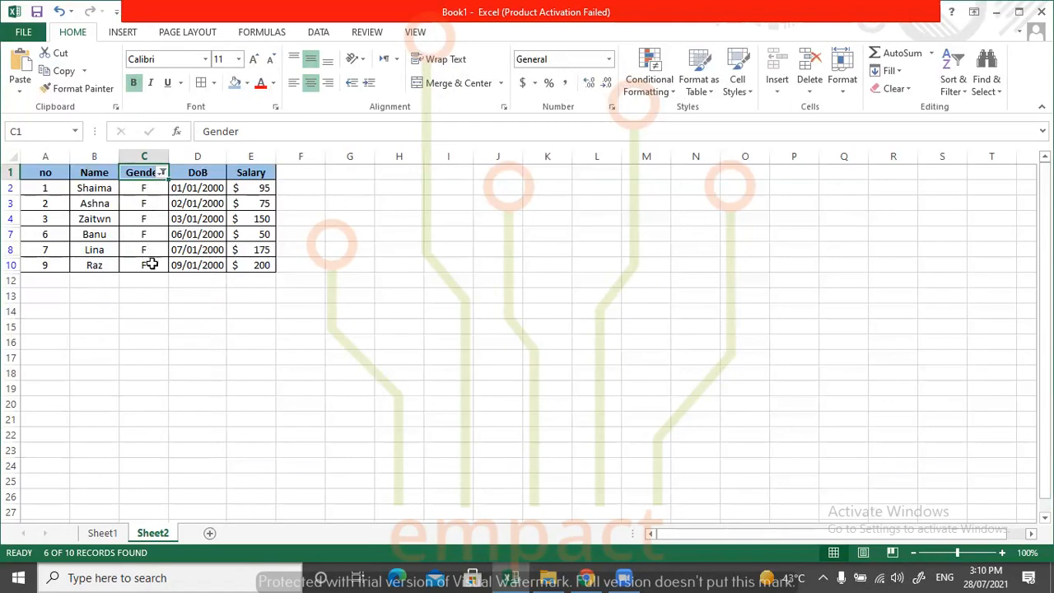
drag(142, 189, 151, 260)
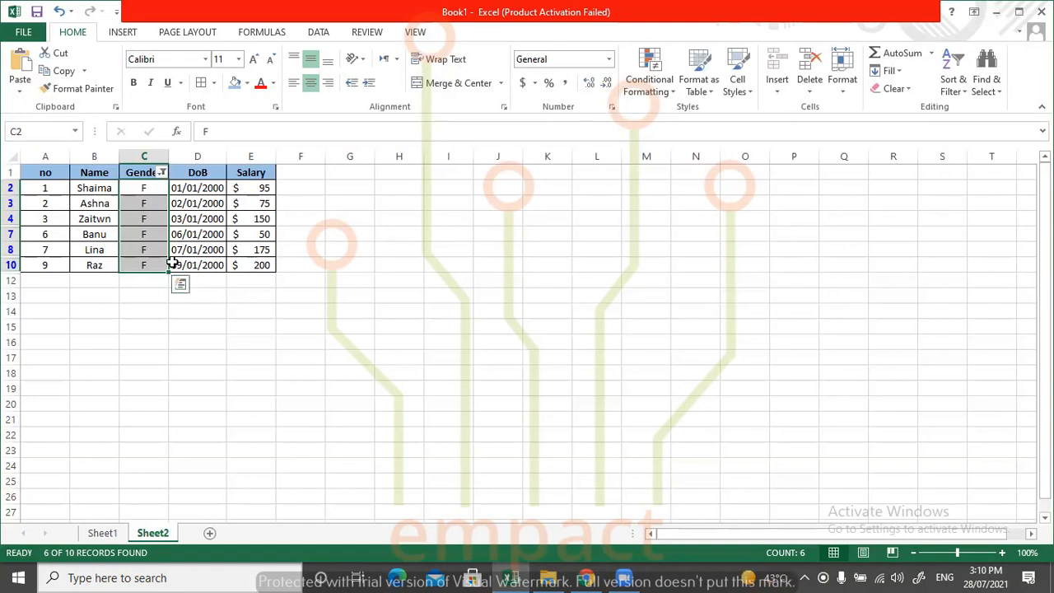
Clear the F filter from the Gender column to bring back all records.
click(162, 175)
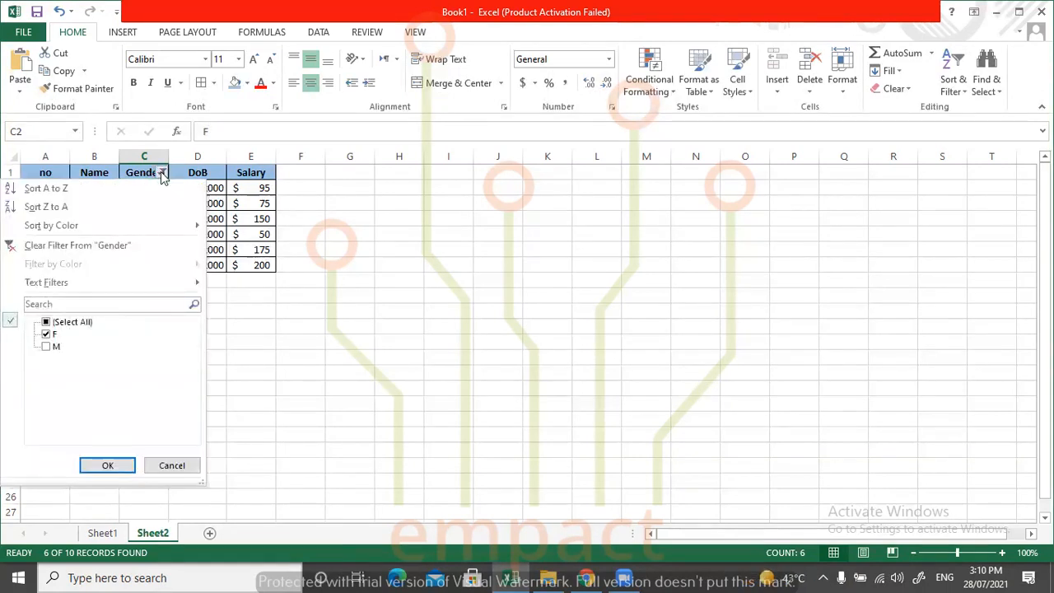
click(54, 245)
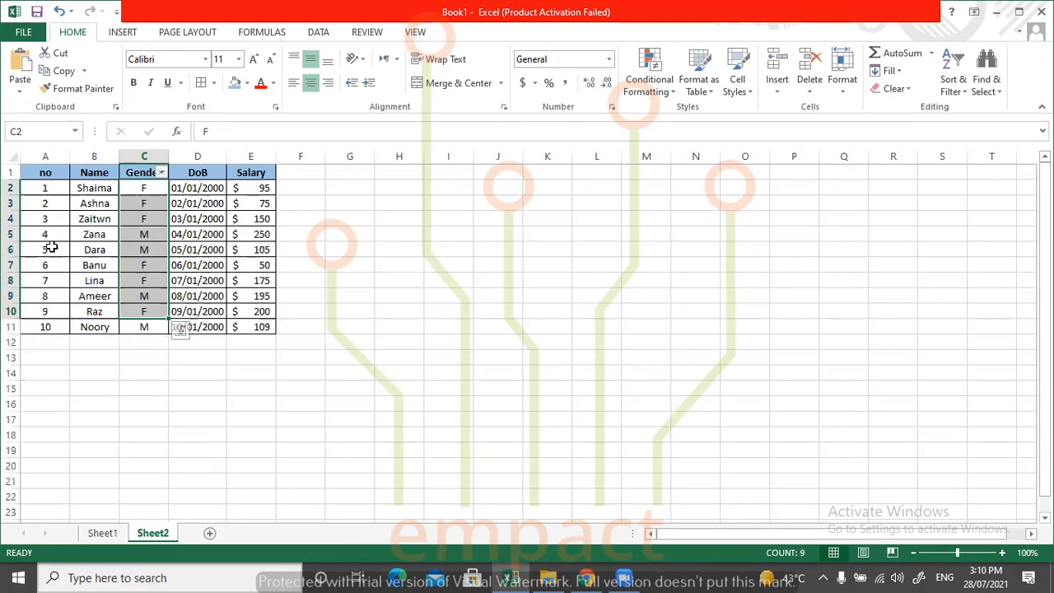
click(435, 263)
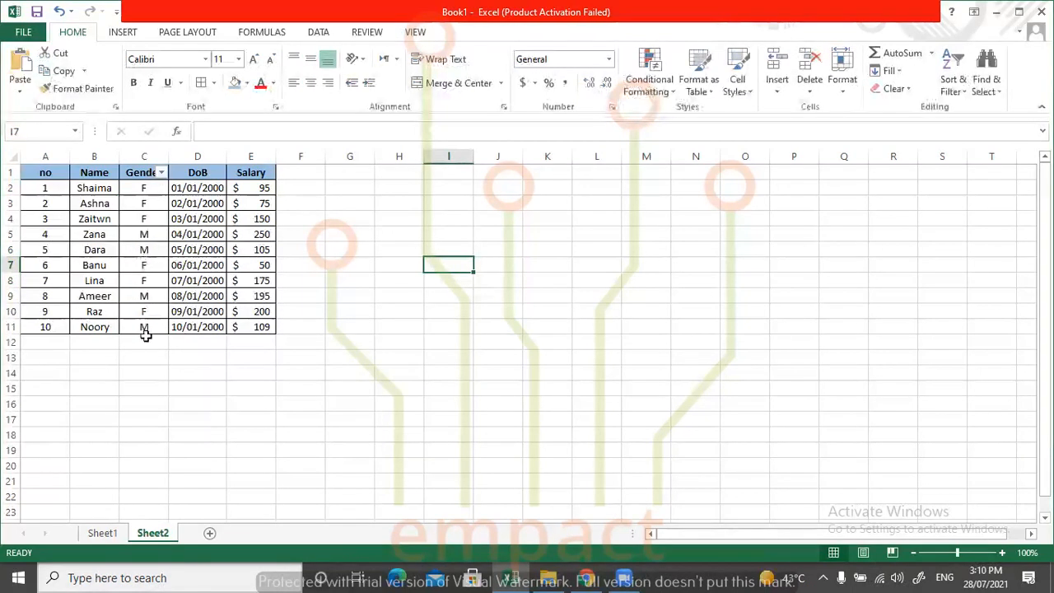
Filter the Gender column to show only the M records, and clear that filter again.
click(162, 172)
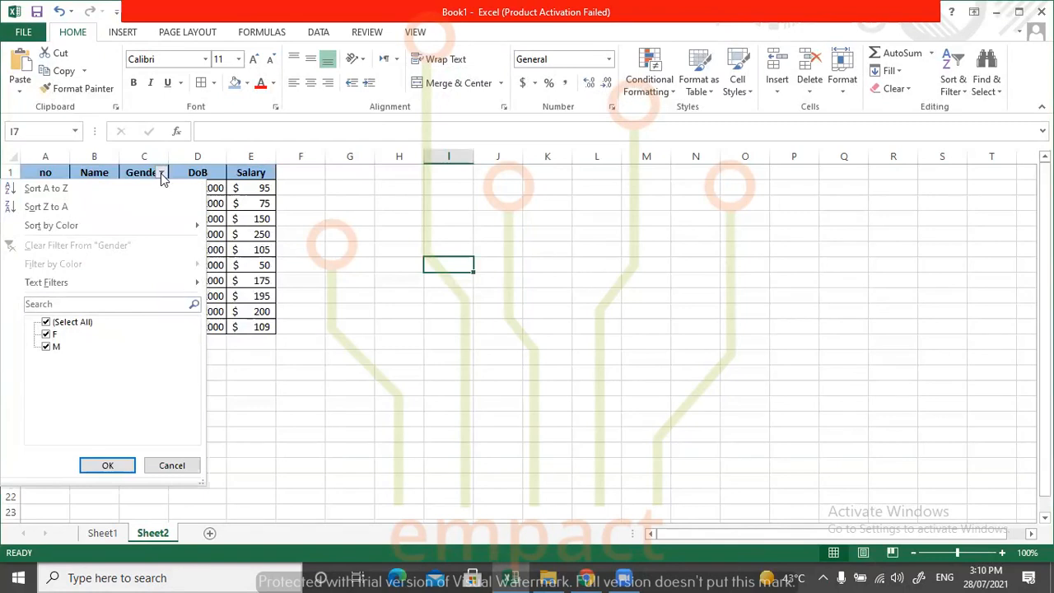
click(70, 322)
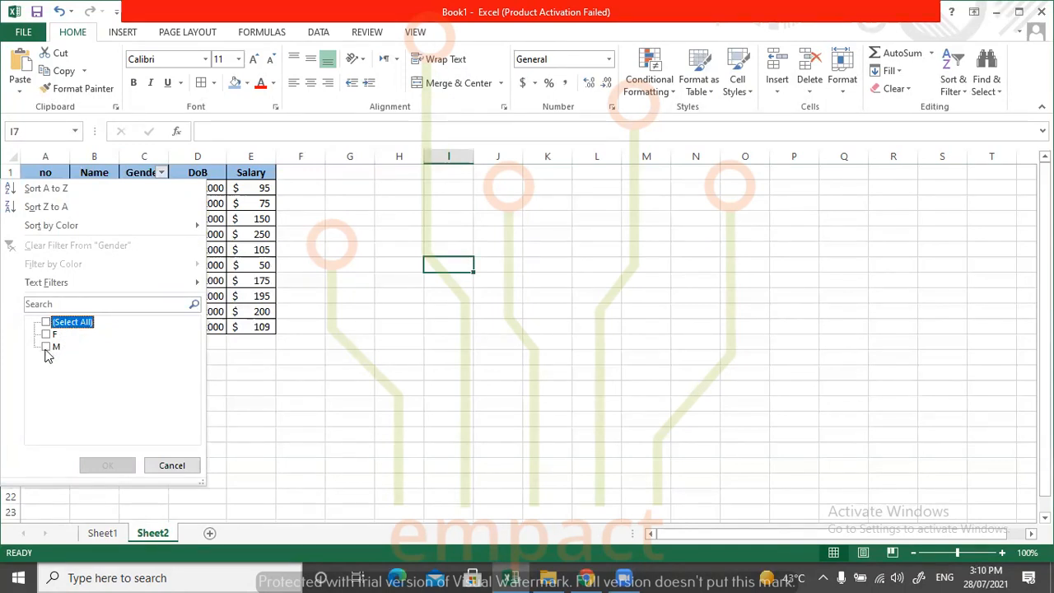
click(46, 346)
click(114, 463)
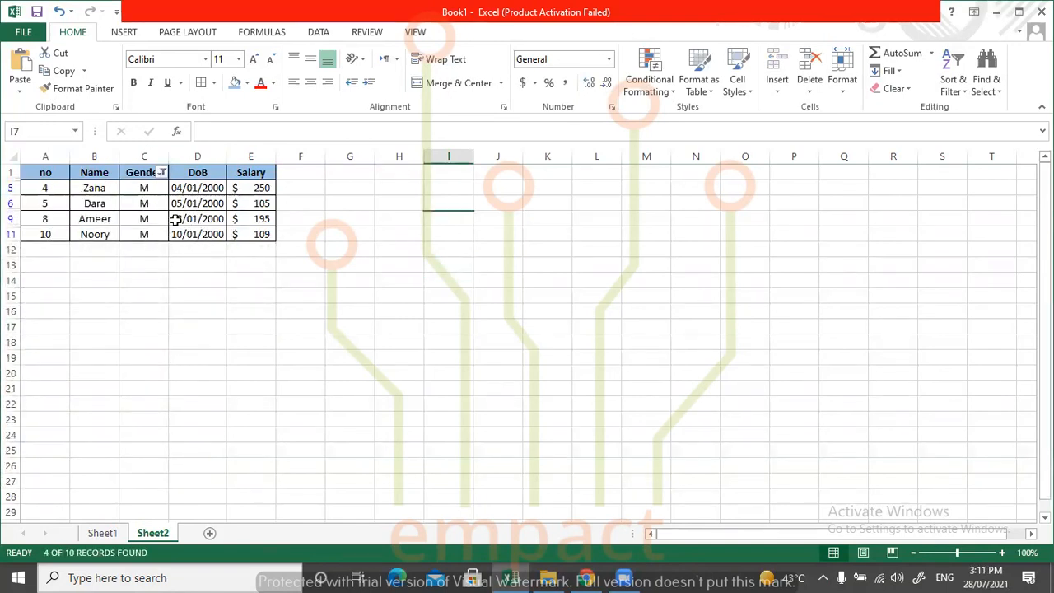
click(162, 173)
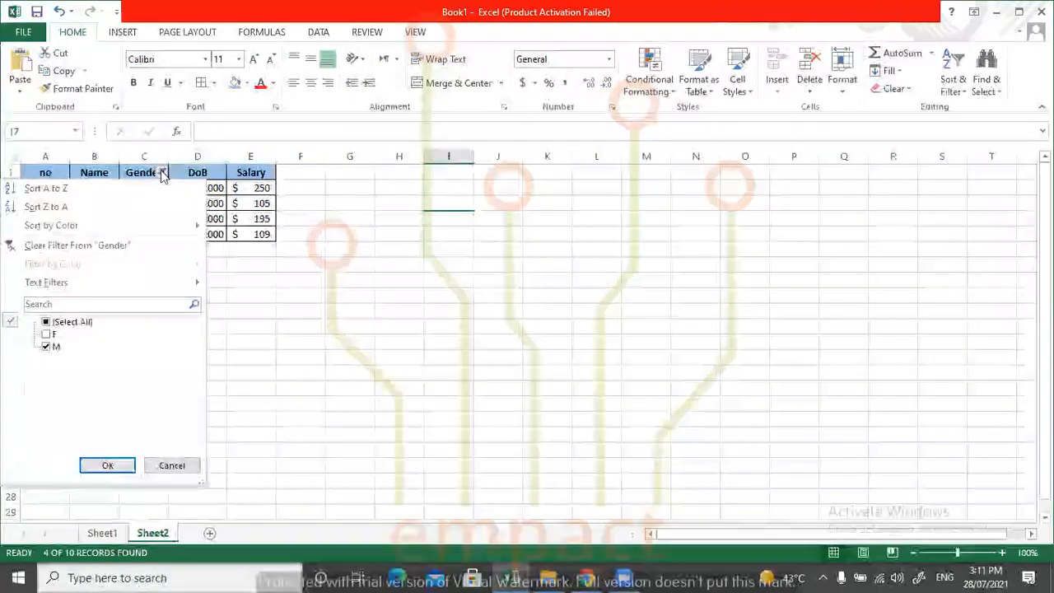
click(88, 245)
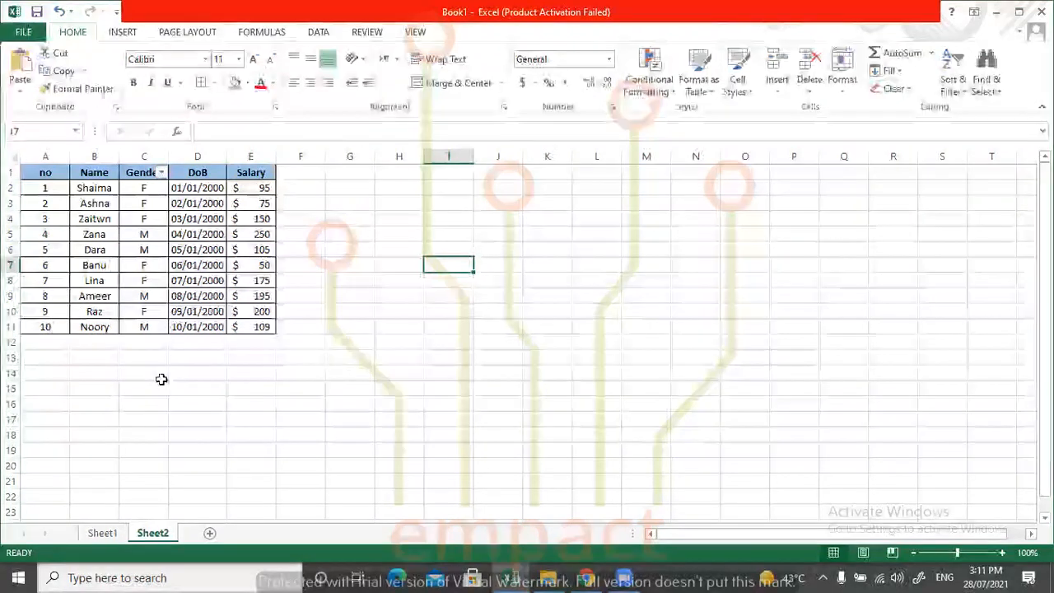
Turn off filtering on the Gender column.
click(161, 172)
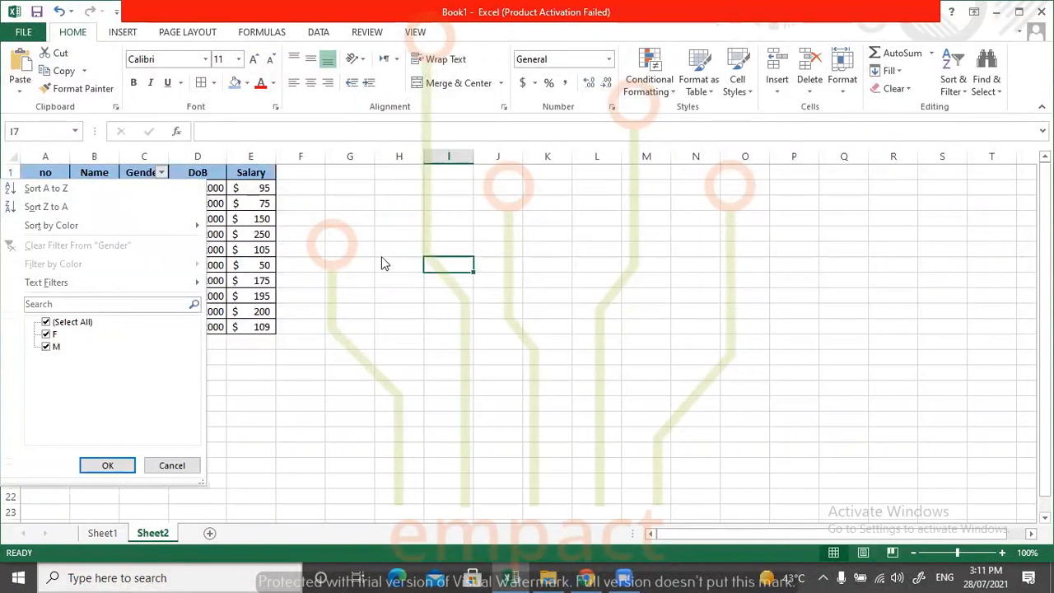
click(359, 257)
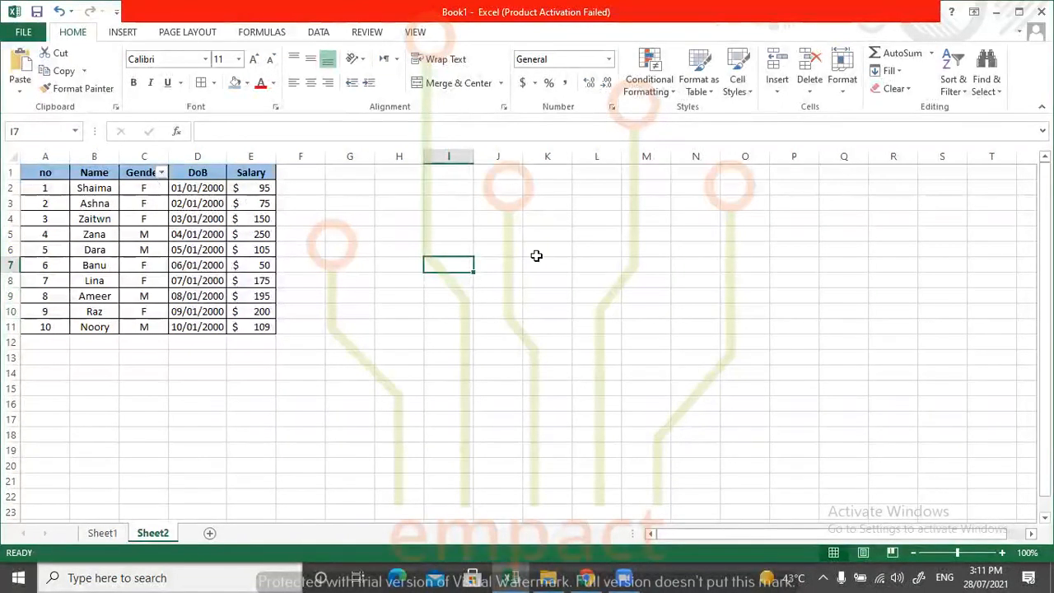
click(963, 91)
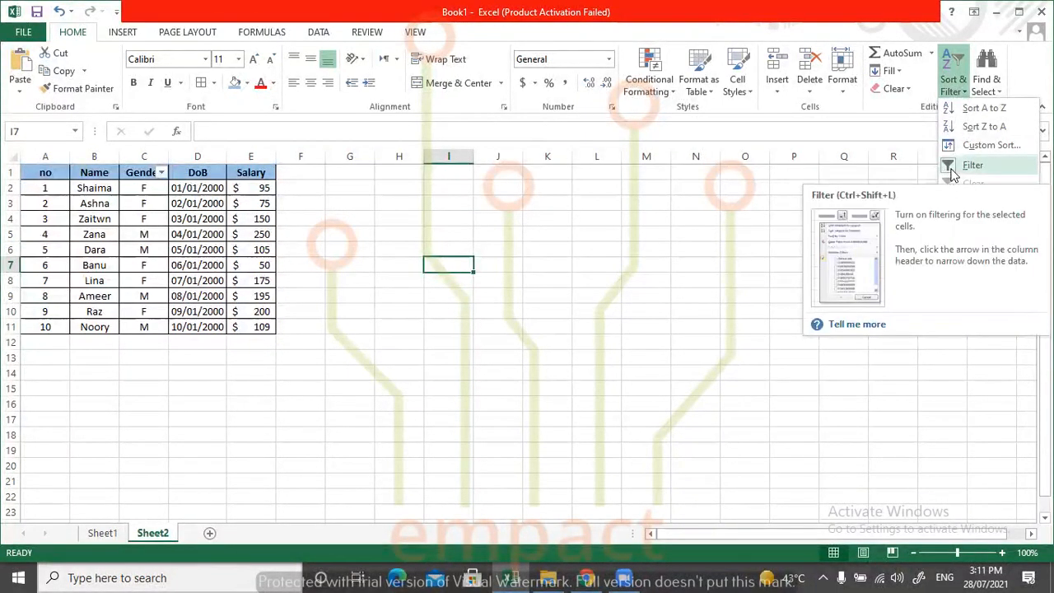
click(951, 168)
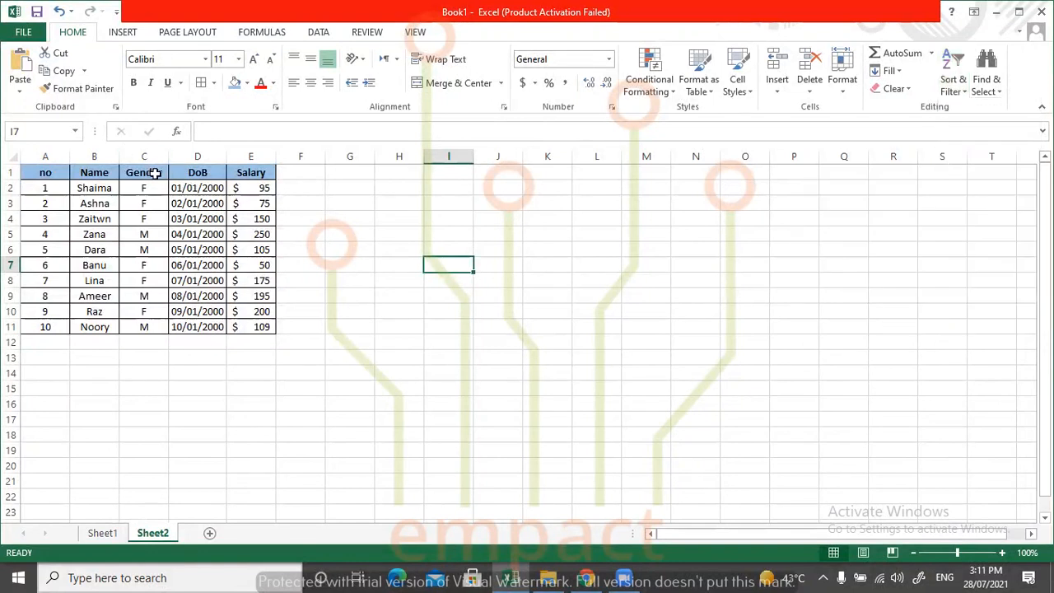
Turn on filtering for all columns of the table, cells A1:E11.
drag(46, 175, 248, 327)
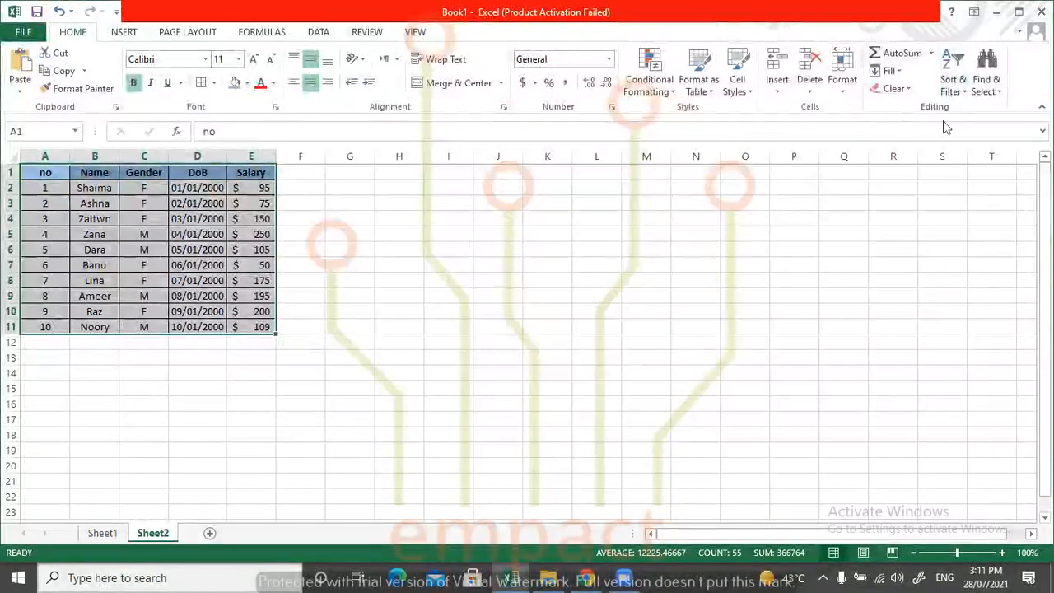
click(953, 85)
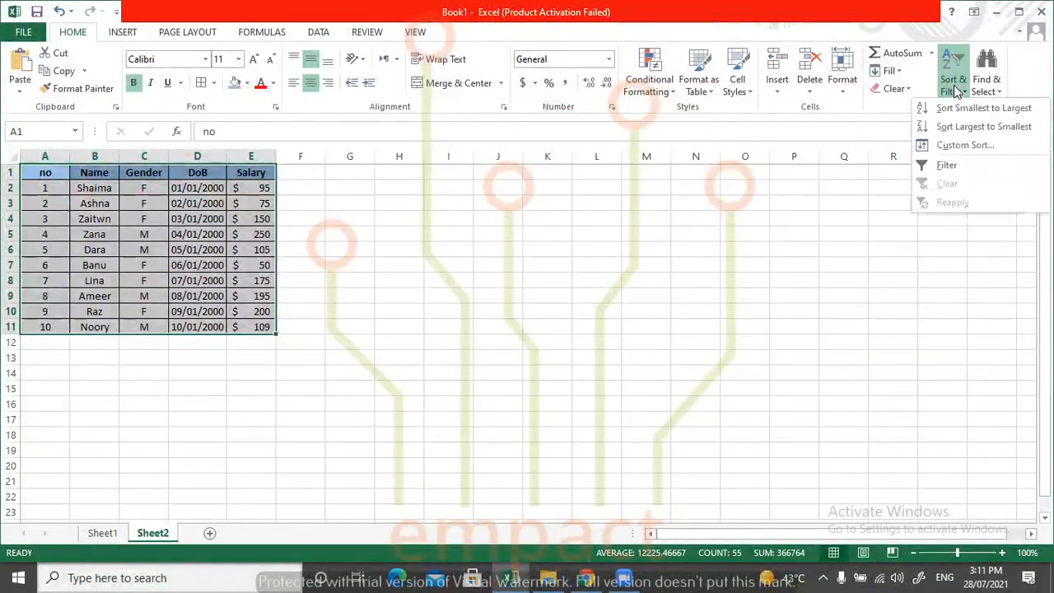
click(944, 167)
click(256, 345)
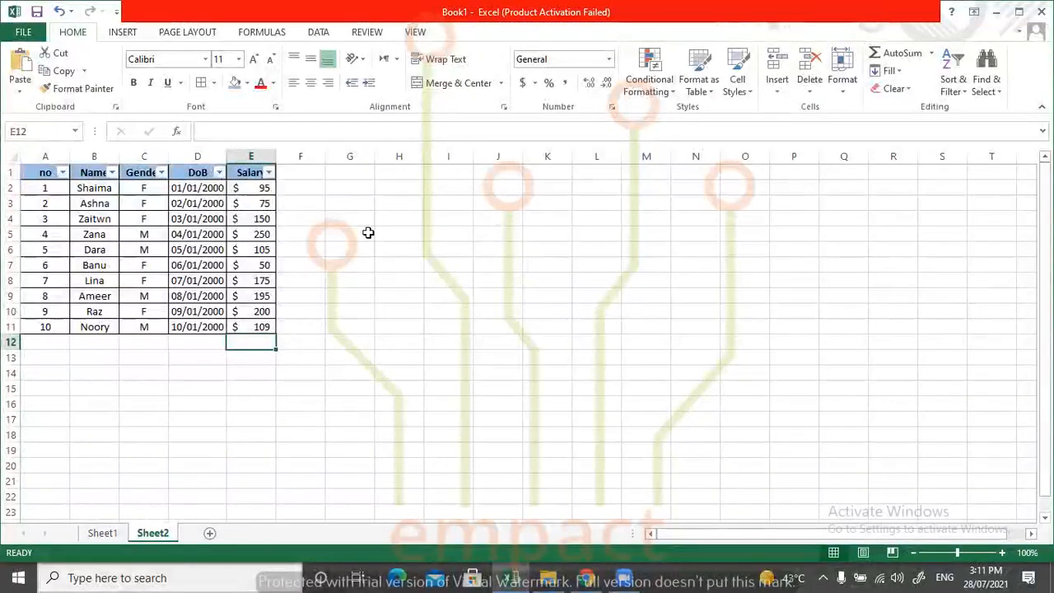
click(368, 233)
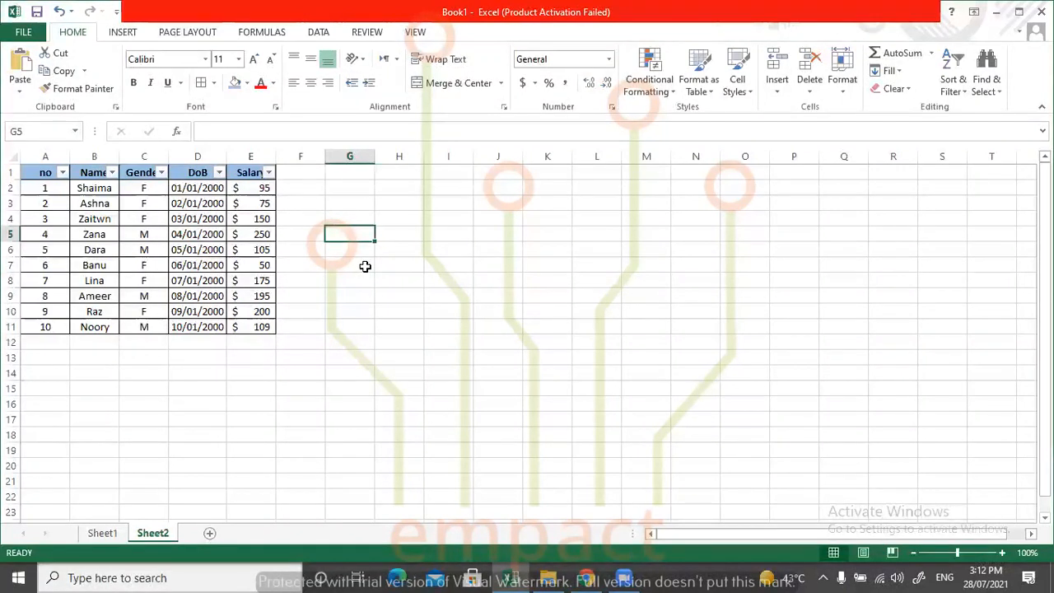
Fill the Salary cells E4 and E5 with red by hand, and undo both fills.
click(266, 217)
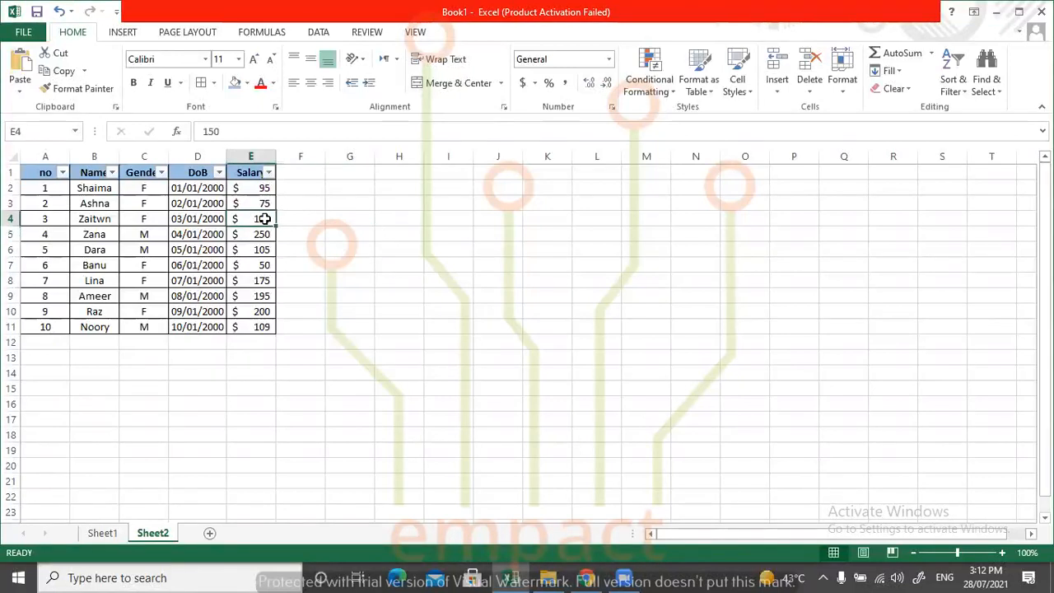
click(247, 84)
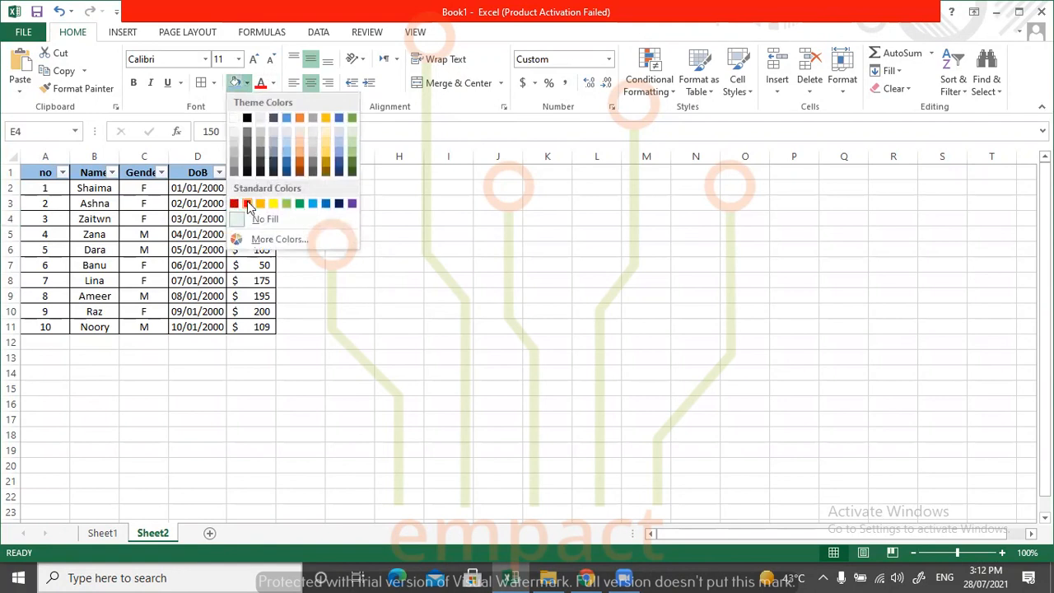
click(247, 203)
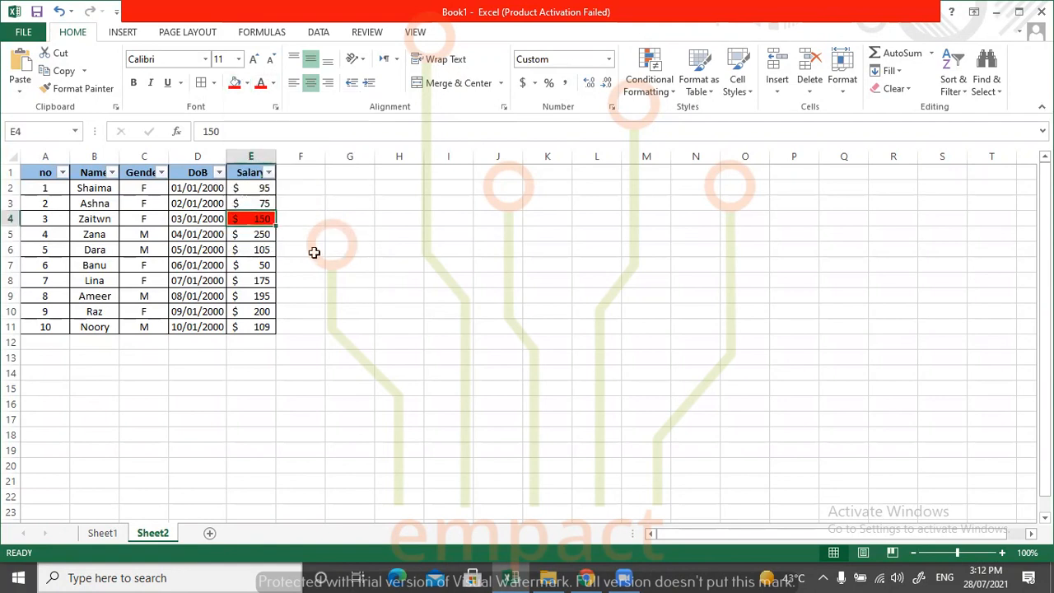
click(273, 234)
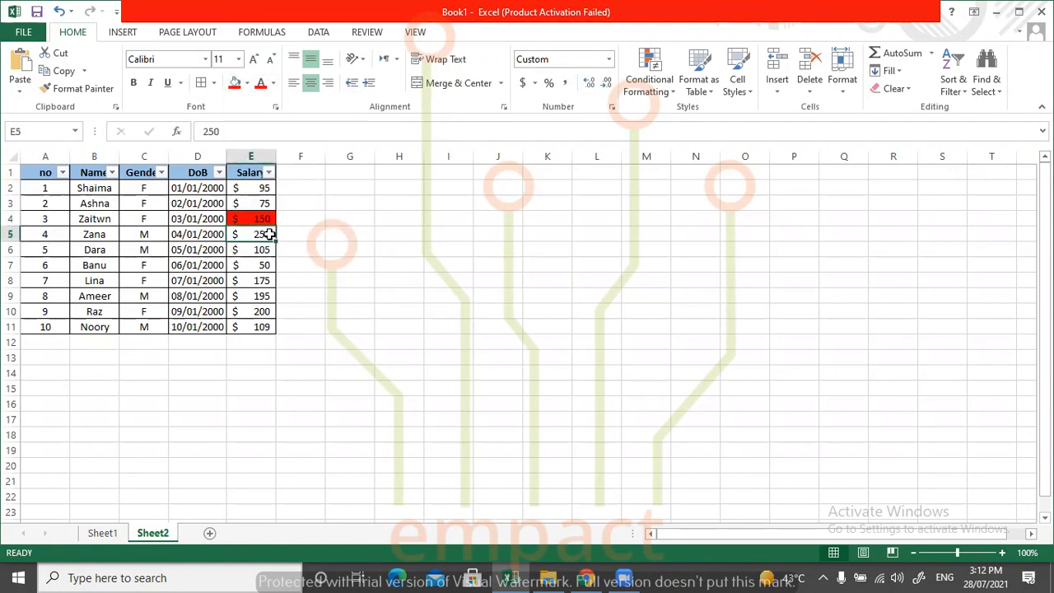
click(235, 82)
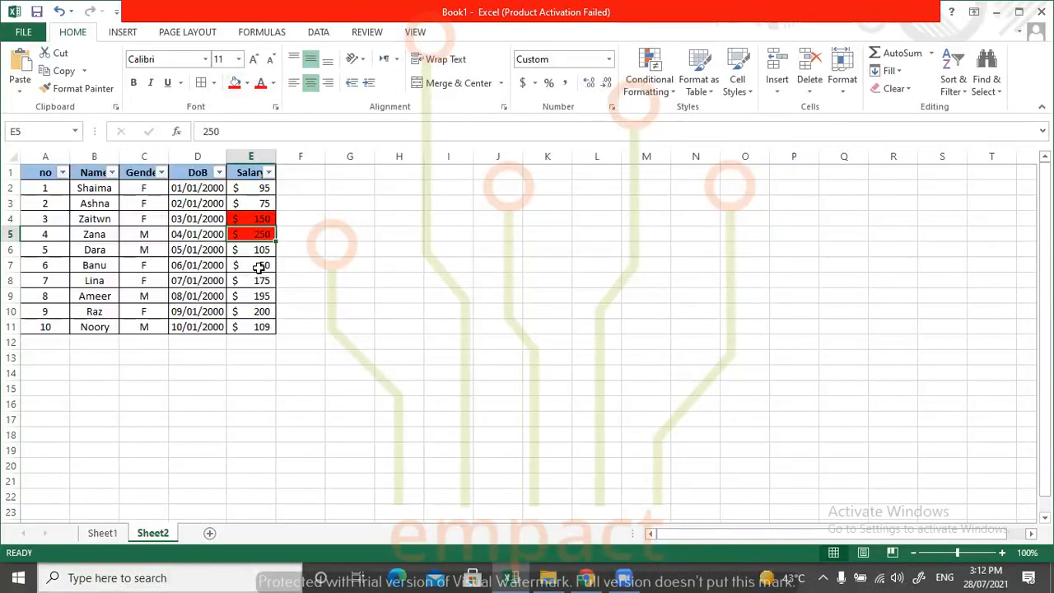
key(ctrl+z)
key(ctrl+z)
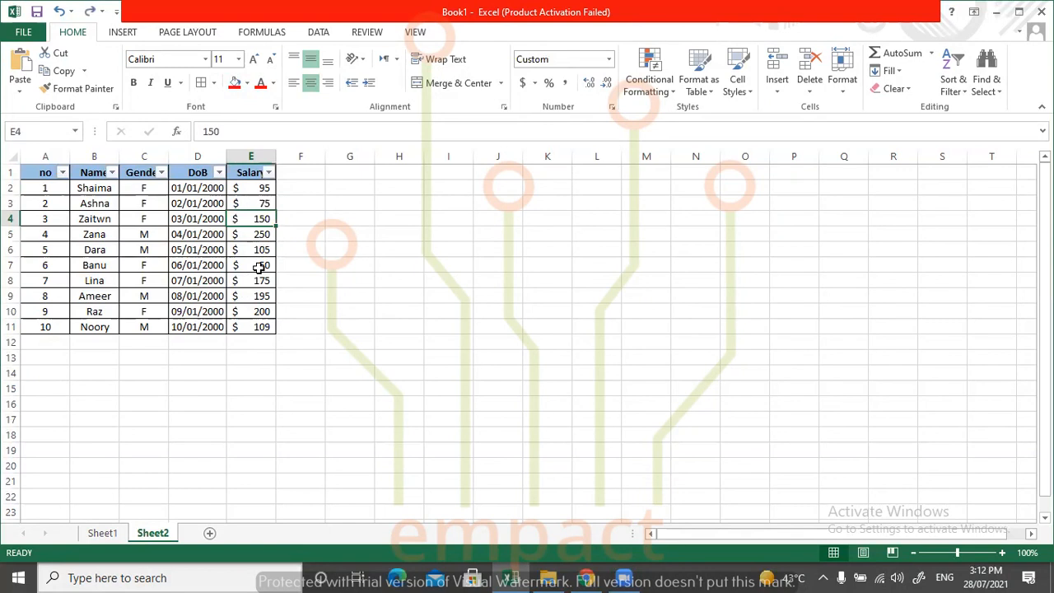
click(362, 219)
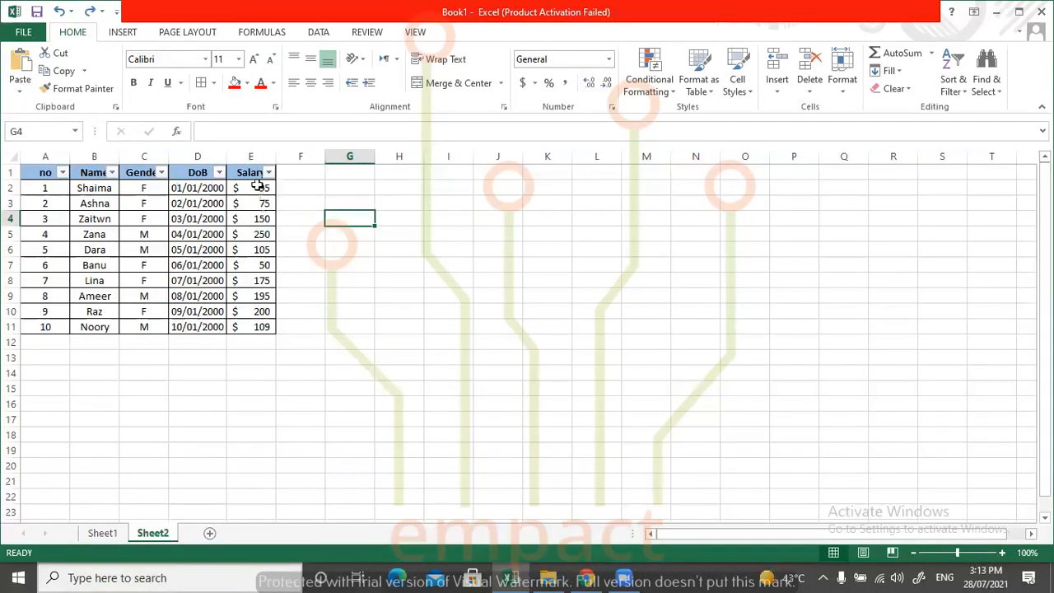
Add a Greater Than conditional formatting rule to Salary cells E2:E11 that marks values above 149.5 with Light Red Fill.
drag(257, 187, 252, 332)
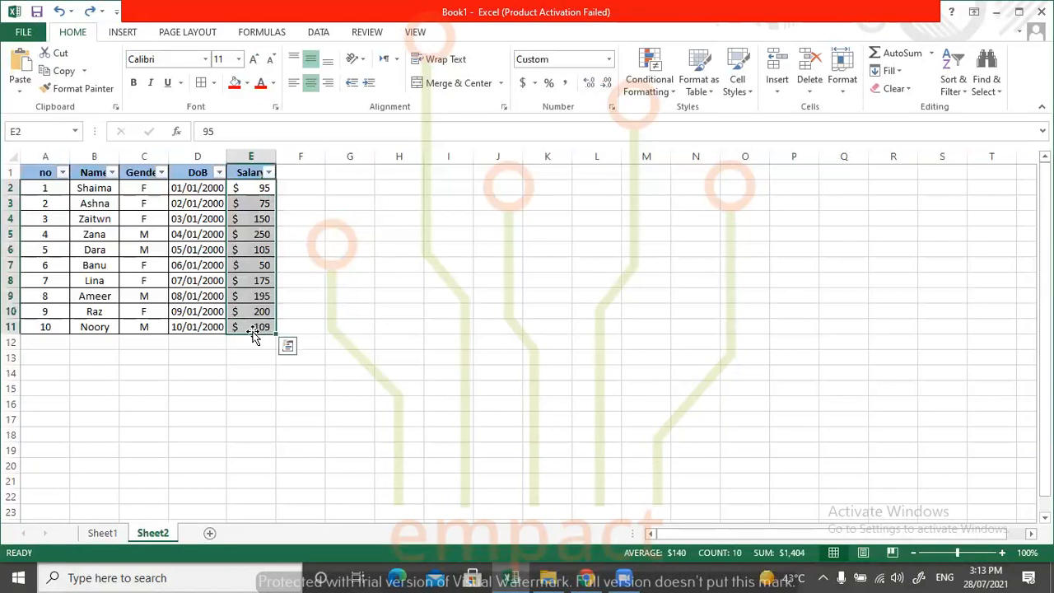
click(653, 76)
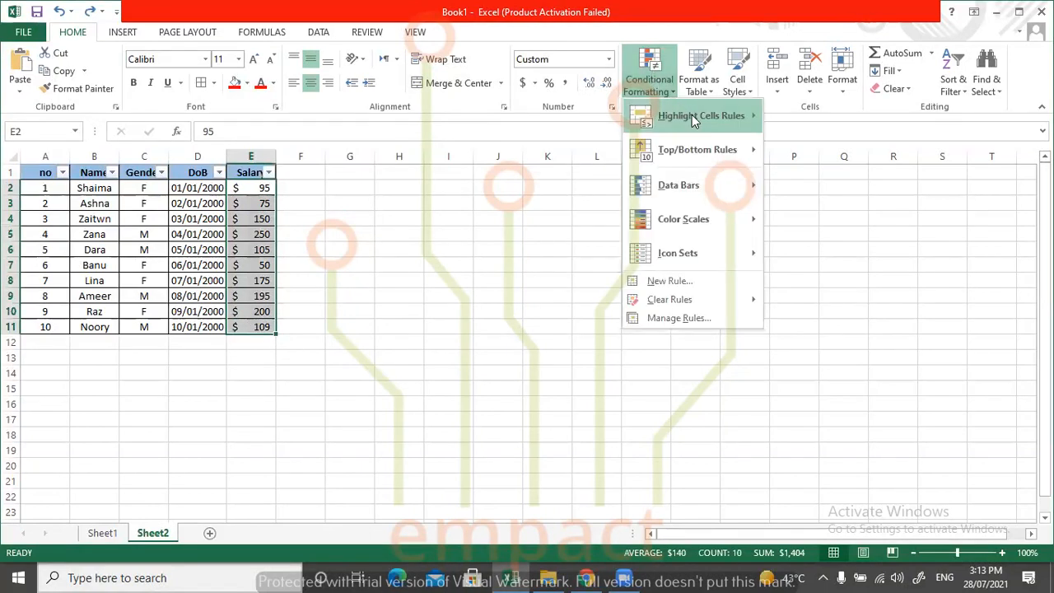
mouse_move(697, 114)
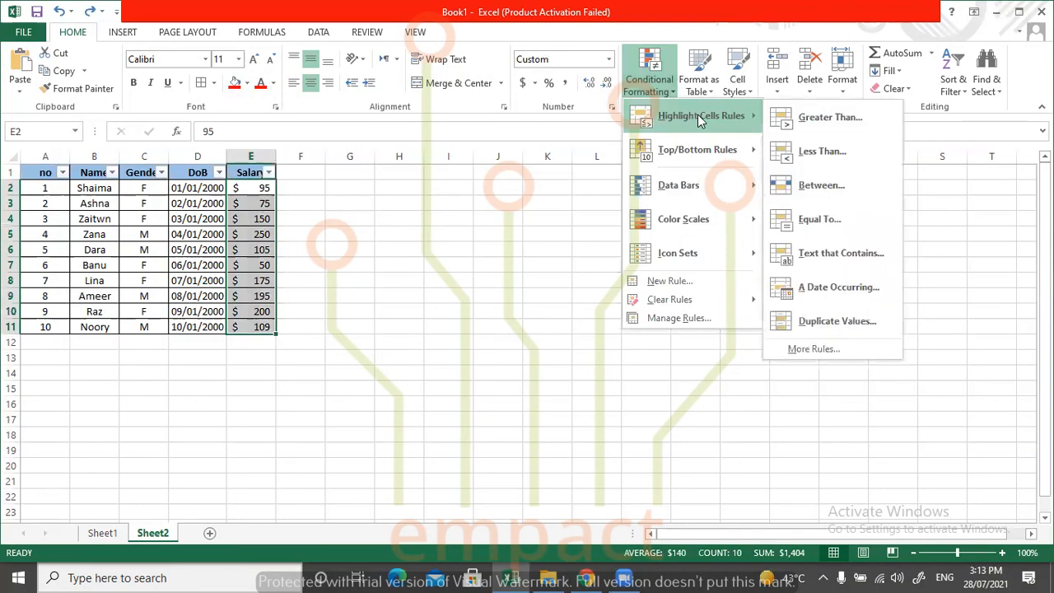
click(801, 118)
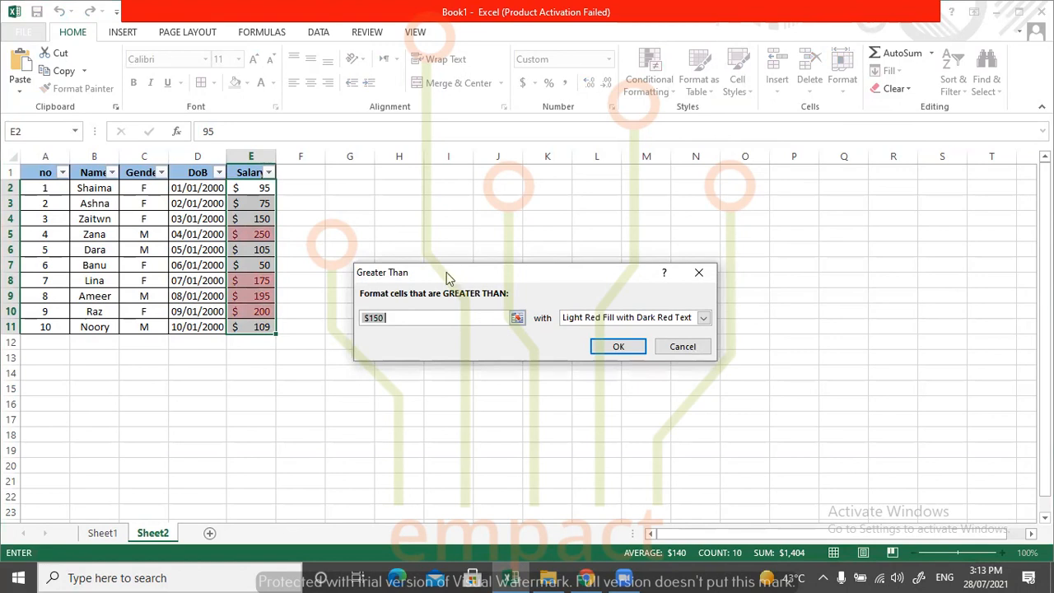
drag(447, 278, 228, 240)
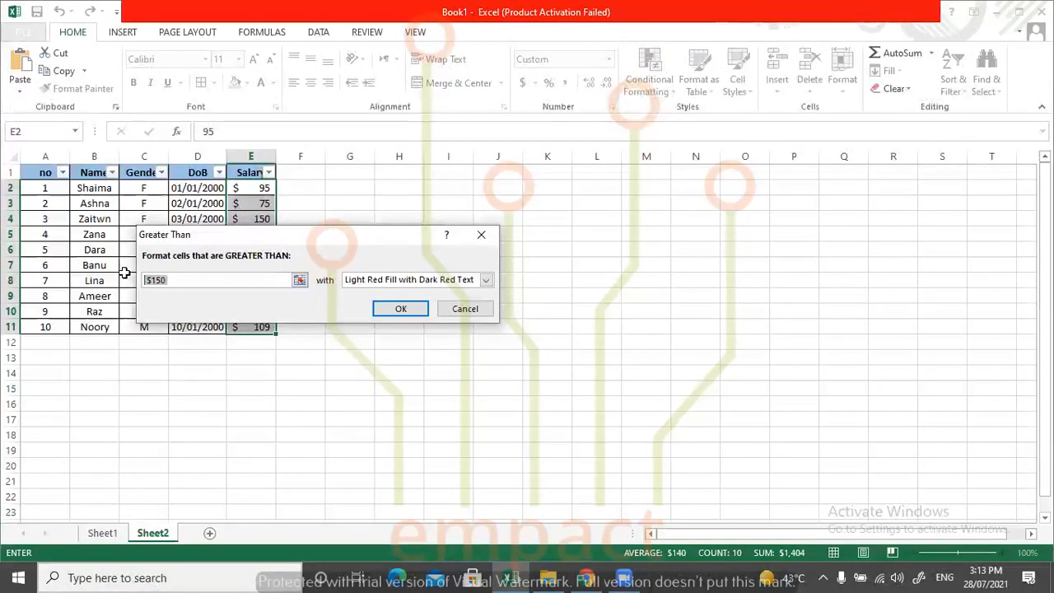
text(1)
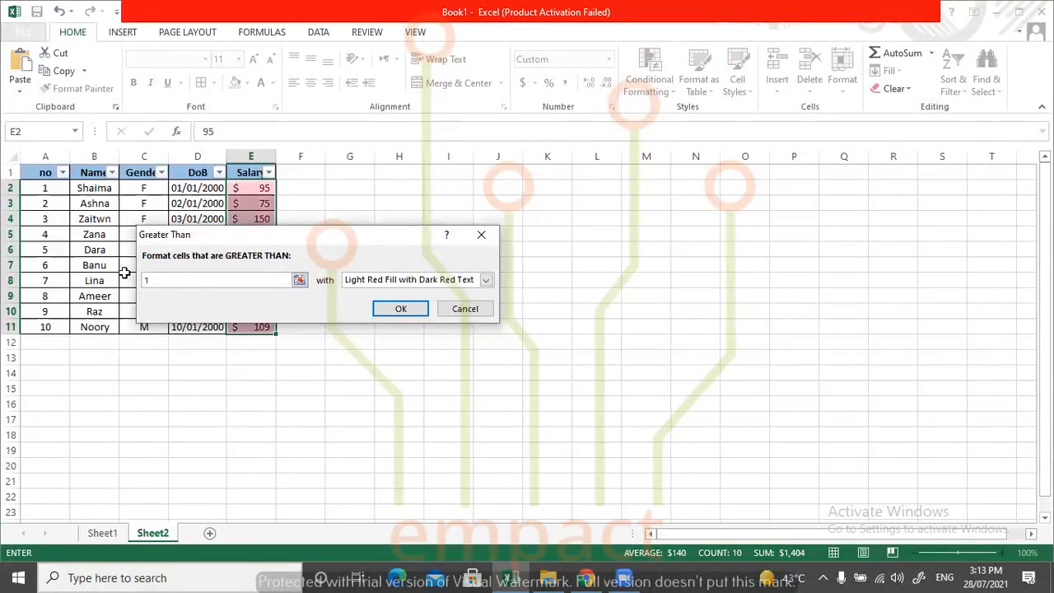
text(49.5)
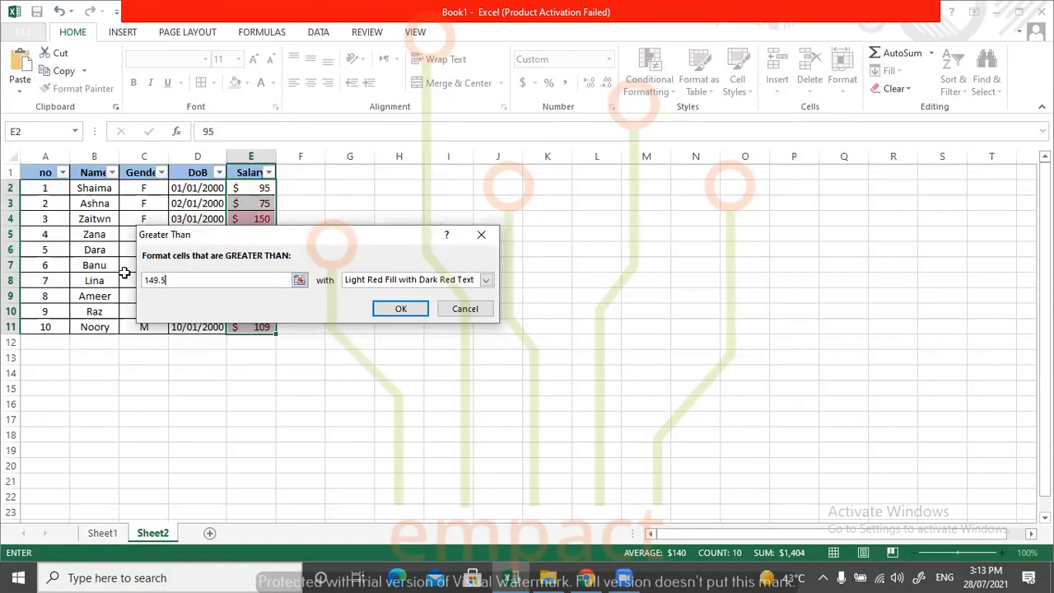
click(485, 280)
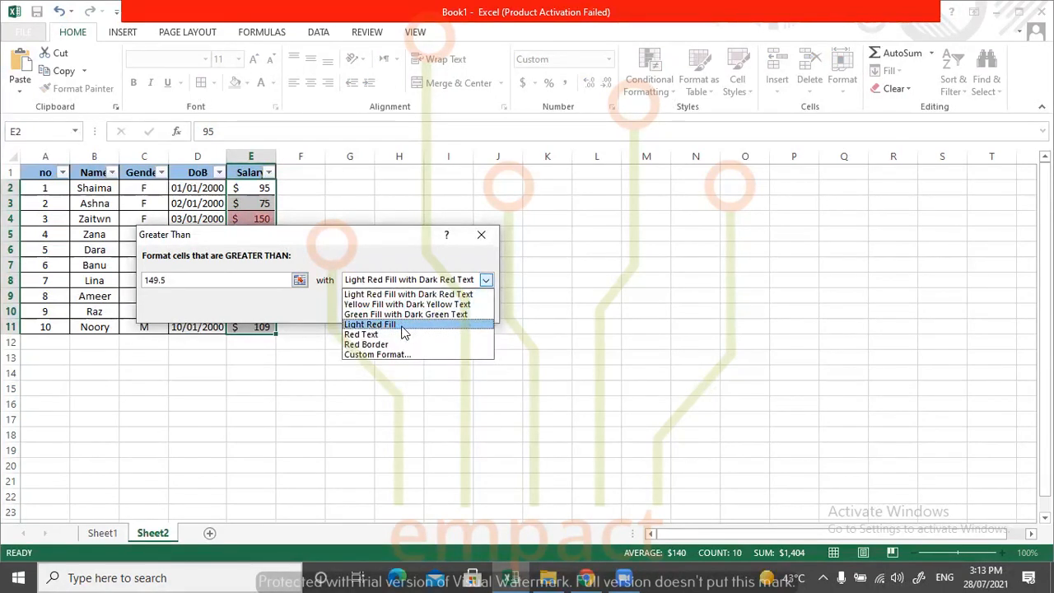
click(367, 327)
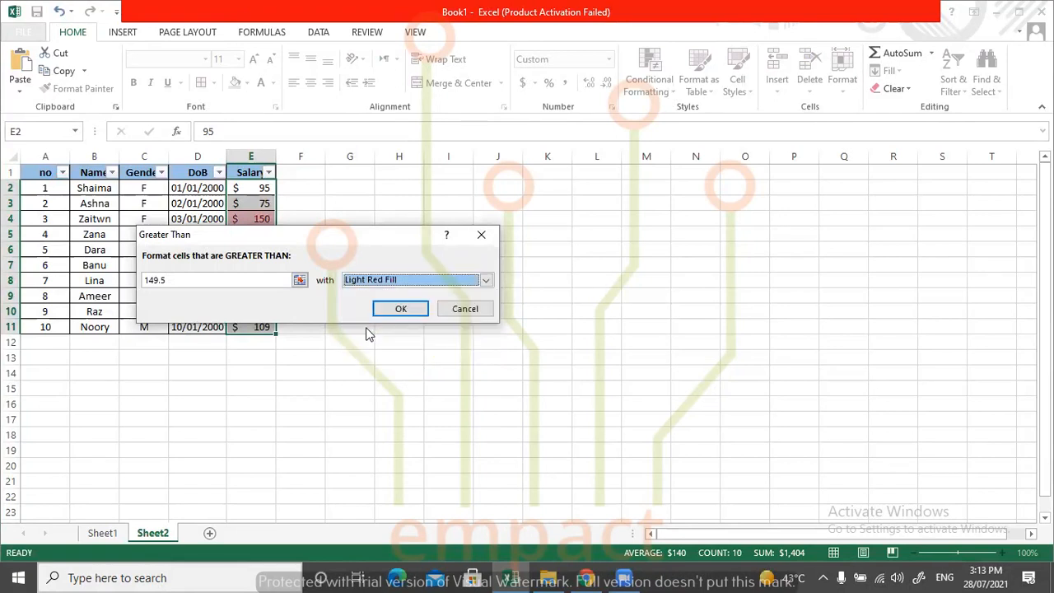
click(400, 309)
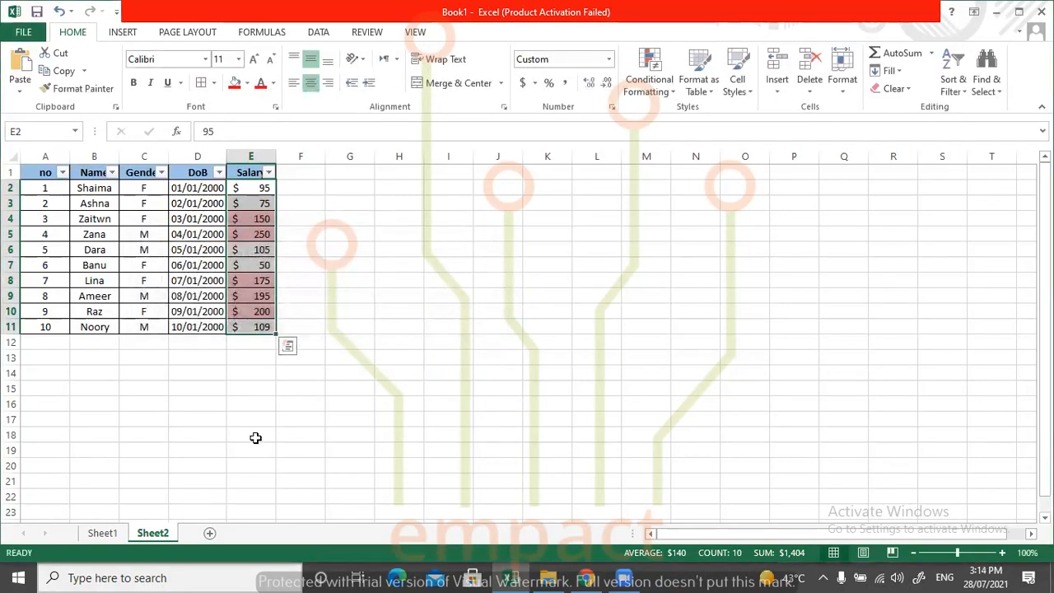
click(285, 204)
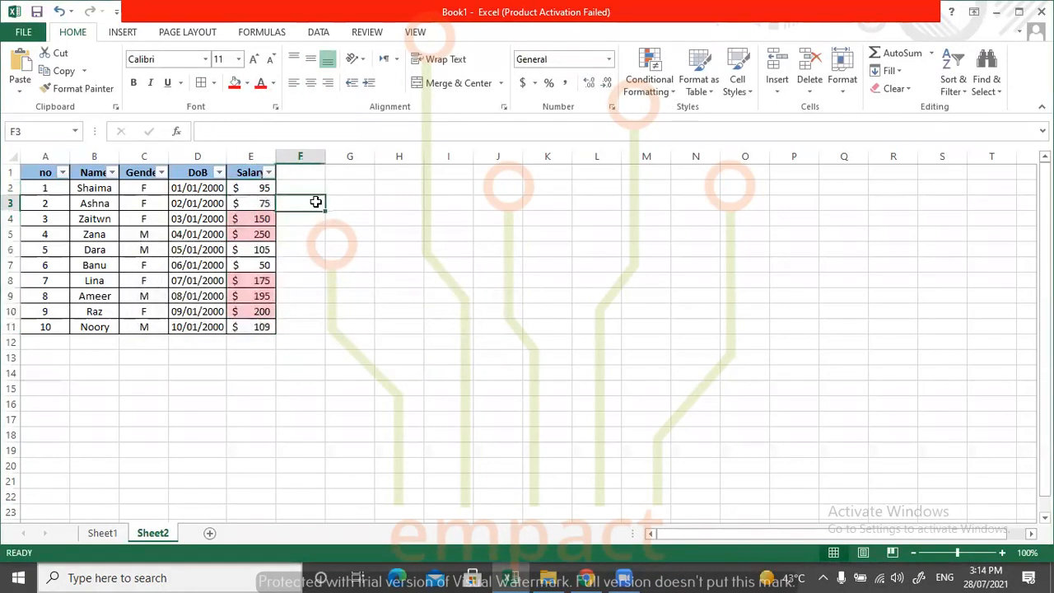
Examine the Salary cells from E2 to E11 to compare the highlighted values with the unhighlighted ones.
click(258, 217)
drag(260, 188, 262, 206)
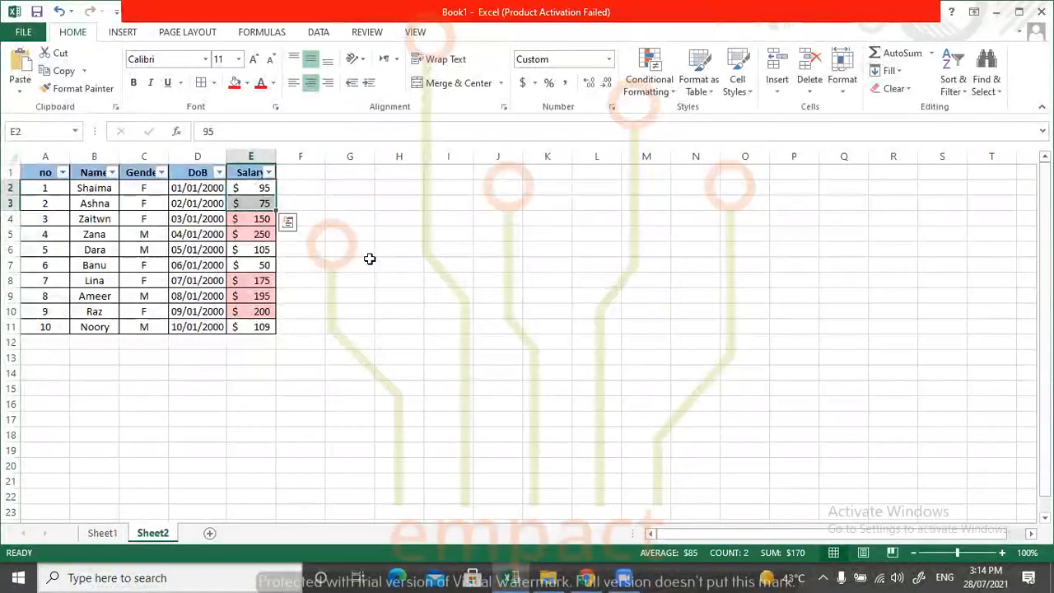
click(263, 219)
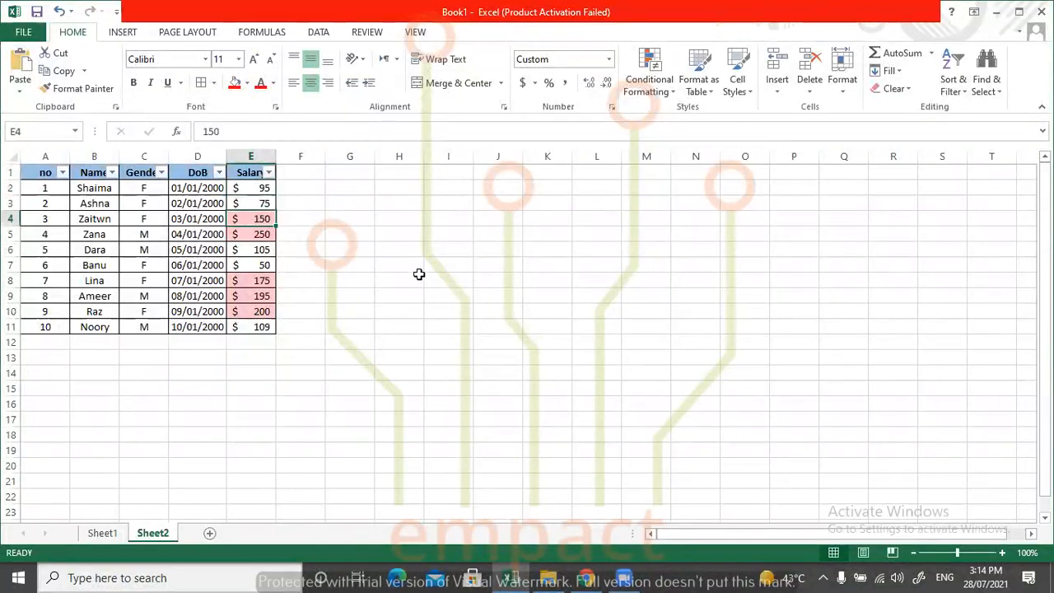
click(270, 235)
click(267, 251)
click(269, 265)
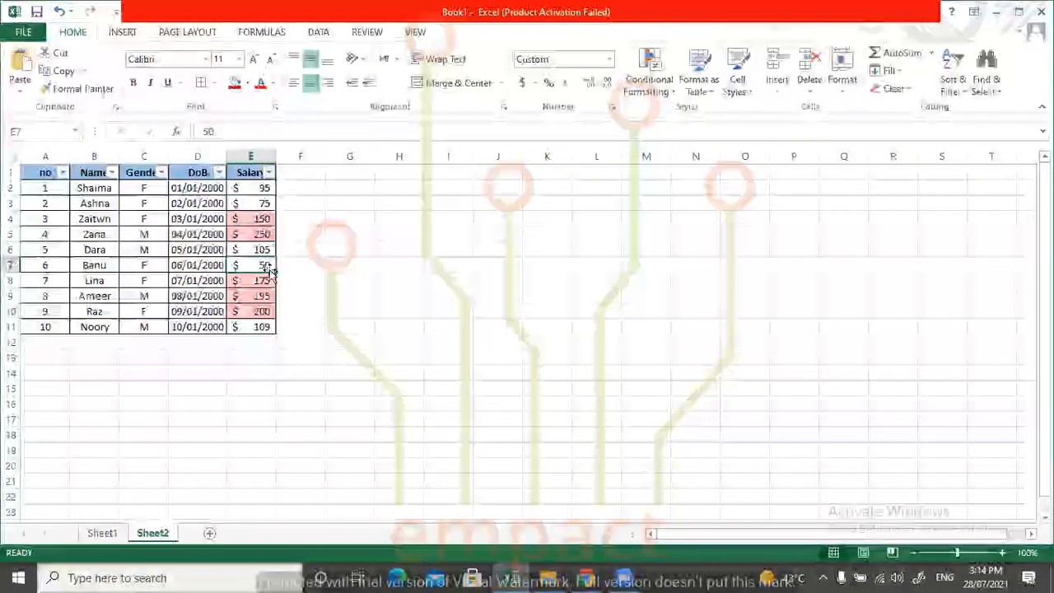
click(263, 284)
drag(264, 284, 263, 310)
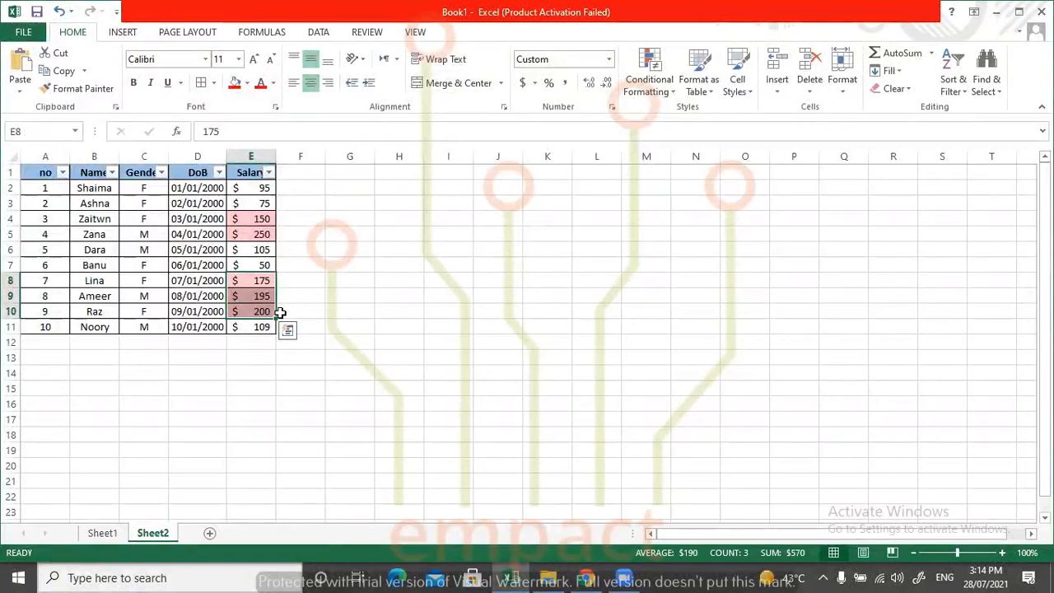
click(263, 327)
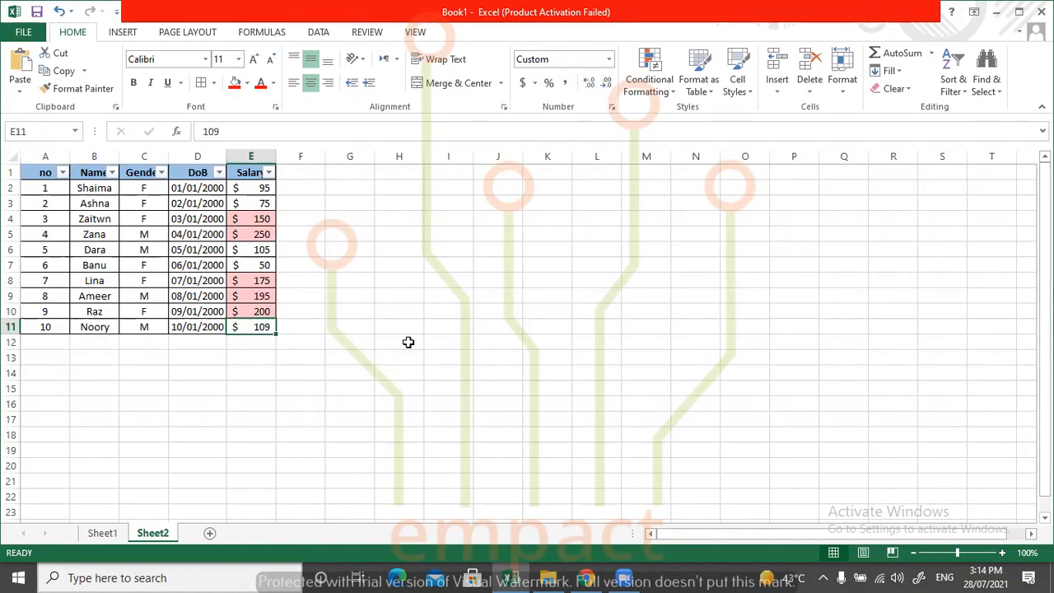
Filter the Salary column by the light red cell color and check the names in the filtered rows.
click(270, 172)
click(303, 183)
click(268, 172)
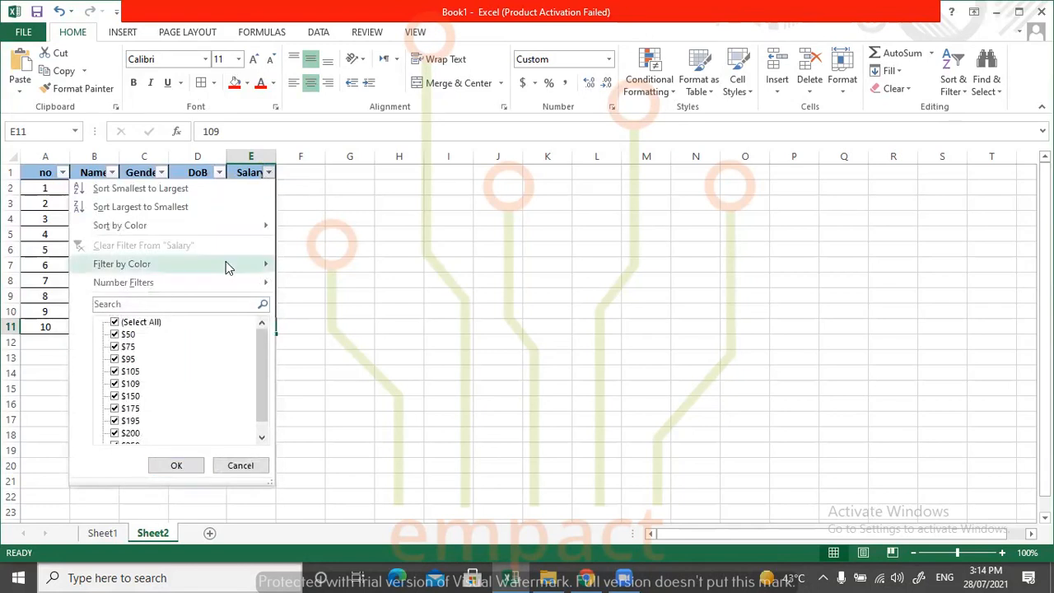
mouse_move(222, 267)
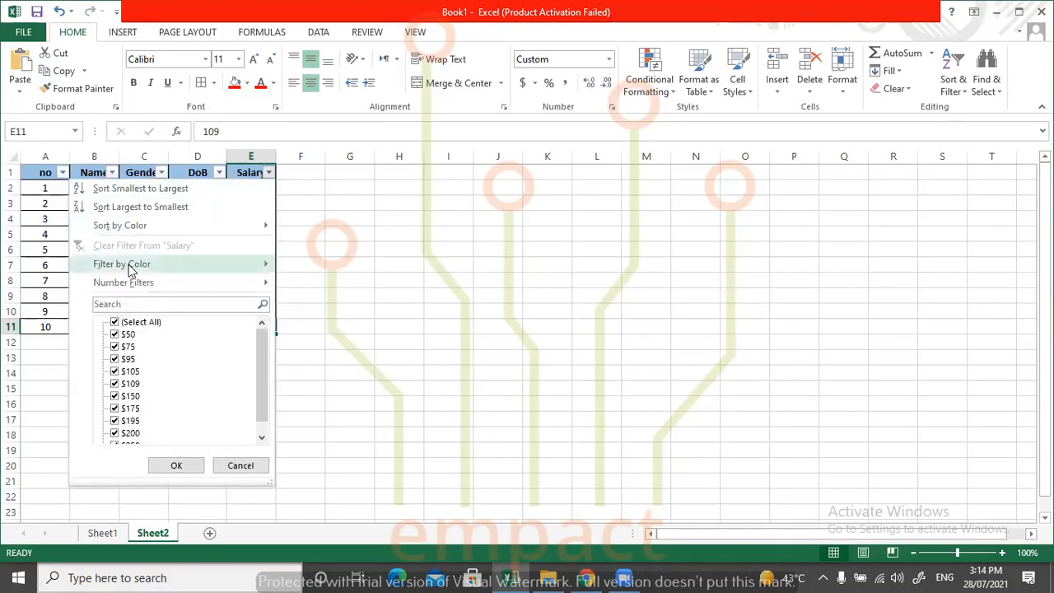
mouse_move(130, 272)
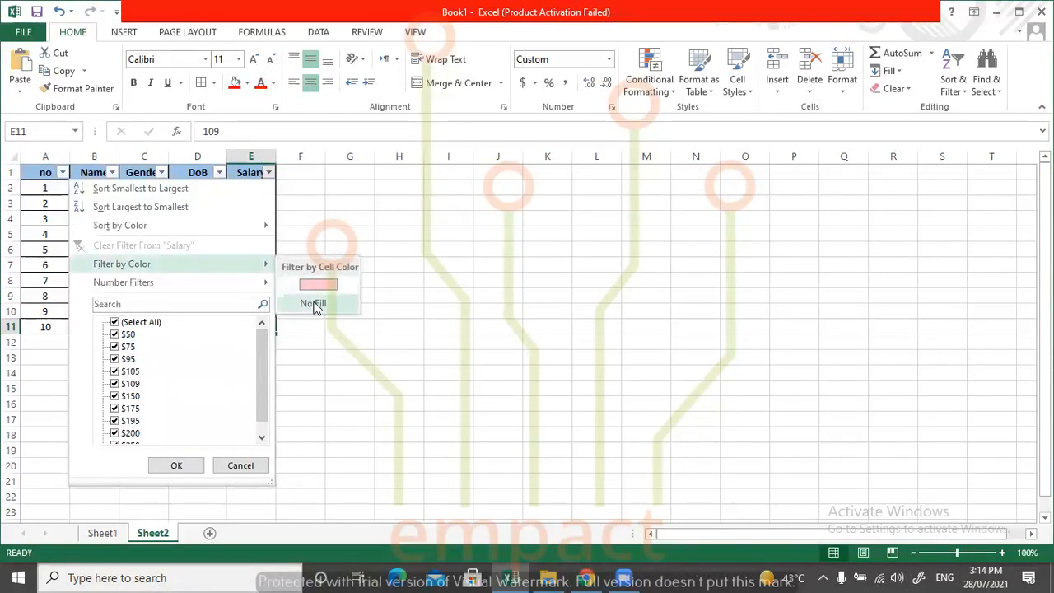
click(458, 222)
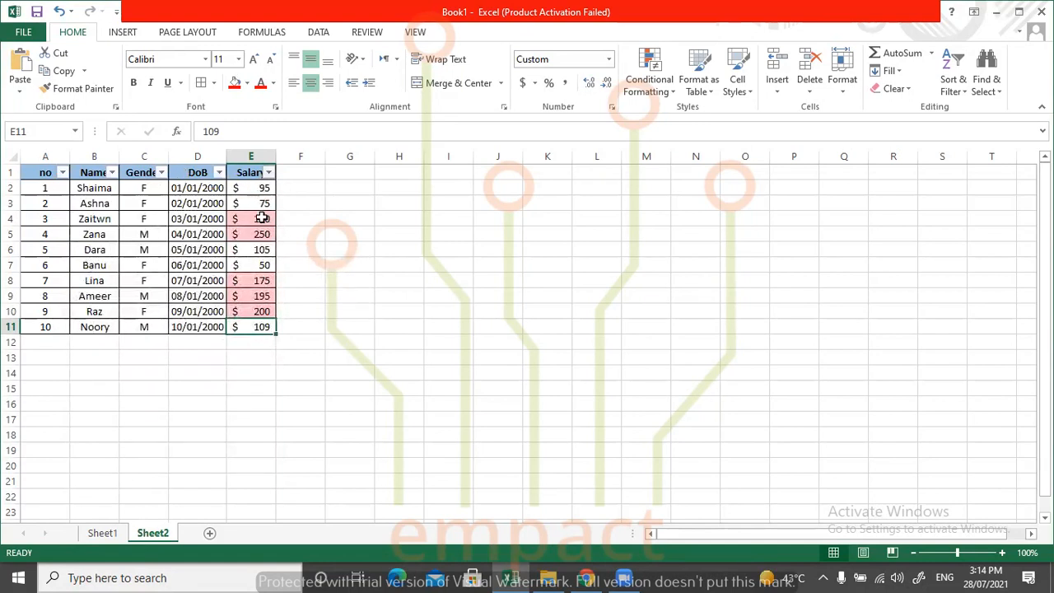
click(269, 173)
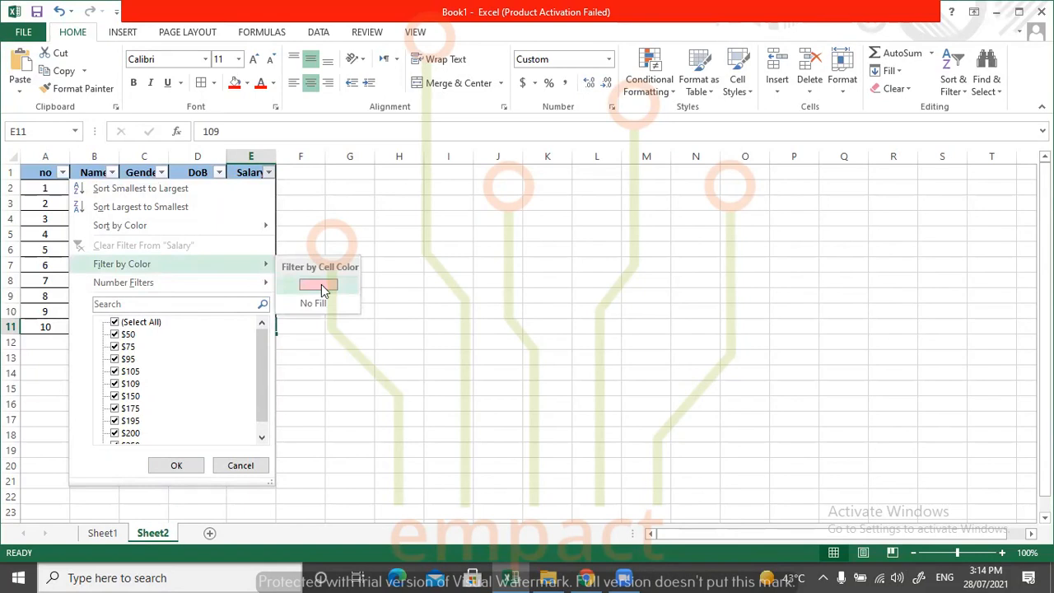
click(321, 286)
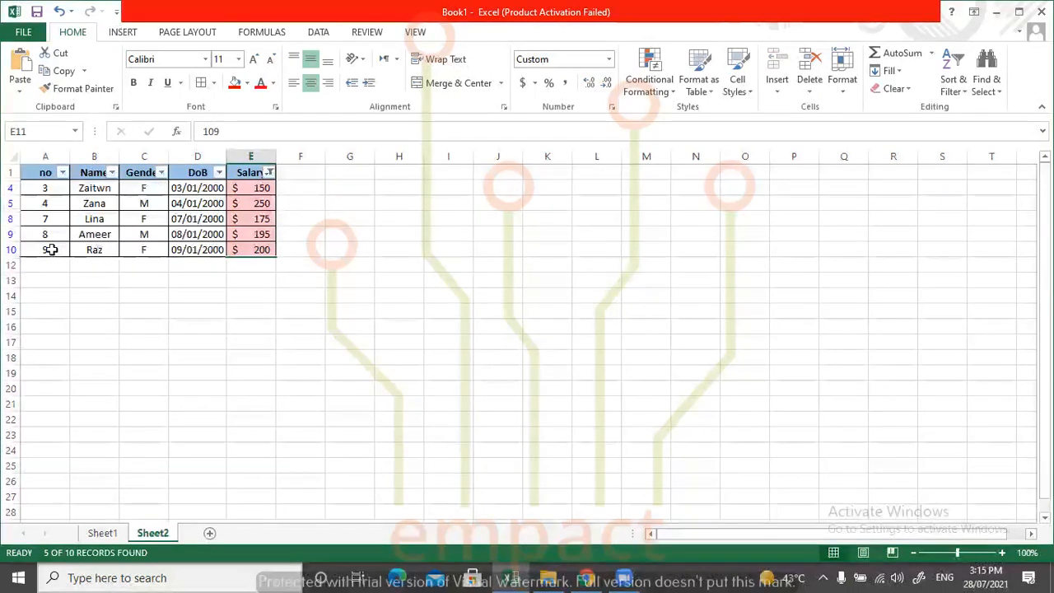
drag(89, 189, 103, 249)
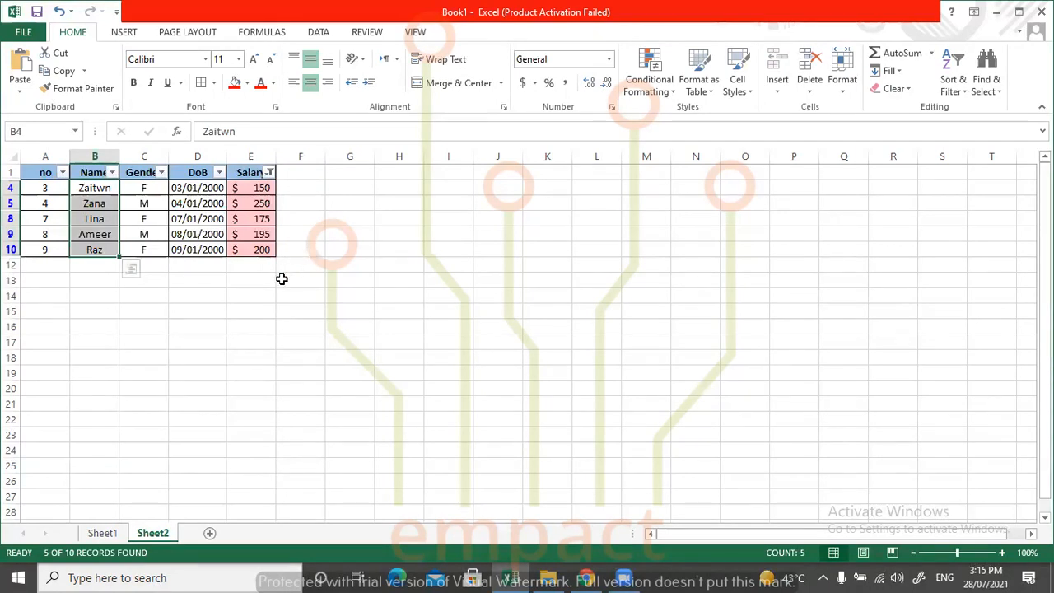
click(279, 202)
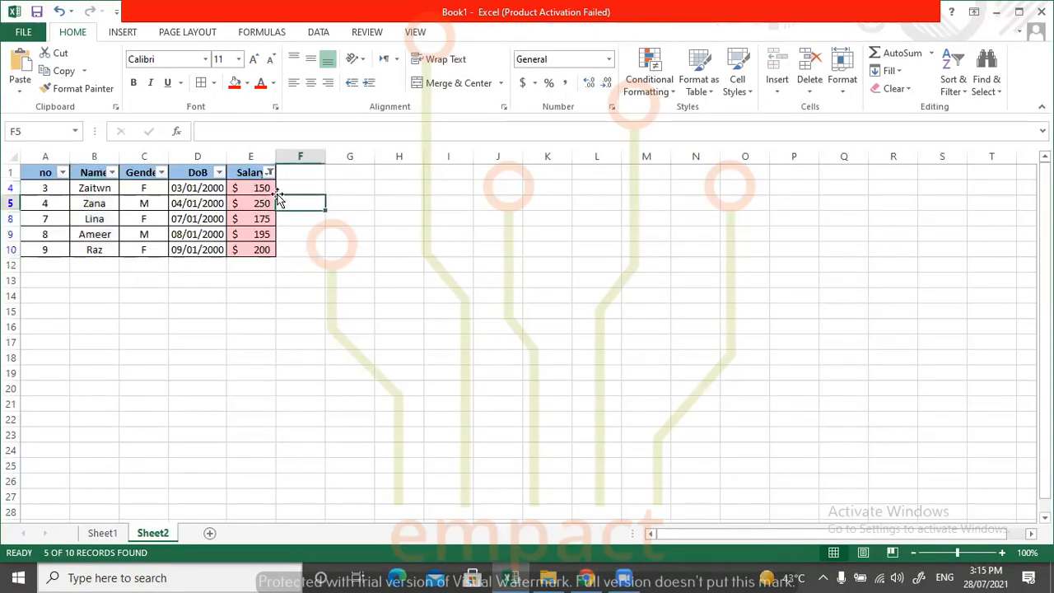
Filter the Salary column by No Fill instead, and clear the Salary filter to restore all rows.
click(270, 173)
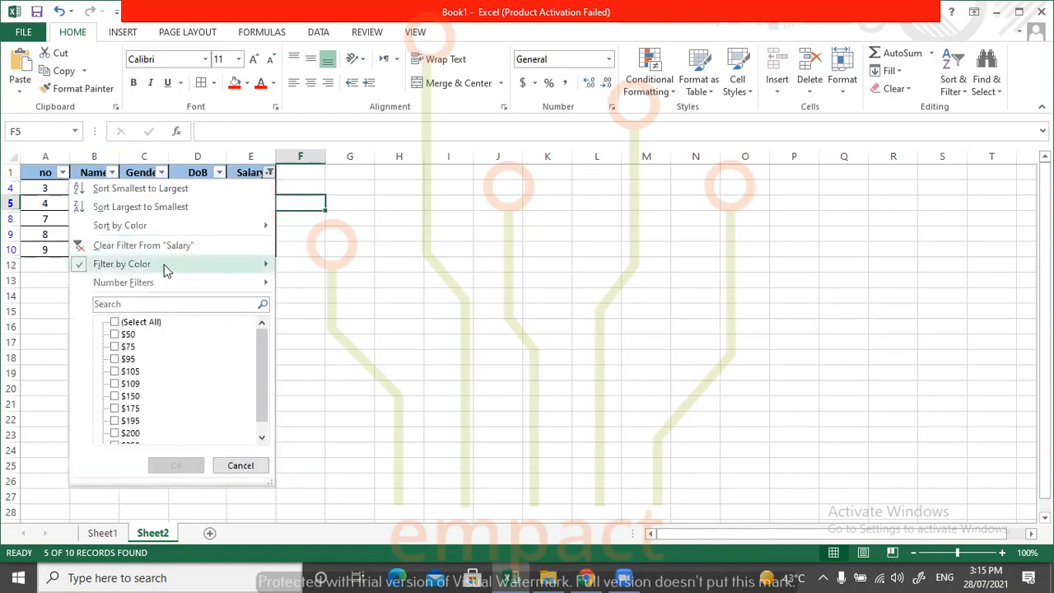
mouse_move(160, 267)
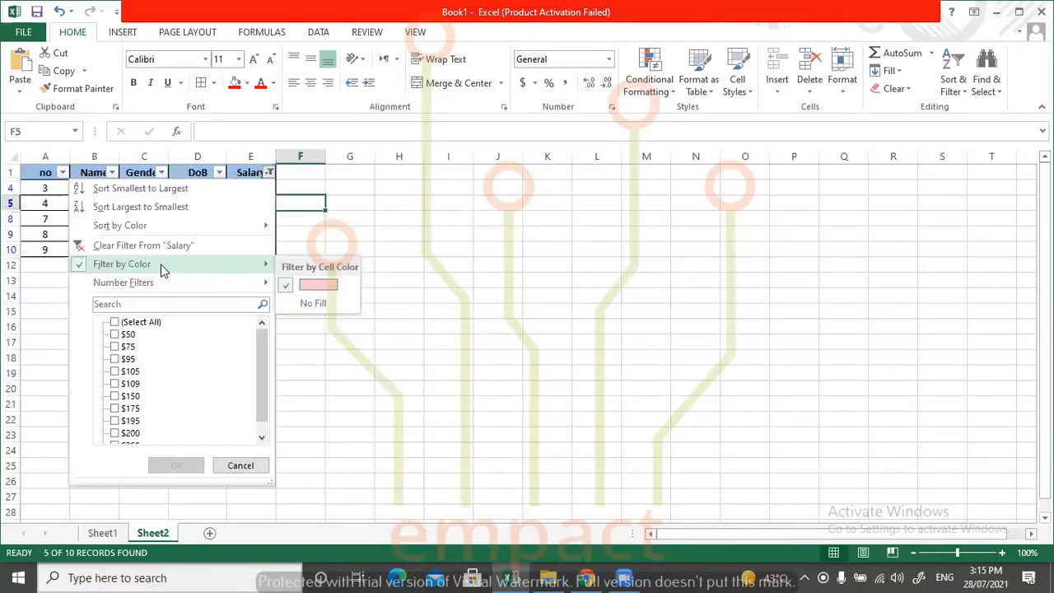
click(310, 306)
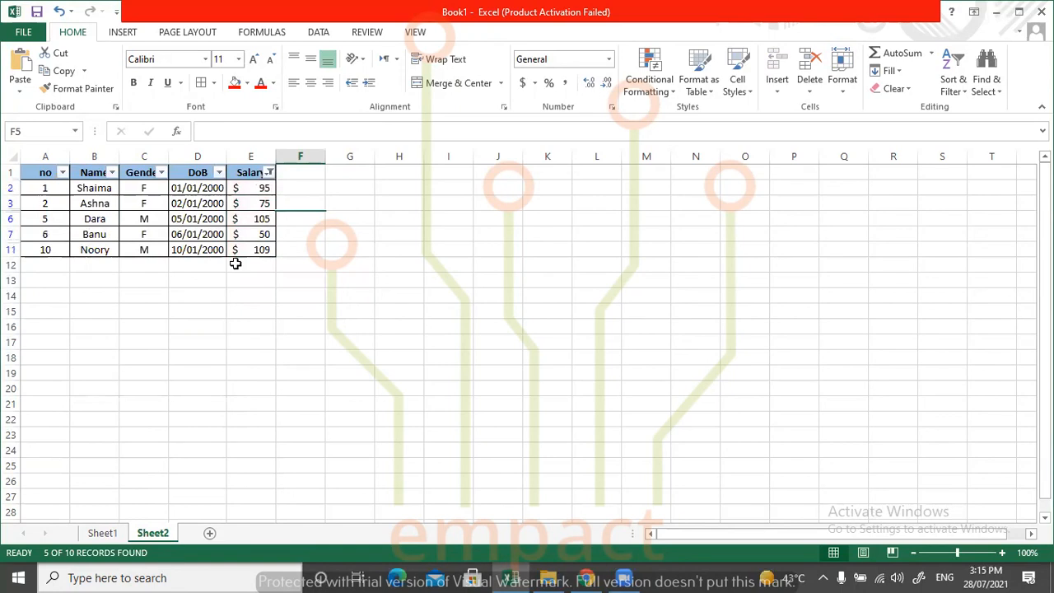
click(269, 172)
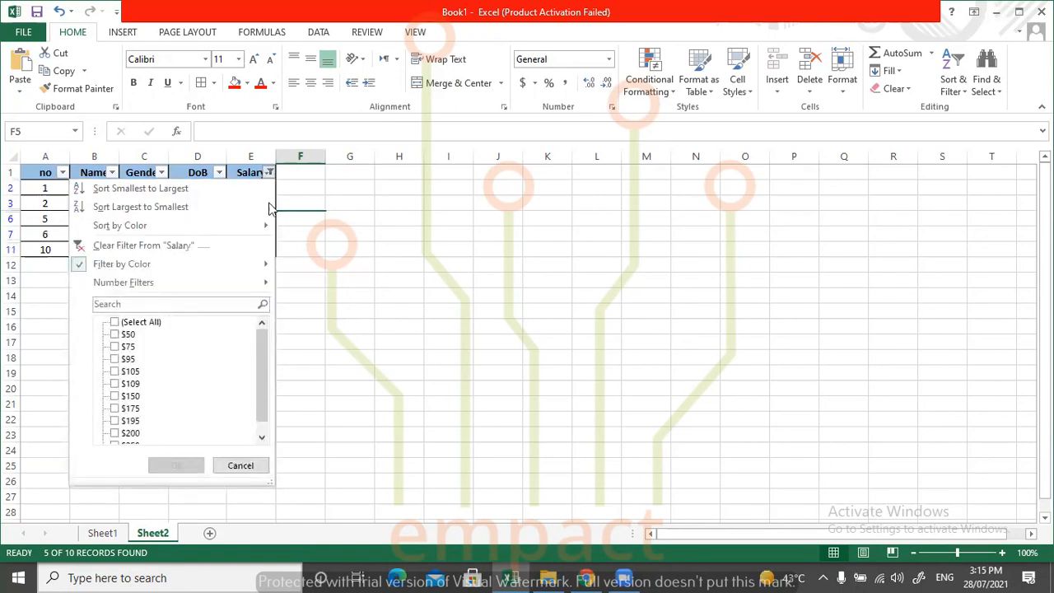
click(175, 247)
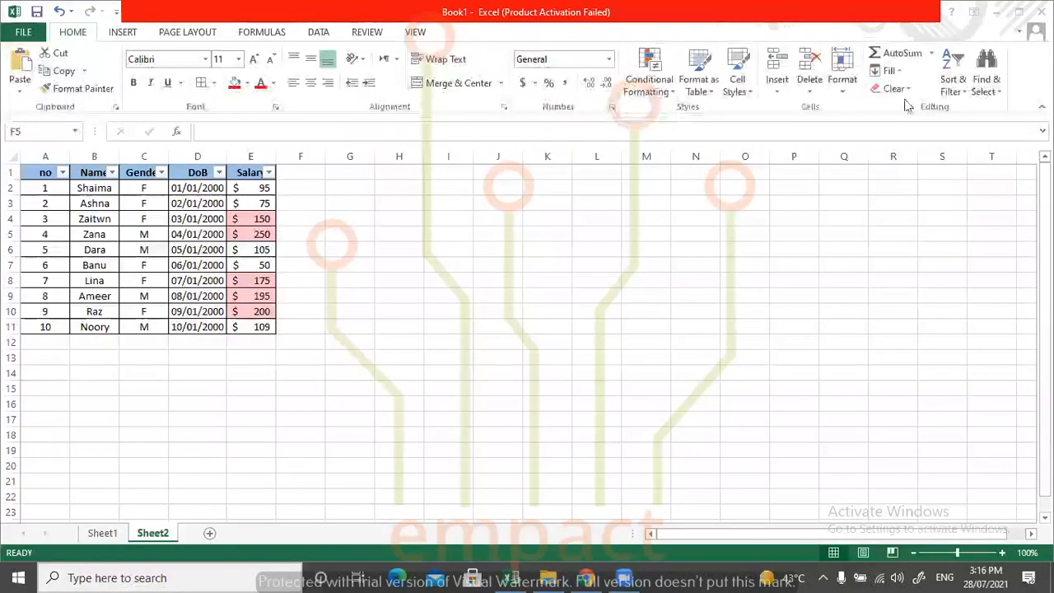
Review the available sort options and examine the current order of the names in cells B2 to B11.
click(956, 92)
click(957, 93)
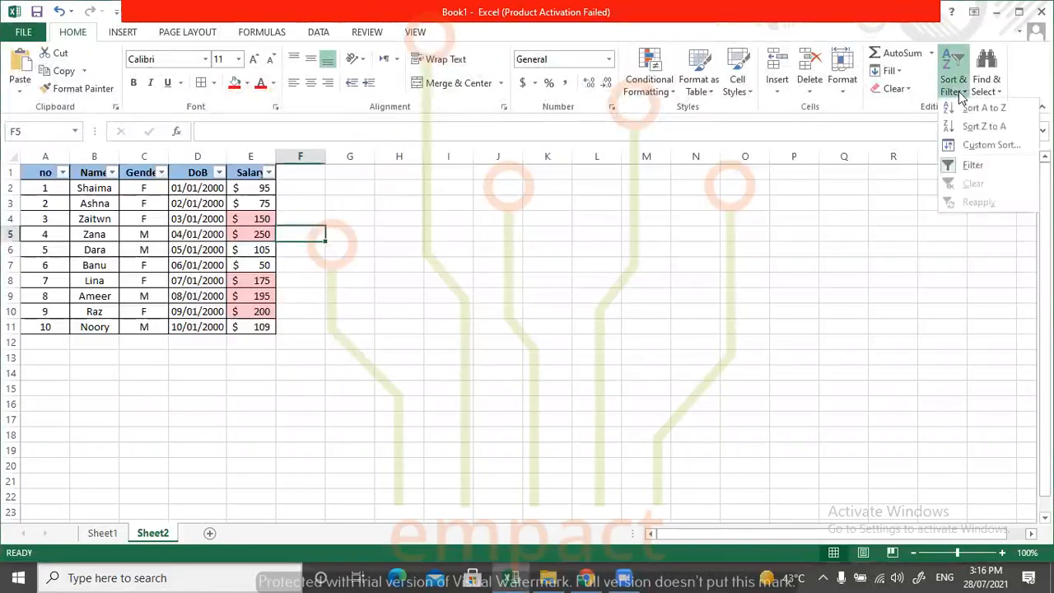
click(730, 230)
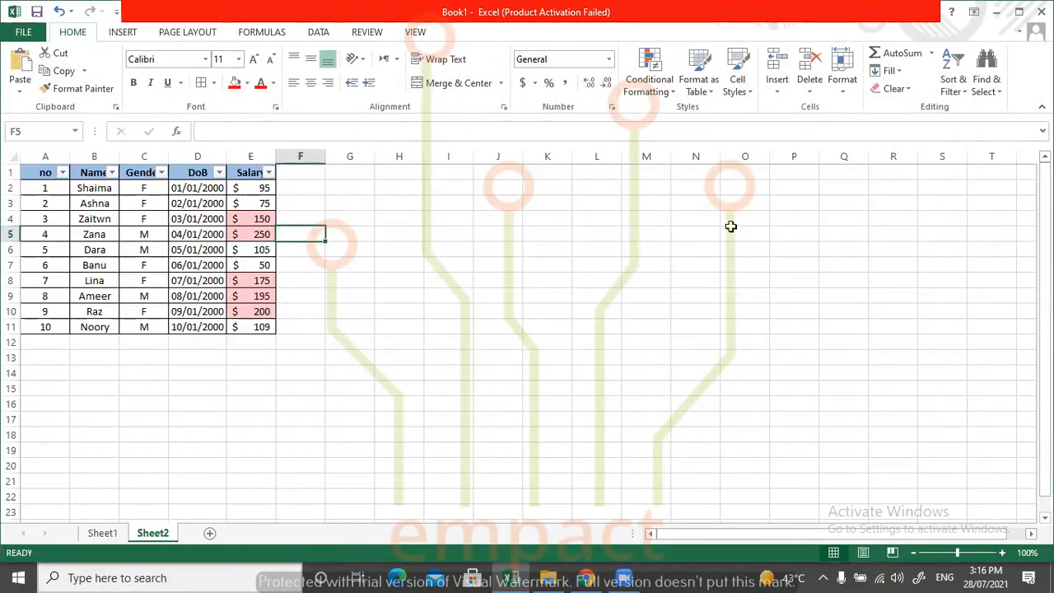
click(951, 72)
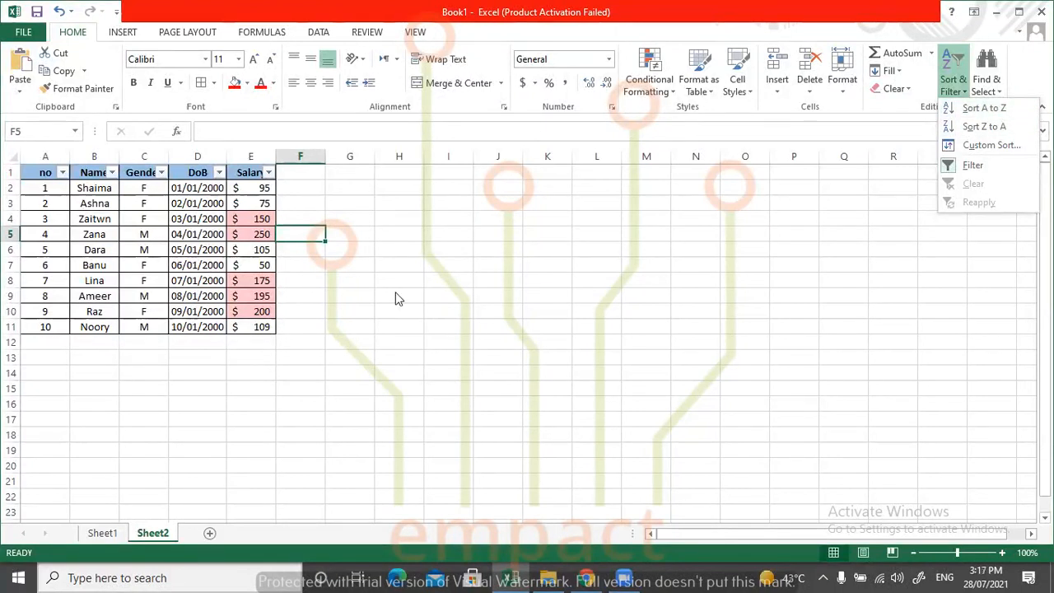
click(86, 189)
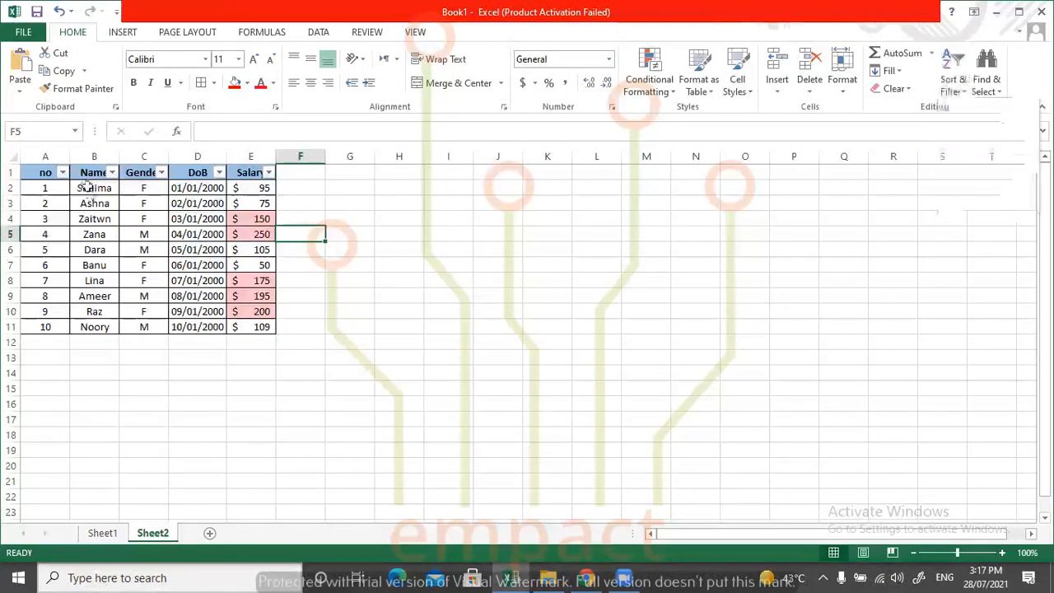
click(90, 205)
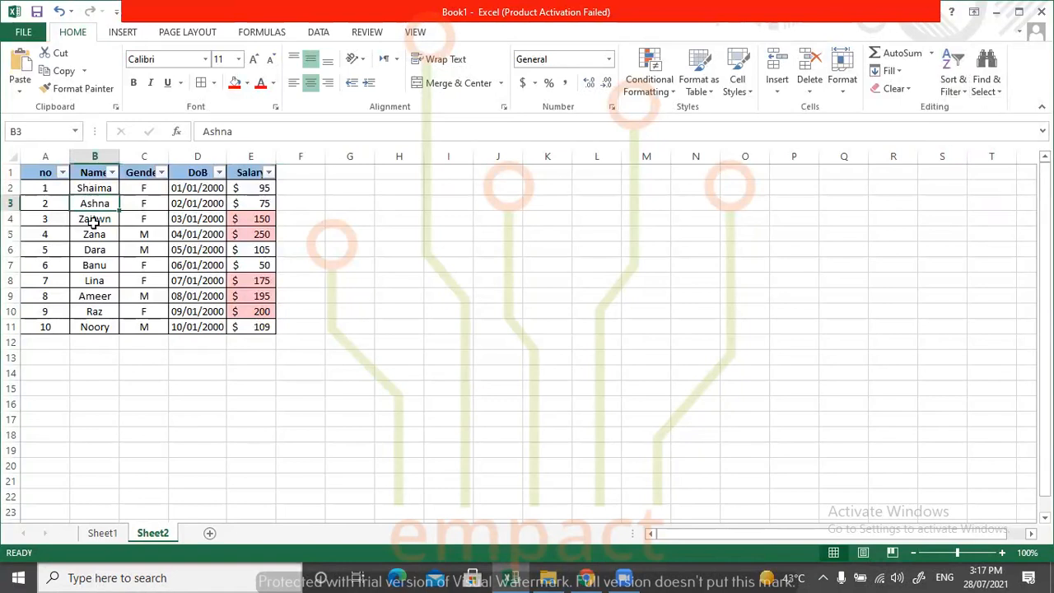
click(94, 219)
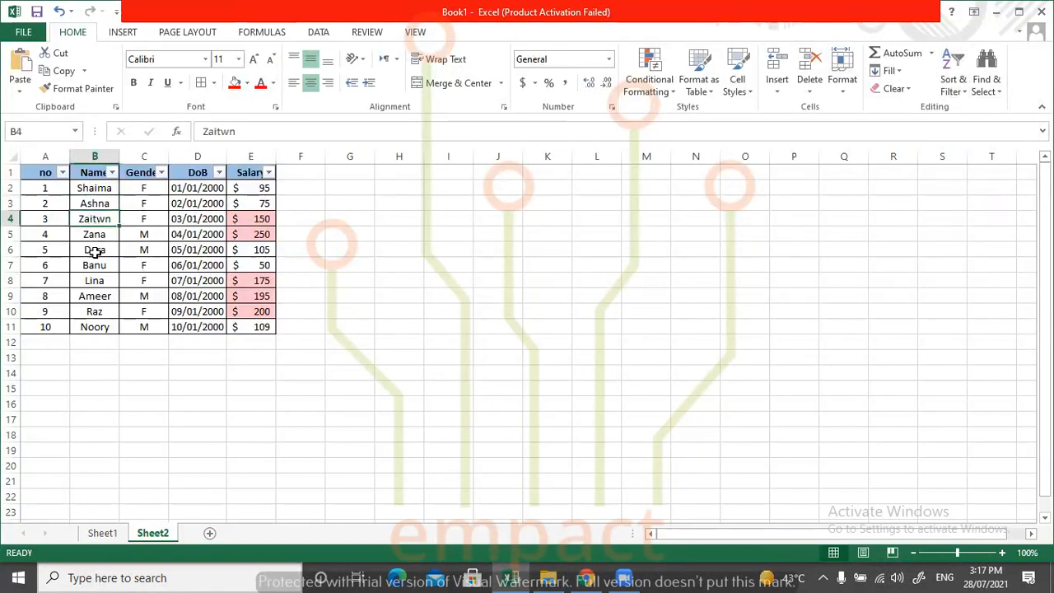
click(94, 250)
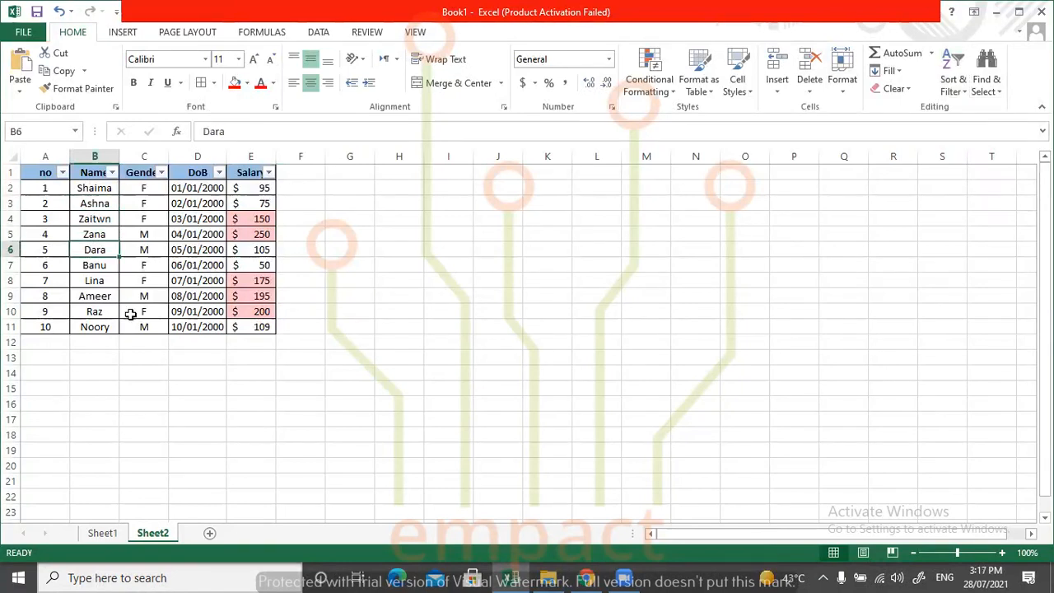
click(96, 187)
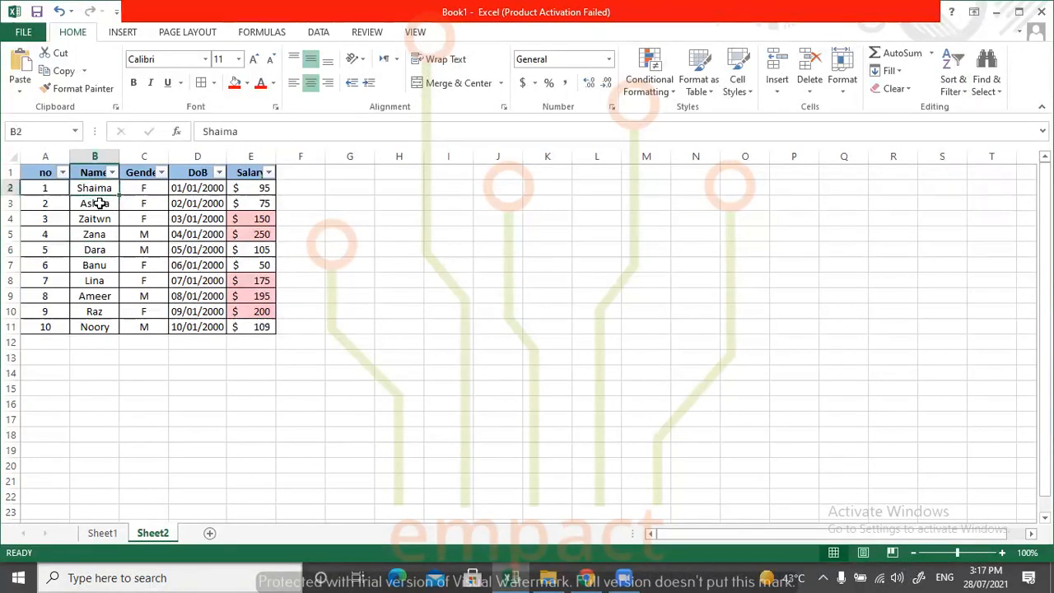
click(96, 328)
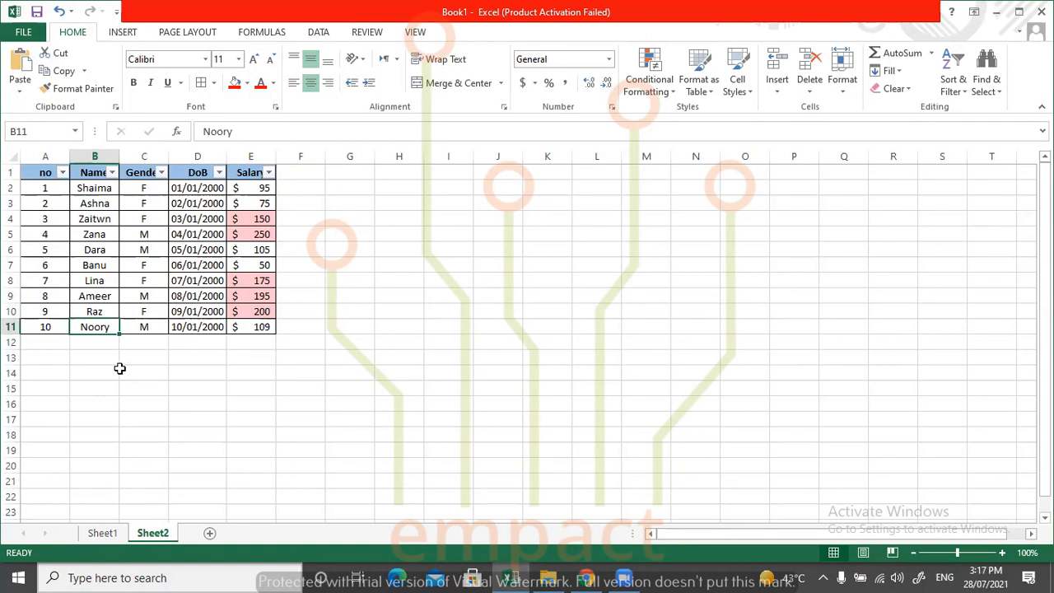
click(87, 187)
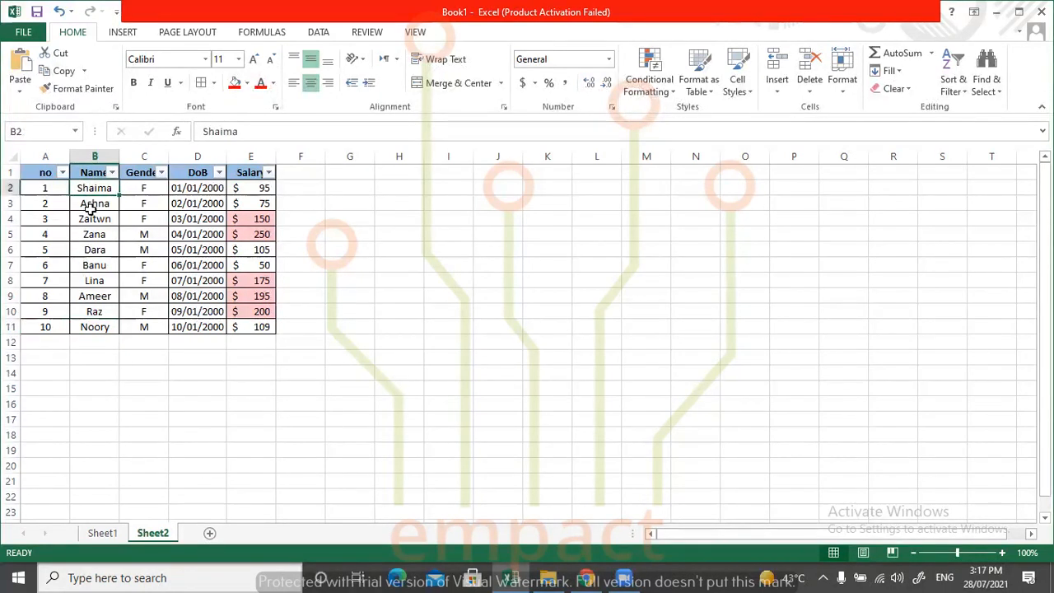
click(97, 327)
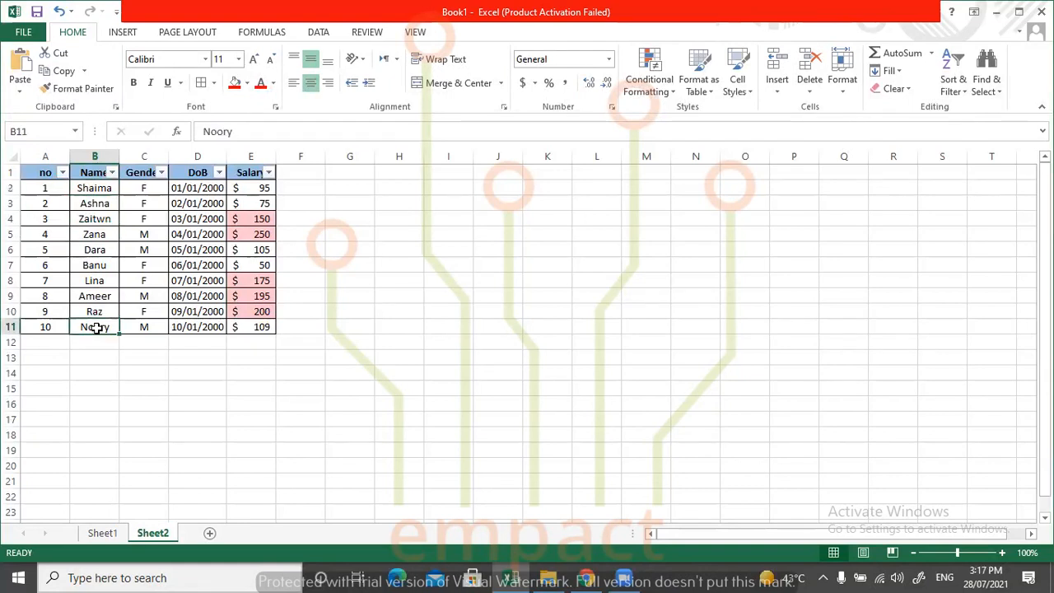
Sort the Name cells B2:B11 from A to Z, expanding the selection so the whole table rows move along.
click(955, 93)
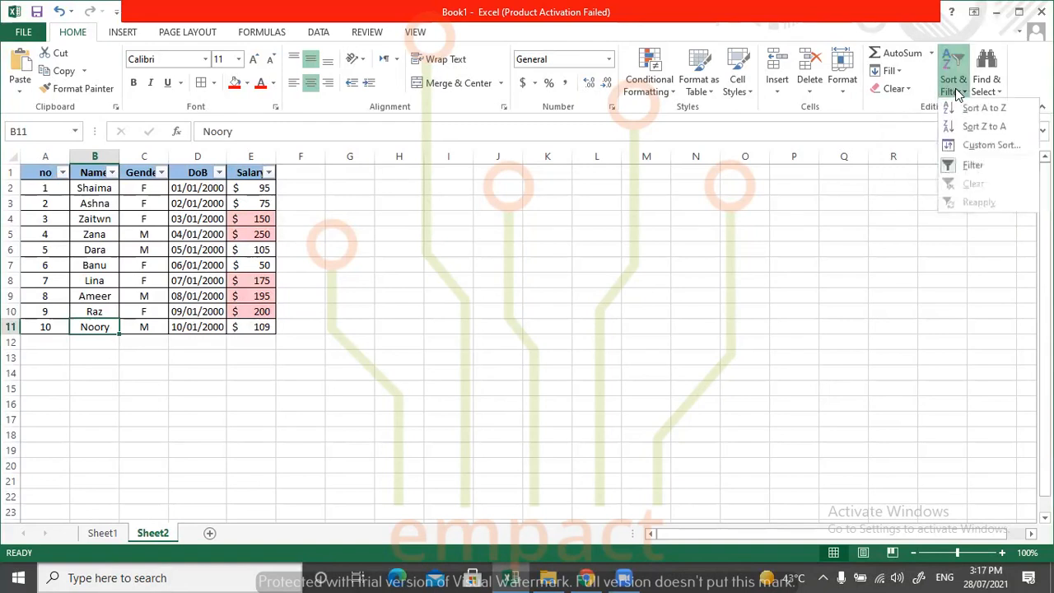
click(319, 238)
drag(102, 186, 112, 327)
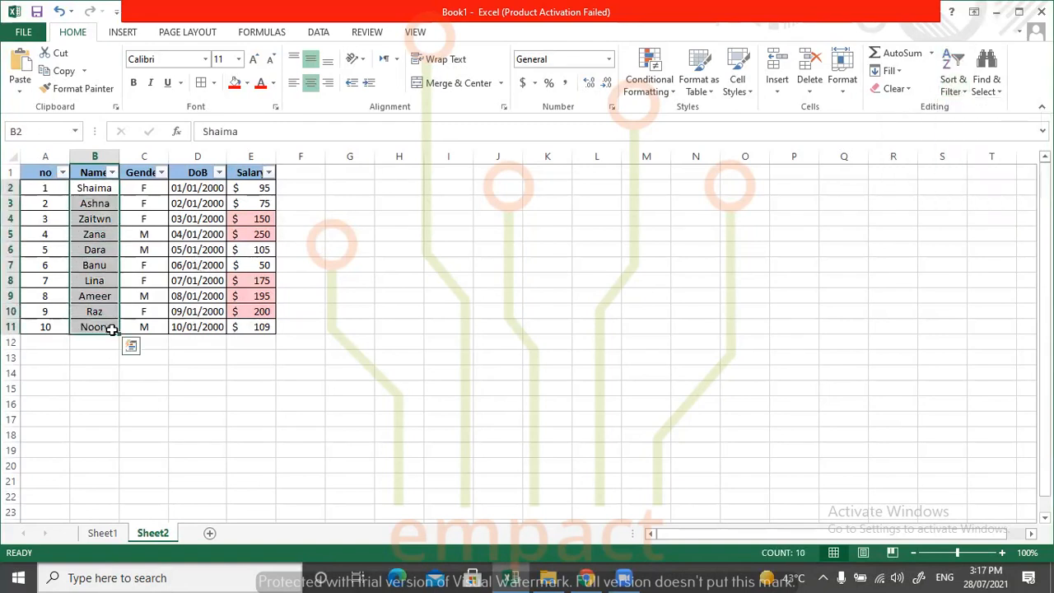
click(962, 91)
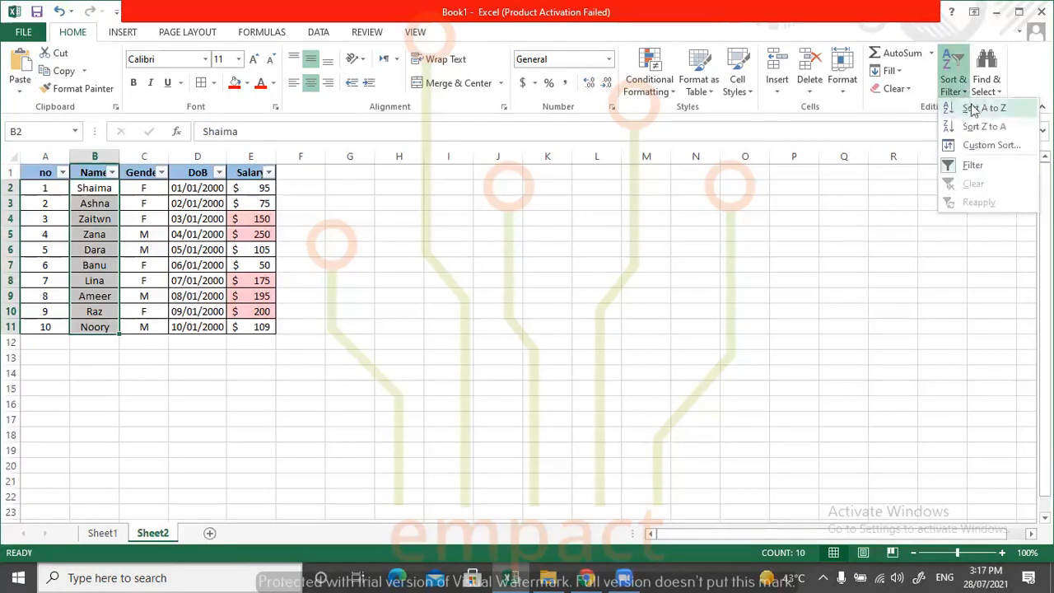
click(981, 109)
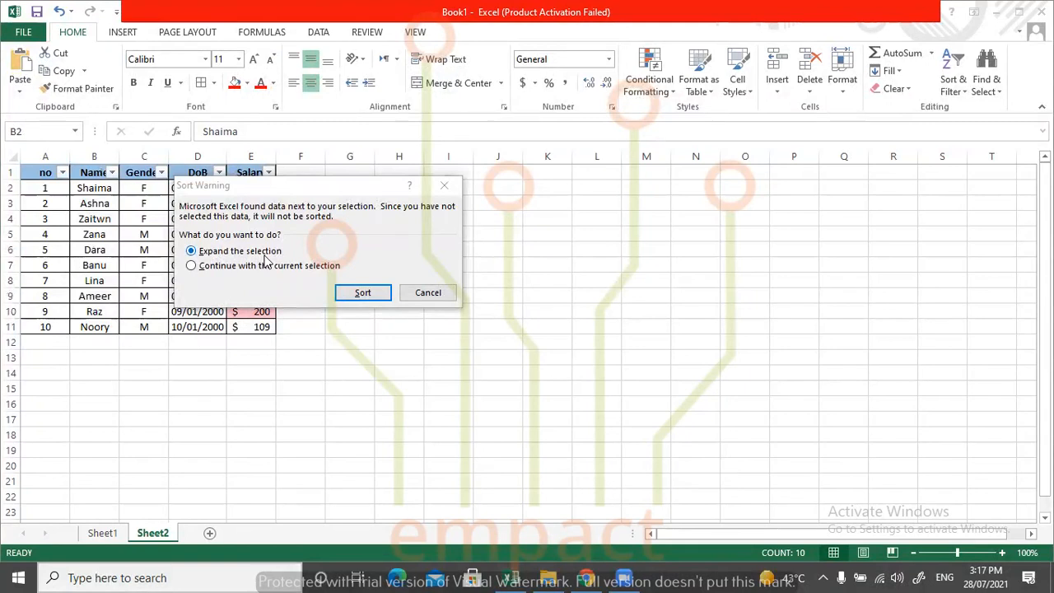
click(237, 268)
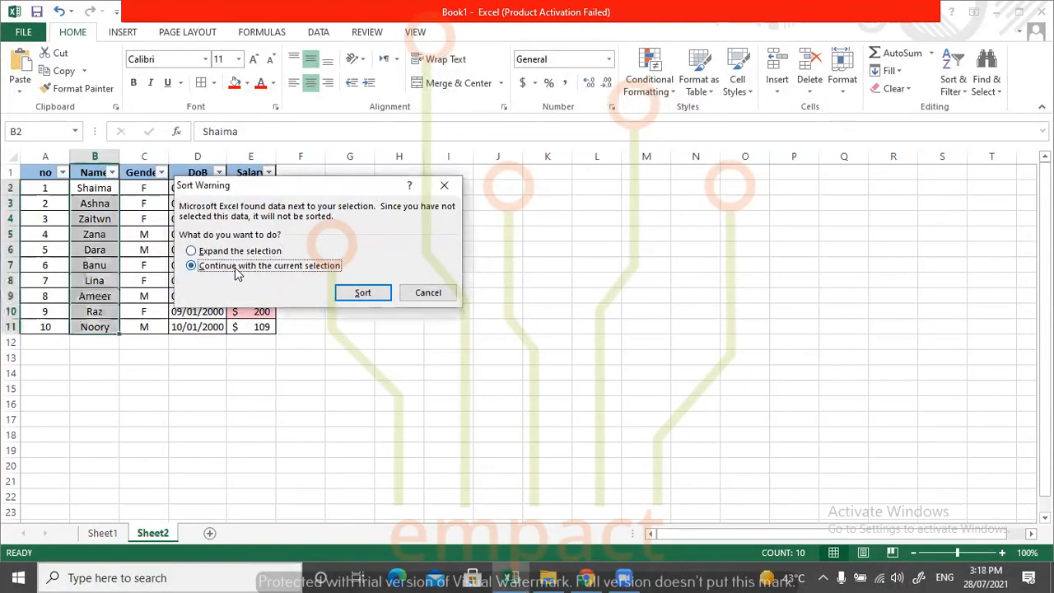
click(239, 254)
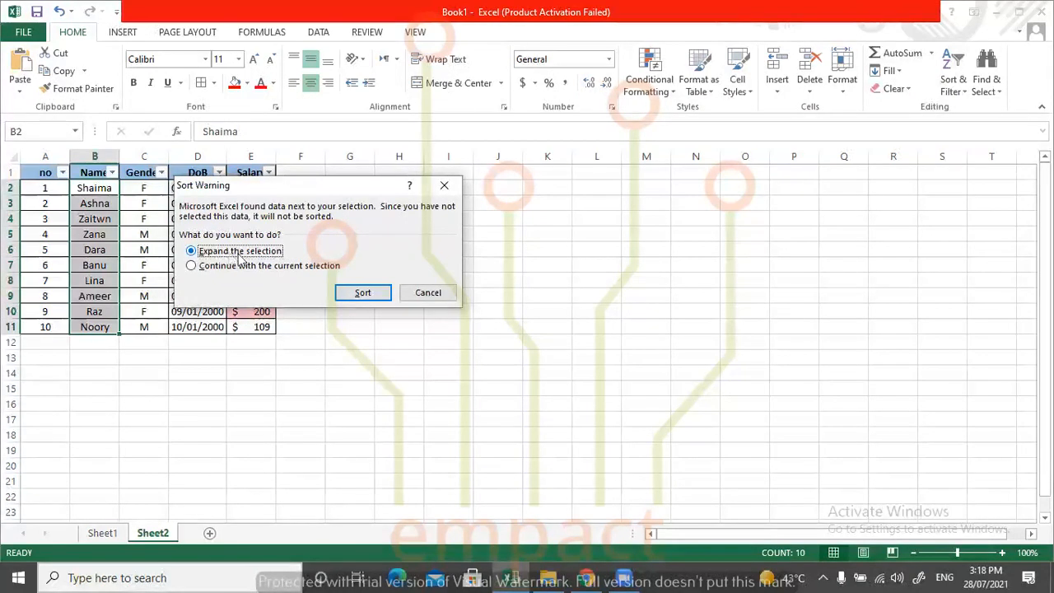
click(376, 298)
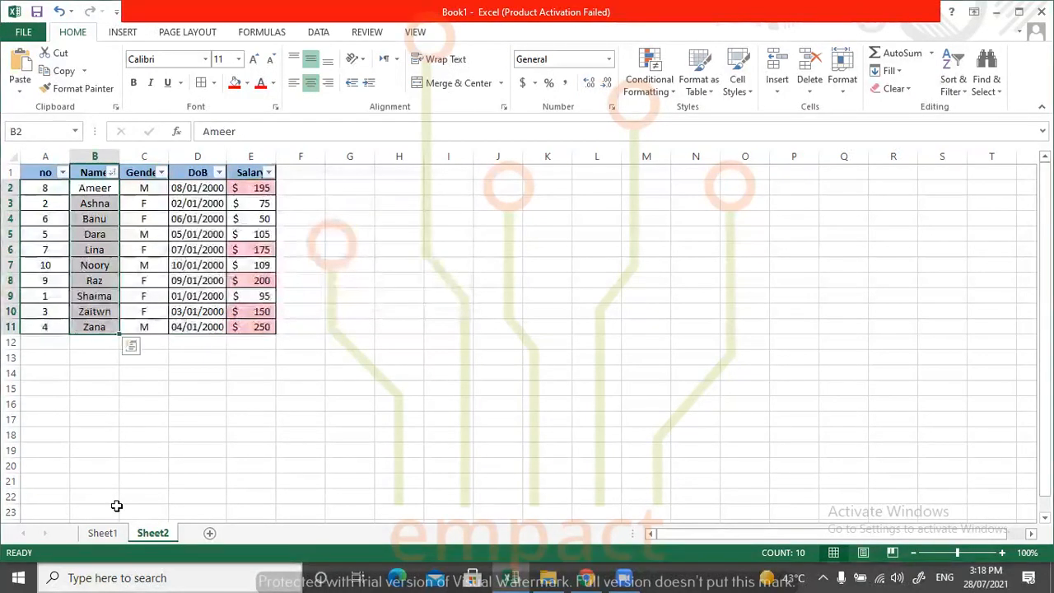
Examine the Name cells from B2 to B11 to check their alphabetical order.
click(86, 189)
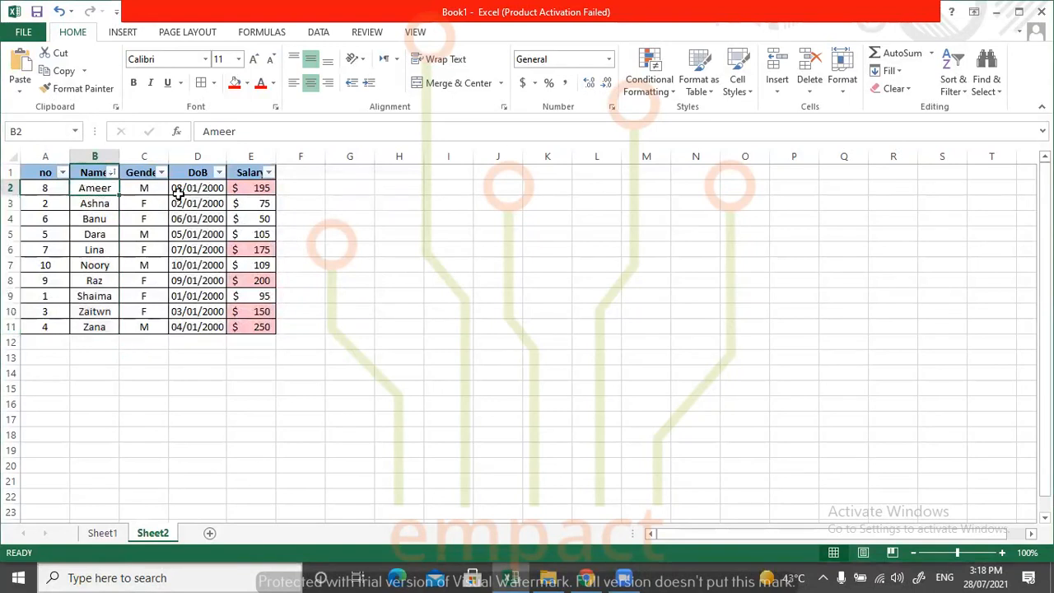
click(96, 205)
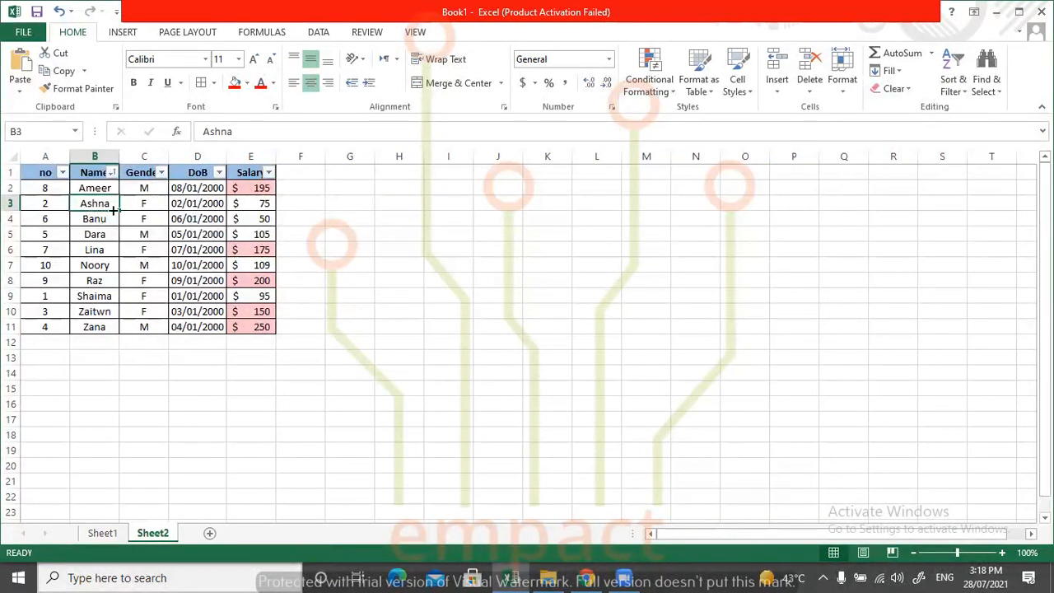
click(89, 220)
click(93, 235)
click(94, 250)
click(92, 310)
click(94, 326)
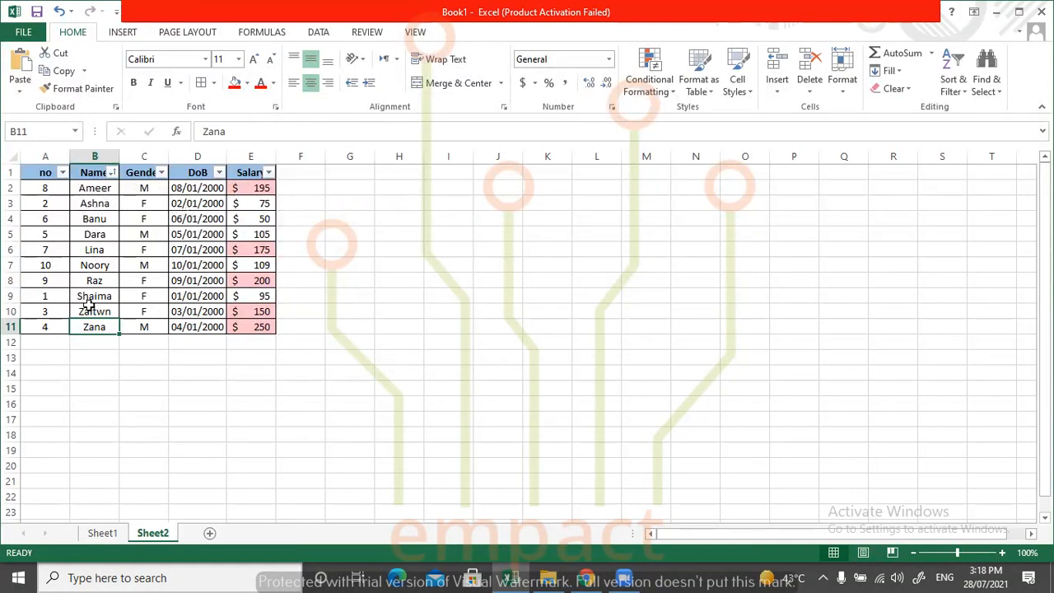
Sort the table by the Name column in reverse alphabetical order, from Z to A.
click(216, 282)
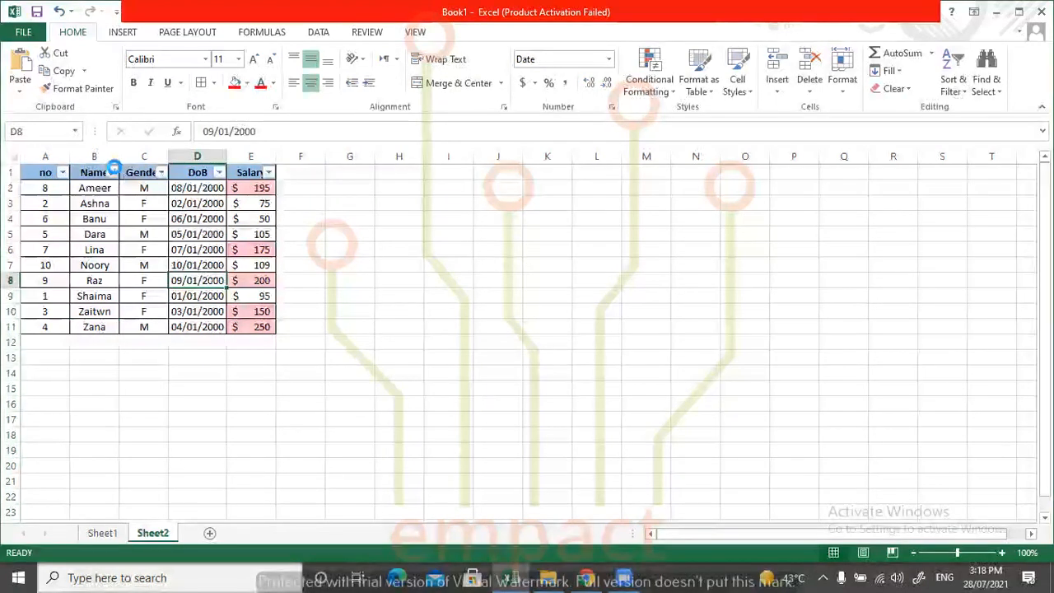
click(110, 172)
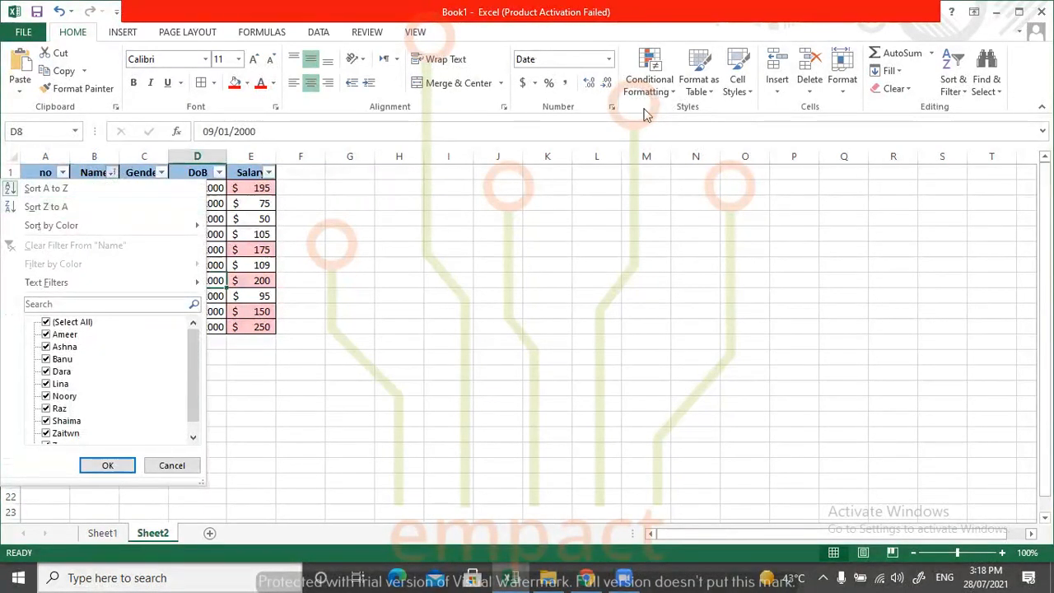
click(470, 152)
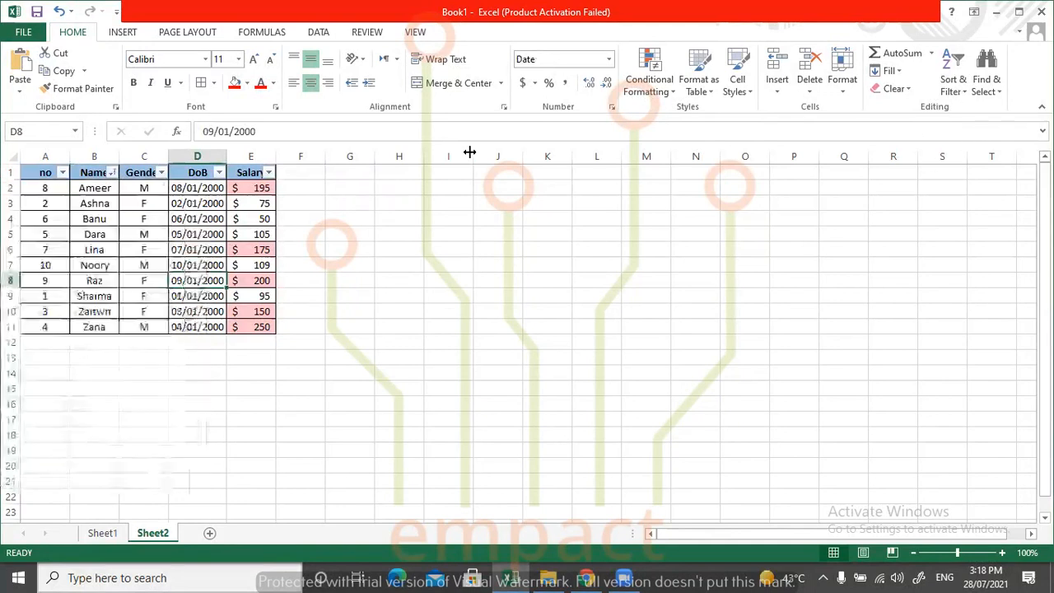
click(112, 174)
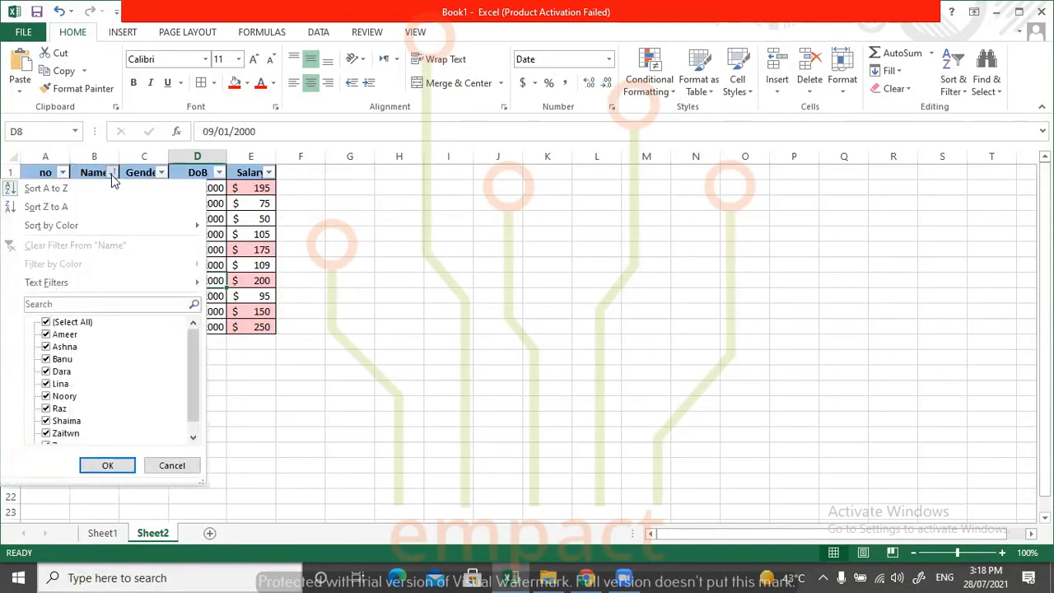
click(52, 210)
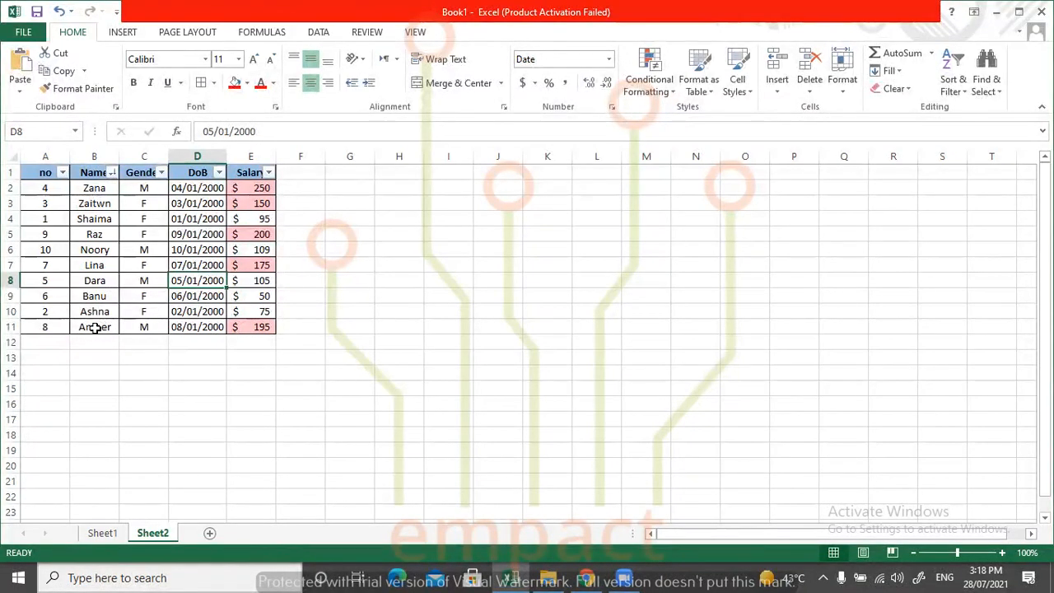
Undo the last two Name sorts to return the table rows to their original numbered order.
click(951, 75)
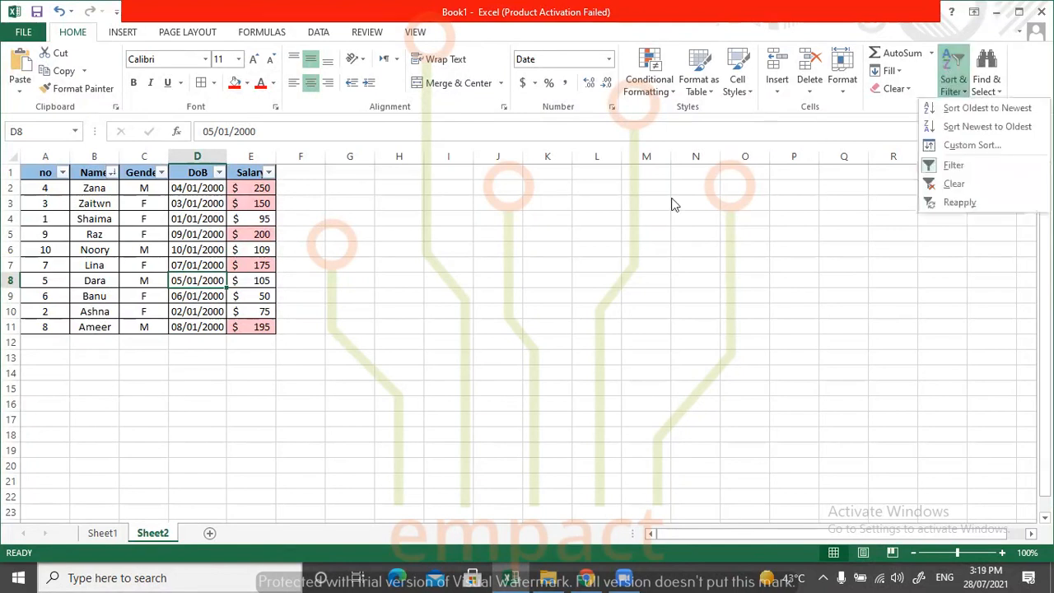
click(392, 327)
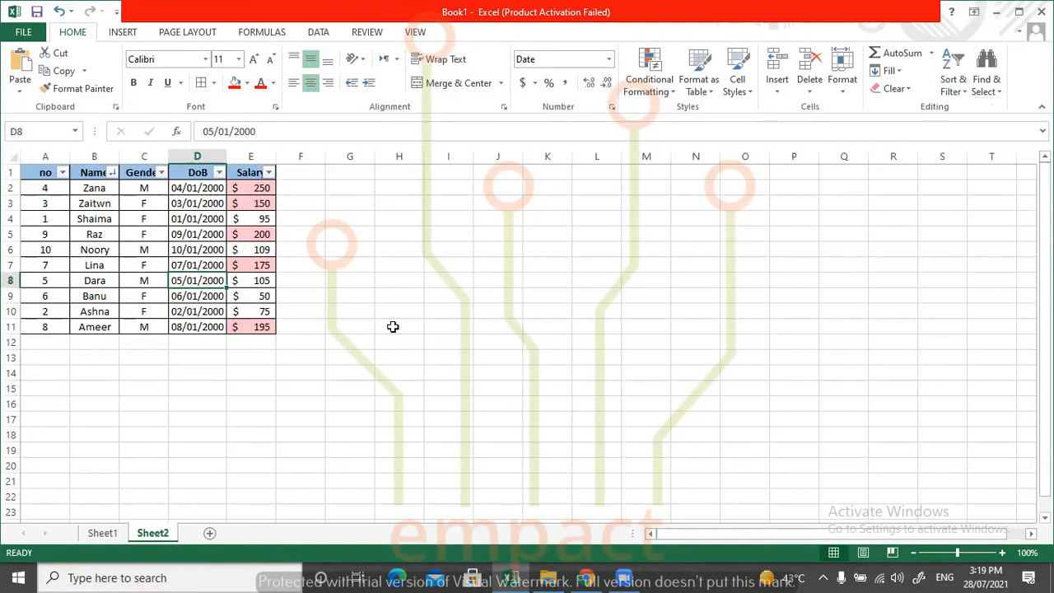
key(ctrl+z)
key(ctrl+z)
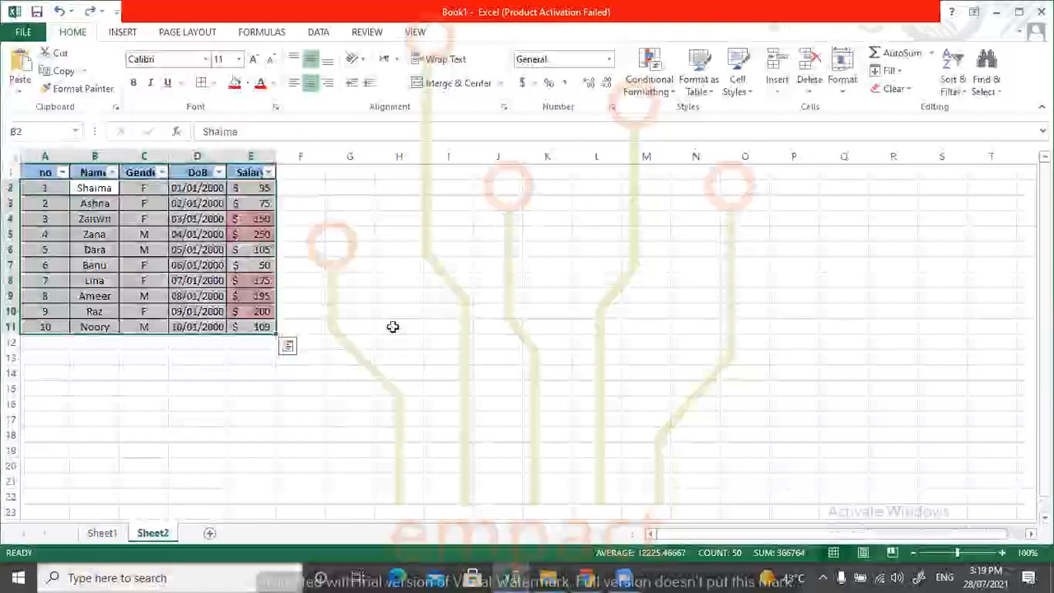
click(348, 309)
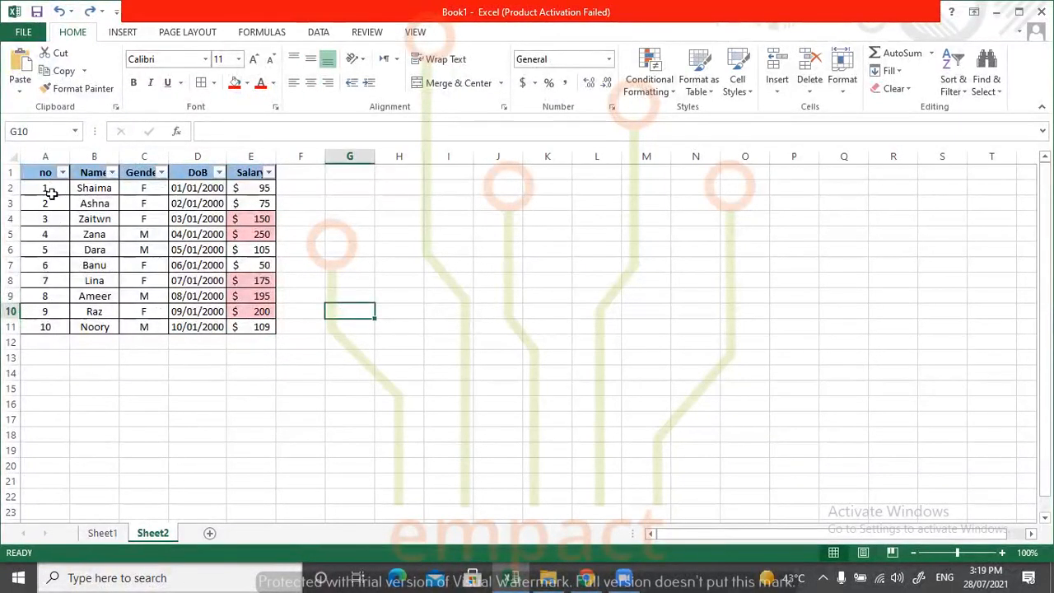
Try to sort only the Name cells B2:B11 from A to Z, continuing with the current selection.
drag(90, 188, 91, 327)
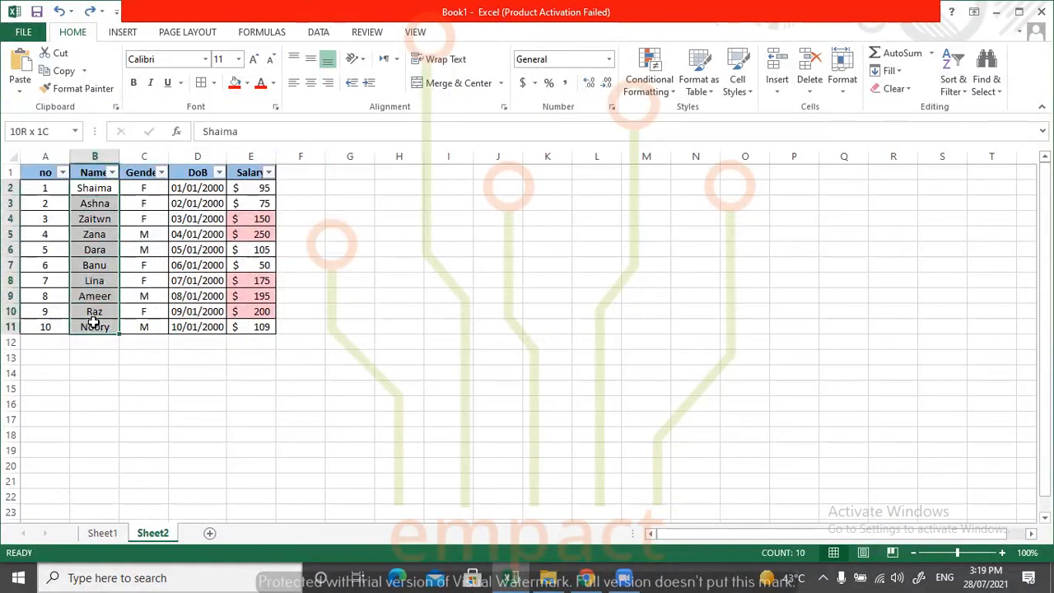
click(98, 189)
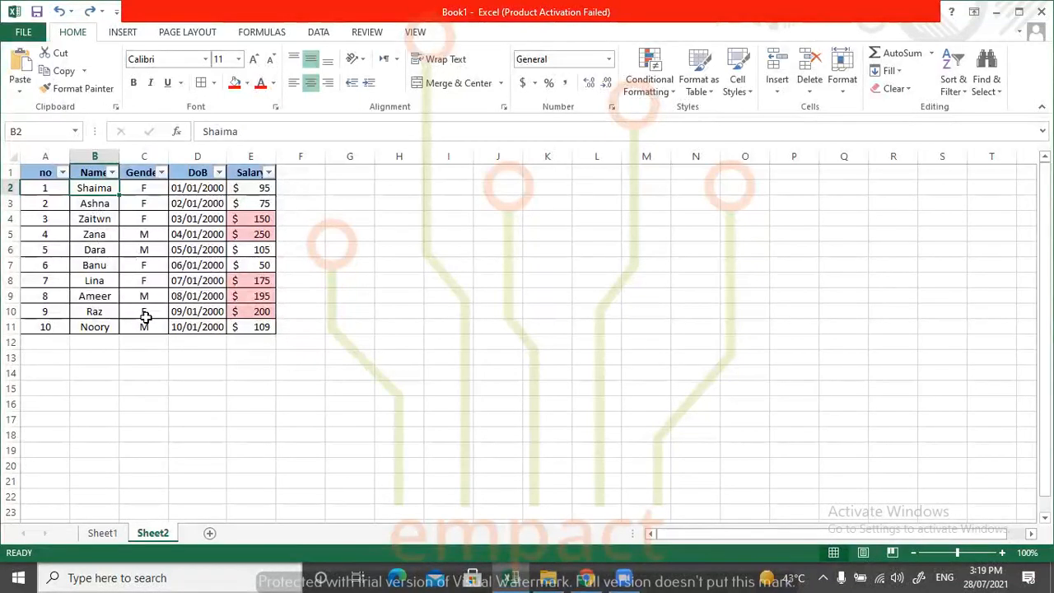
click(957, 87)
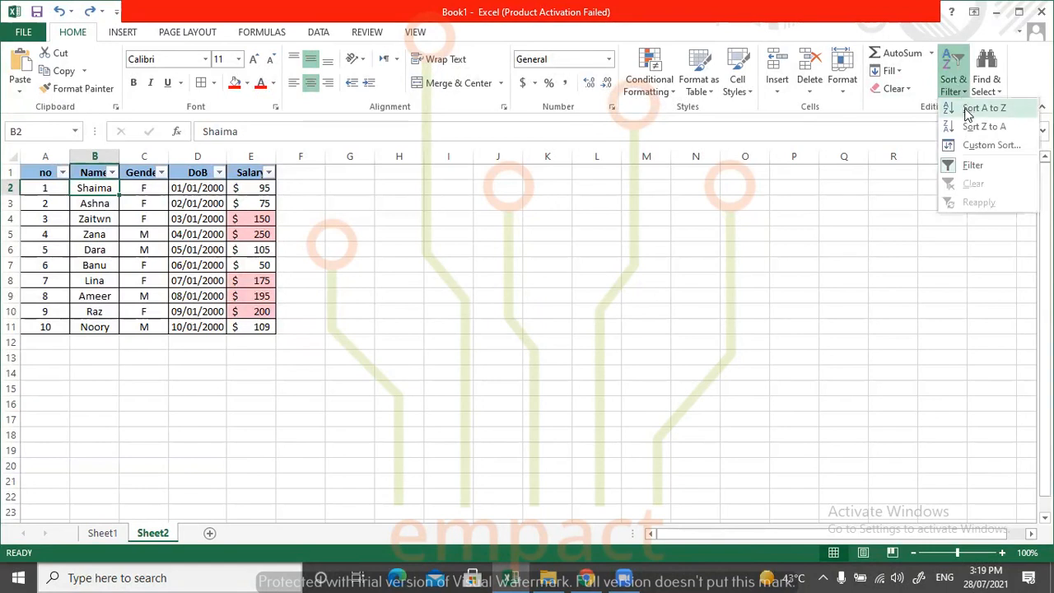
click(197, 297)
drag(99, 187, 94, 327)
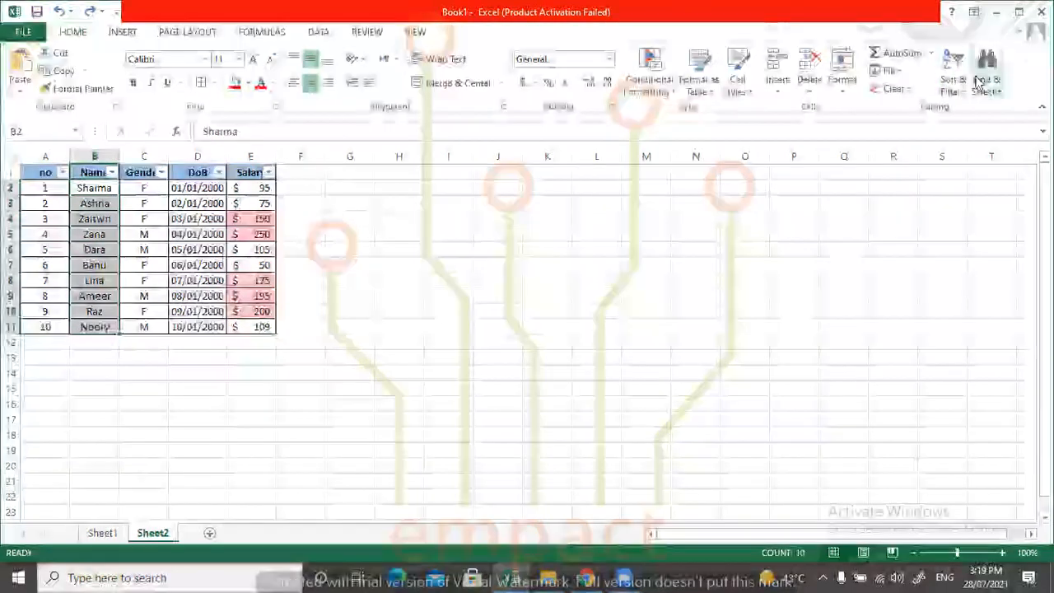
click(952, 72)
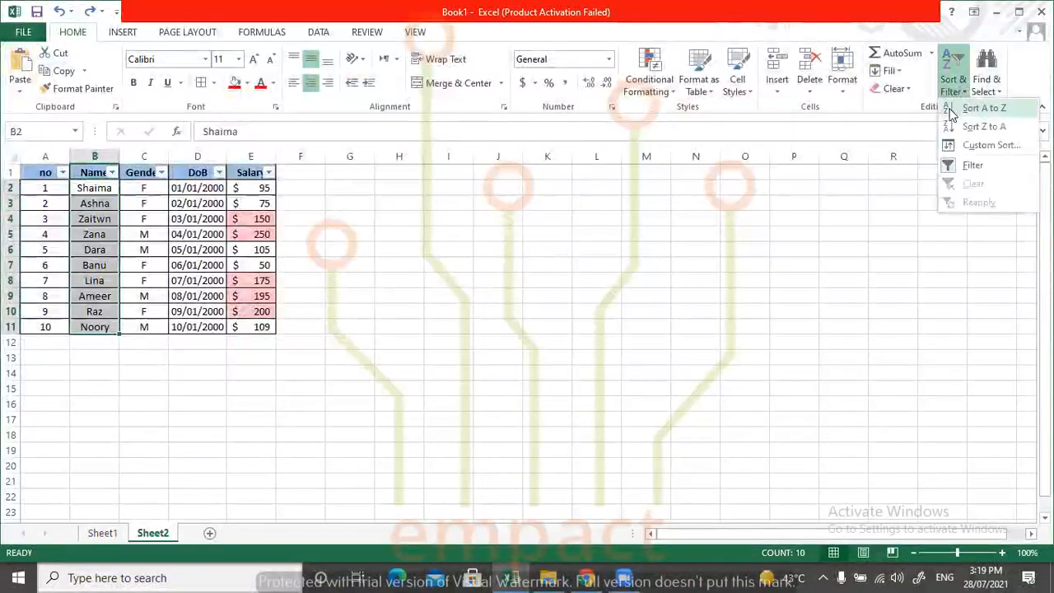
click(979, 108)
click(259, 268)
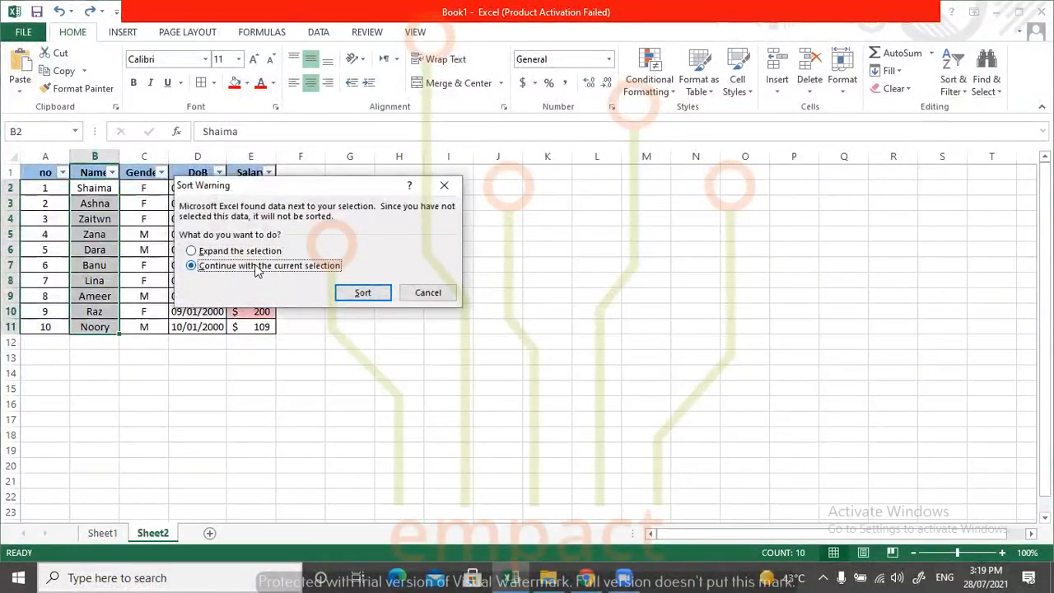
click(360, 292)
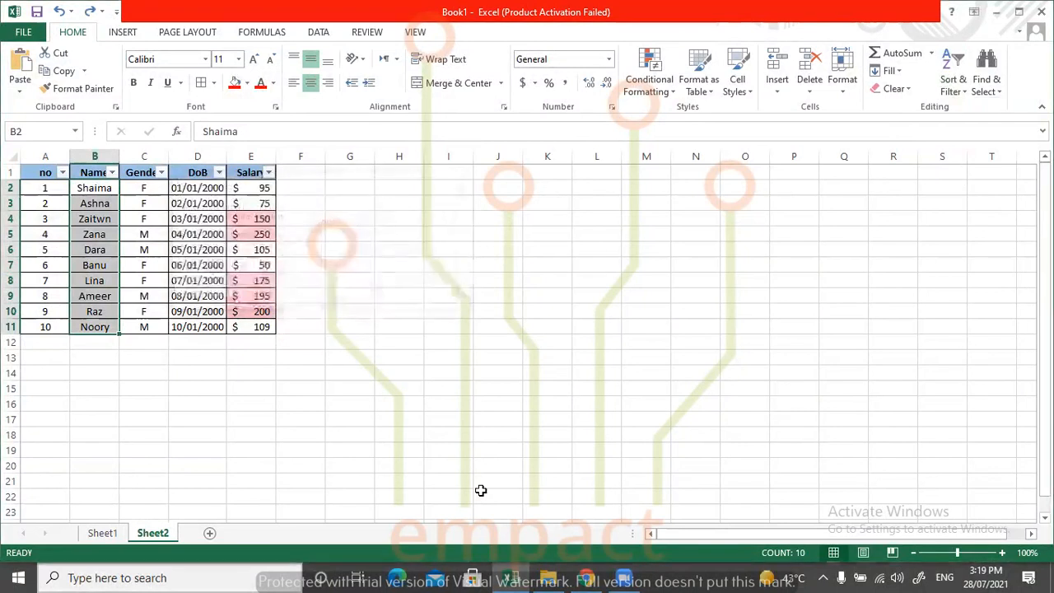
click(406, 430)
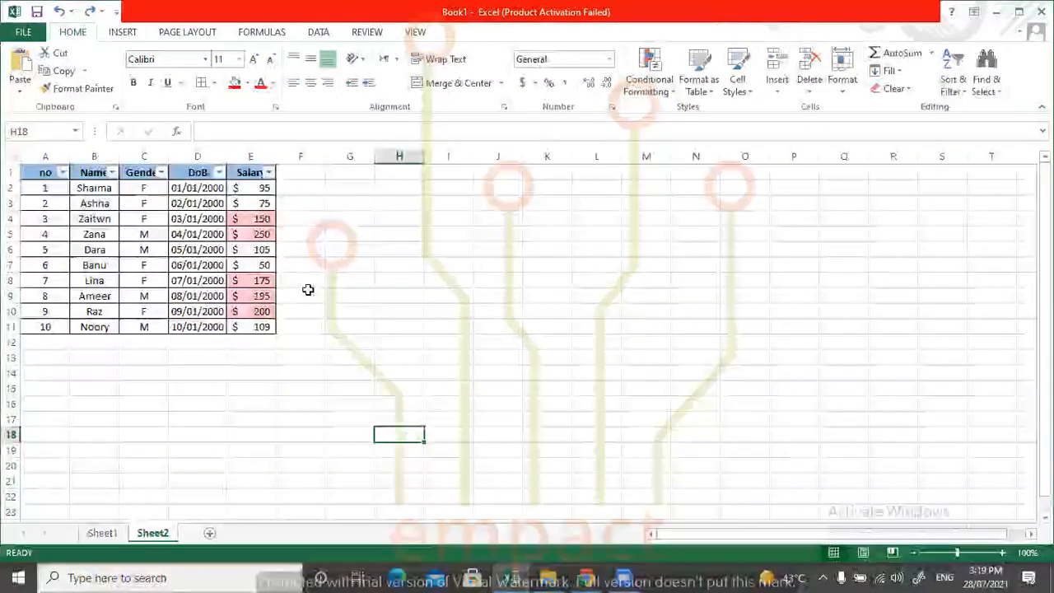
Examine the records in rows 2 and 9 cell by cell to see which values belong to each name.
click(91, 188)
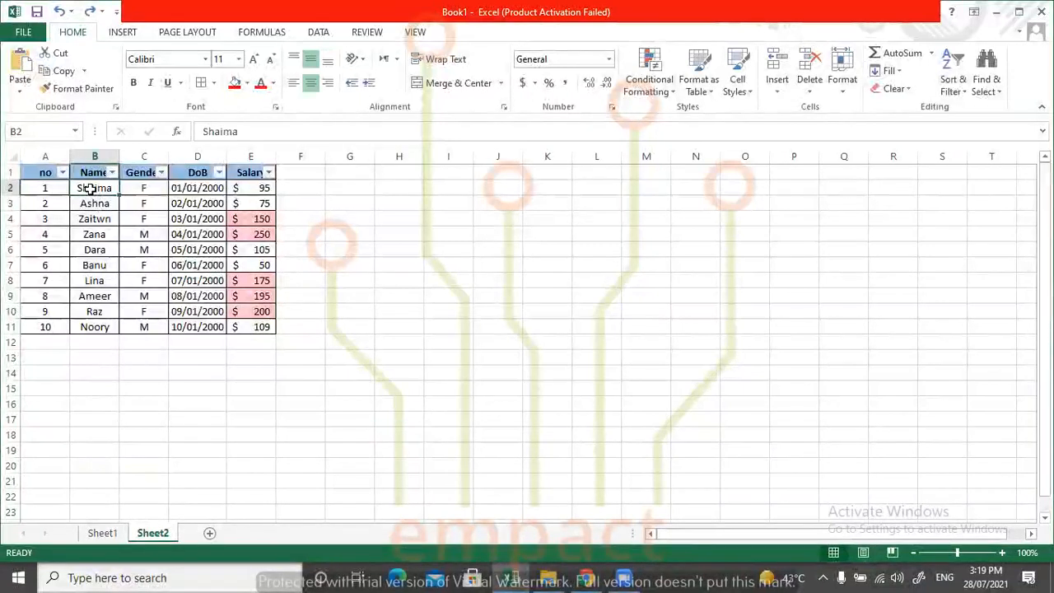
click(45, 189)
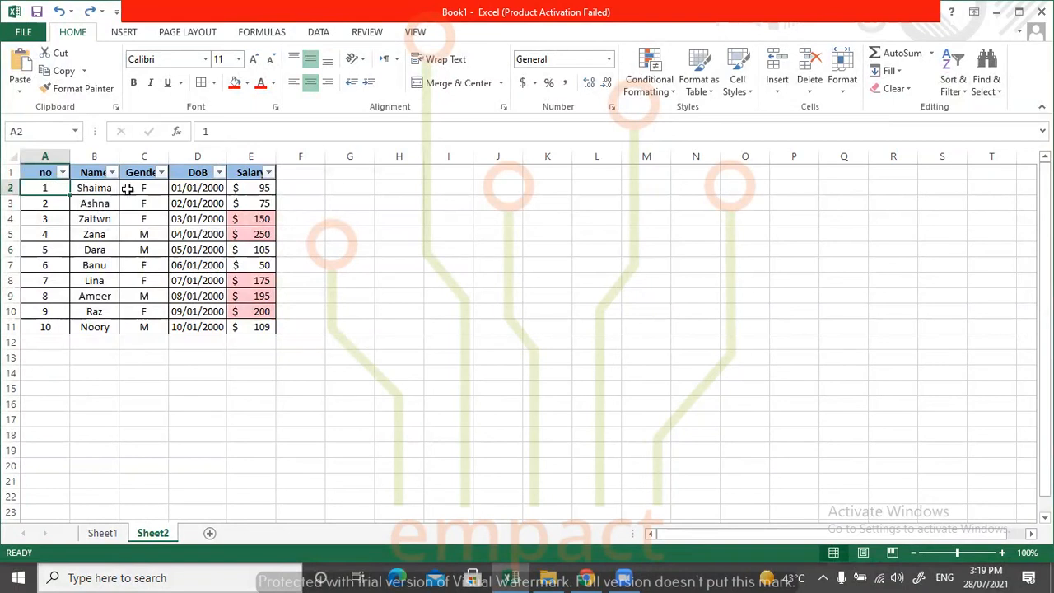
click(153, 191)
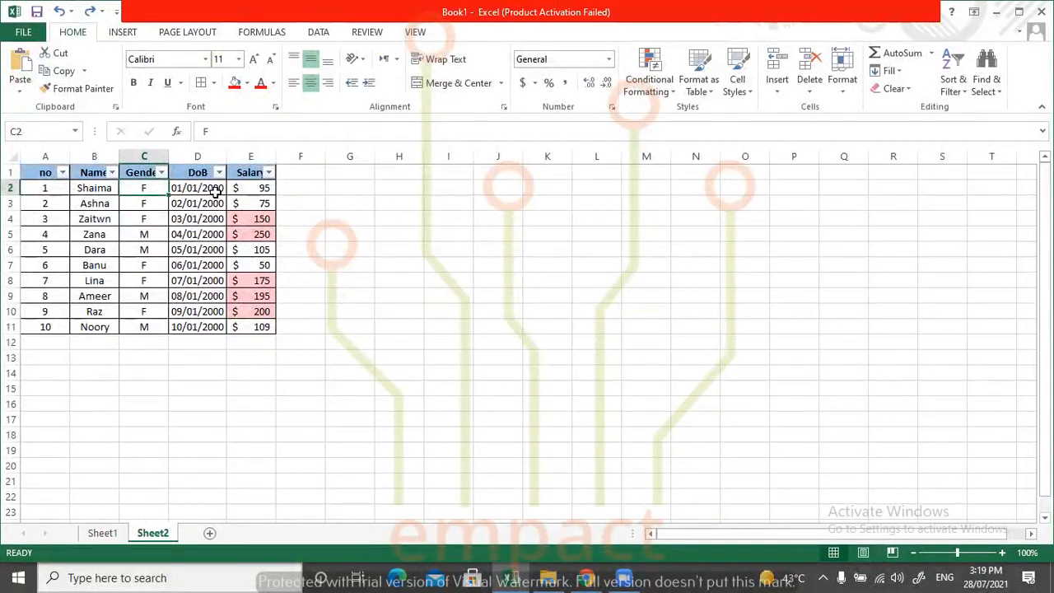
click(257, 188)
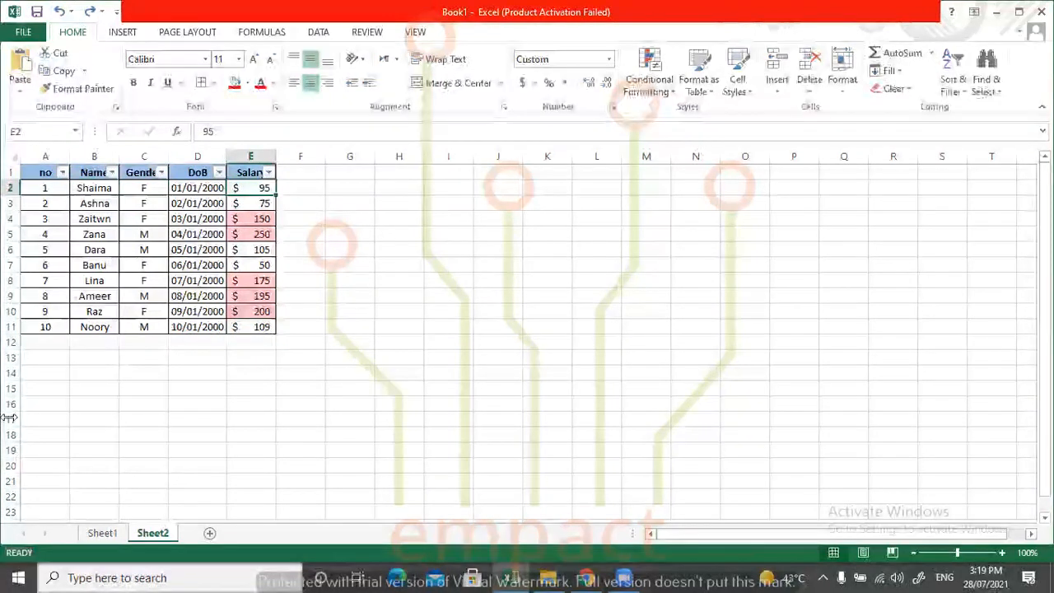
click(98, 295)
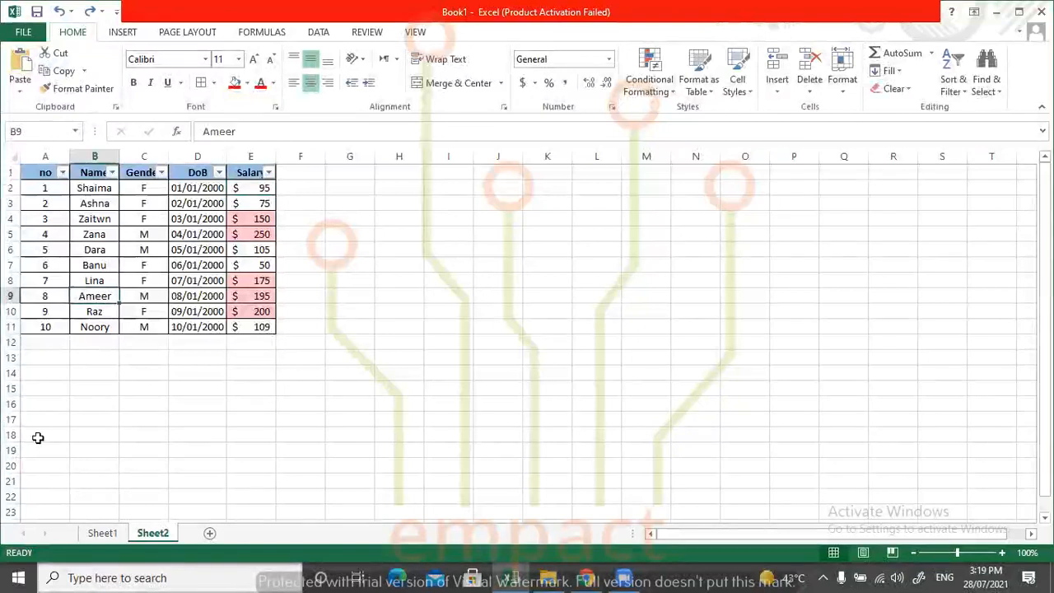
click(47, 295)
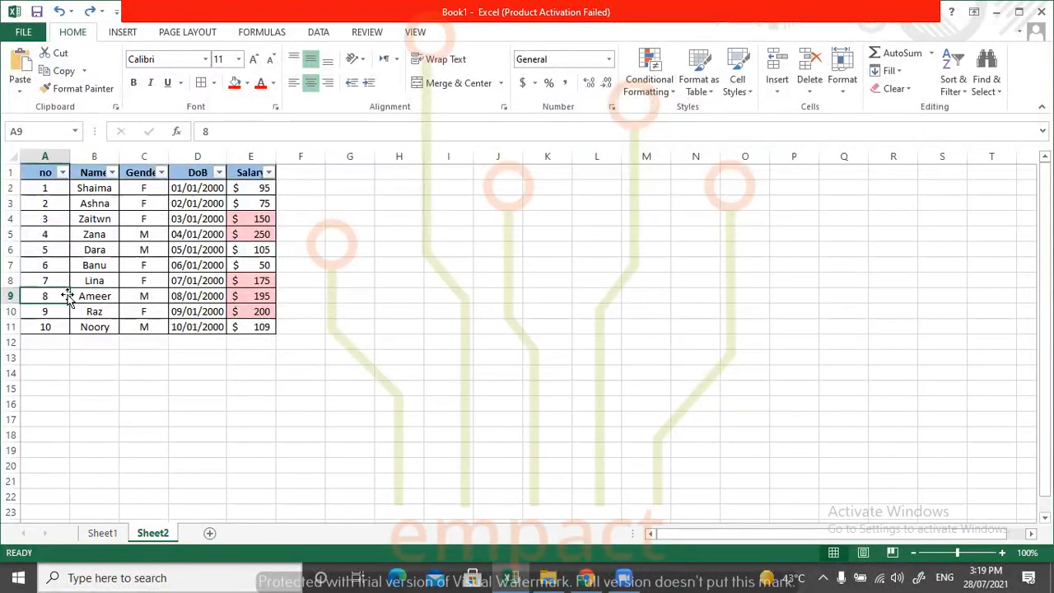
click(143, 296)
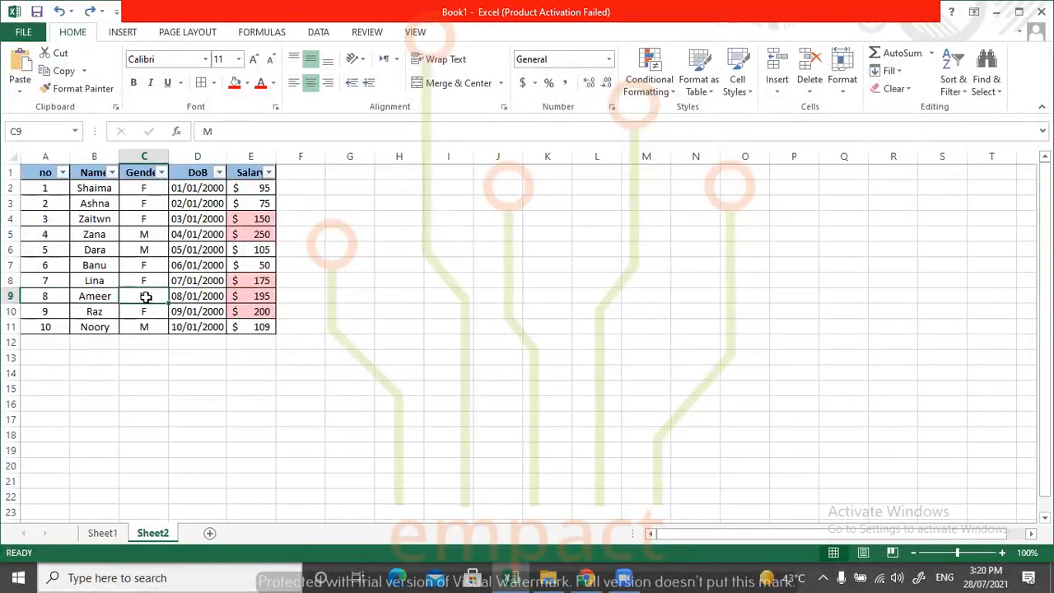
click(182, 300)
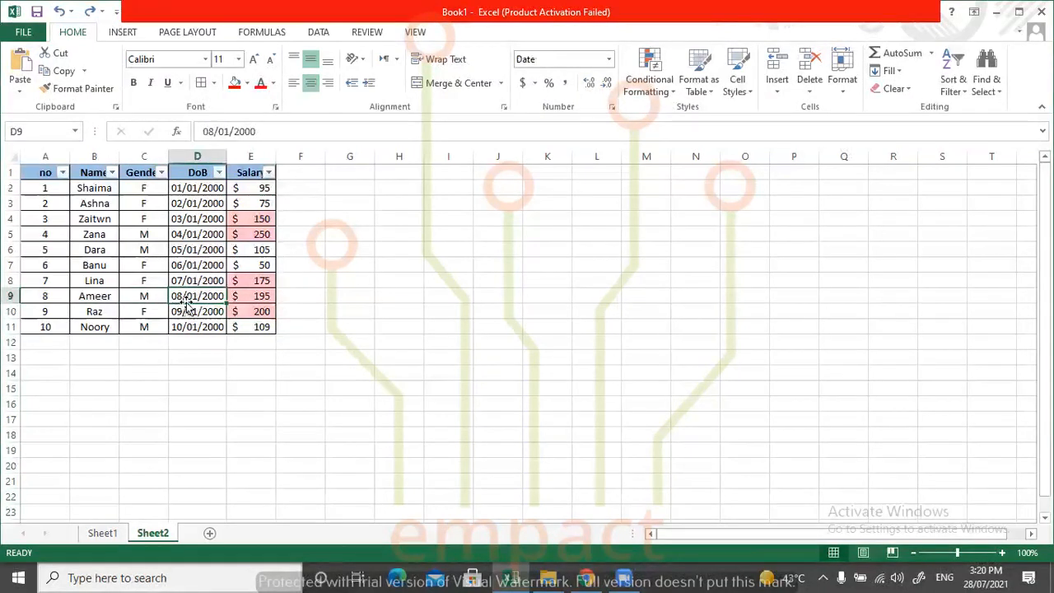
click(261, 298)
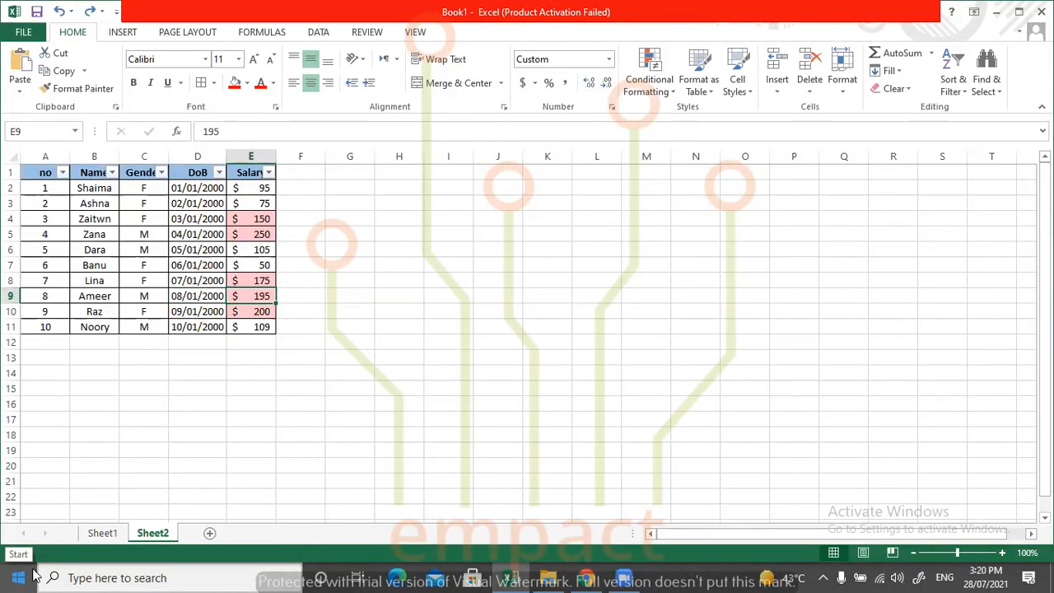
click(11, 296)
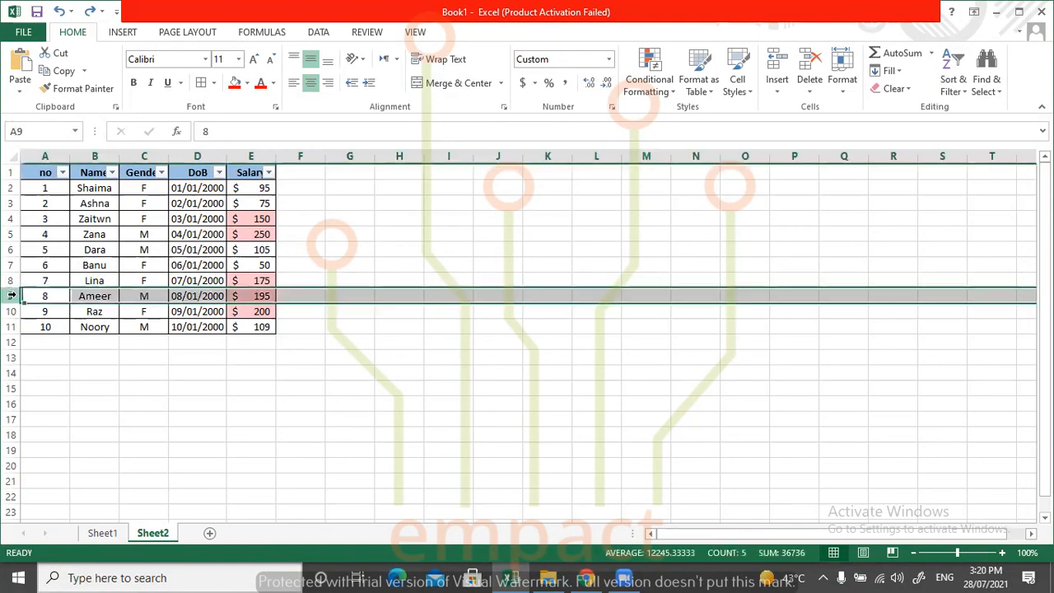
click(11, 187)
click(296, 357)
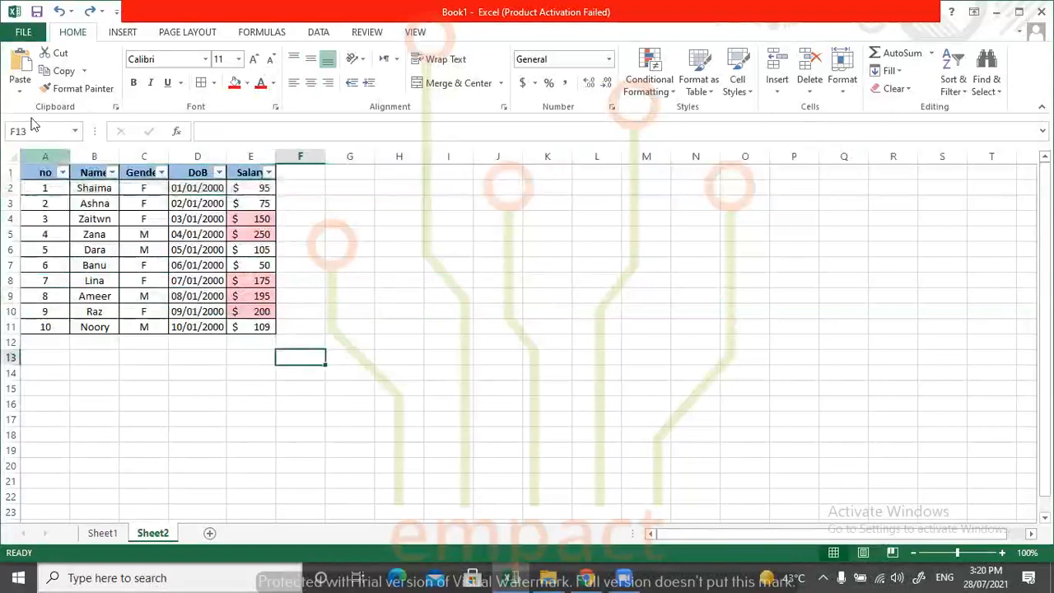
Sort the Name cells B2:B11 from A to Z with the selection expanded to the neighbouring columns.
drag(82, 186, 102, 321)
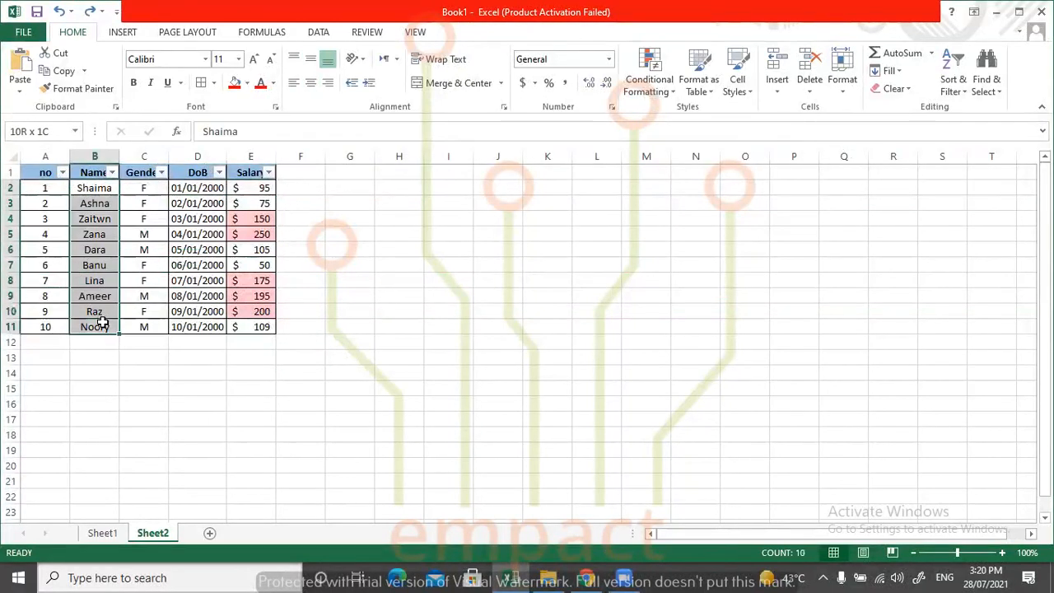
click(953, 78)
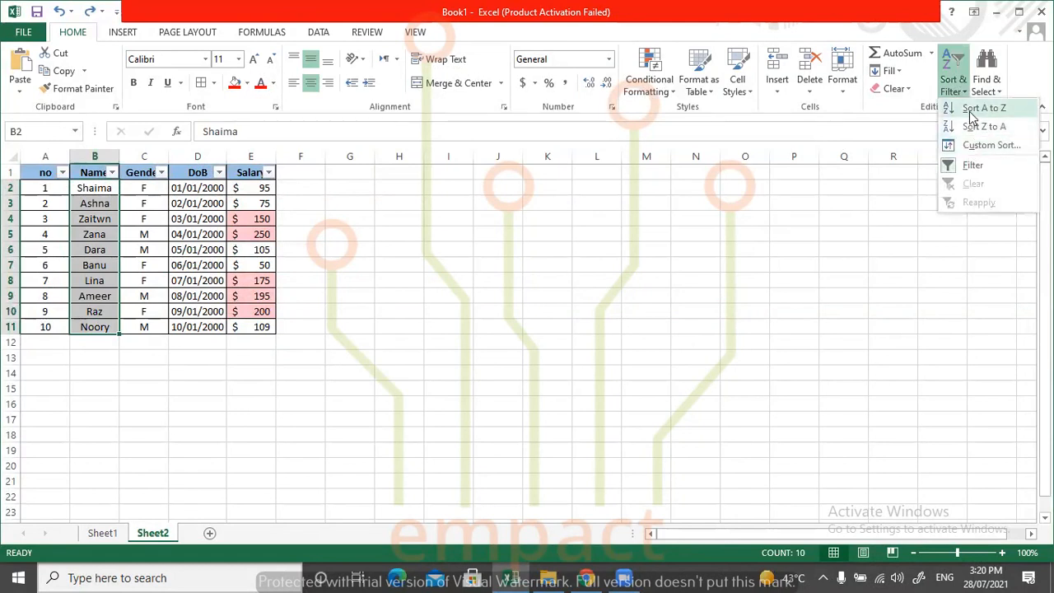
click(971, 113)
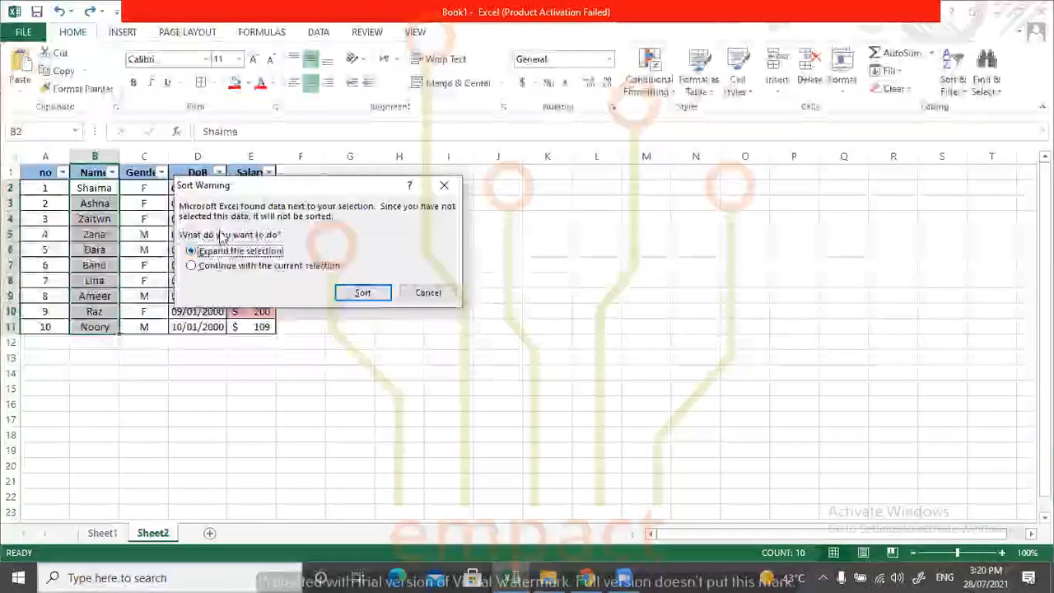
click(363, 294)
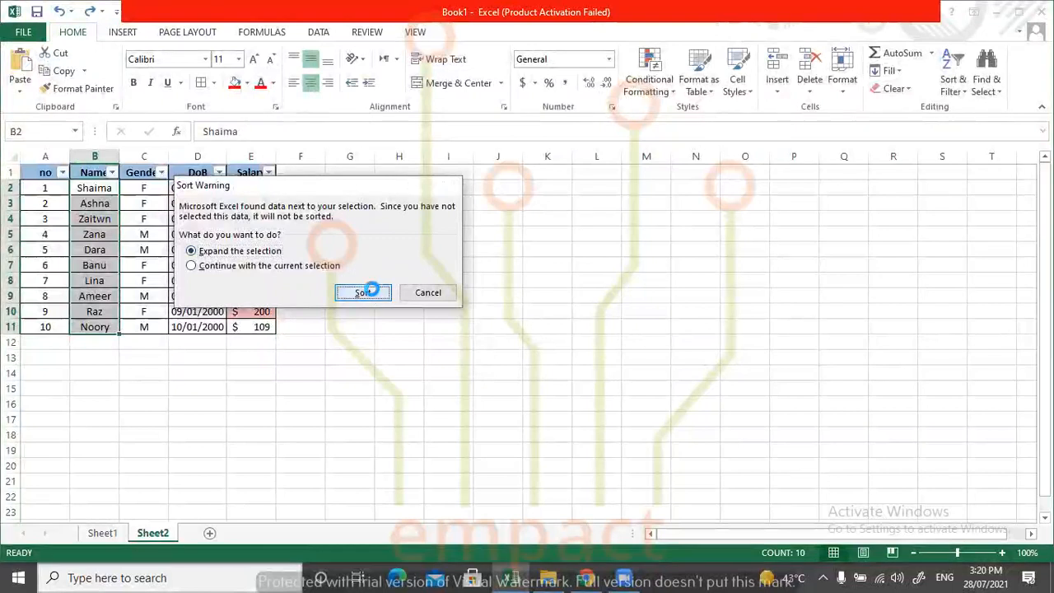
click(198, 418)
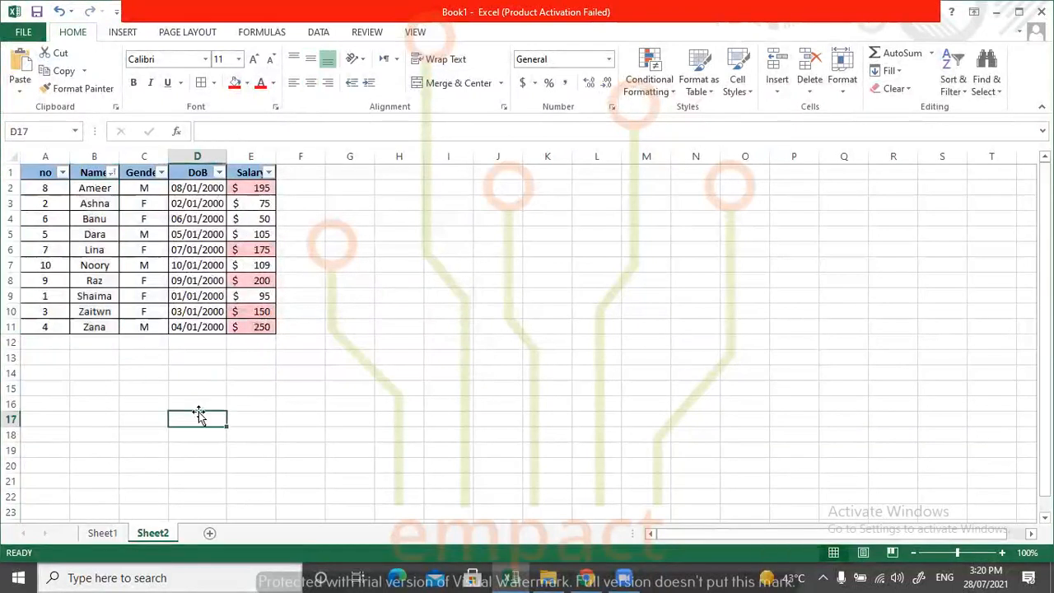
Examine the records in rows 2 and 9 cell by cell to check whether each name kept its own values after the expanded sort.
click(94, 190)
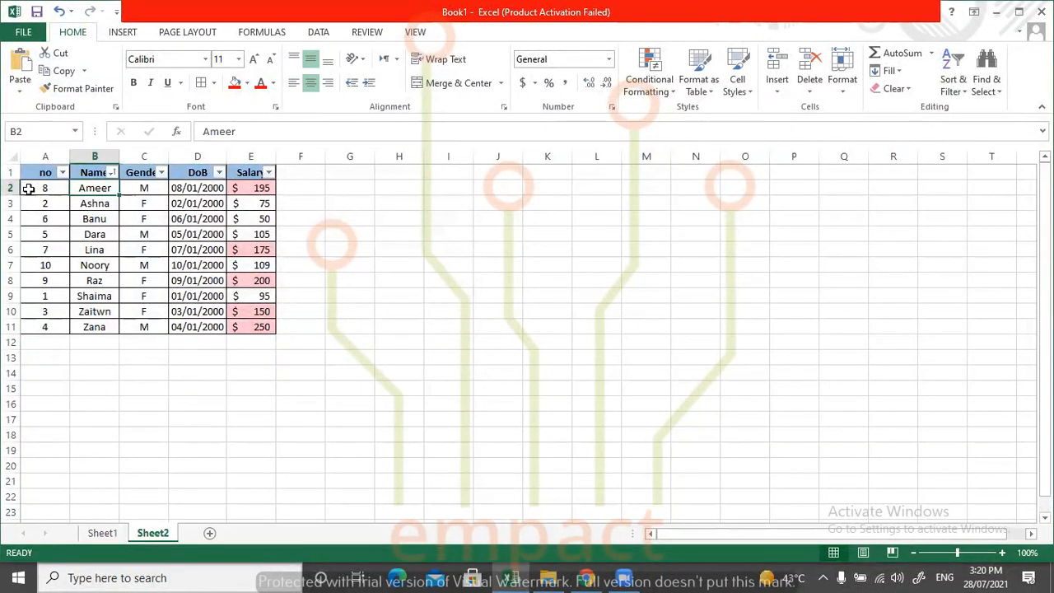
click(27, 188)
click(145, 188)
click(188, 189)
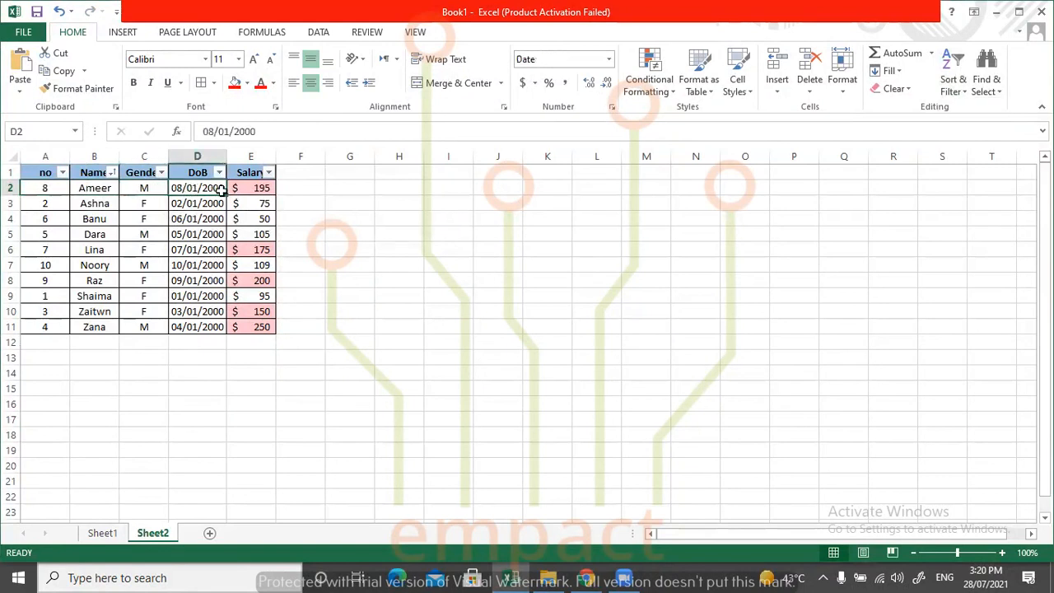
click(250, 193)
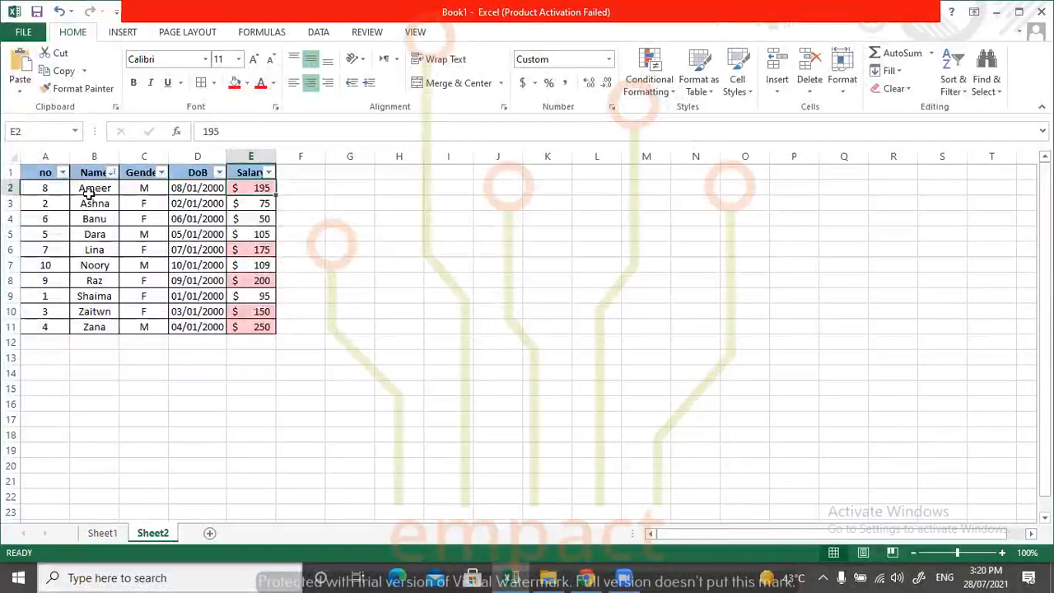
click(52, 189)
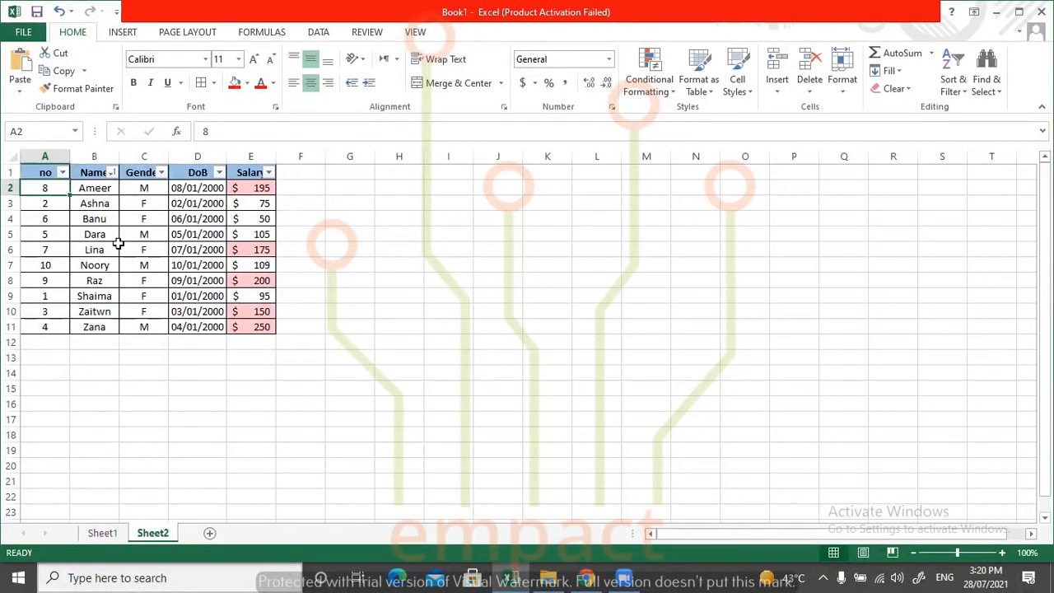
click(96, 189)
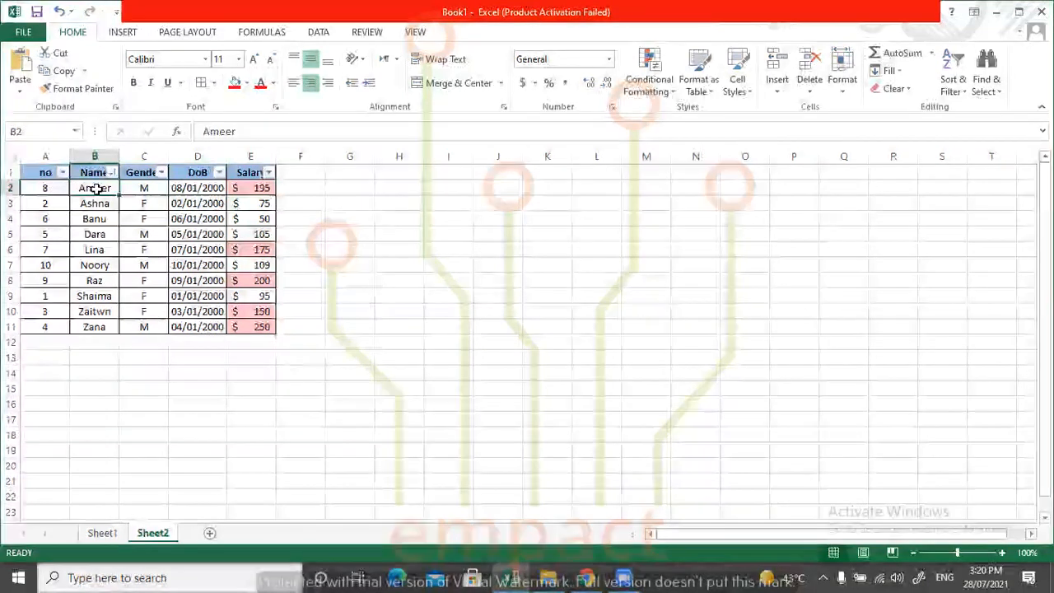
click(149, 188)
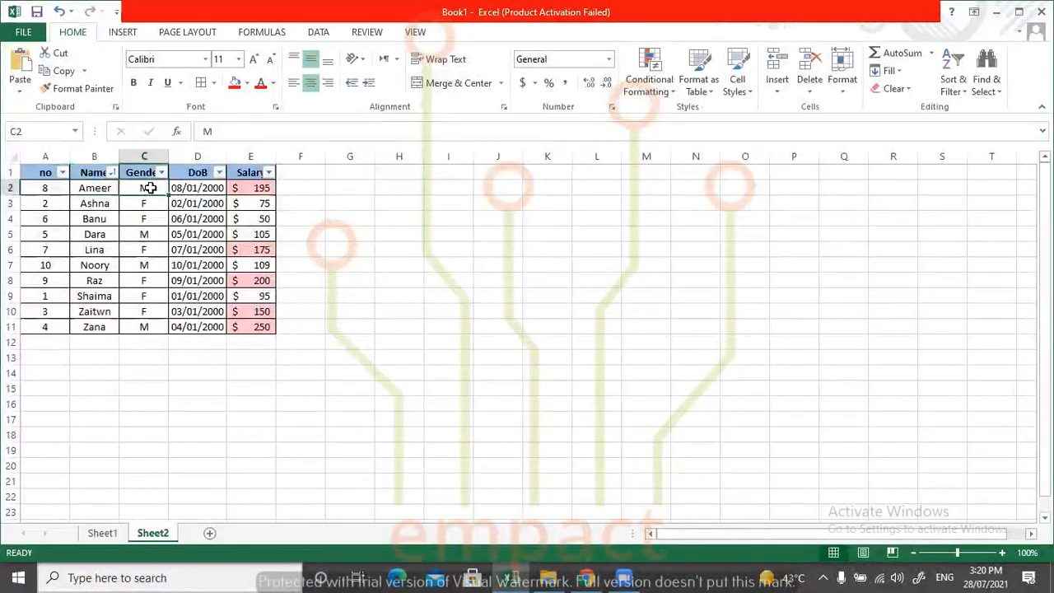
click(188, 188)
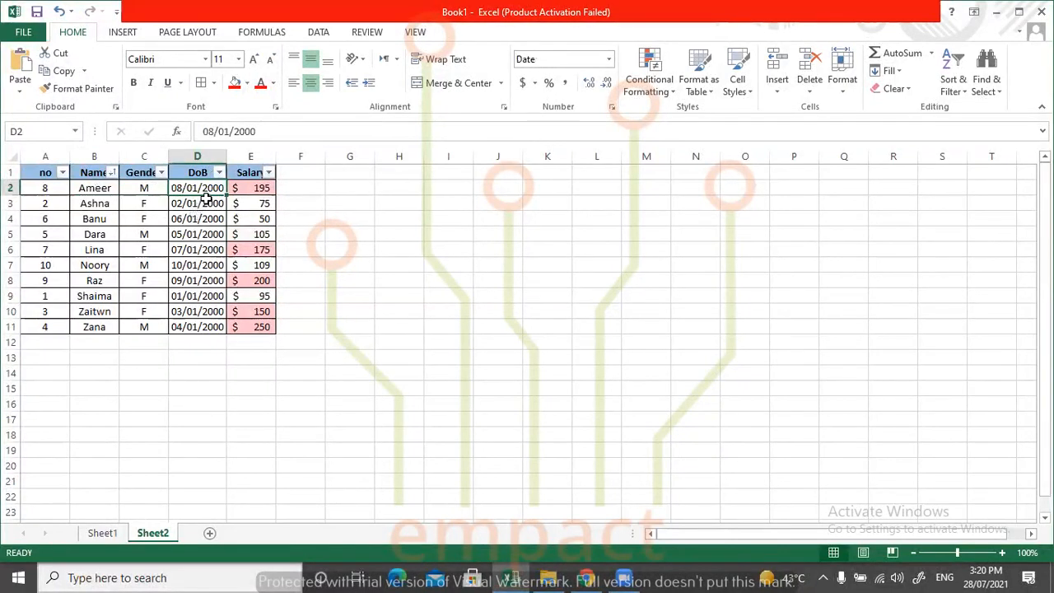
click(259, 191)
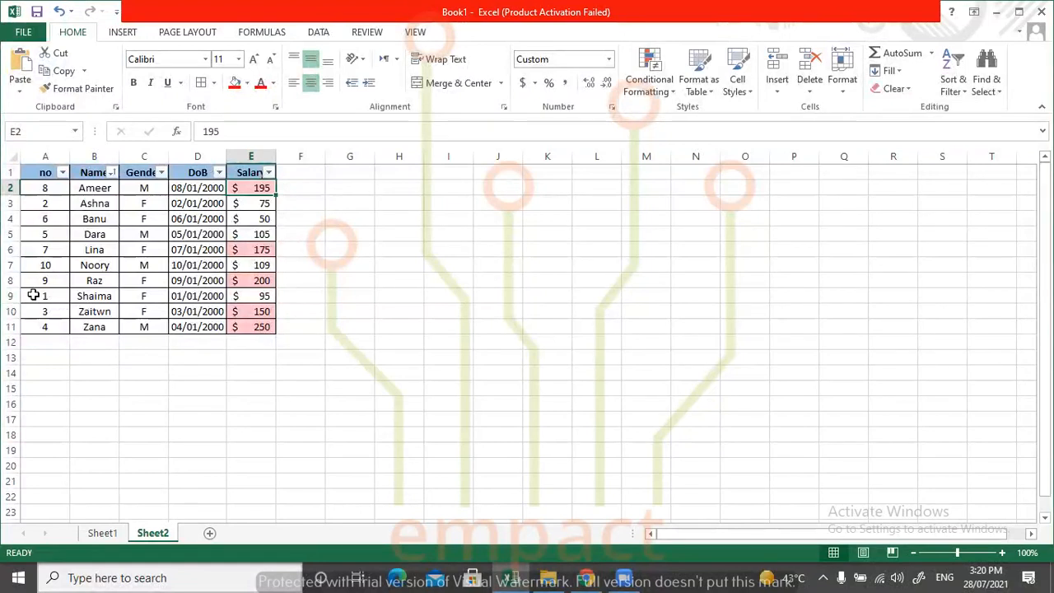
click(51, 297)
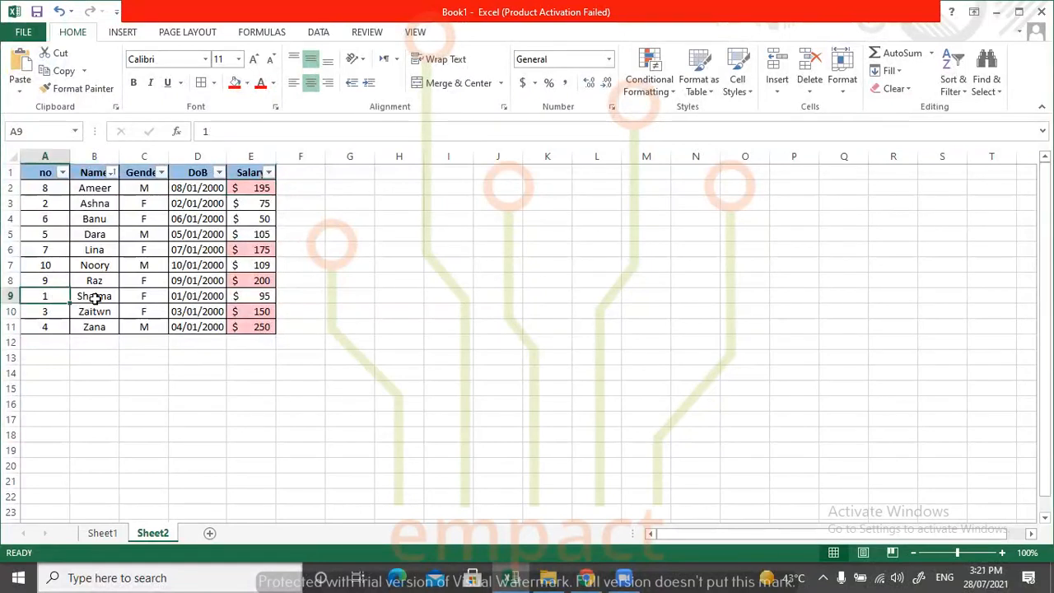
click(190, 297)
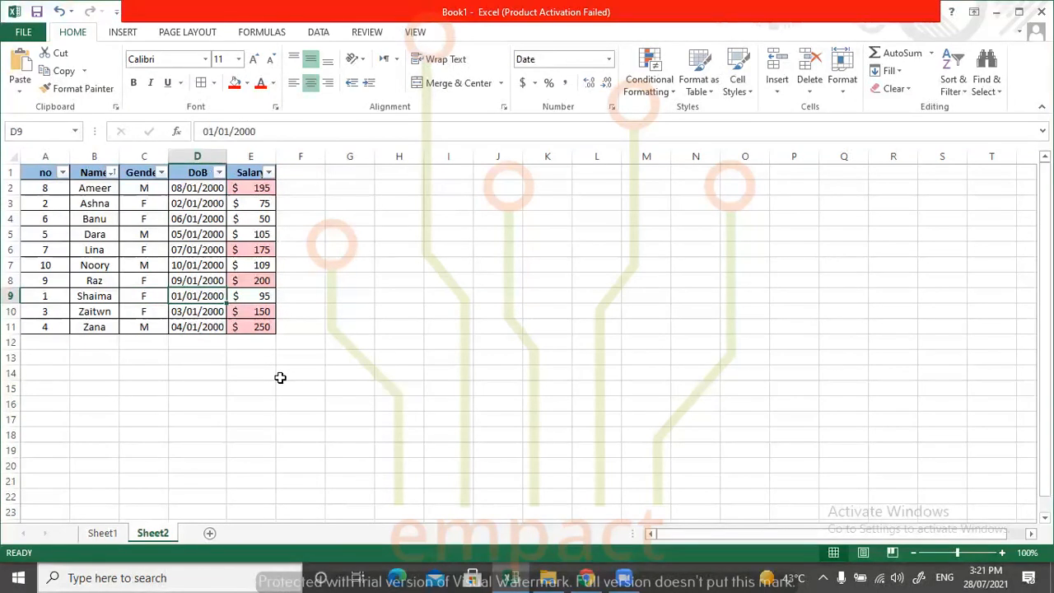
click(255, 298)
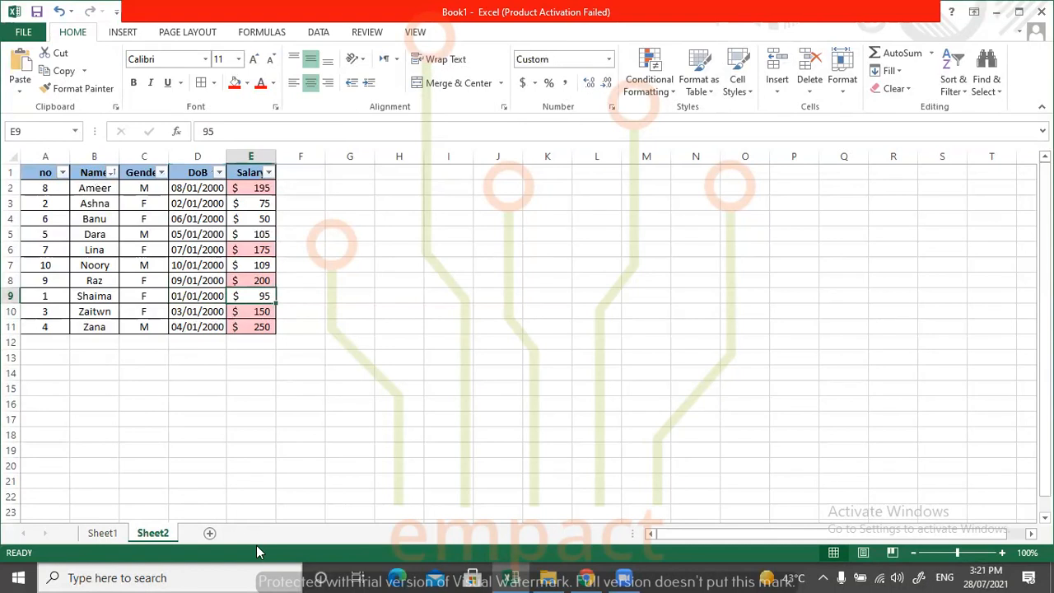
Undo the expanded Name sort and sort only cells B2:B11 from A to Z, continuing with the current selection.
key(ctrl+z)
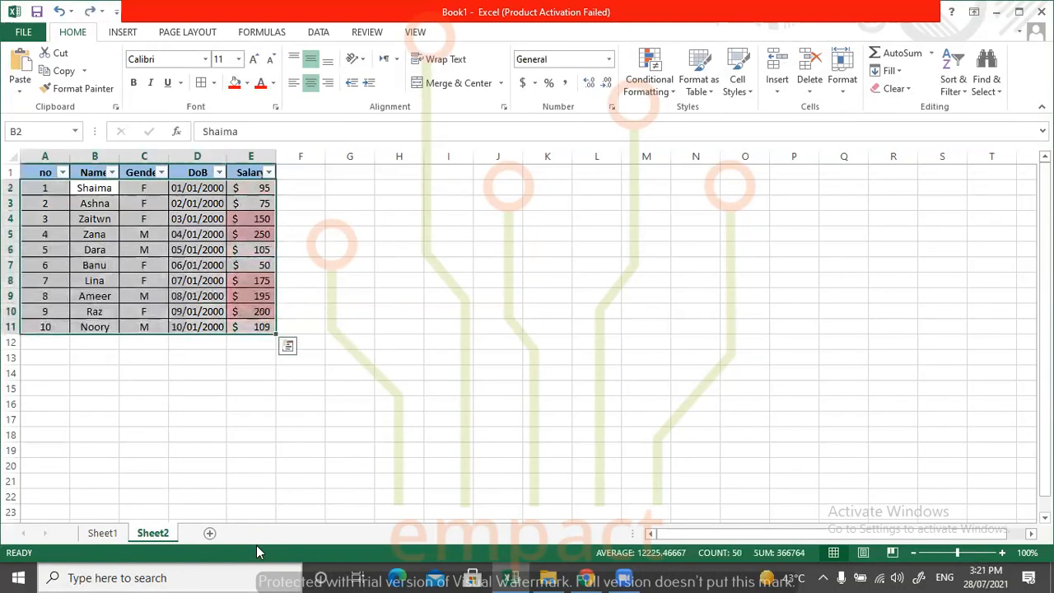
click(545, 268)
drag(89, 188, 101, 327)
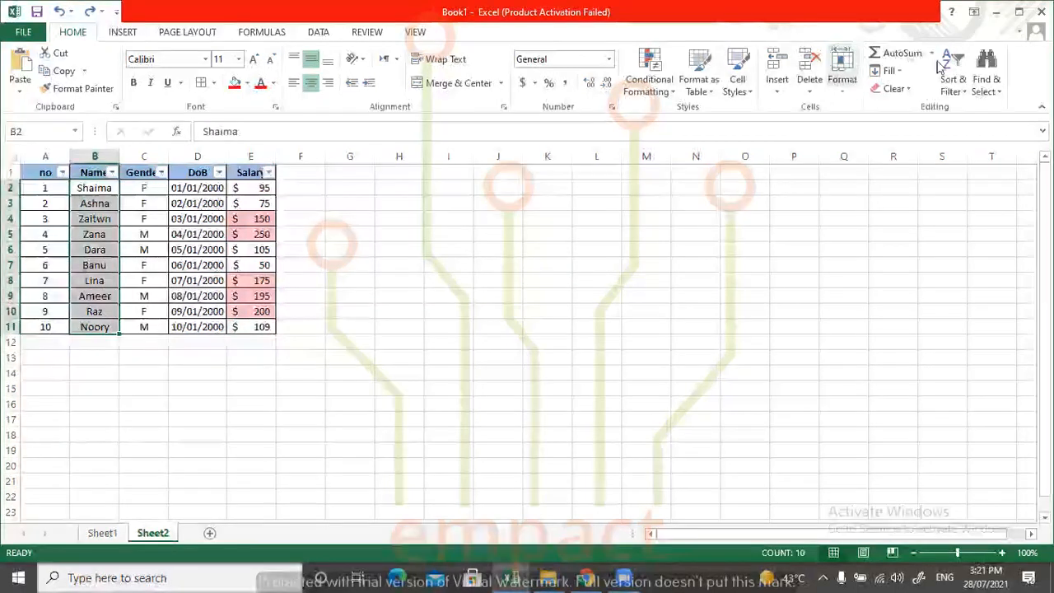
click(952, 87)
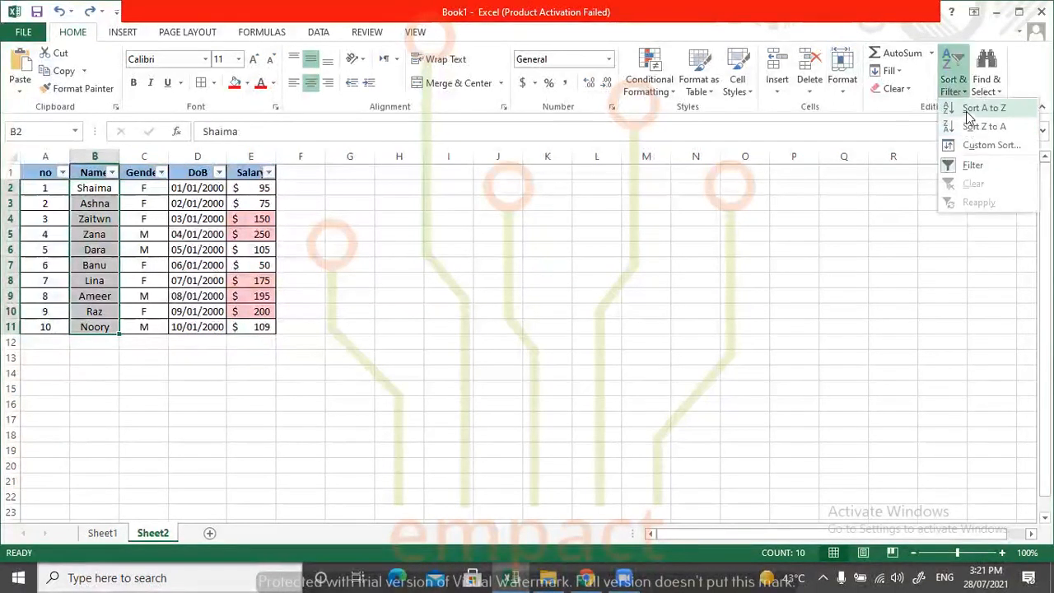
click(972, 109)
click(255, 265)
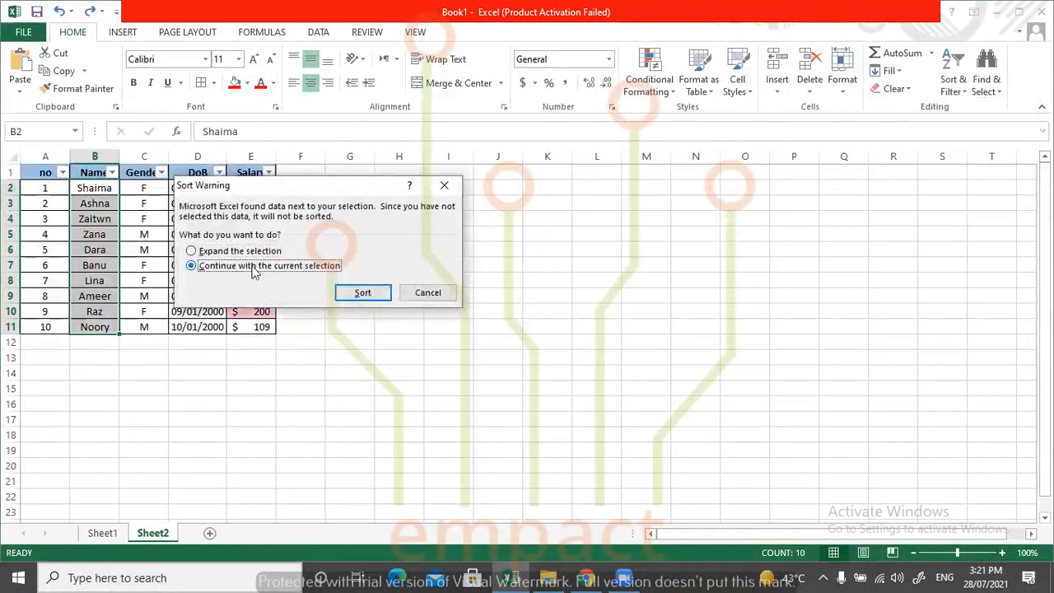
click(346, 294)
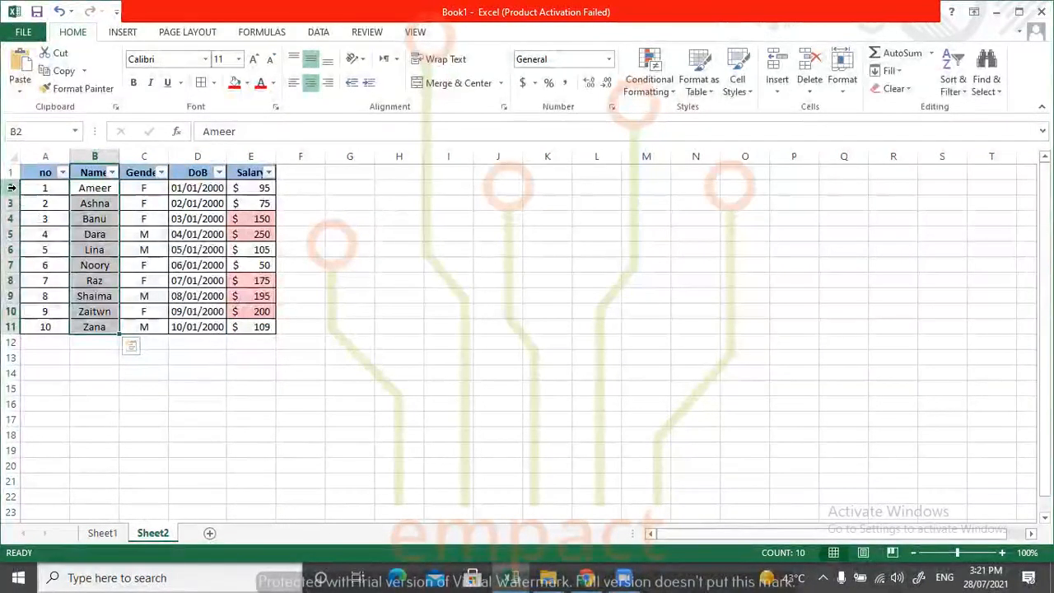
Compare the number, gender, date and salary beside the names in rows 2 and 9 after sorting the Name cells alone.
click(11, 188)
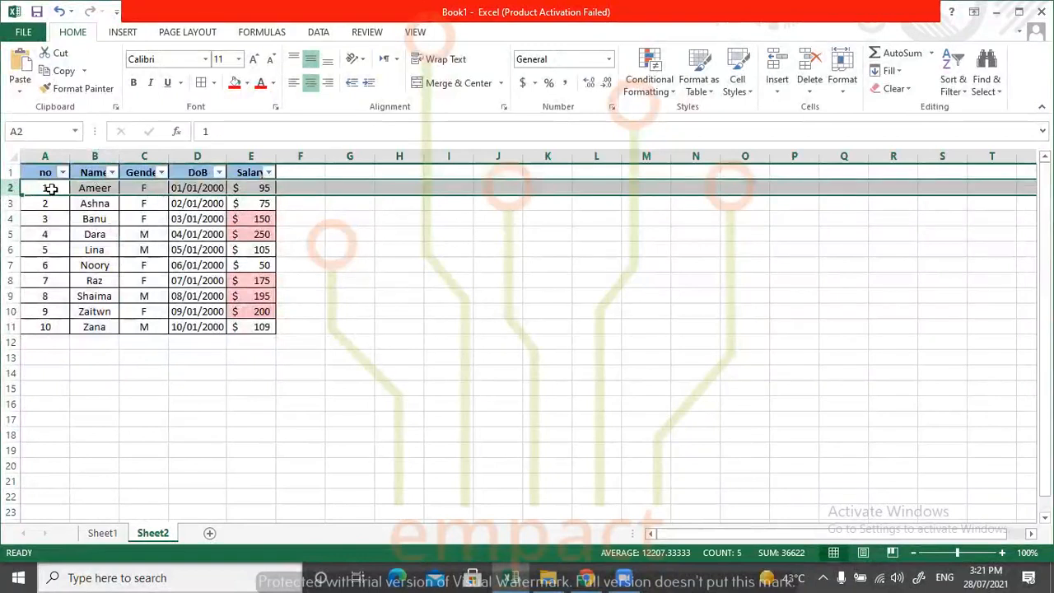
click(94, 187)
click(47, 188)
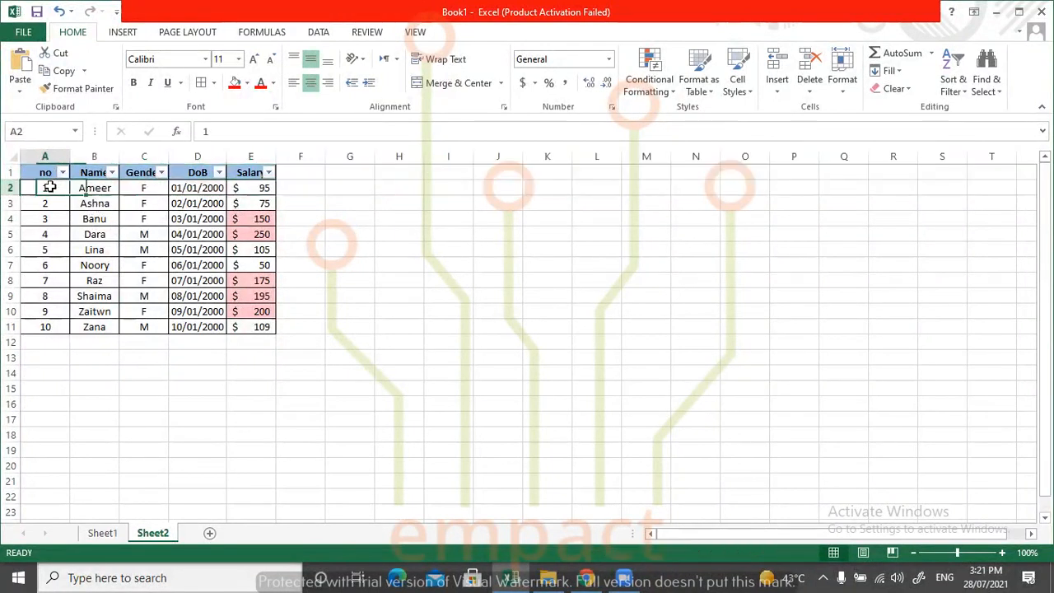
click(153, 188)
click(195, 188)
click(246, 188)
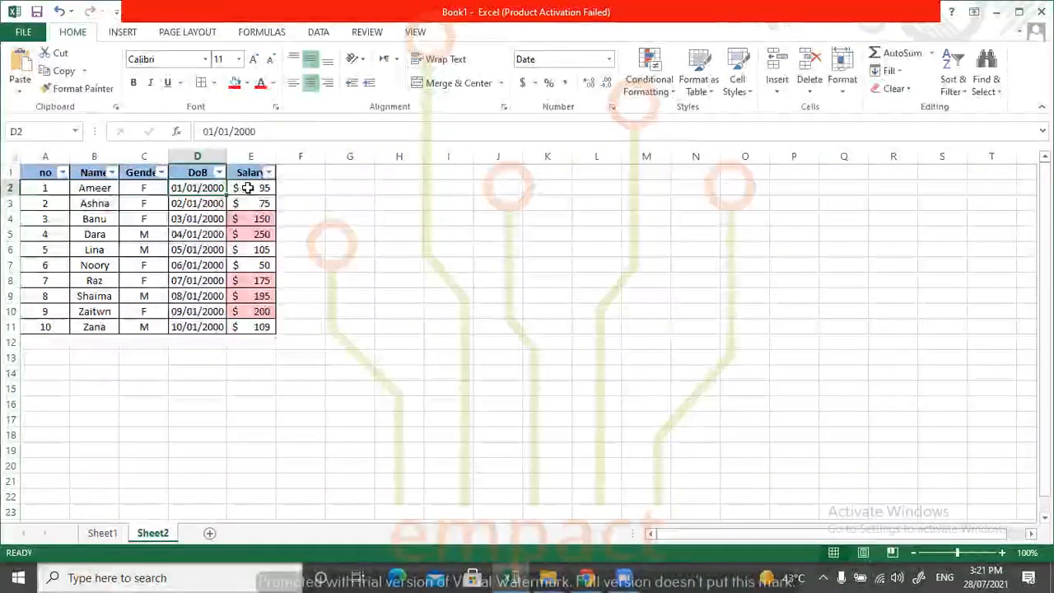
click(95, 296)
click(145, 295)
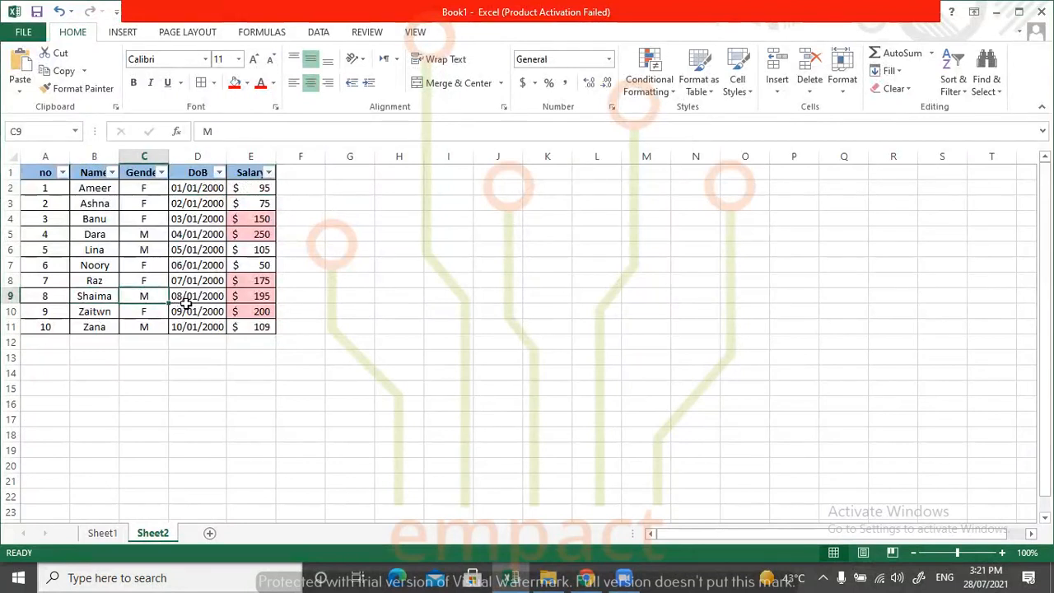
click(183, 299)
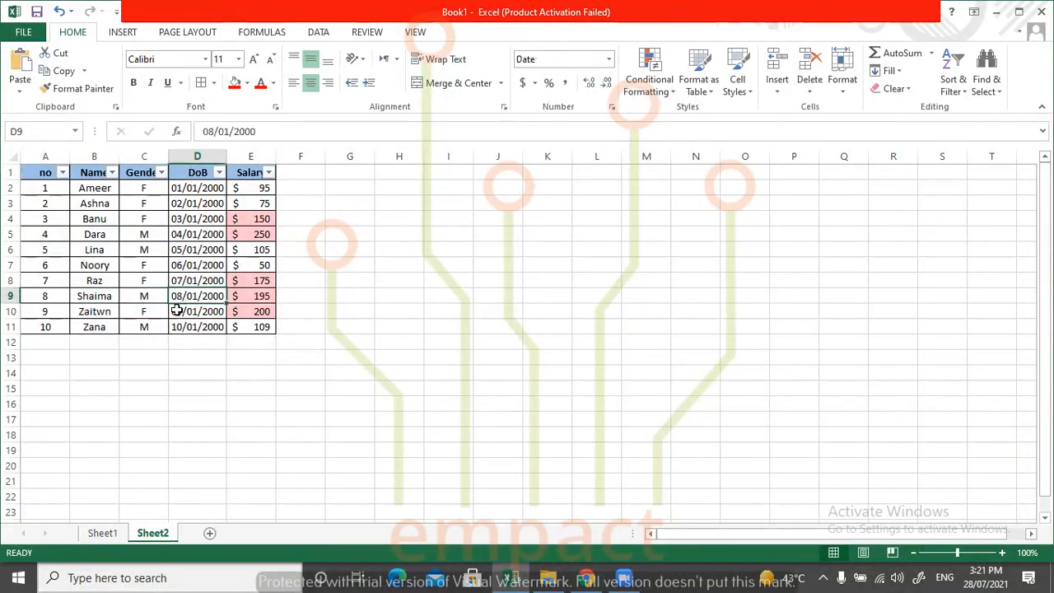
click(247, 294)
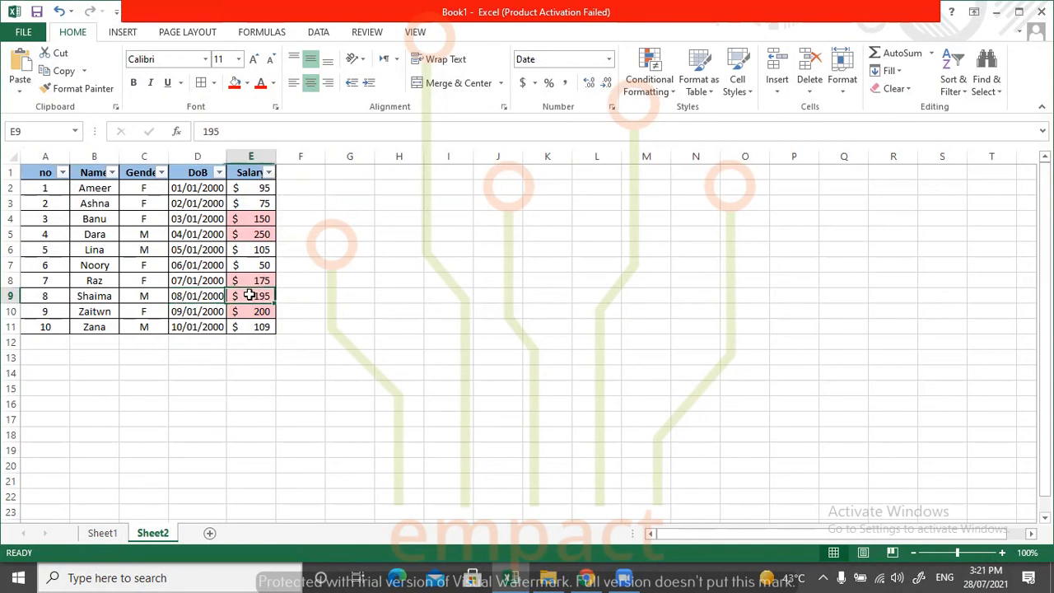
click(305, 366)
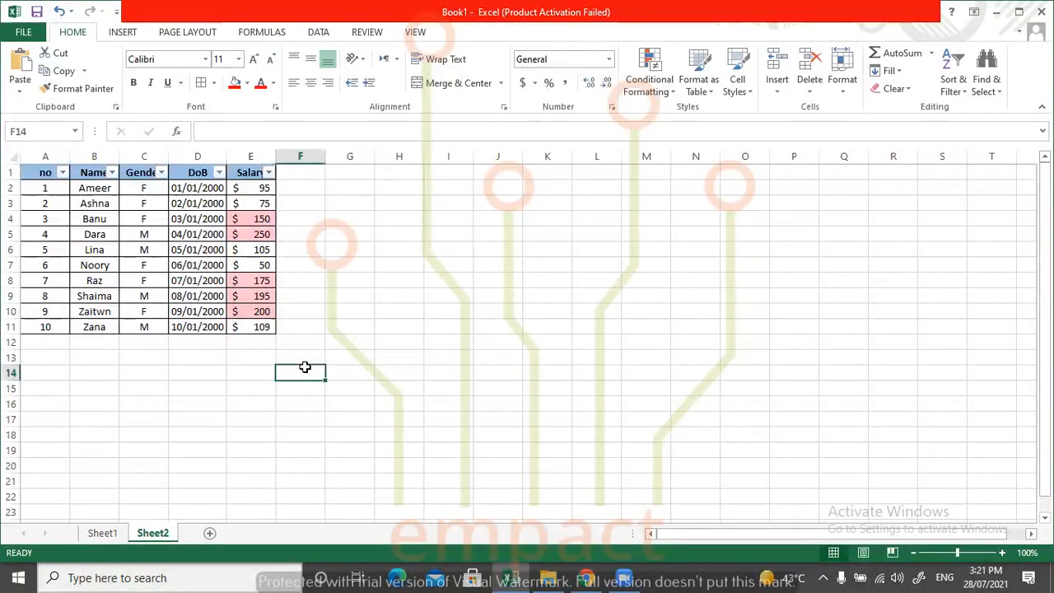
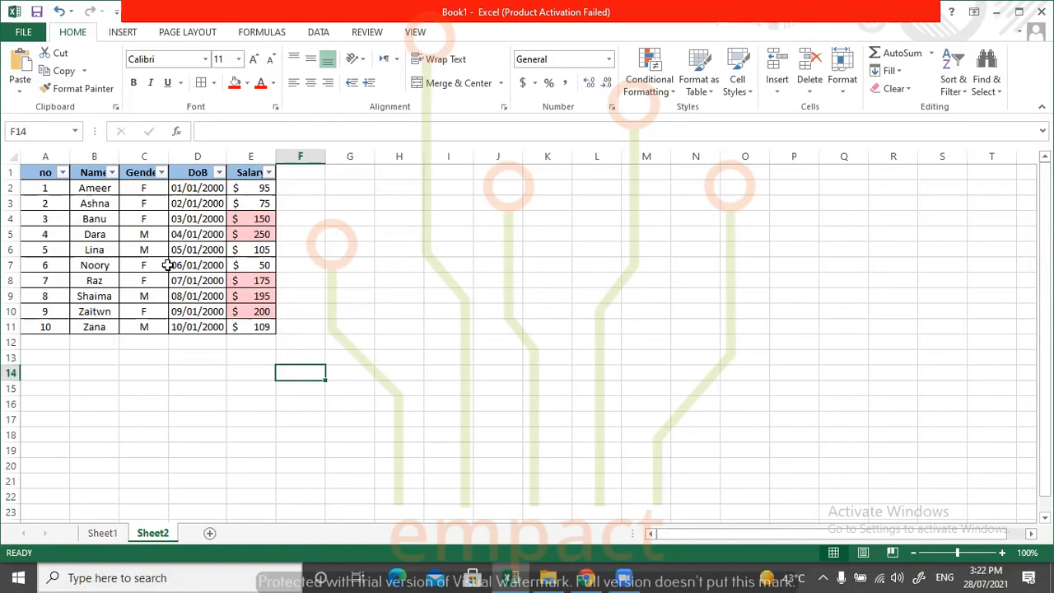
Inspect the name, gender, date of birth and salary in row 2 one by one after the names-only sort.
drag(101, 189, 112, 326)
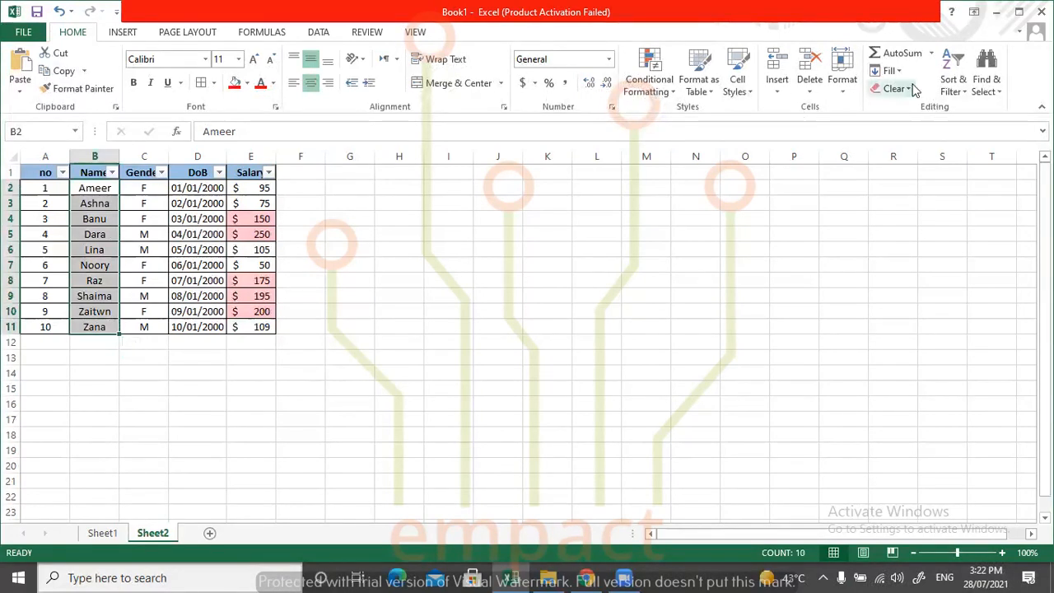
click(952, 86)
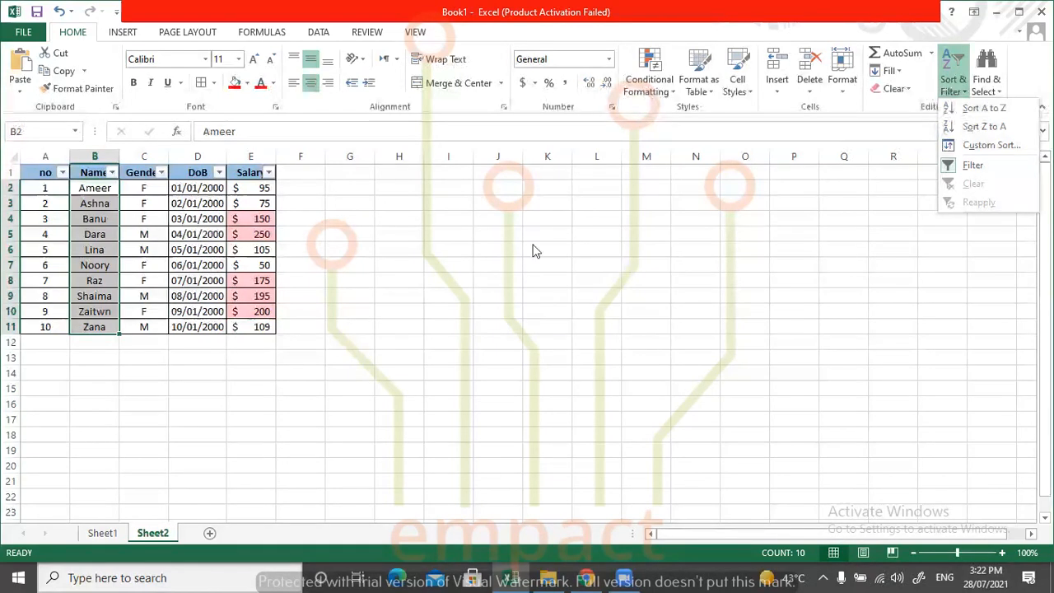
key(Escape)
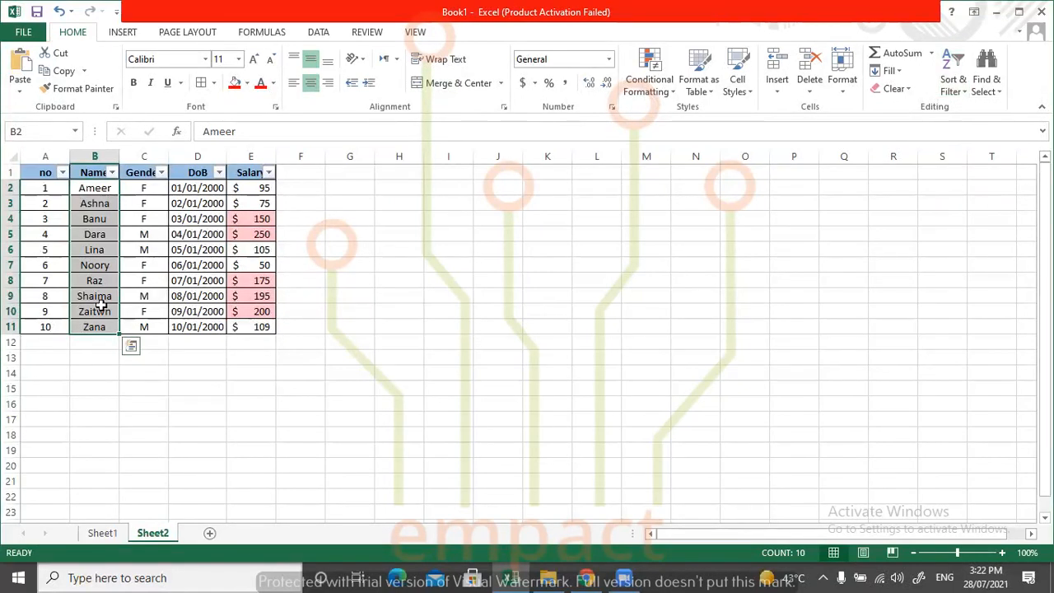
click(104, 189)
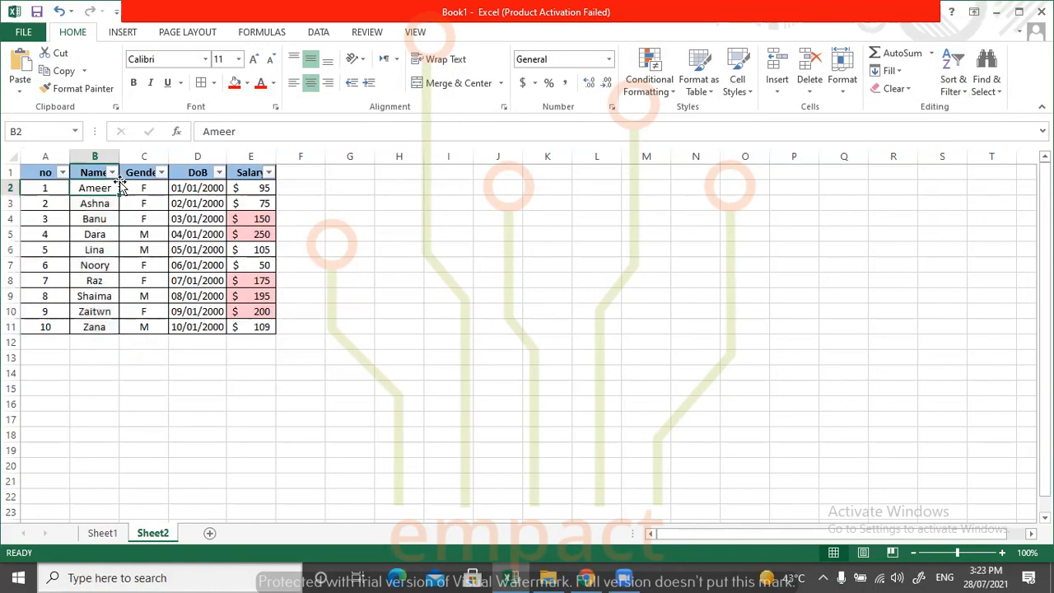
click(145, 187)
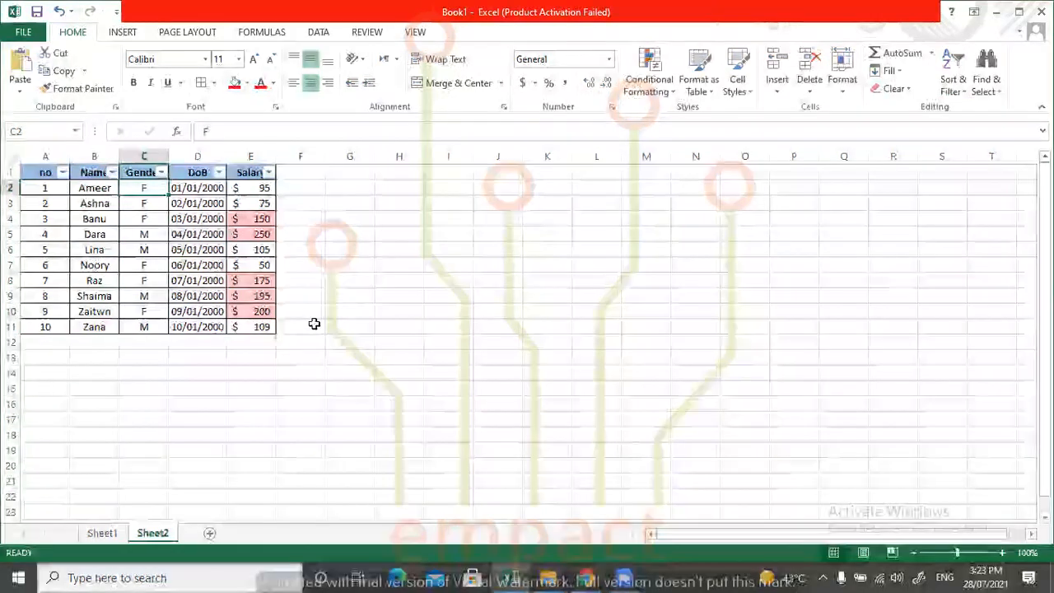
click(198, 188)
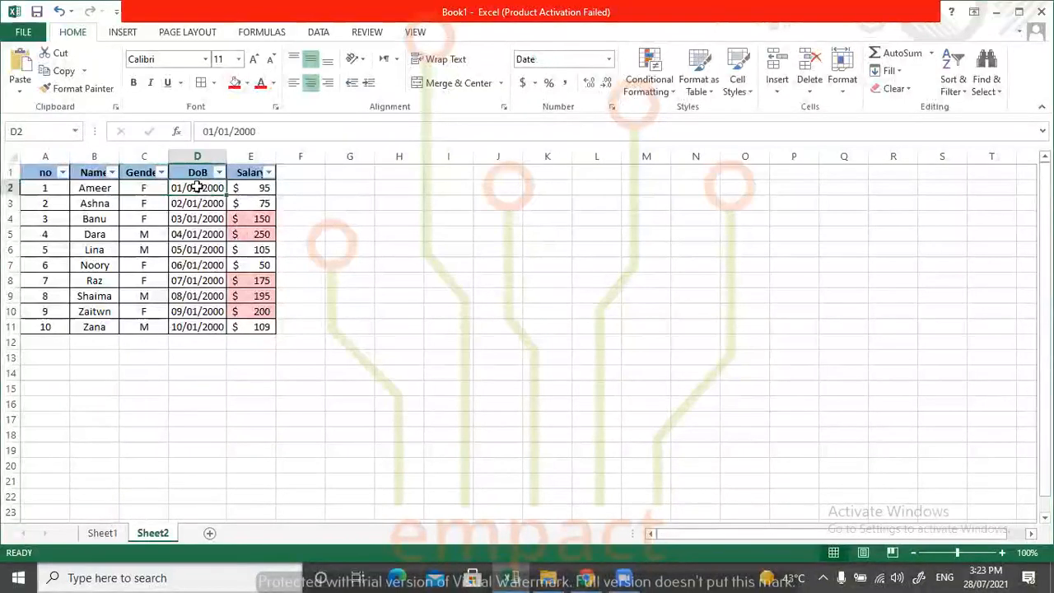
click(238, 188)
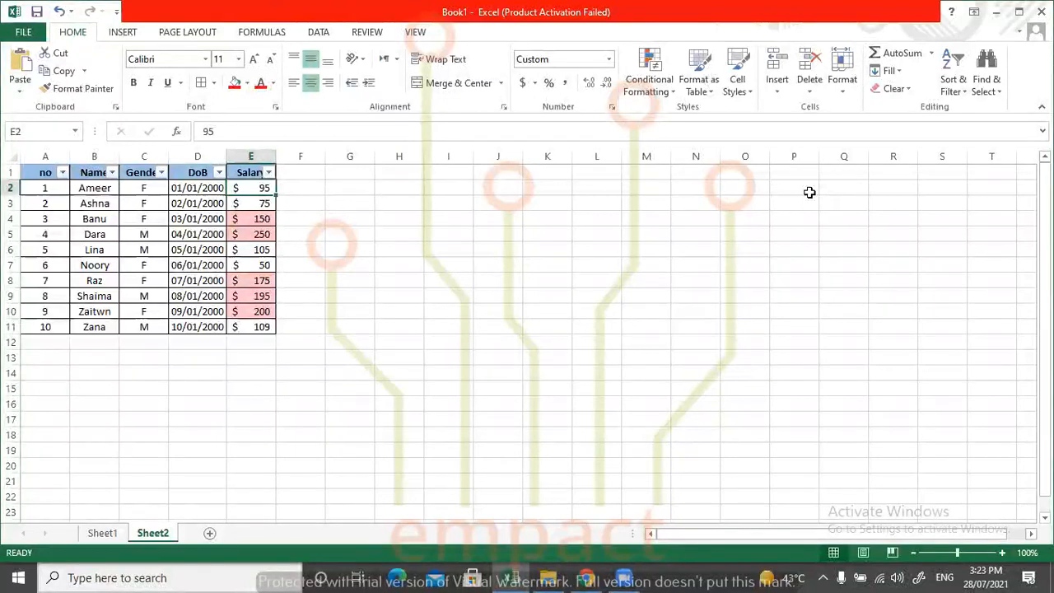
Undo the names-only sort and sort cells B2:B11 from A to Z with the selection expanded.
key(ctrl+z)
click(186, 248)
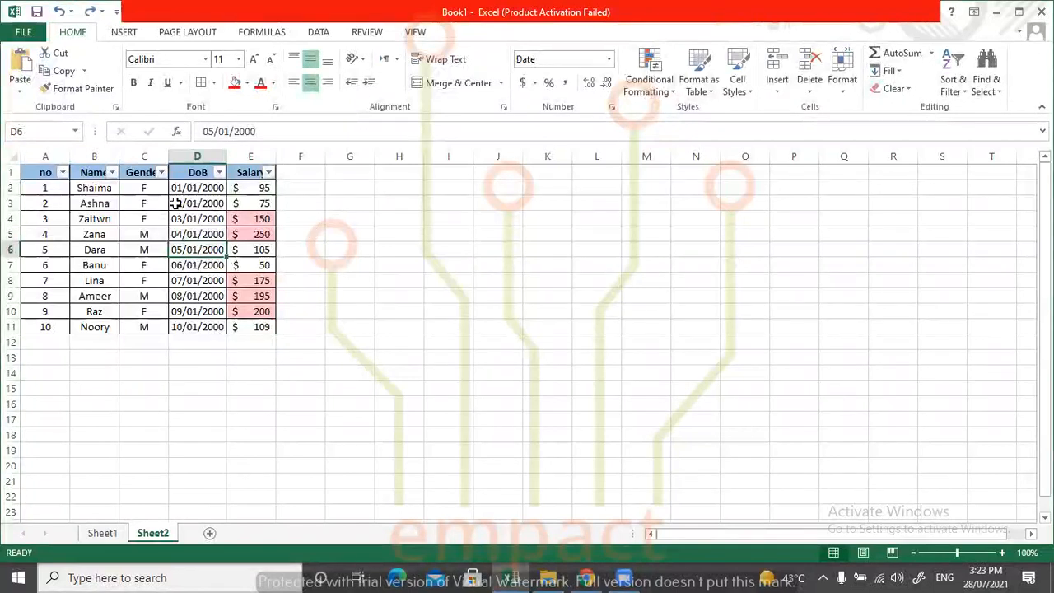
drag(97, 189, 108, 327)
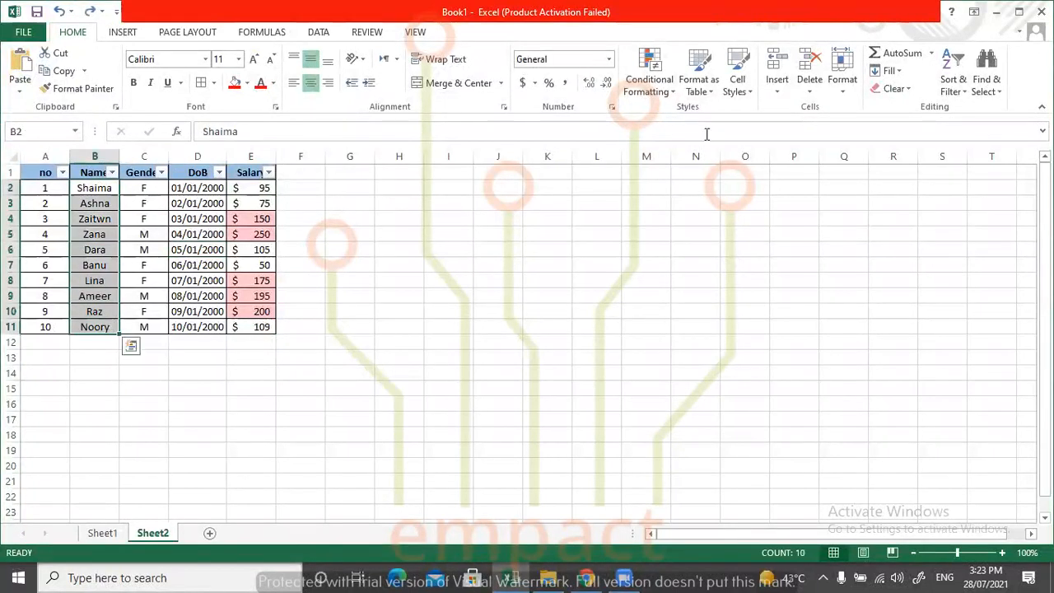
click(953, 76)
click(967, 112)
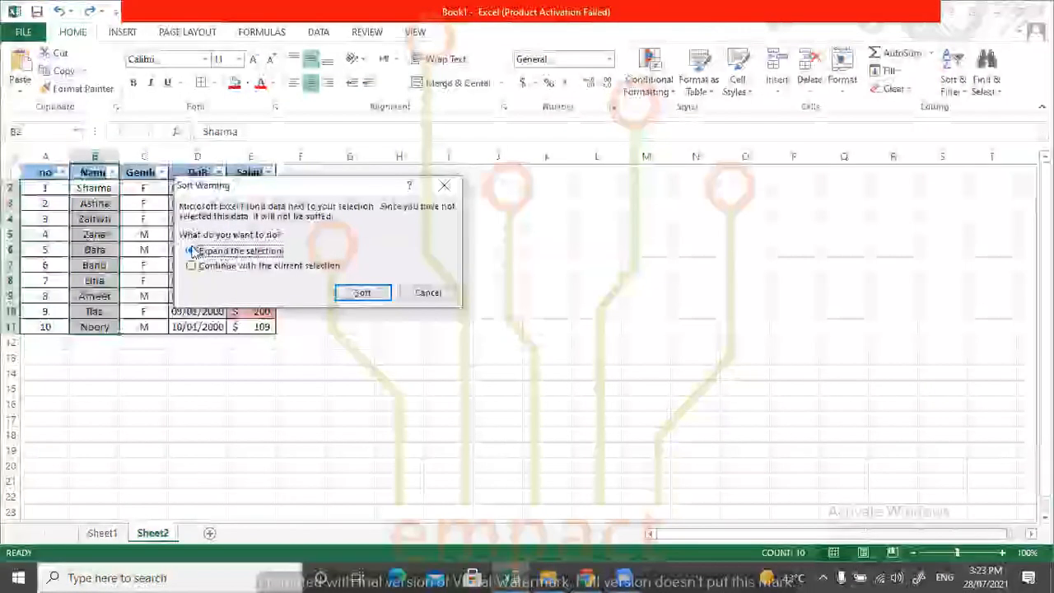
click(362, 293)
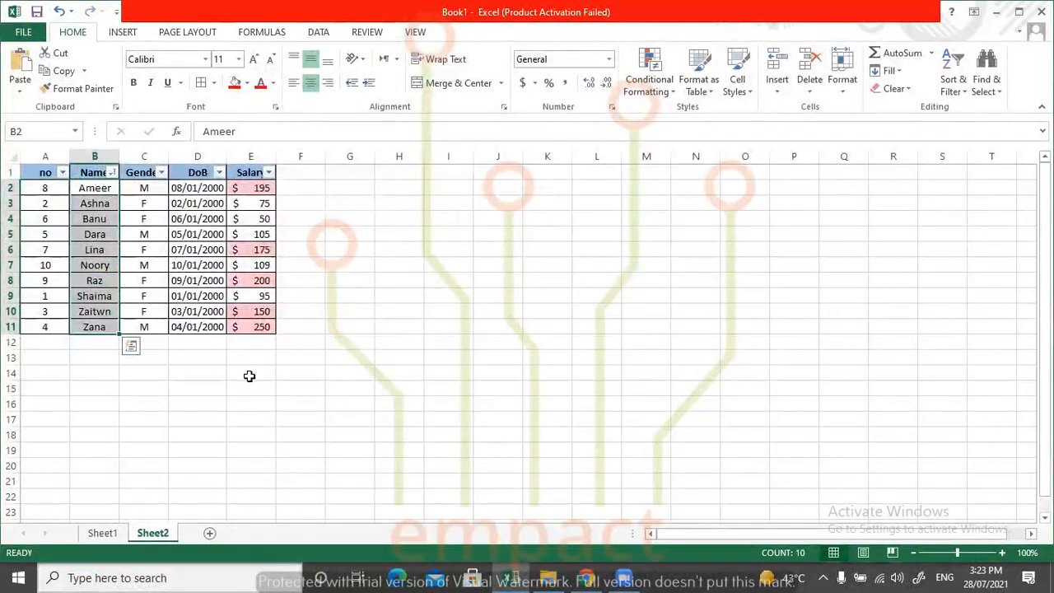
Renumber the no column from 1 to 10 in A2:A11, restarting with 1, 2, 3 and filling the series down.
click(46, 187)
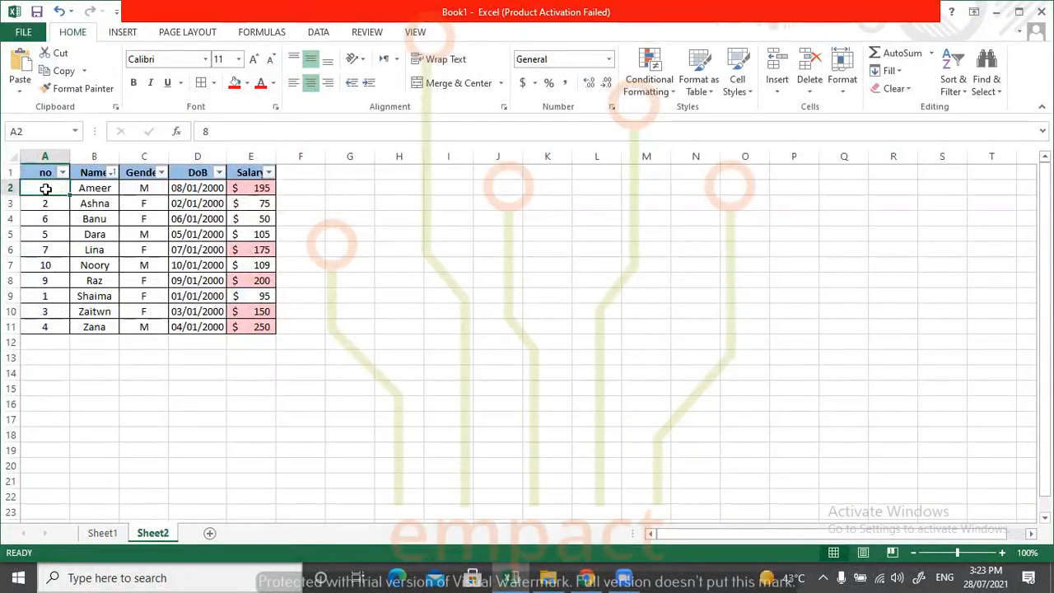
text(1)
key(Return)
key(Return)
text(63)
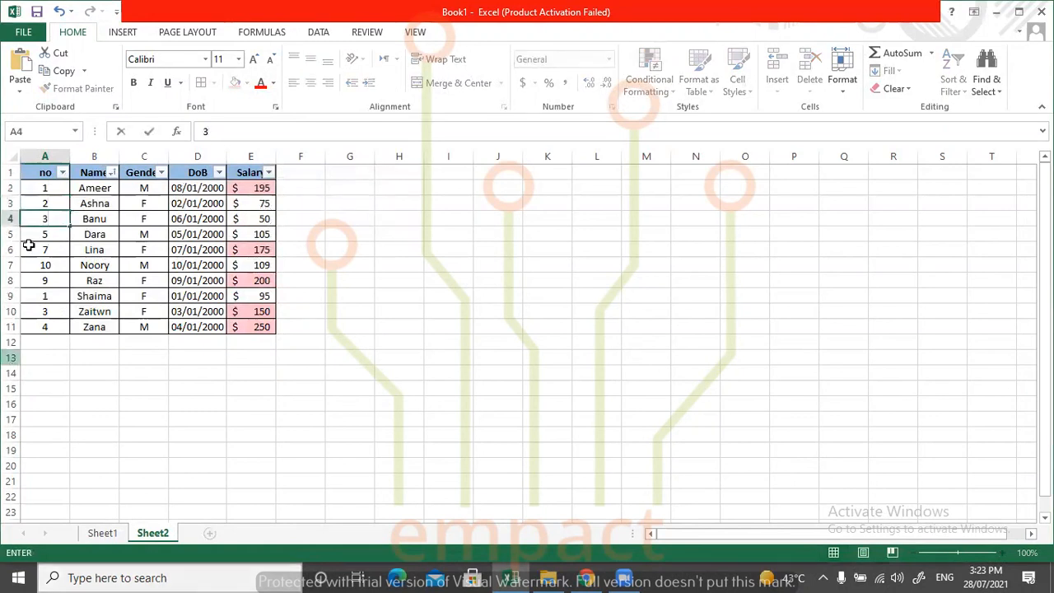
click(49, 189)
drag(49, 188, 72, 331)
click(367, 340)
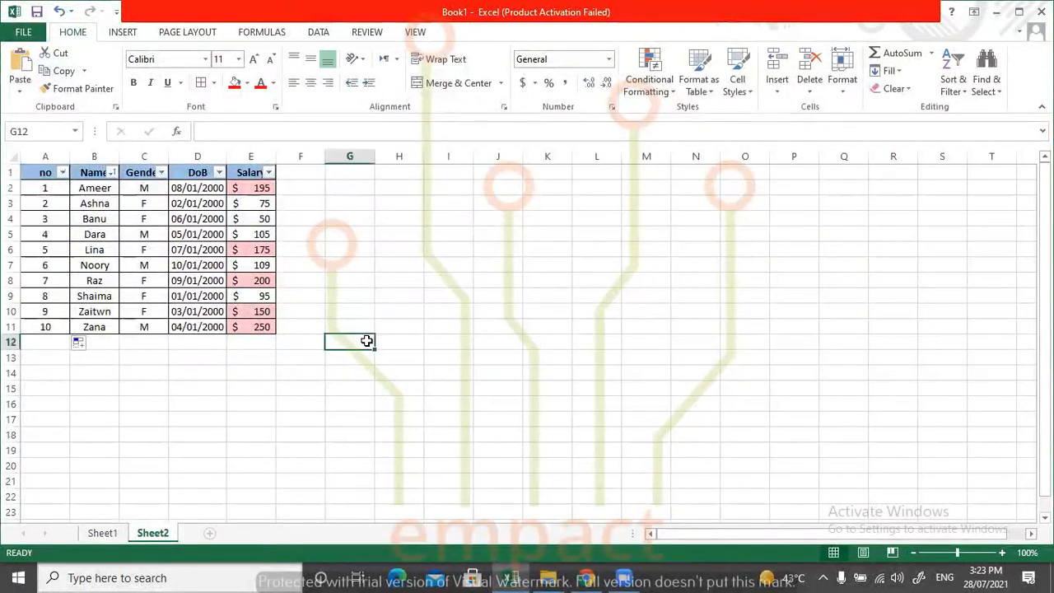
click(963, 92)
click(986, 91)
click(957, 89)
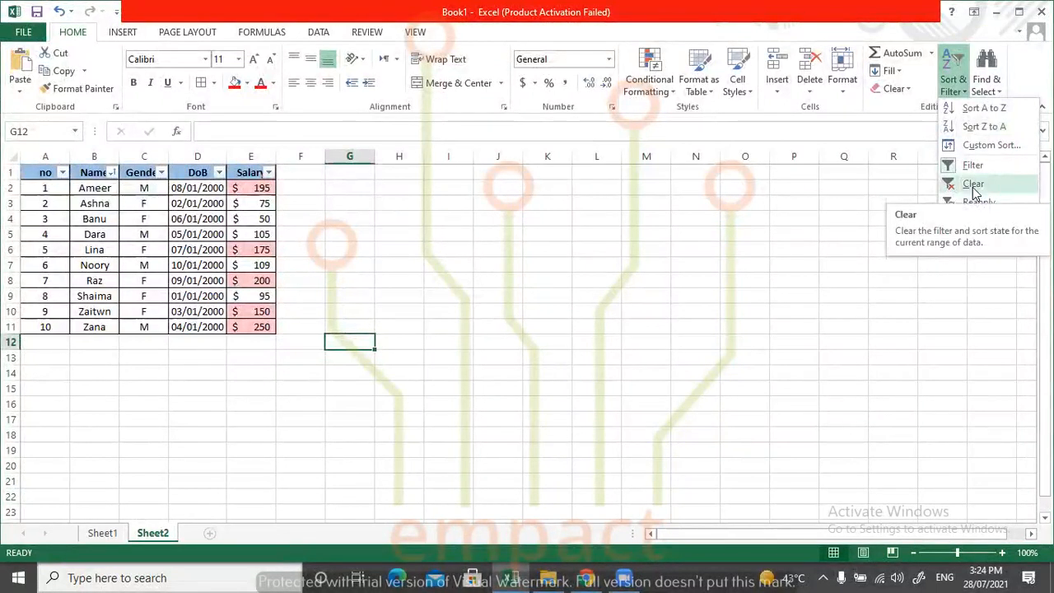
click(436, 305)
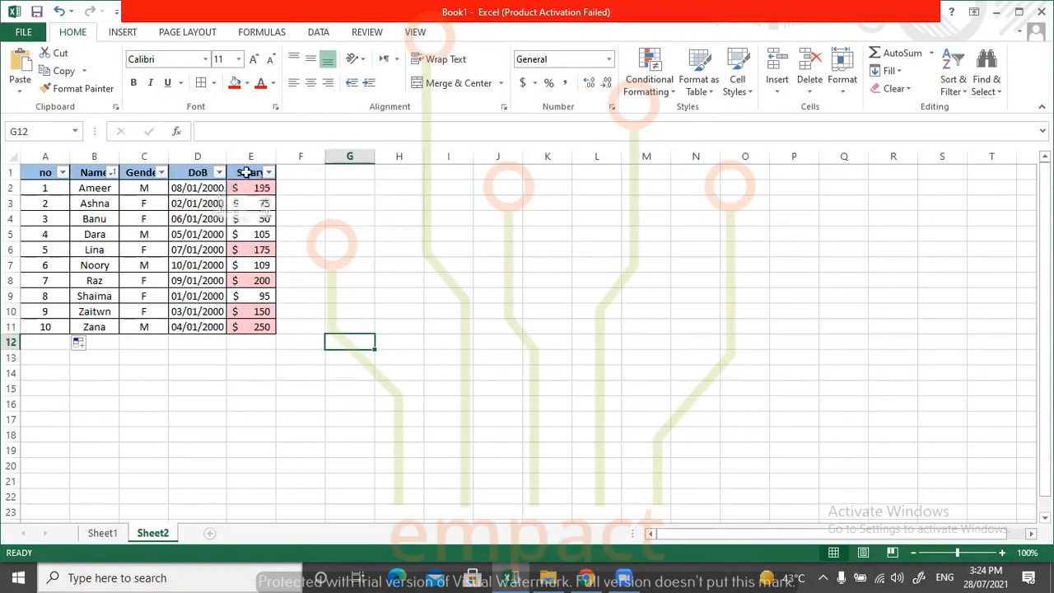
Filter the Salary column by its pink cell color, and clear the table's filter and sort state.
click(269, 172)
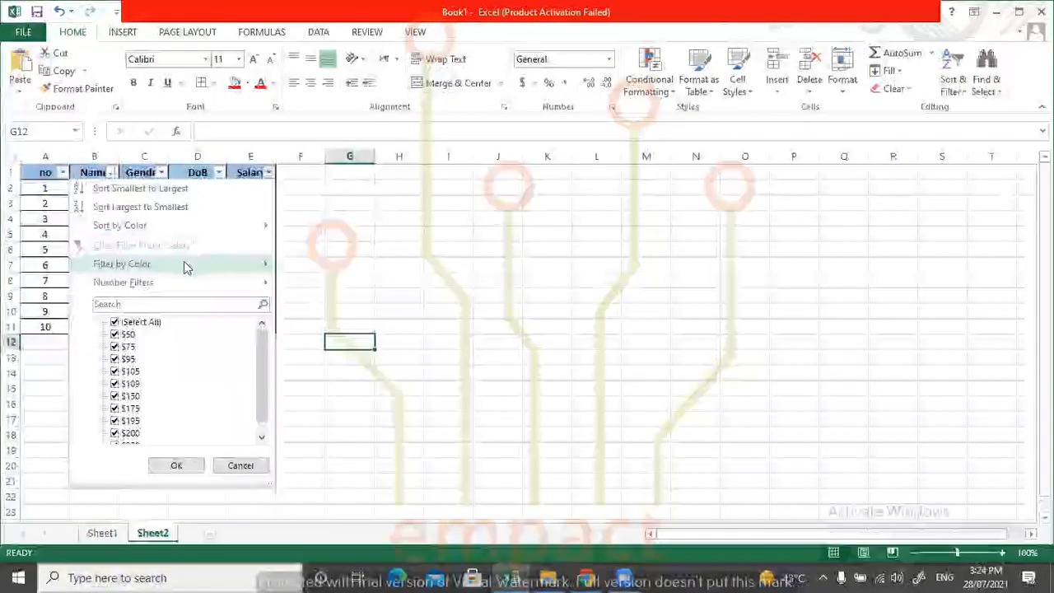
mouse_move(185, 268)
click(327, 284)
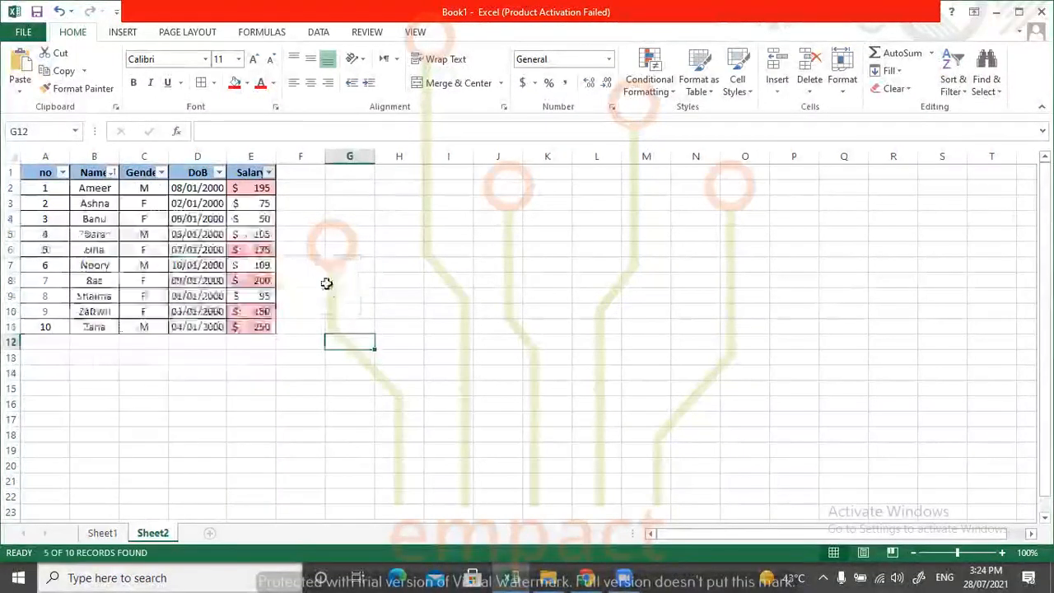
click(952, 86)
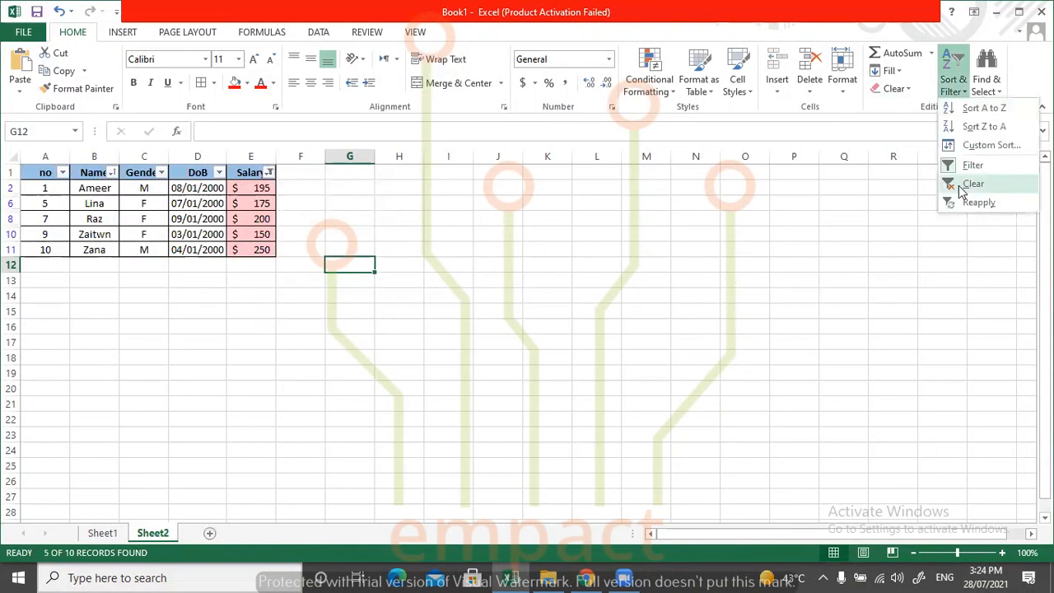
click(960, 188)
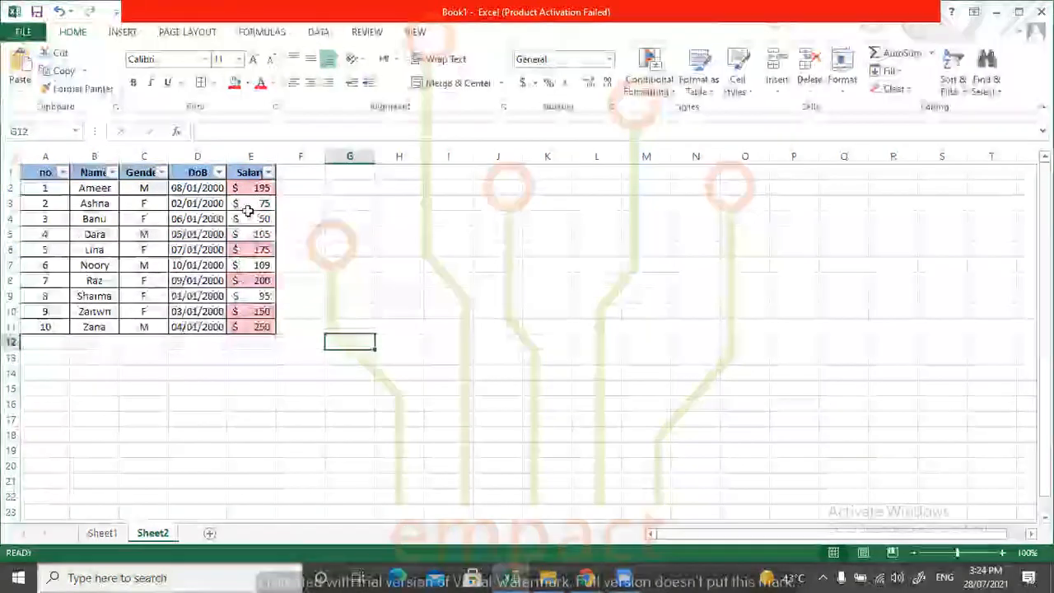
Undo the clearing of the filter and sort state, and clear only the filter from the Salary column.
key(ctrl+z)
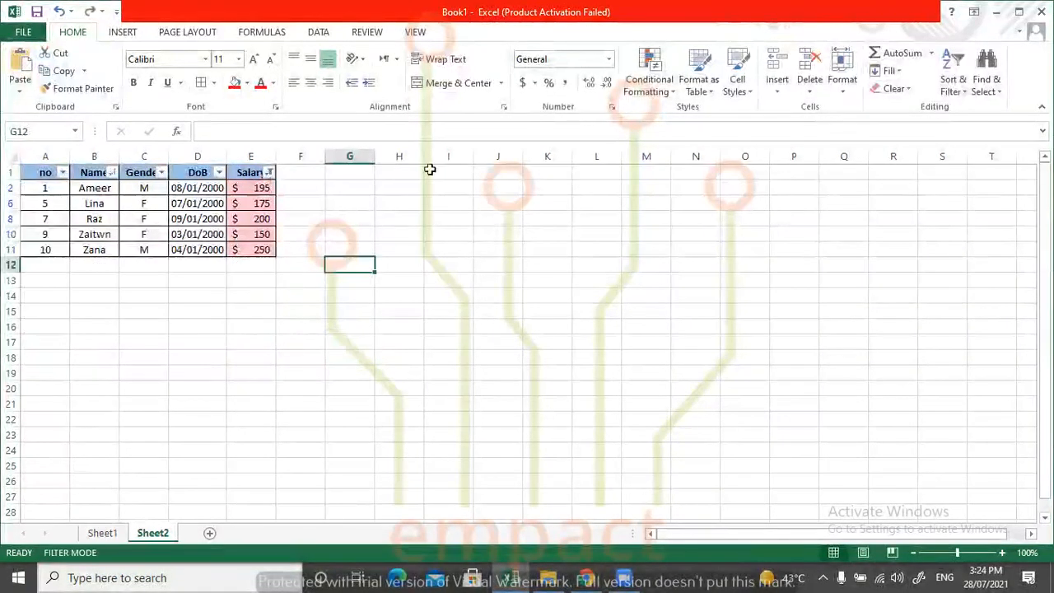
click(269, 172)
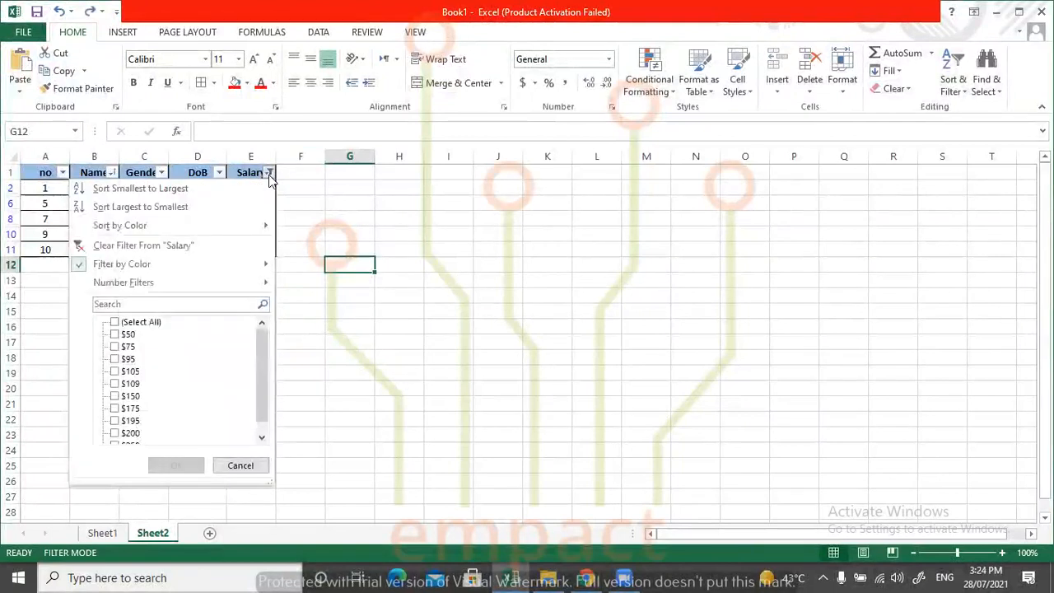
click(184, 249)
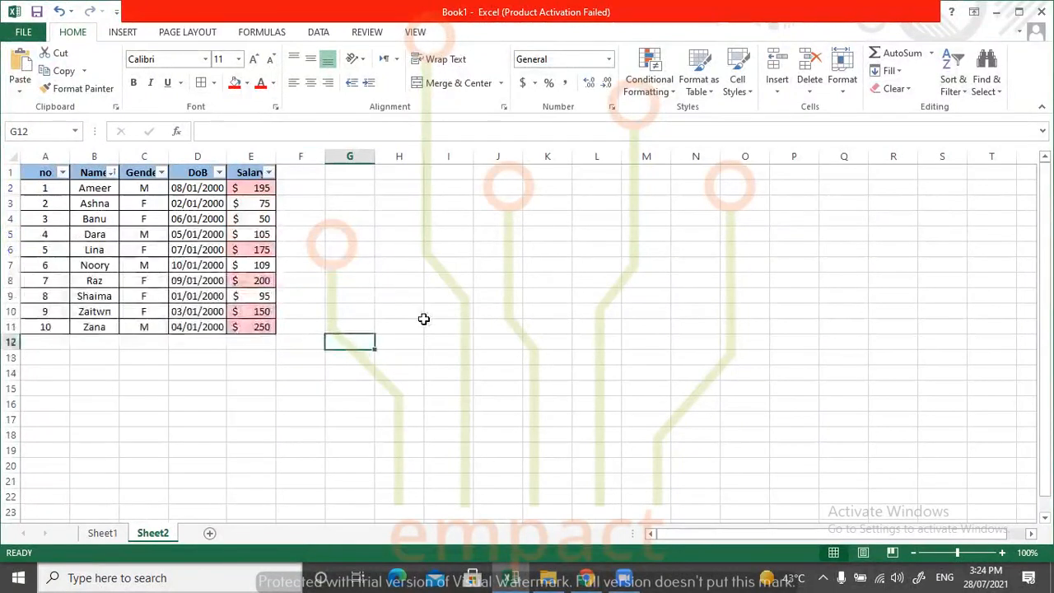
click(425, 298)
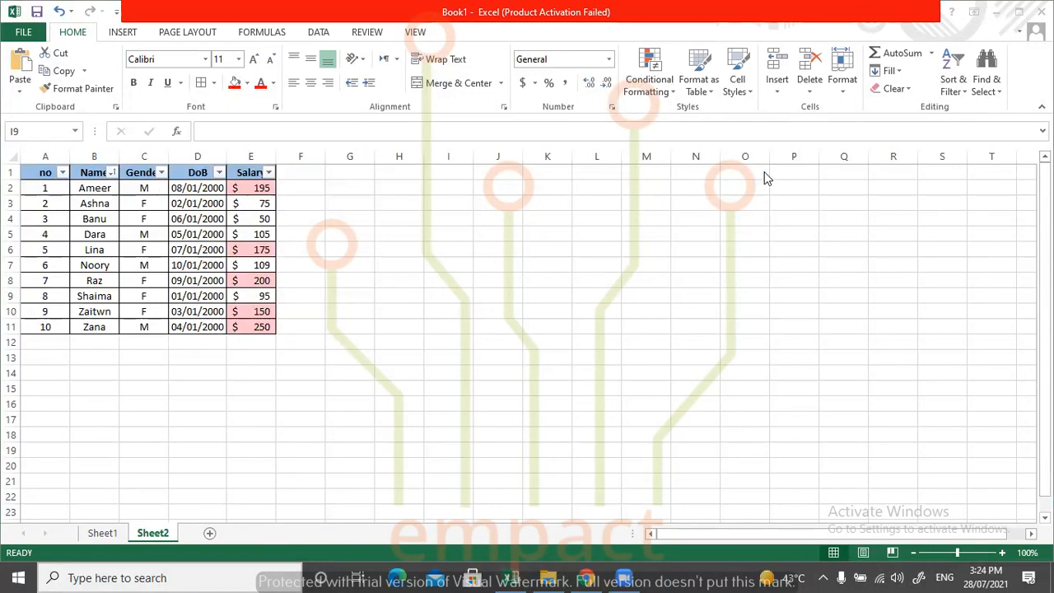
click(983, 78)
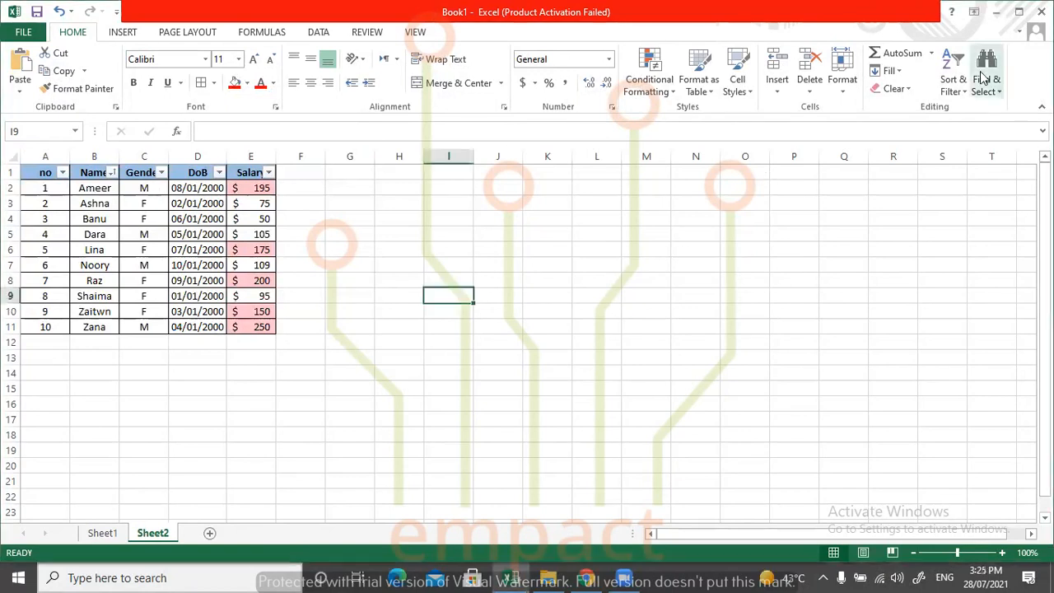
click(983, 79)
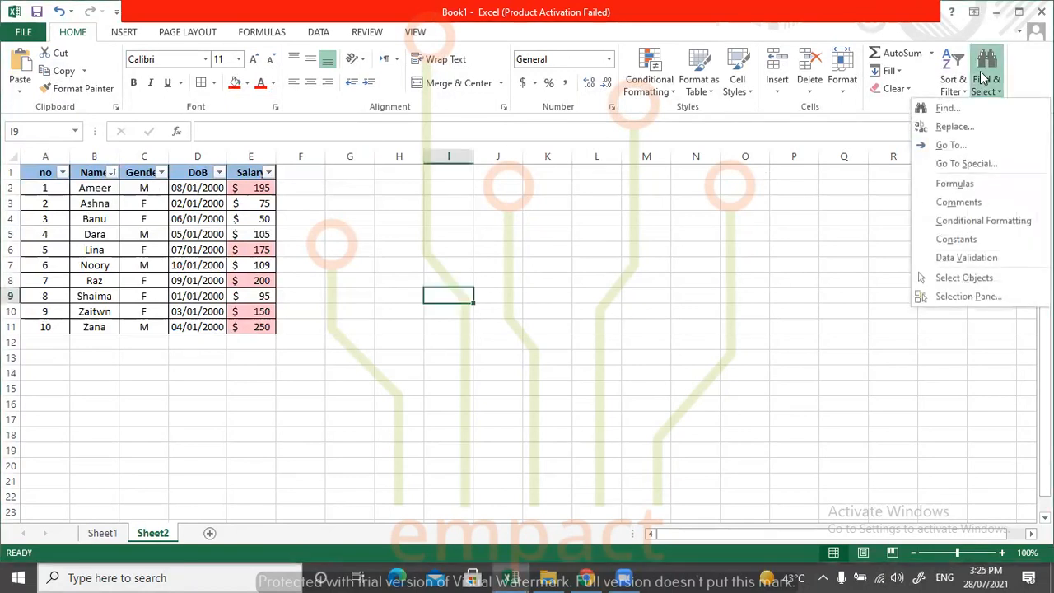
click(859, 199)
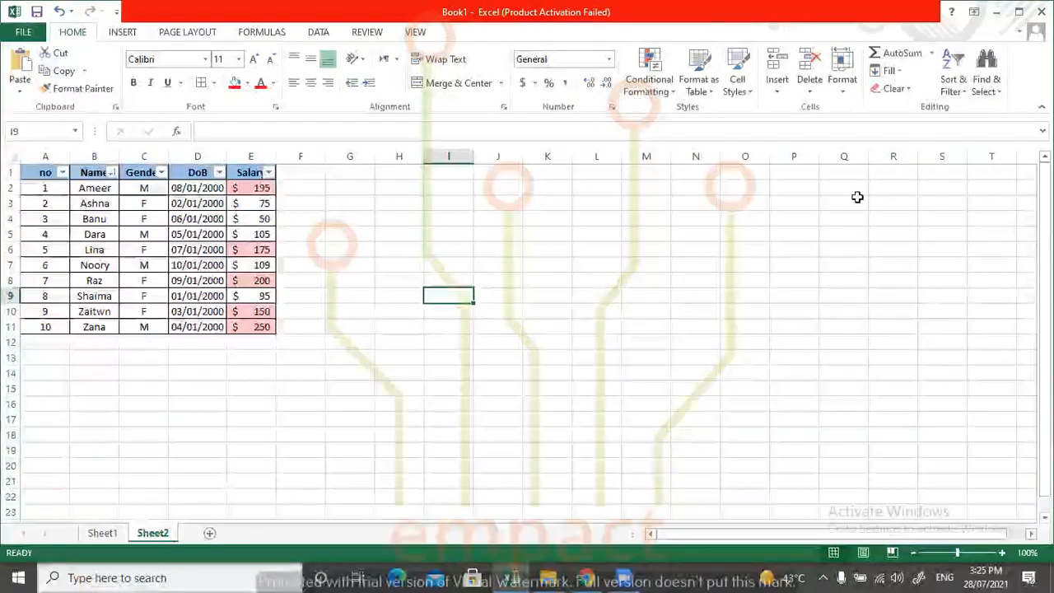
click(878, 53)
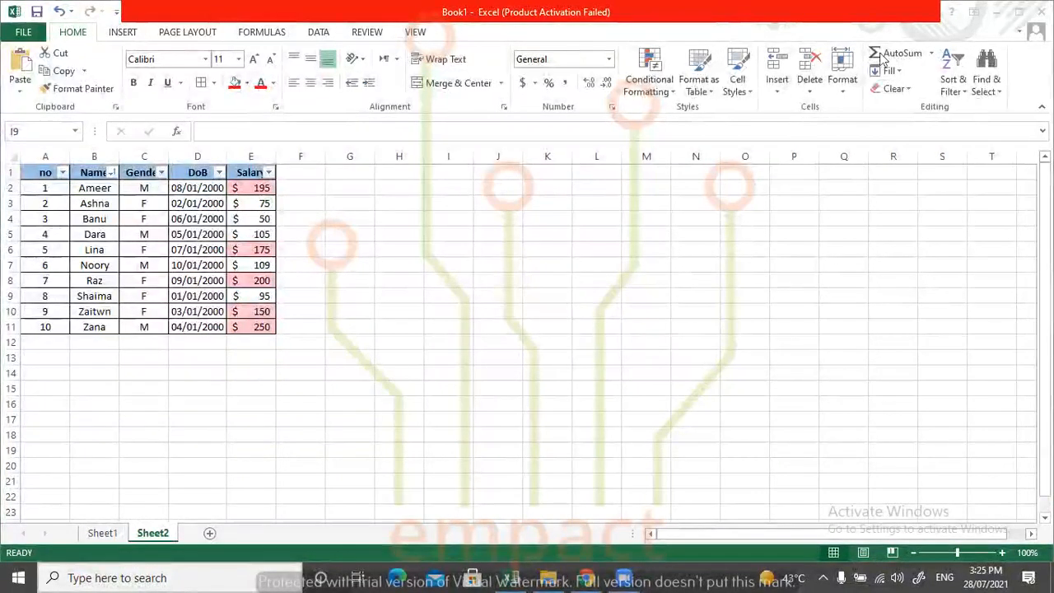
click(931, 57)
click(931, 57)
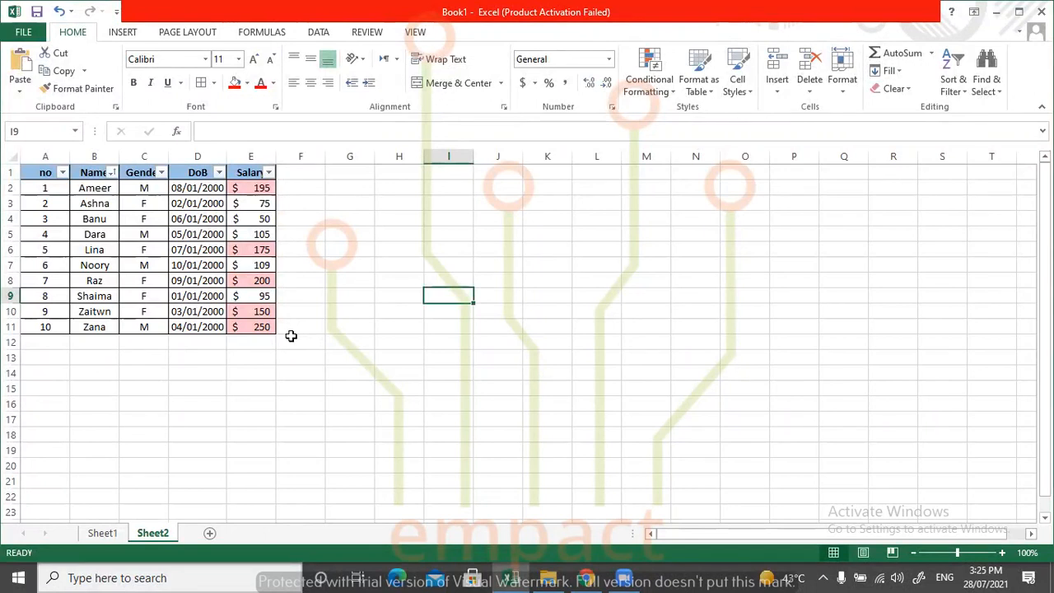
double_click(461, 296)
text(+)
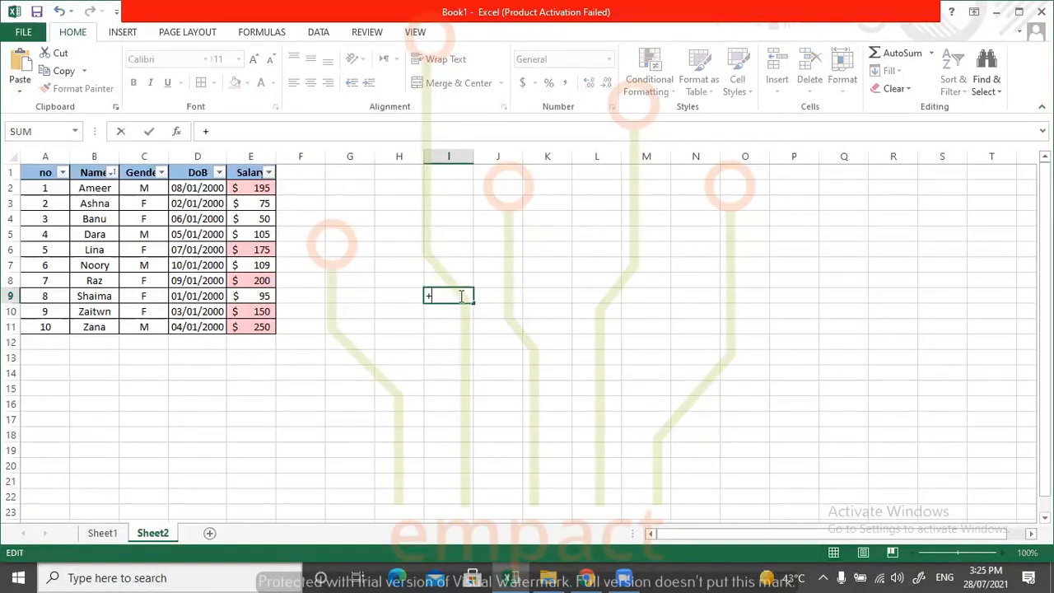
key(BackSpace)
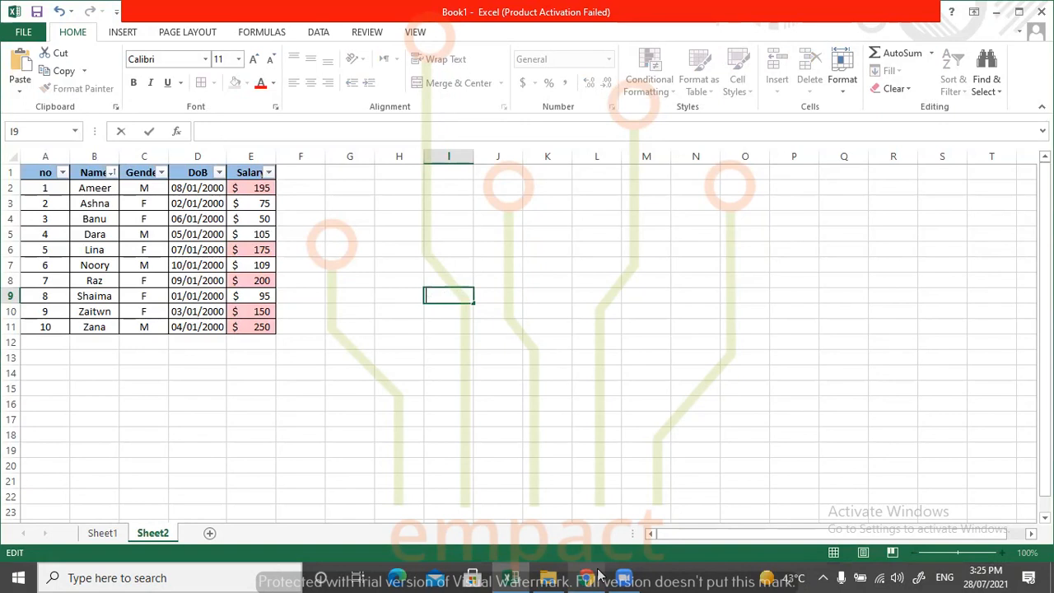
click(463, 264)
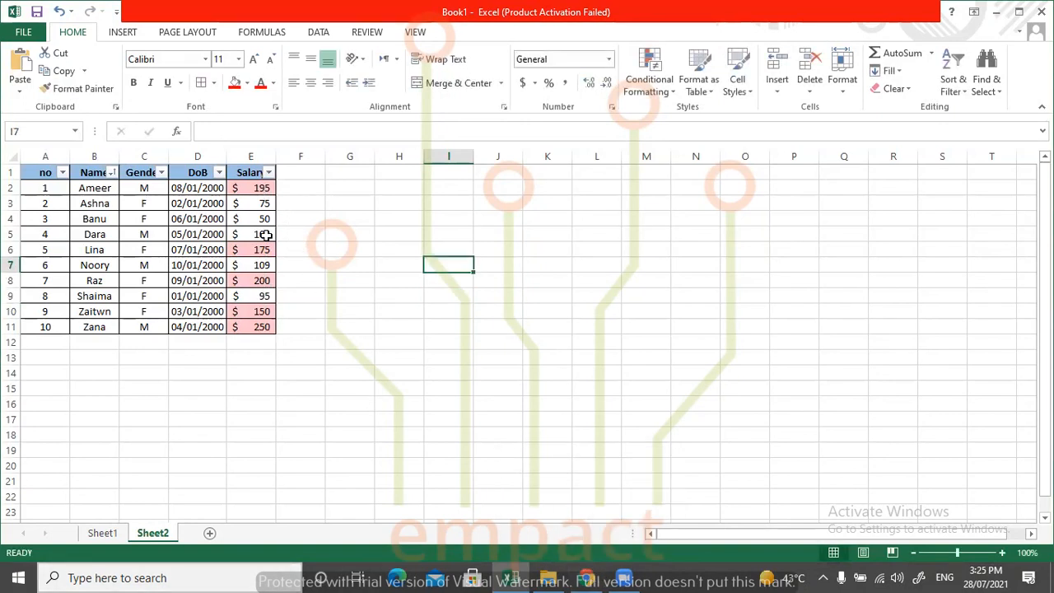
Total the salaries in E2:E11 with AutoSum in cell E12, directly below the Salary column.
click(260, 327)
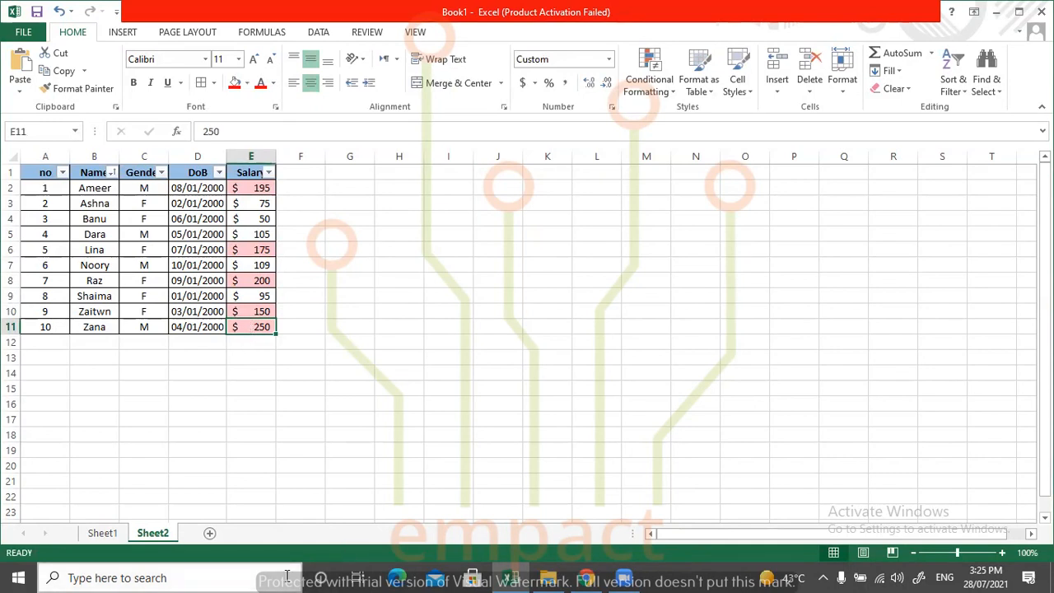
key(Down)
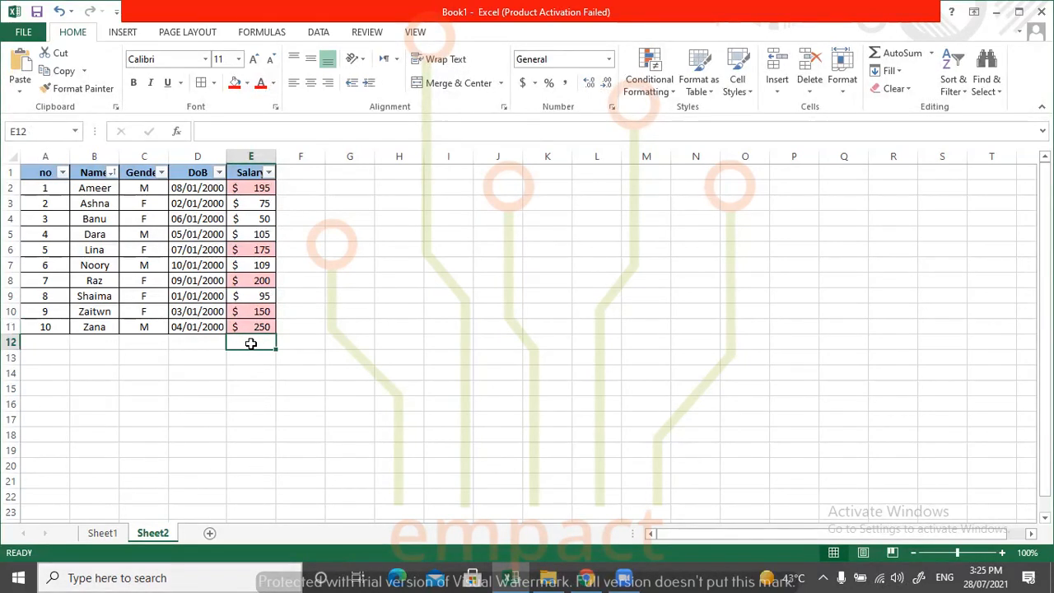
click(902, 56)
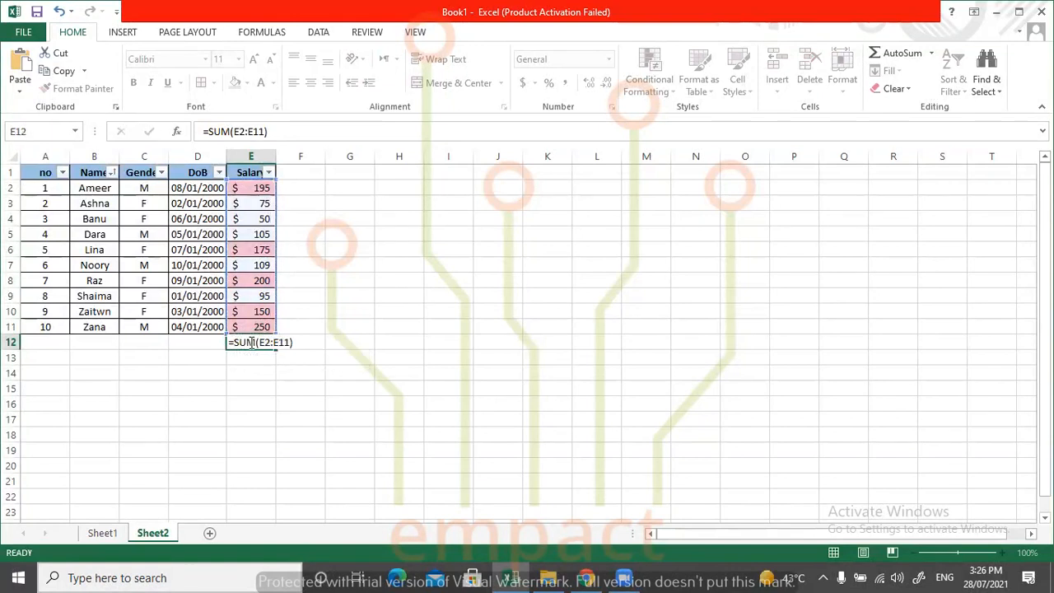
key(Return)
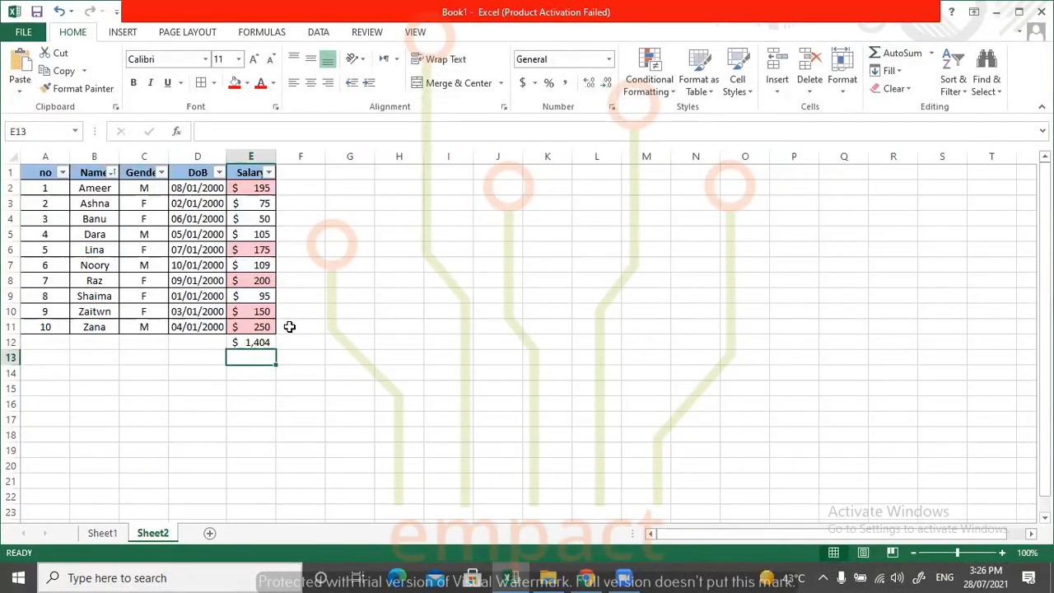
Replace the total in cell E12 with the AutoSum Average of the salaries in E2:E11.
click(256, 342)
key(Delete)
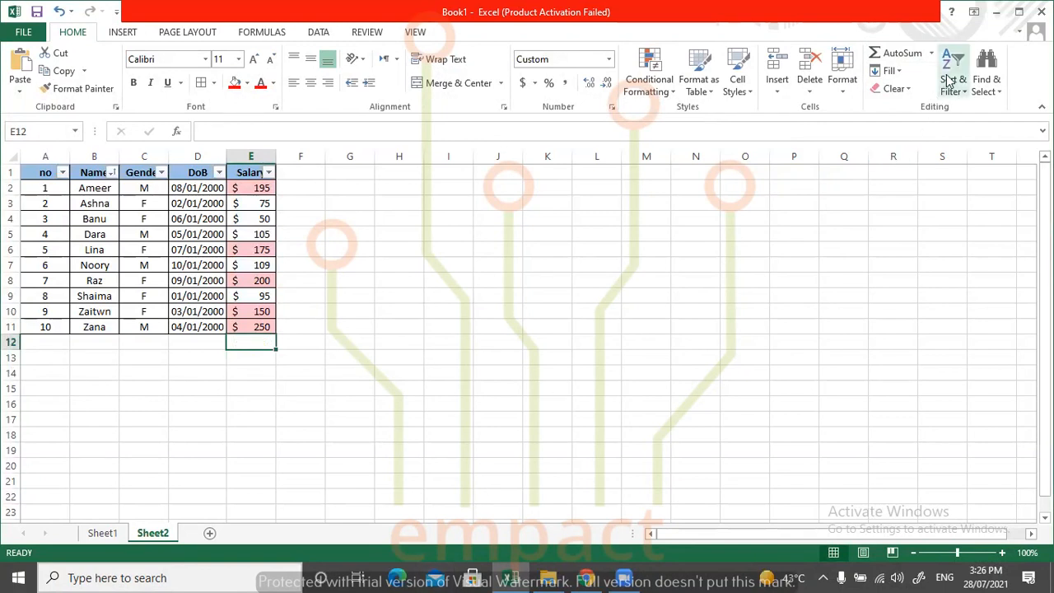
click(929, 54)
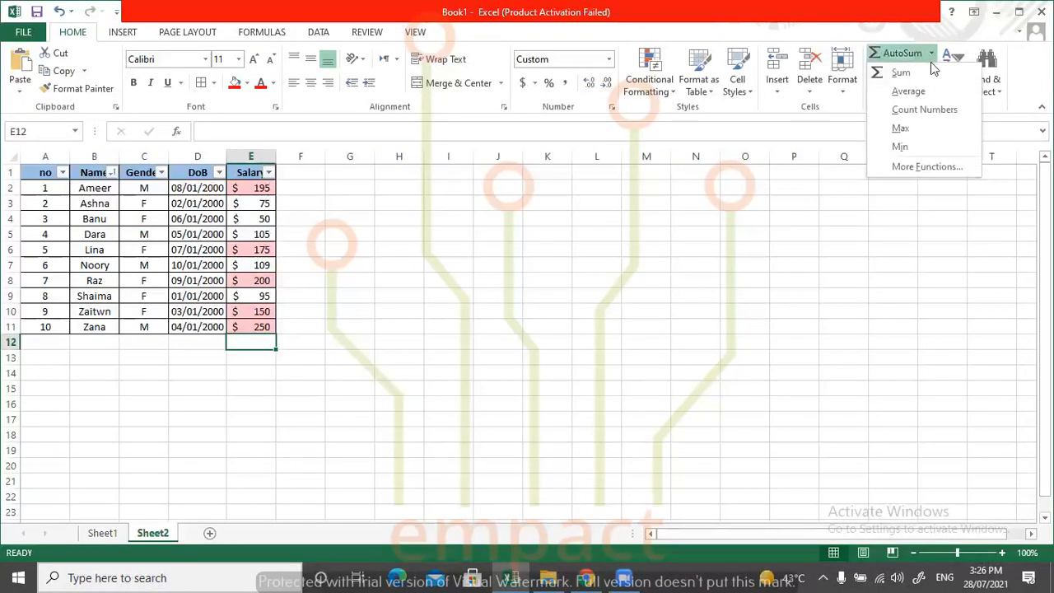
click(923, 90)
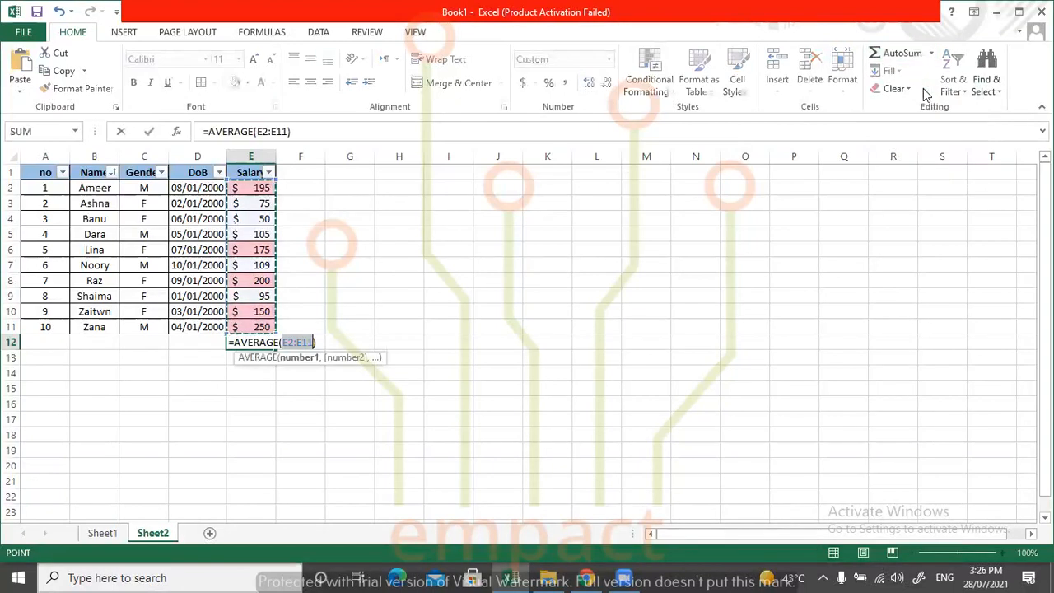
key(Return)
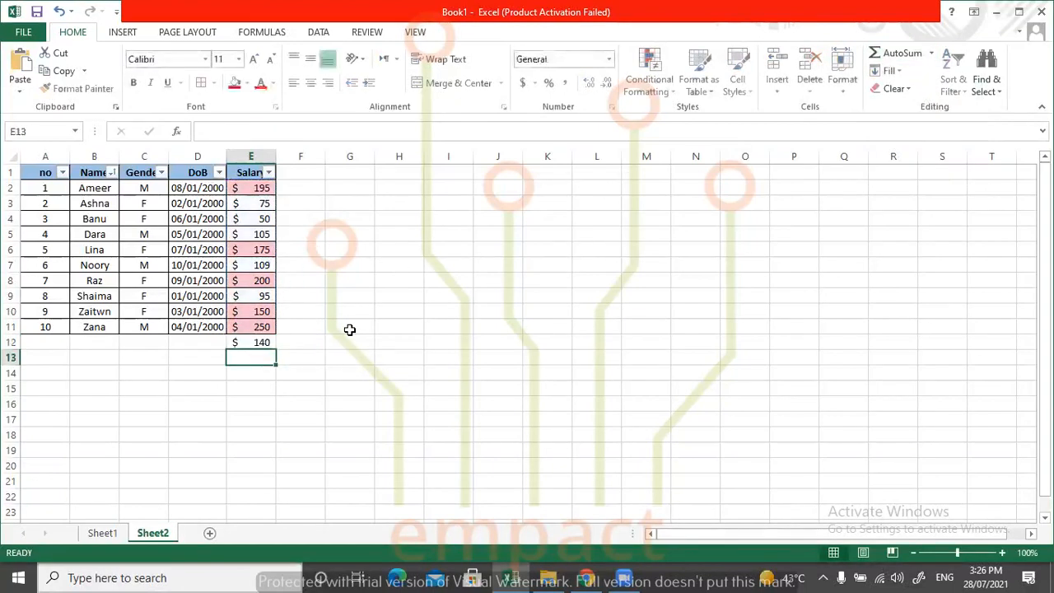
Replace the average in cell E12 with the AutoSum Max of the salaries in E2:E11.
click(248, 342)
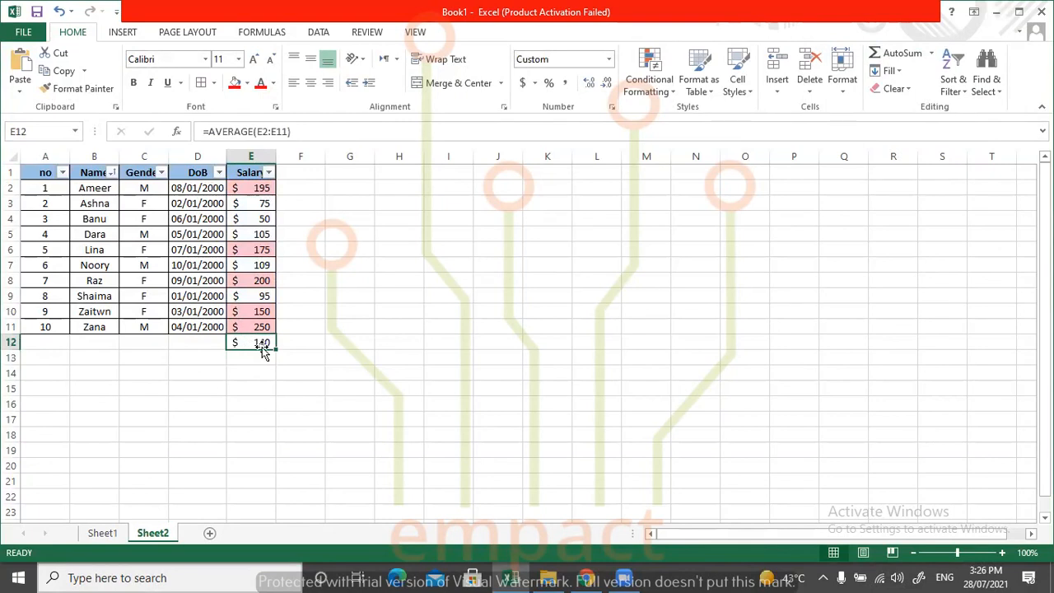
key(Delete)
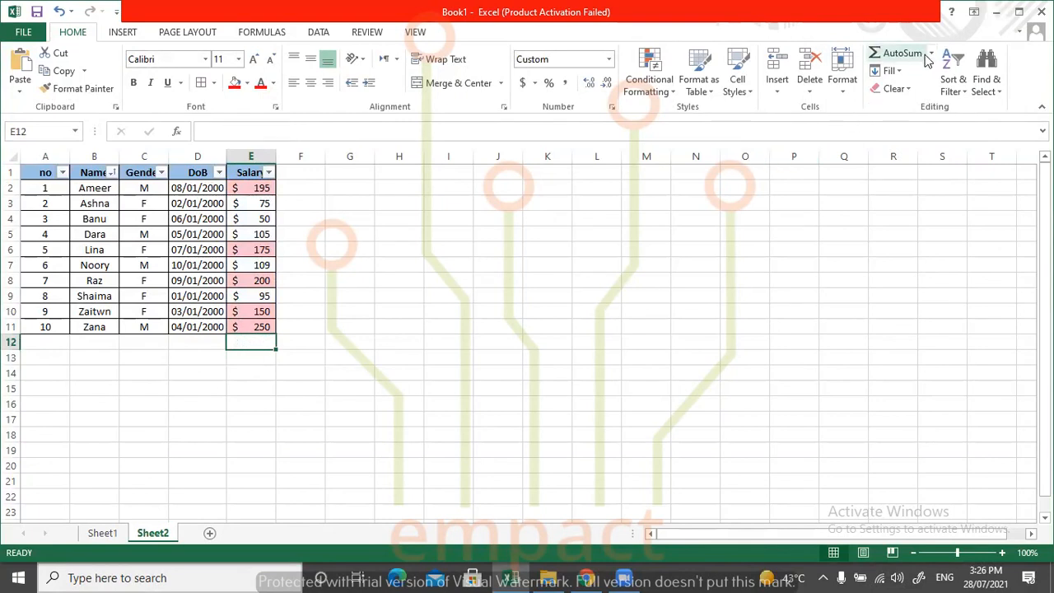
click(931, 53)
click(918, 128)
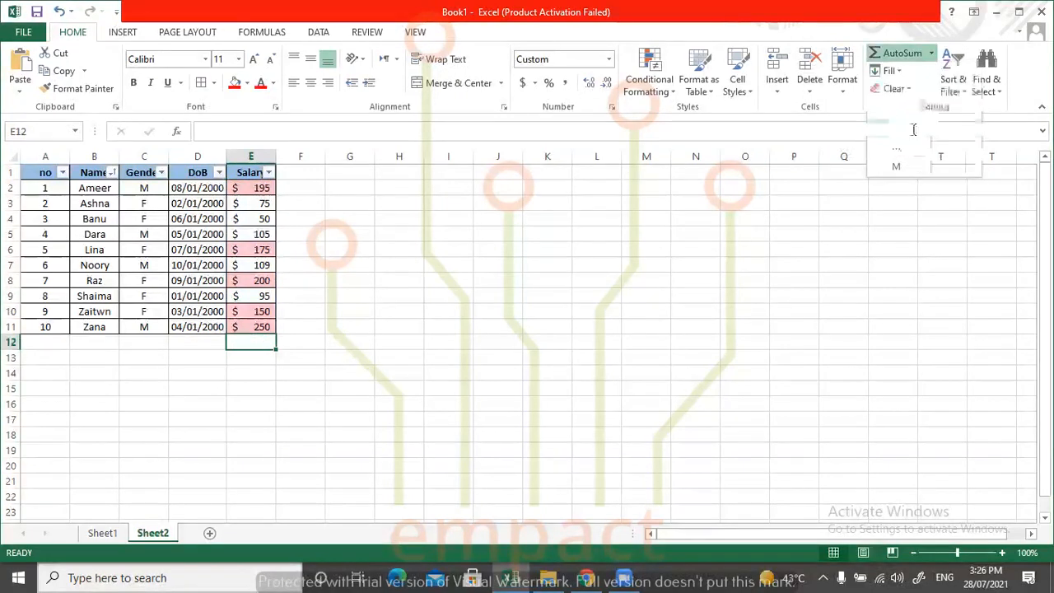
key(Return)
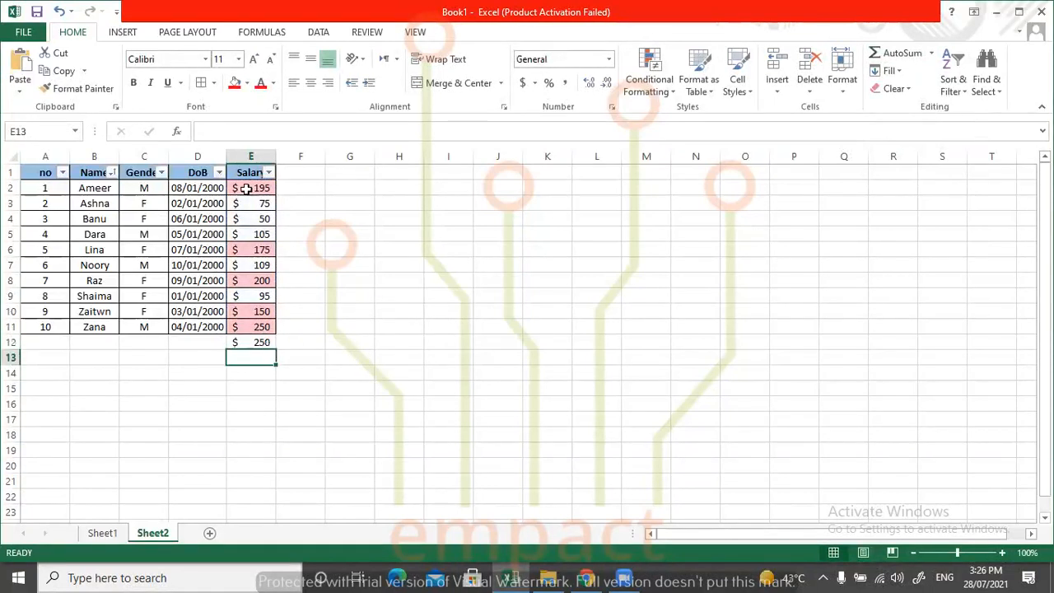
Examine AutoSum's additional functions in the most recently used list of Insert Function, and close the dialog without inserting one.
click(931, 53)
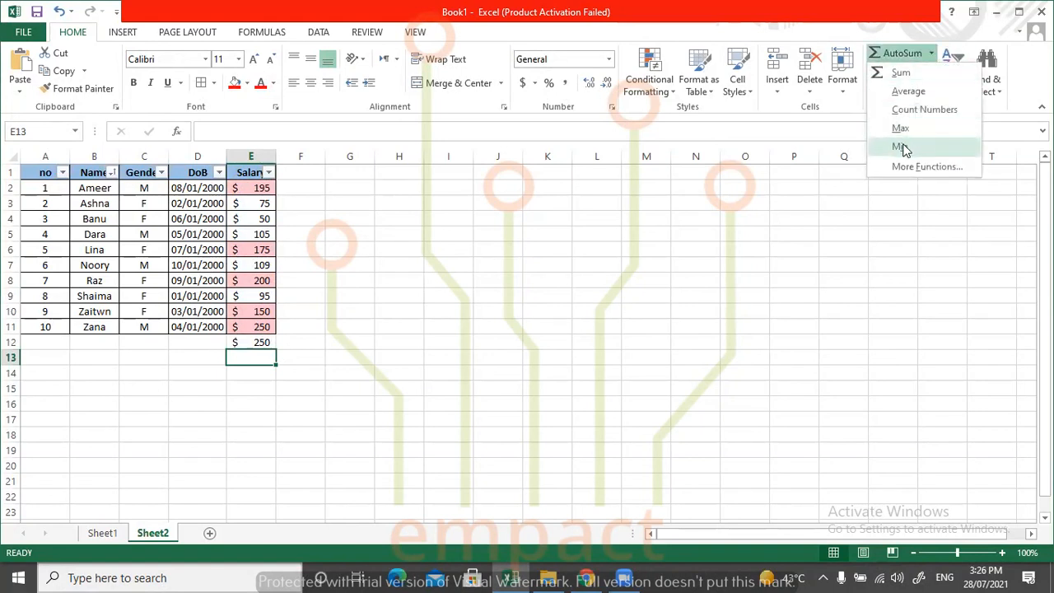
click(920, 166)
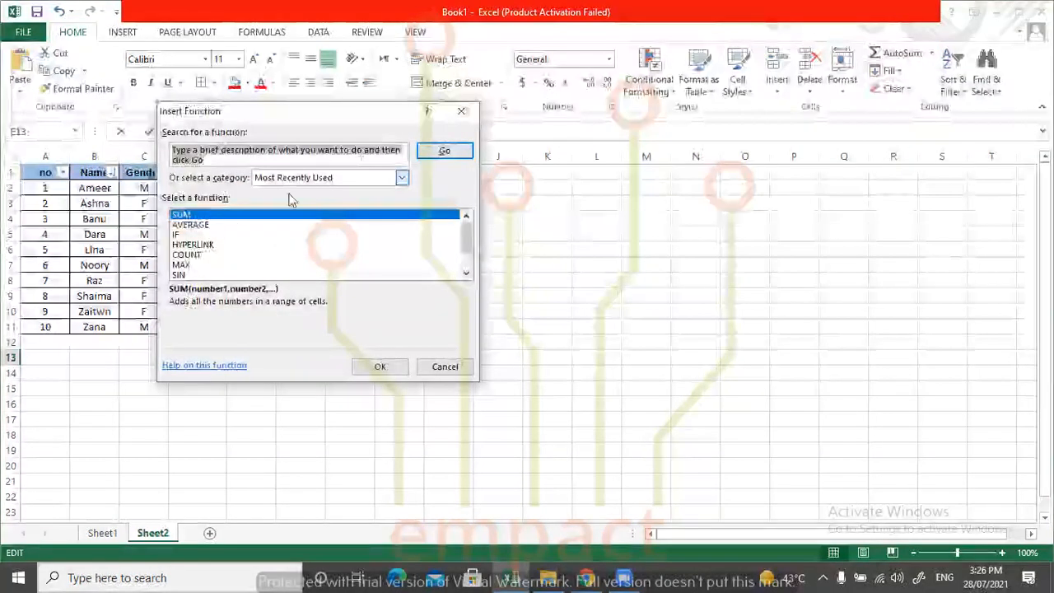
drag(465, 237, 468, 257)
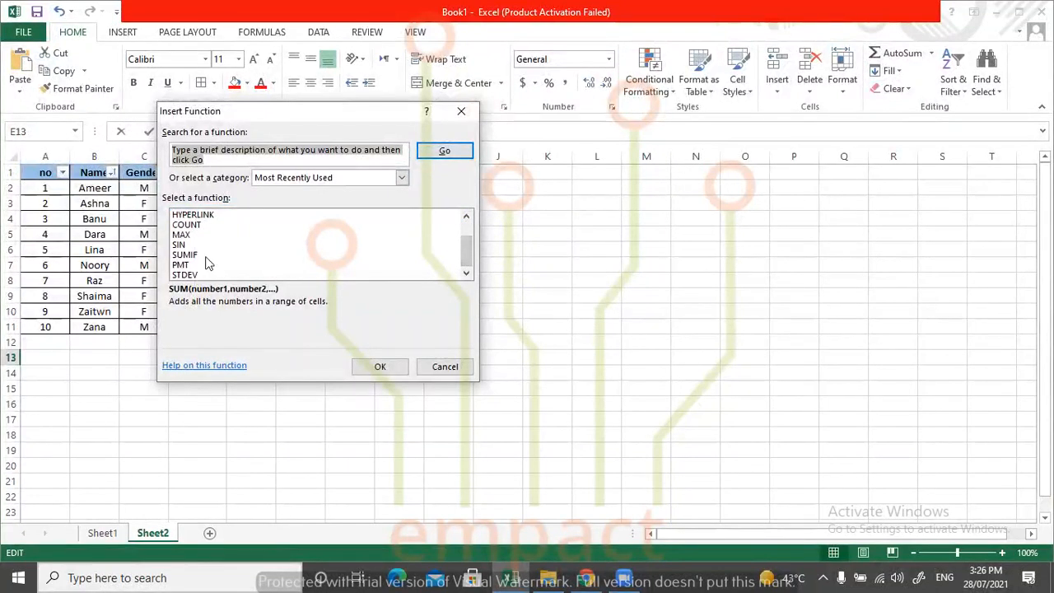
click(462, 110)
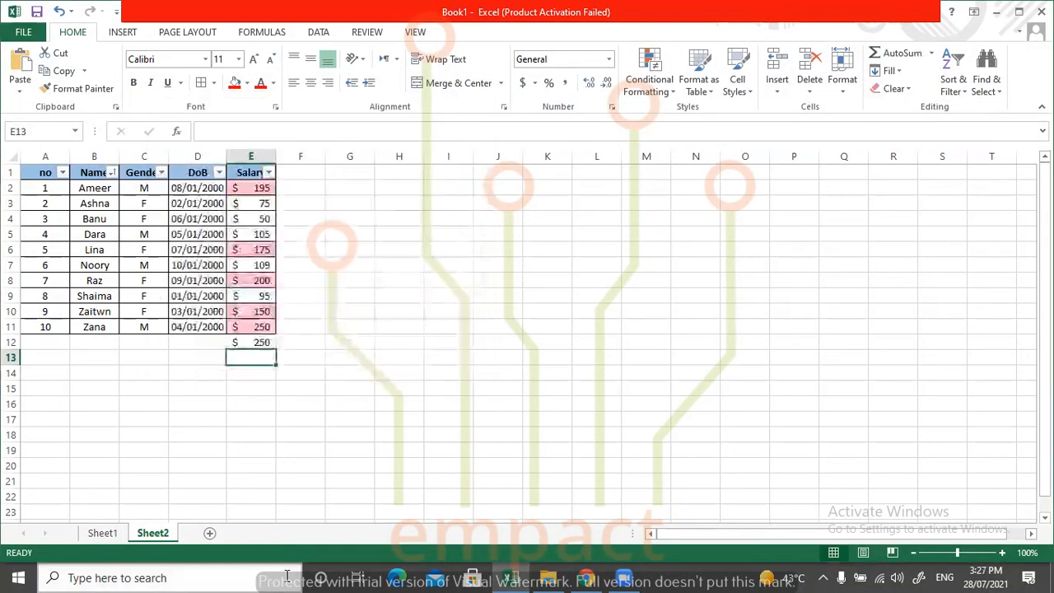
Replace the maximum in cell E12 with an AutoSum total whose range is reduced to E4:E11.
click(260, 342)
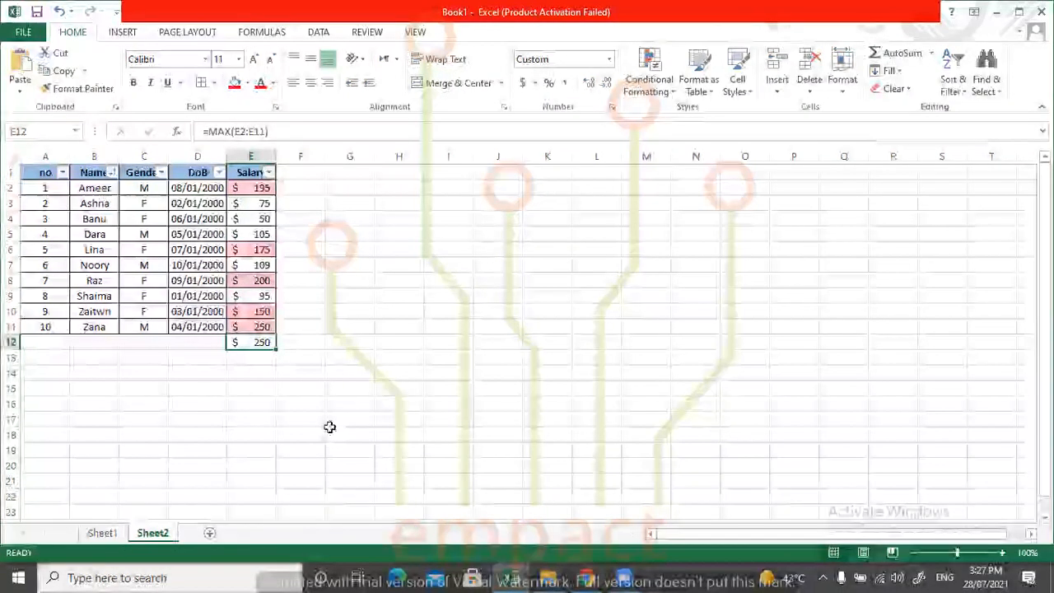
key(Delete)
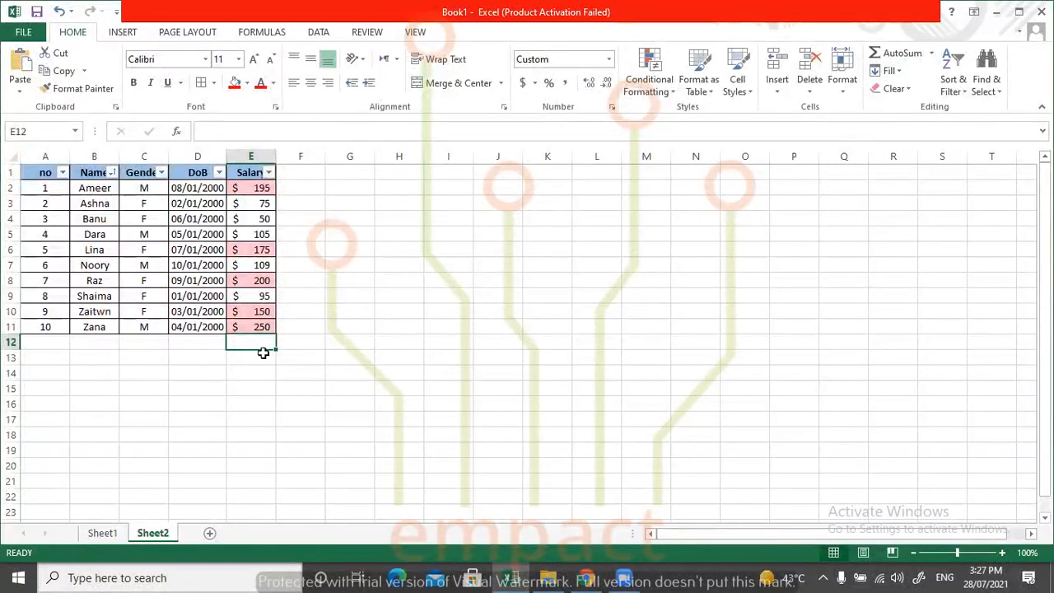
click(898, 54)
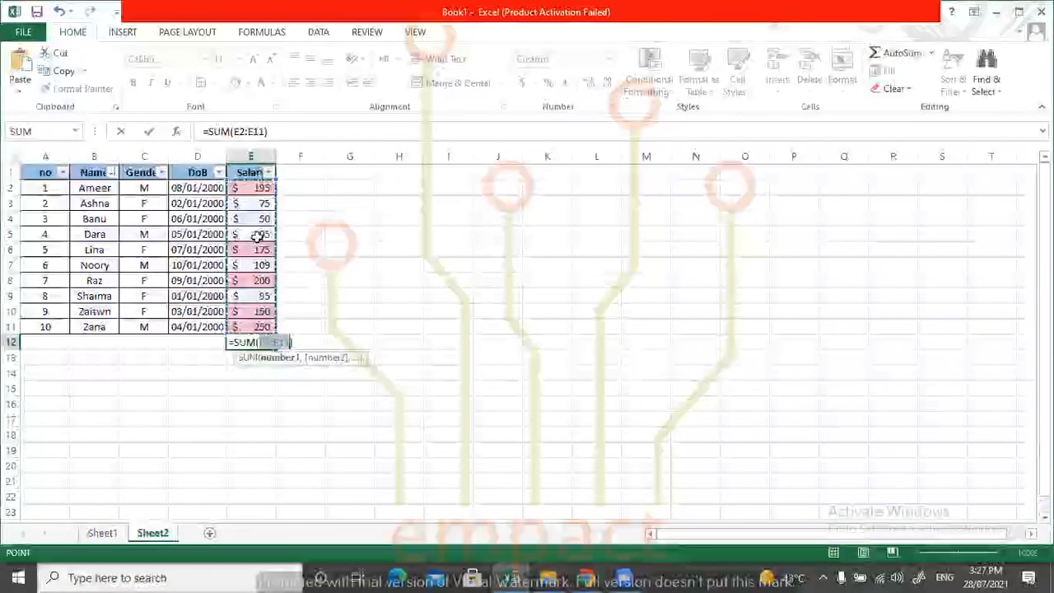
click(276, 180)
drag(276, 179, 278, 204)
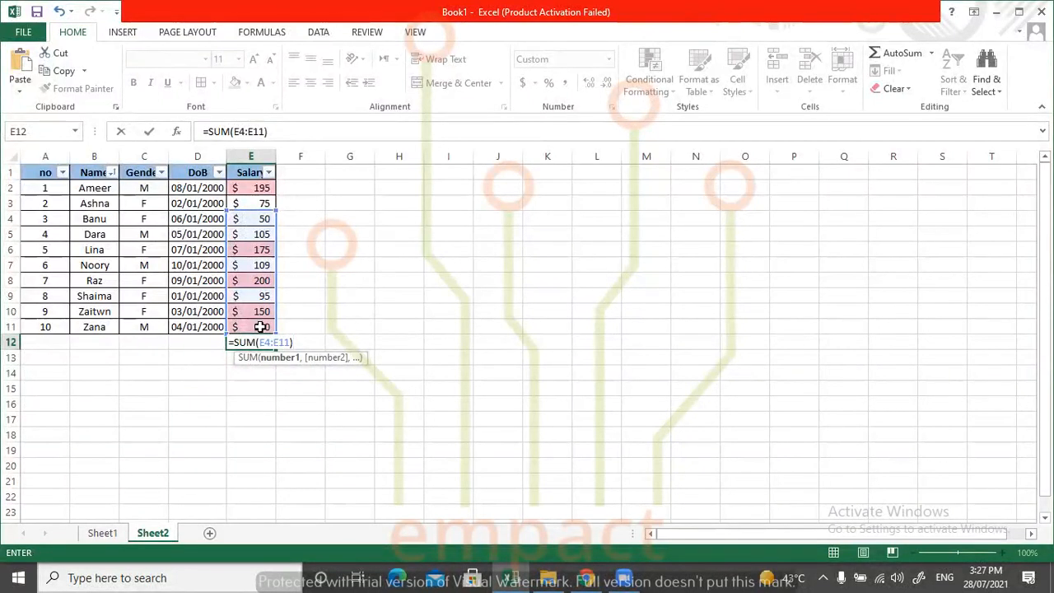
key(Return)
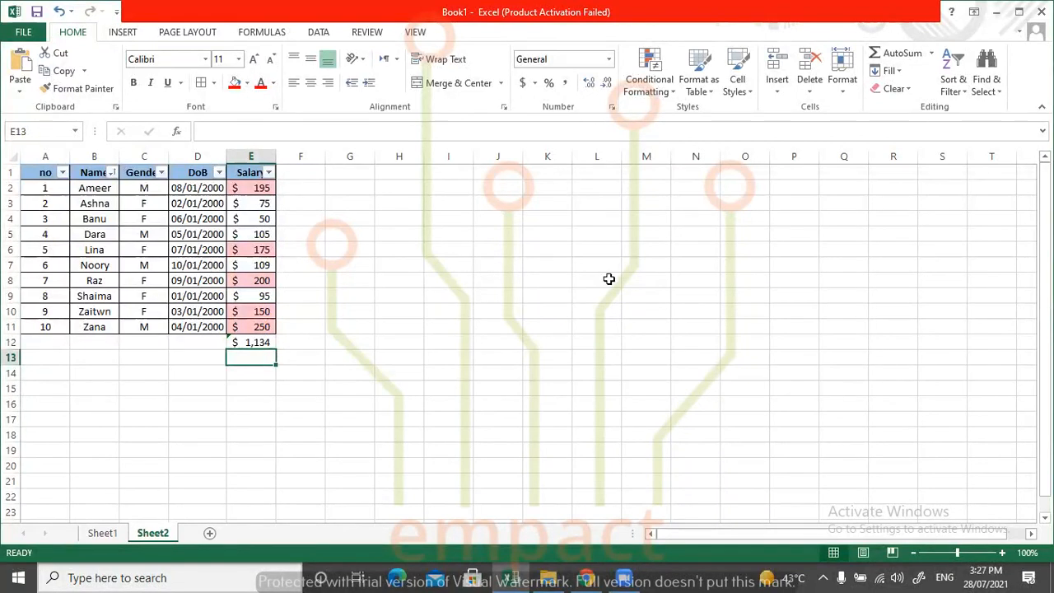
Examine the recently used functions and the available function categories in Insert Function, and cancel the dialog.
click(931, 53)
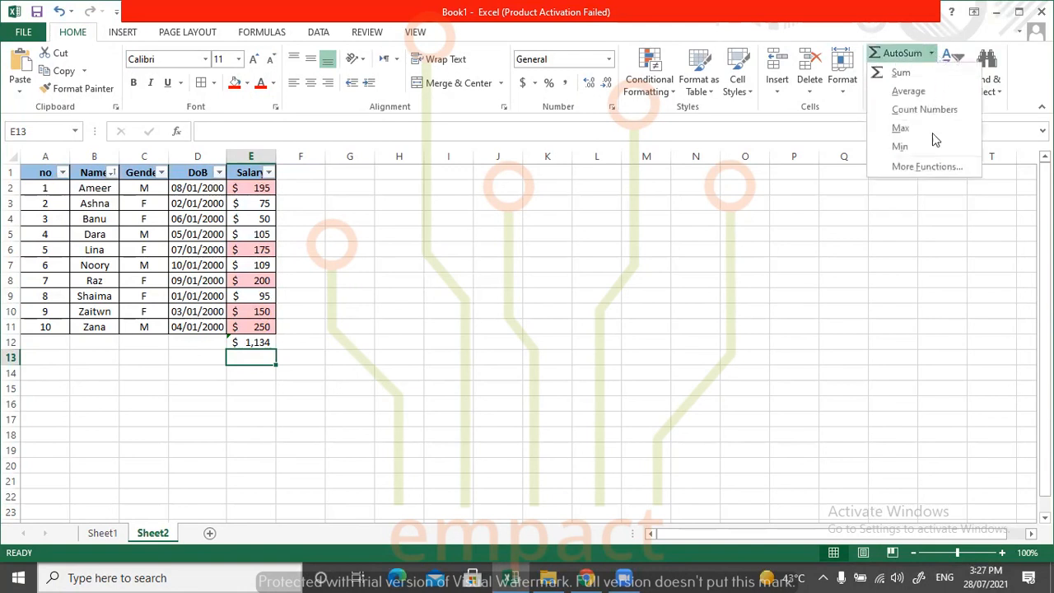
click(927, 166)
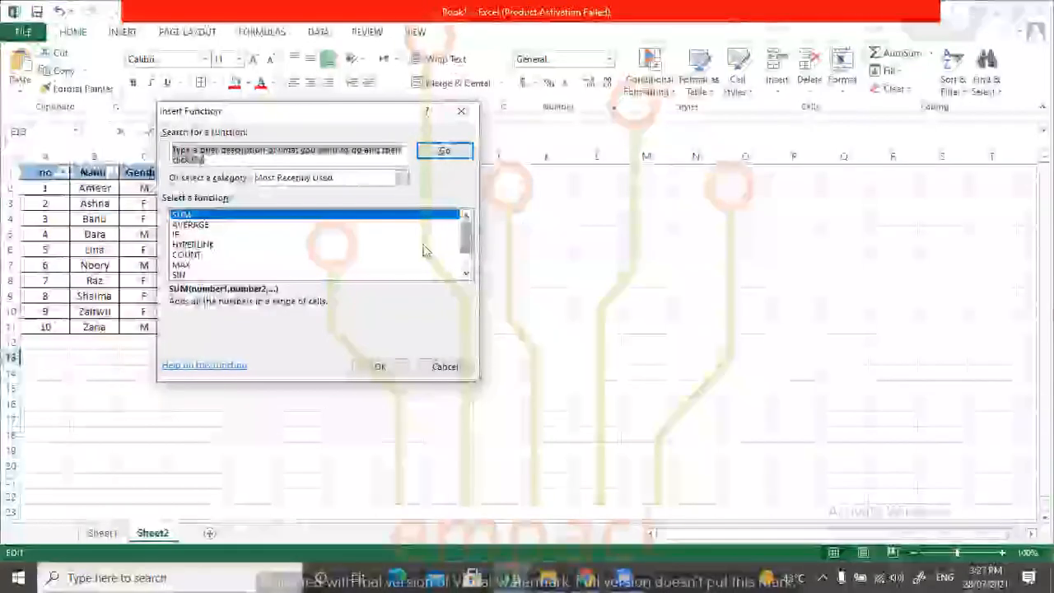
drag(463, 236, 469, 262)
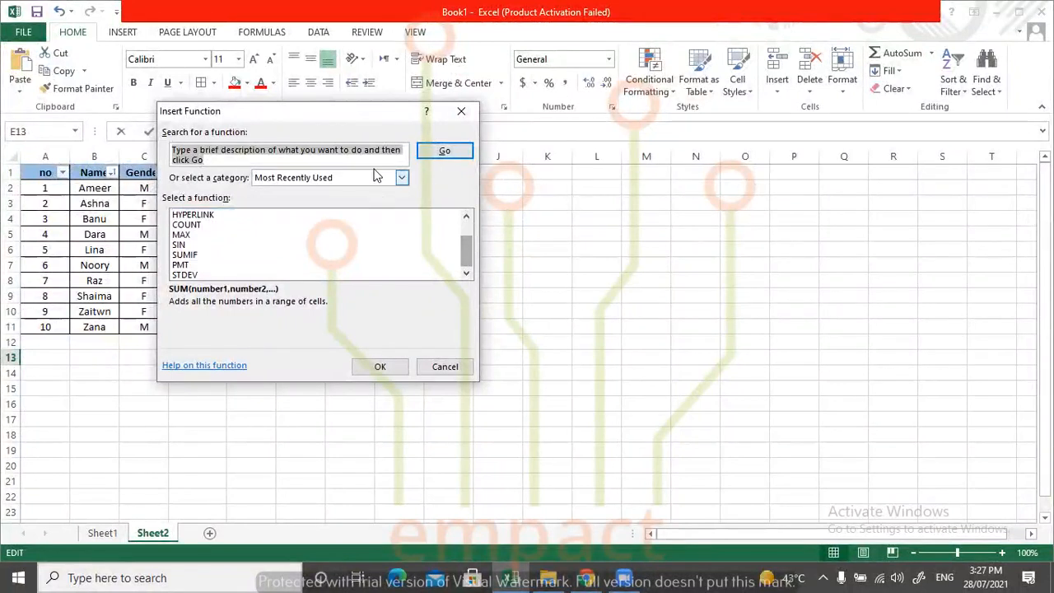
click(402, 177)
drag(408, 201, 406, 231)
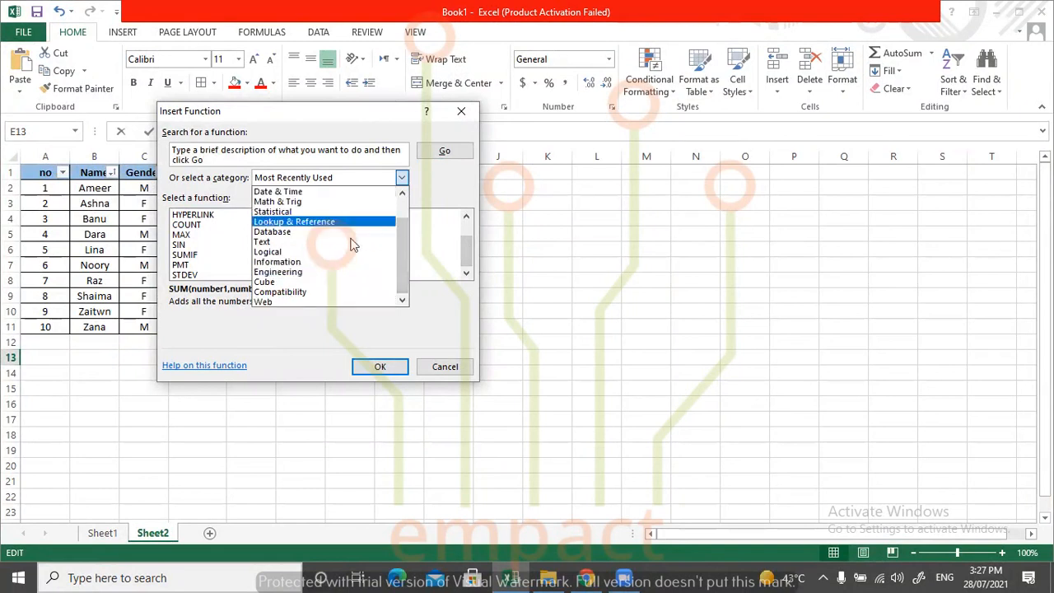
scroll(402, 242, up, 1)
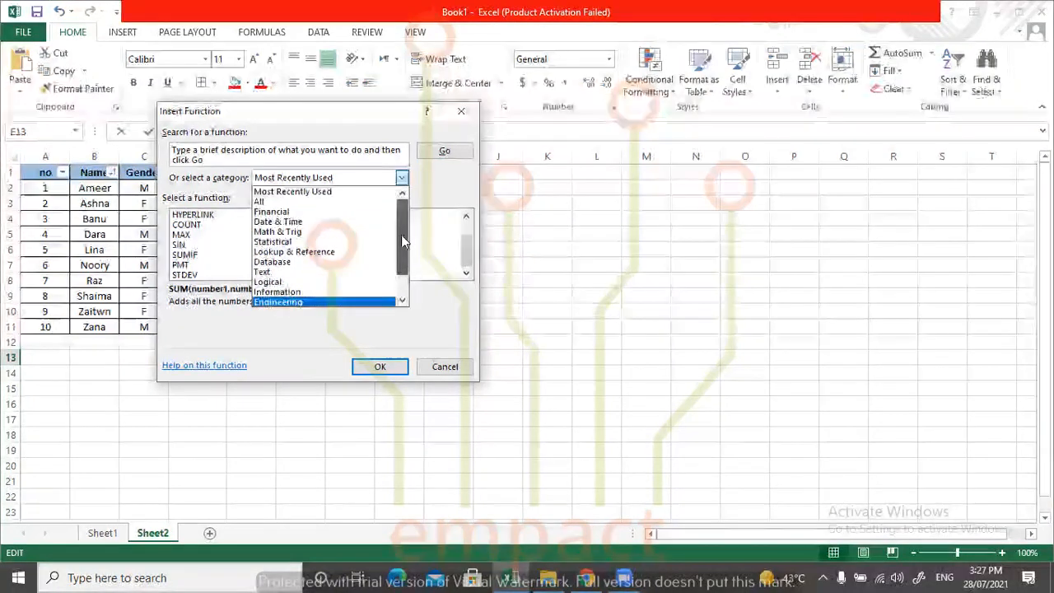
scroll(401, 234, down, 1)
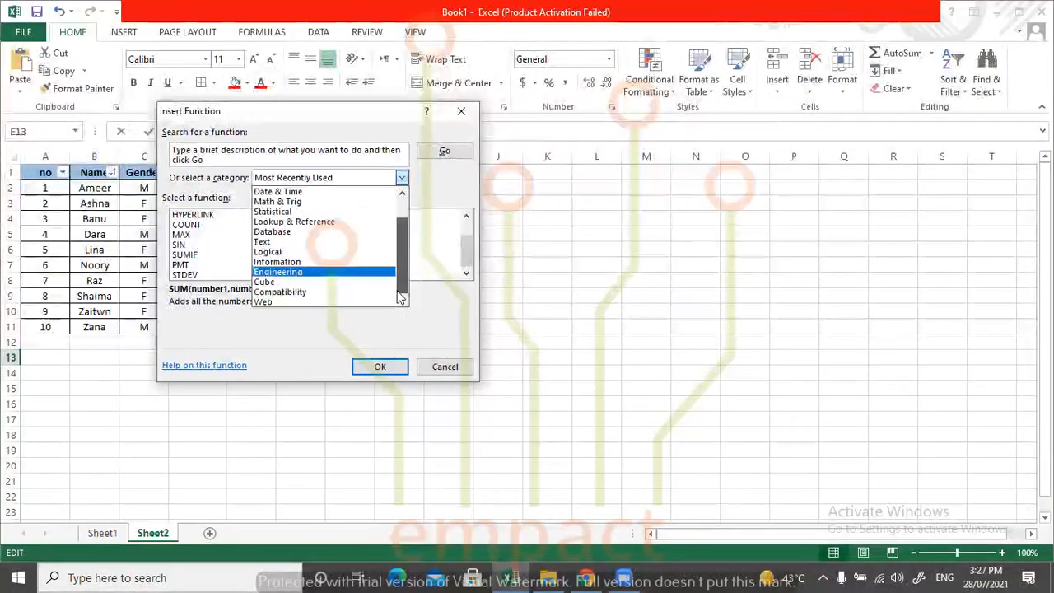
click(448, 368)
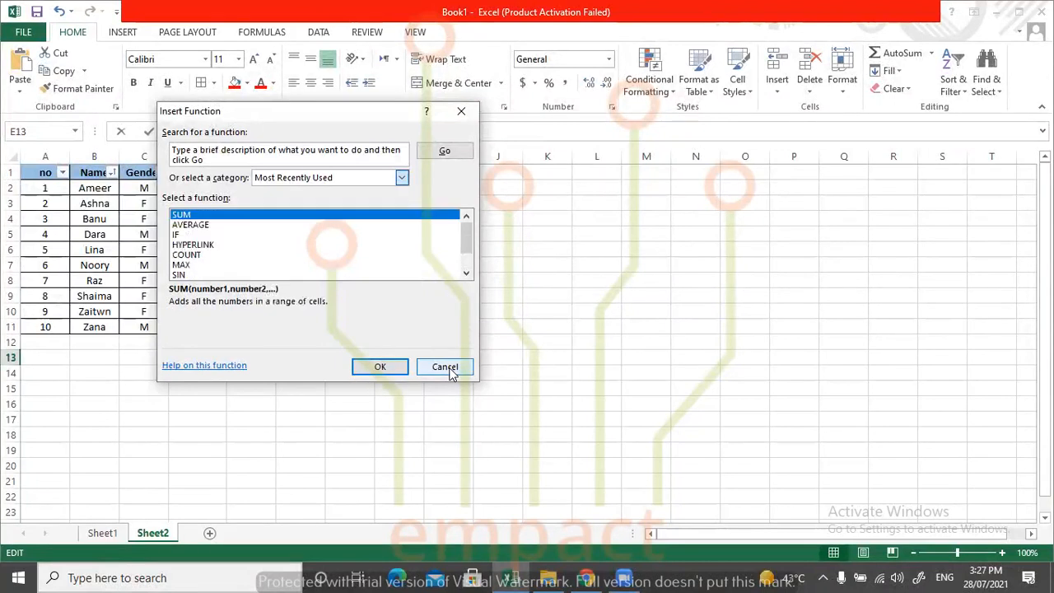
click(449, 369)
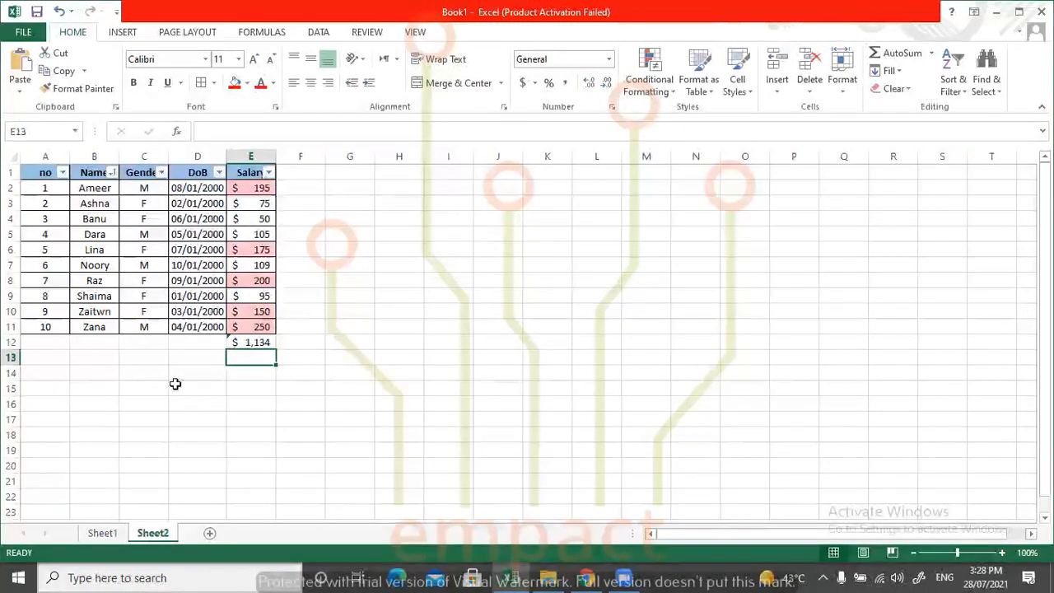
Delete the salary total from cell E12 and undo the deletion.
click(250, 341)
key(Delete)
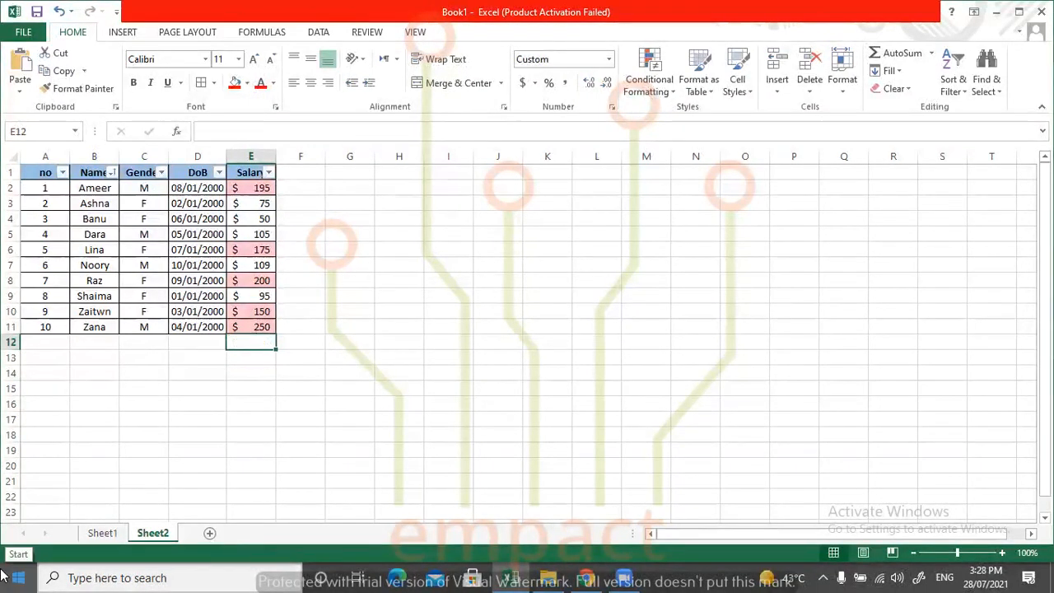
key(ctrl+z)
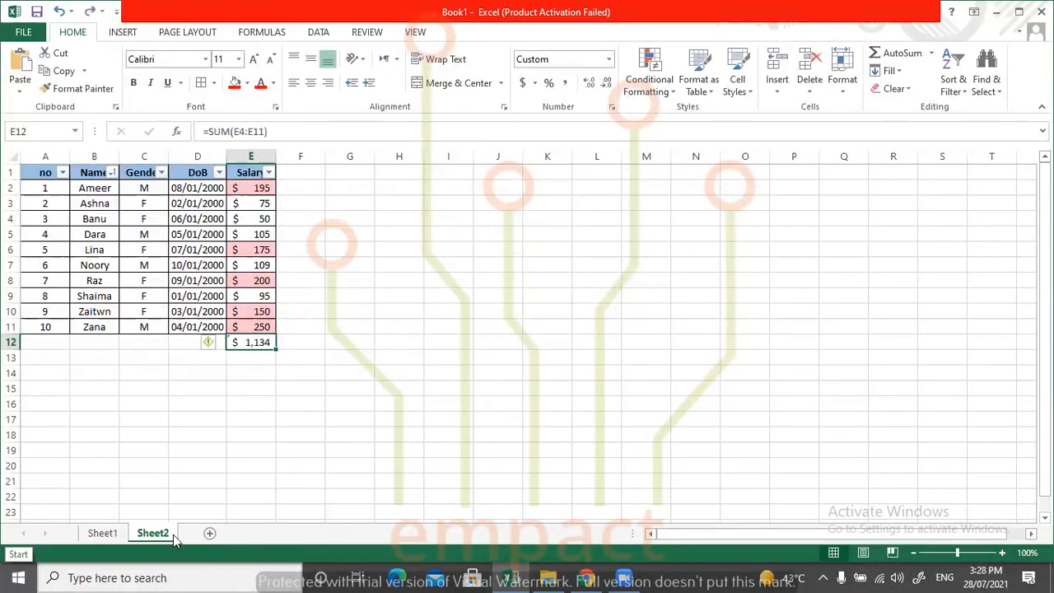
Examine the available Clear options for an empty cell without applying any of them.
click(358, 312)
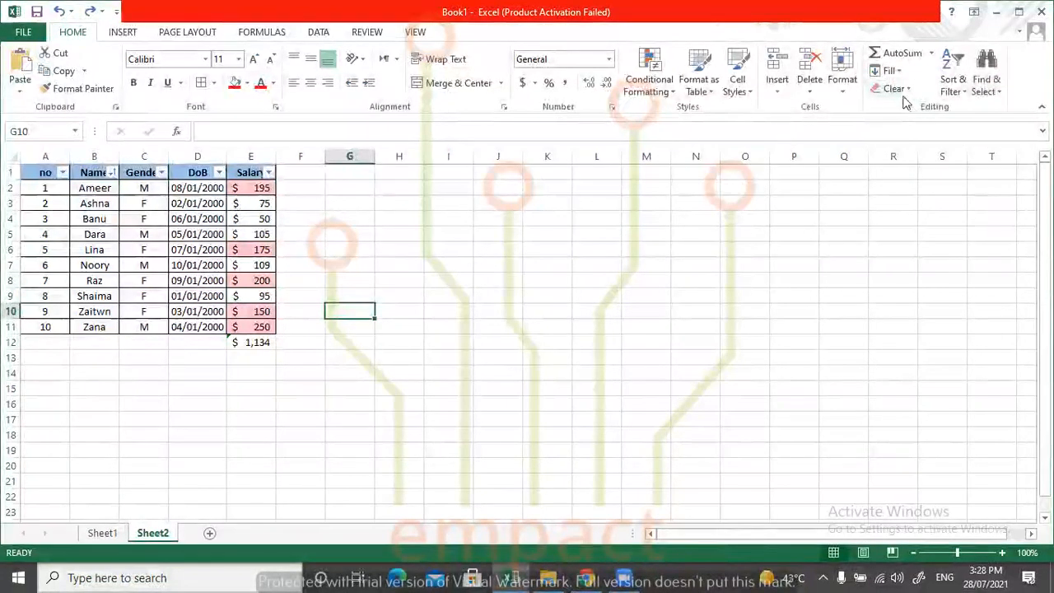
click(908, 93)
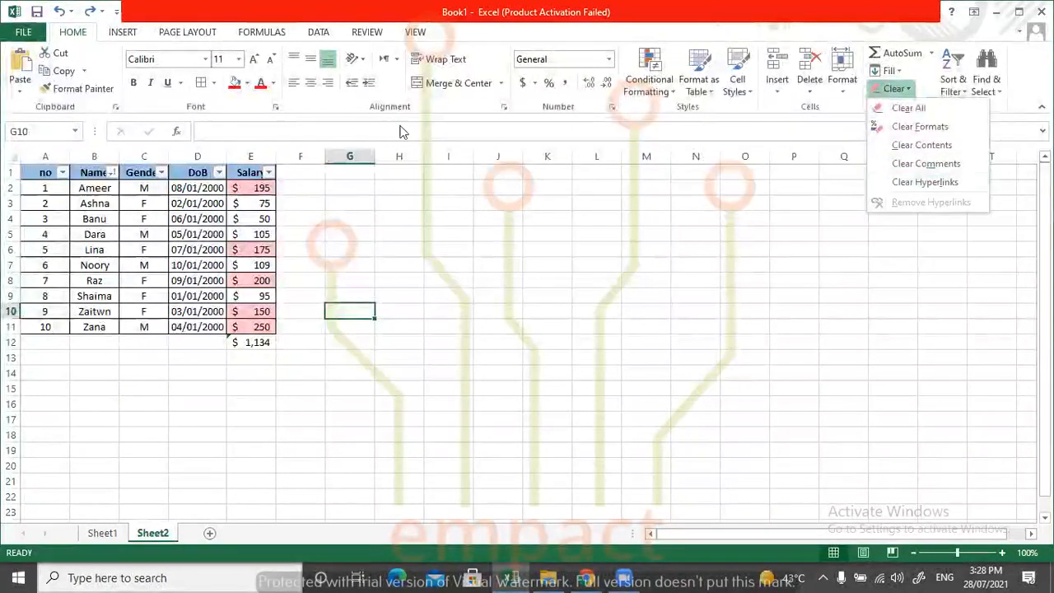
click(261, 178)
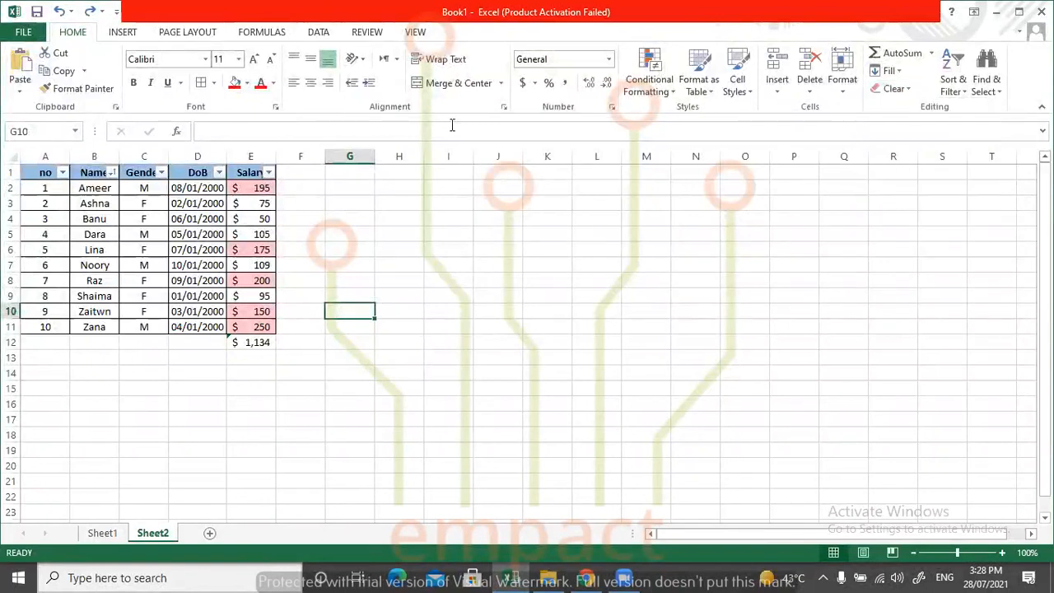
click(909, 90)
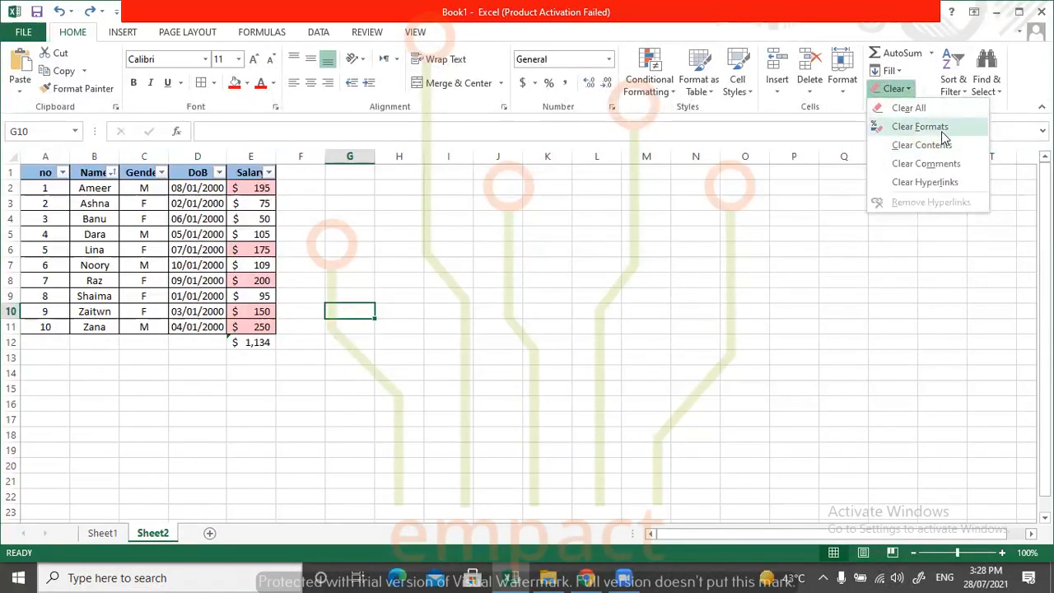
click(468, 283)
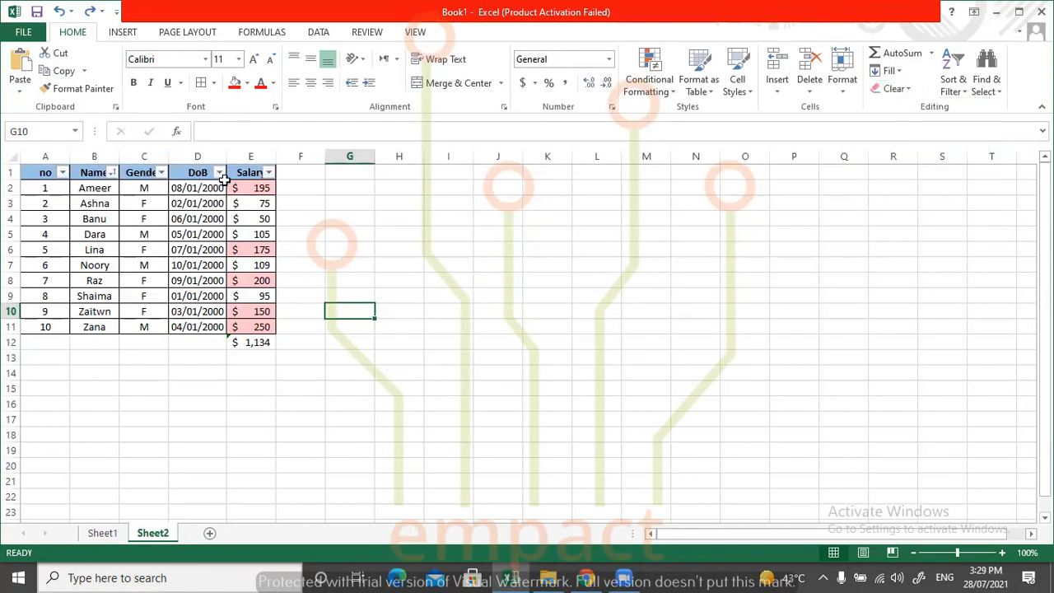
Apply Clear All to the DoB column including its header, D1:D11, and undo it.
drag(198, 170, 195, 330)
key(ctrl+c)
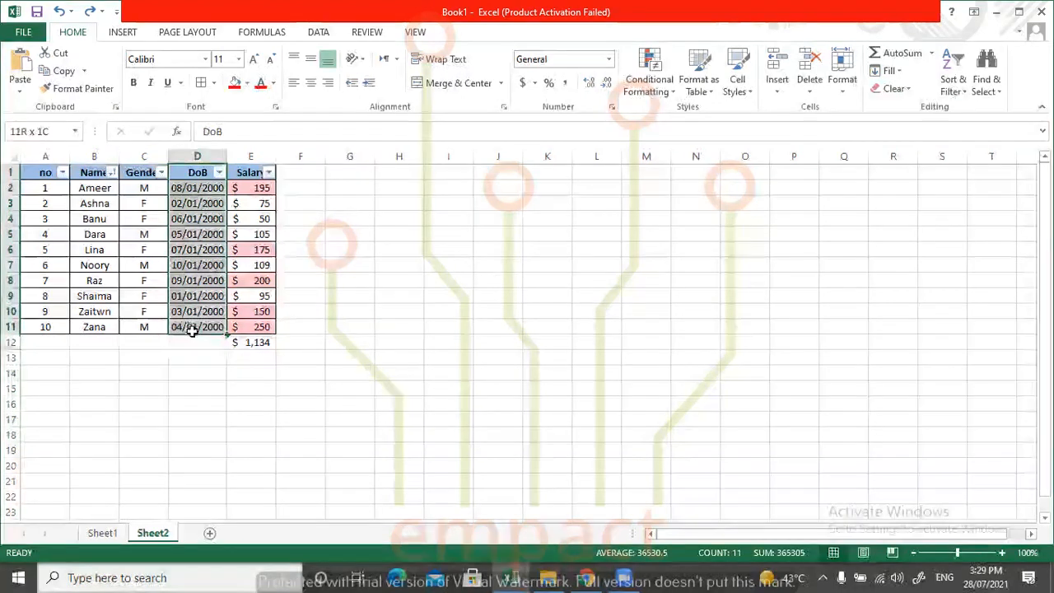
click(891, 88)
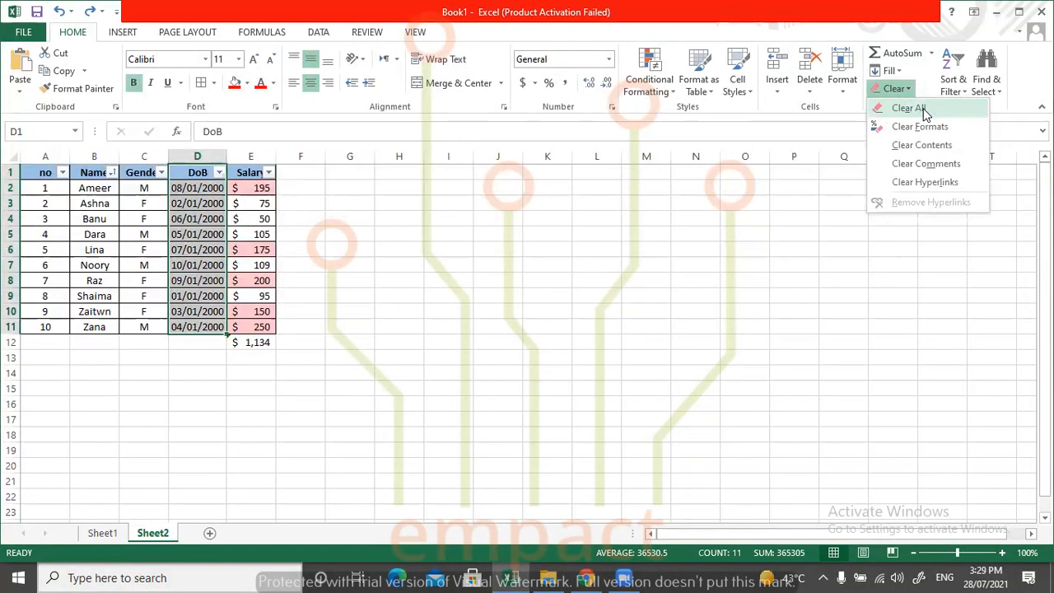
click(921, 109)
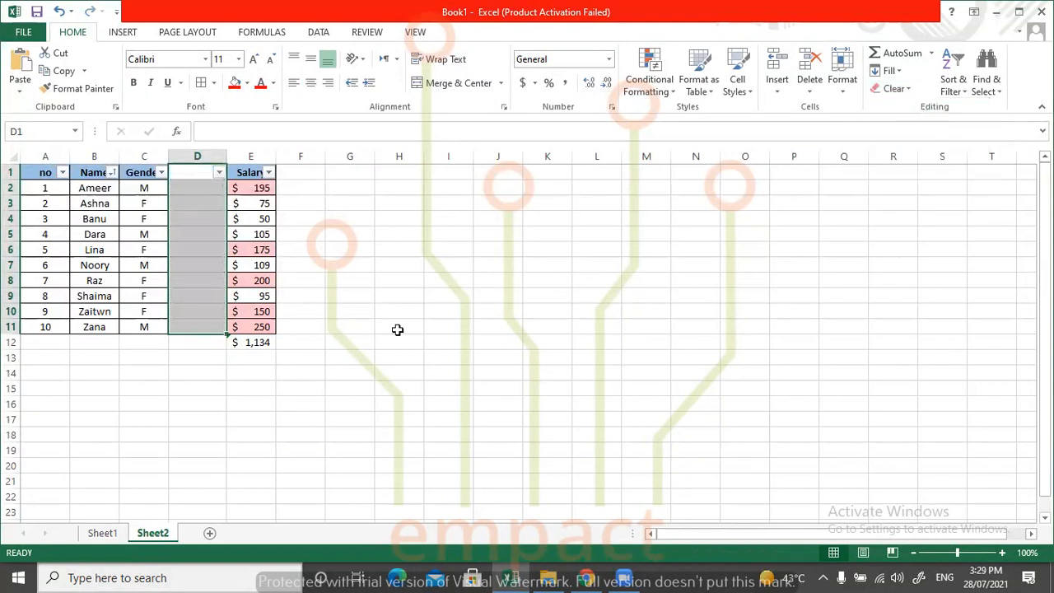
click(340, 355)
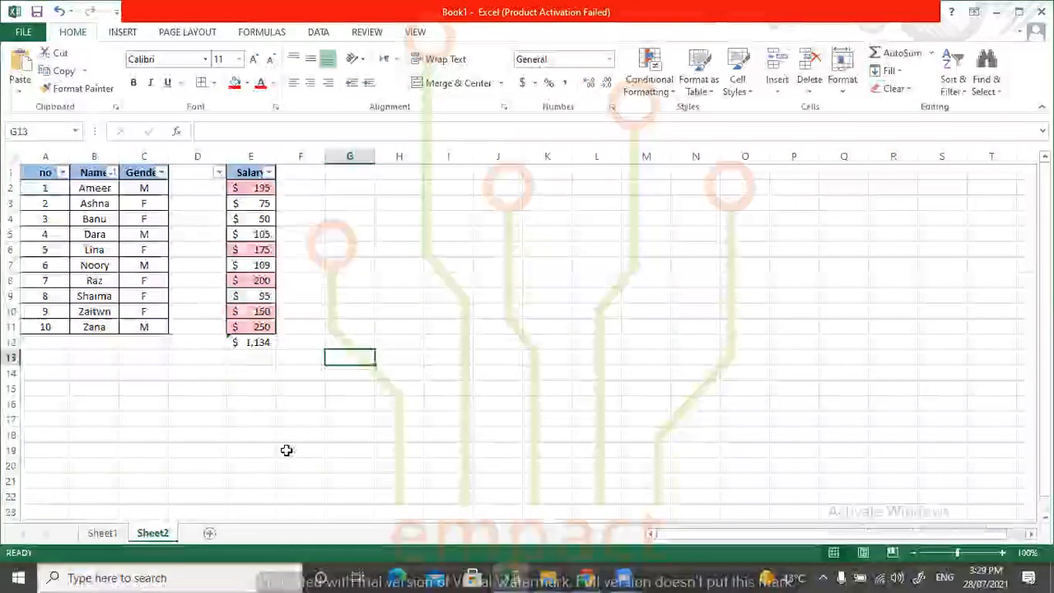
key(ctrl+z)
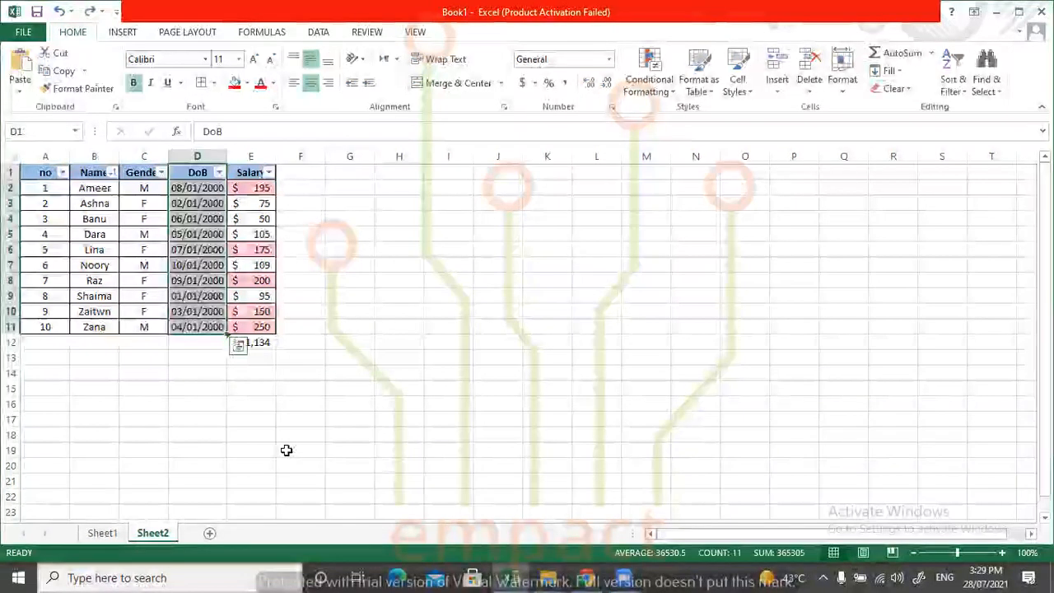
Apply Clear Formats to the DoB column, D1:D11, and undo it after viewing the unformatted dates.
click(911, 89)
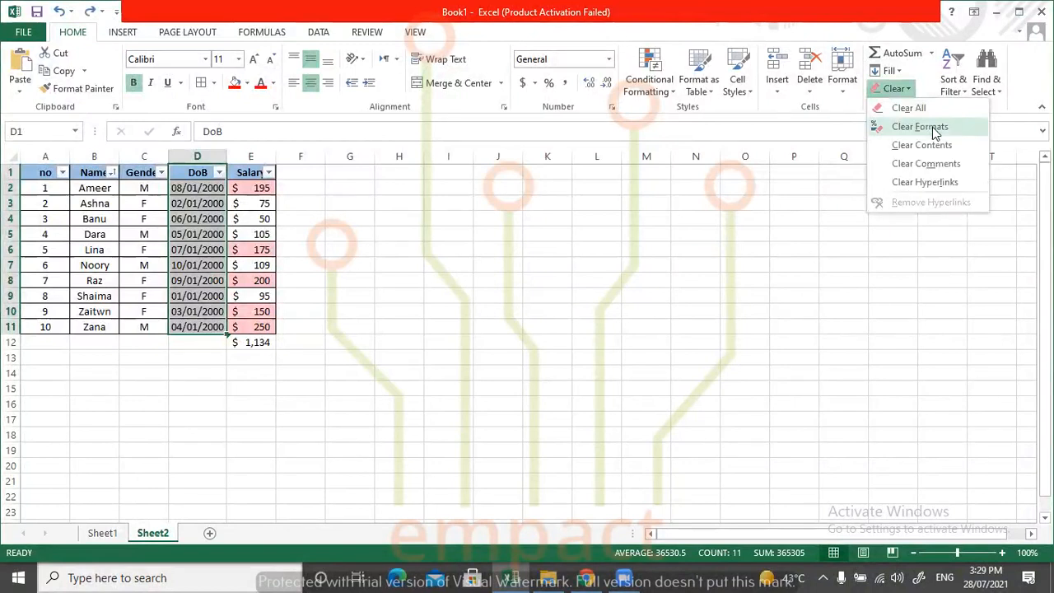
click(935, 132)
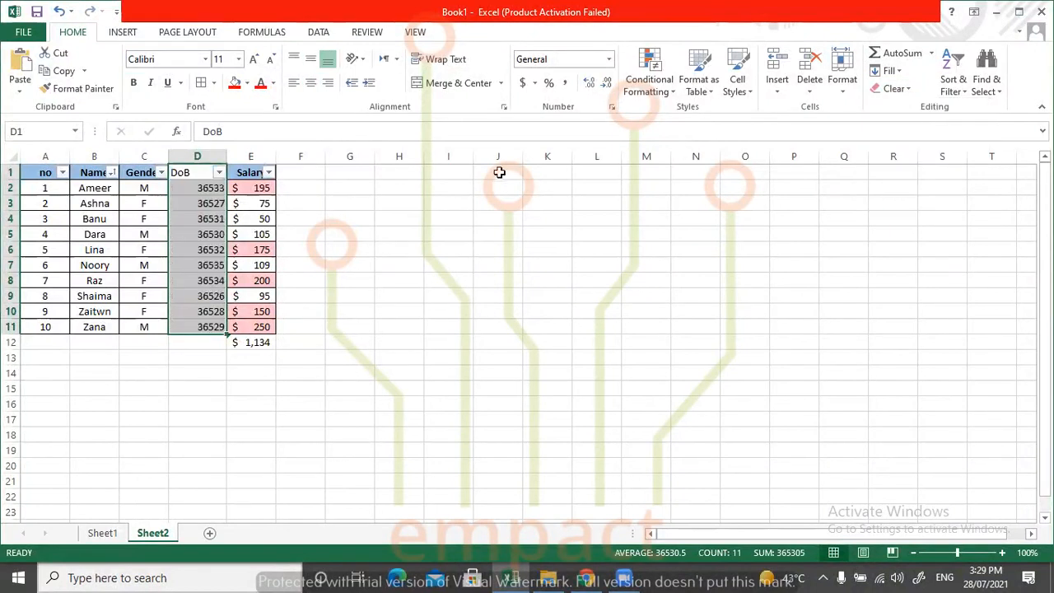
click(296, 294)
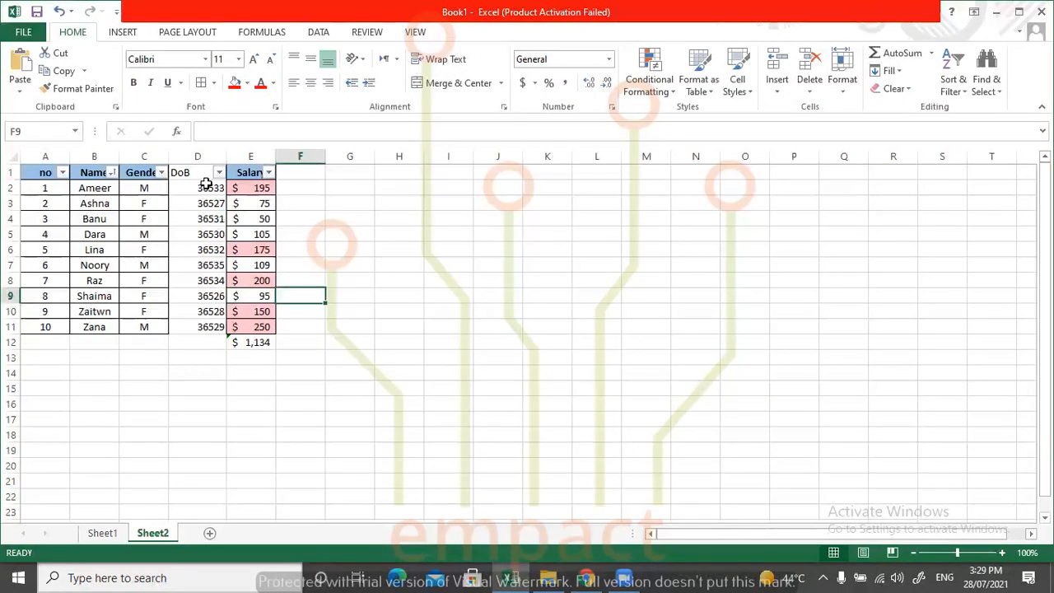
click(206, 172)
key(ctrl+v)
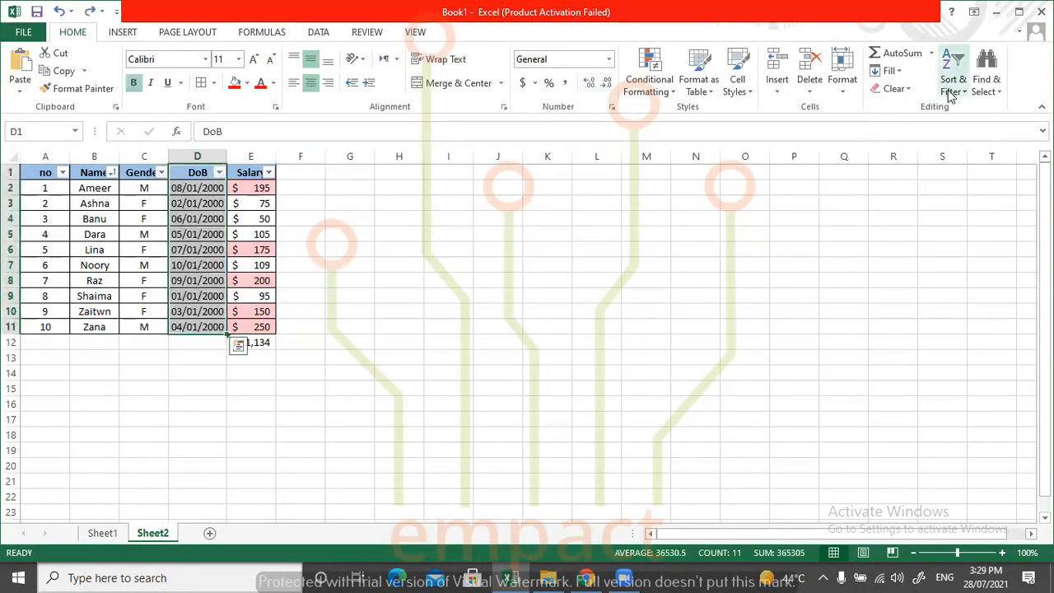
Apply Clear Contents to the DoB column, D1:D11, review the remaining Clear options, and undo the clearing.
click(903, 92)
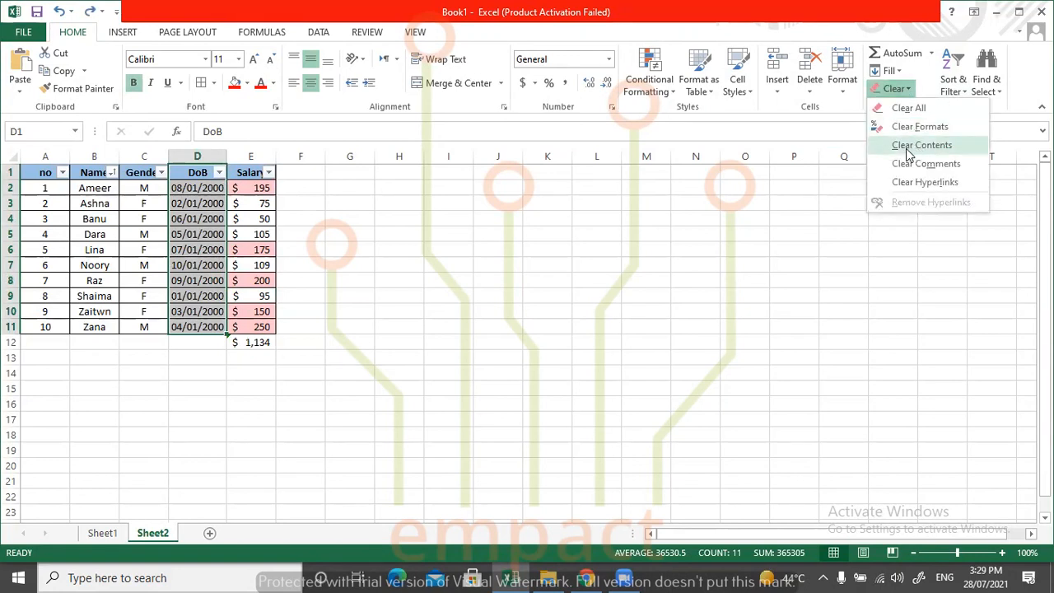
click(908, 153)
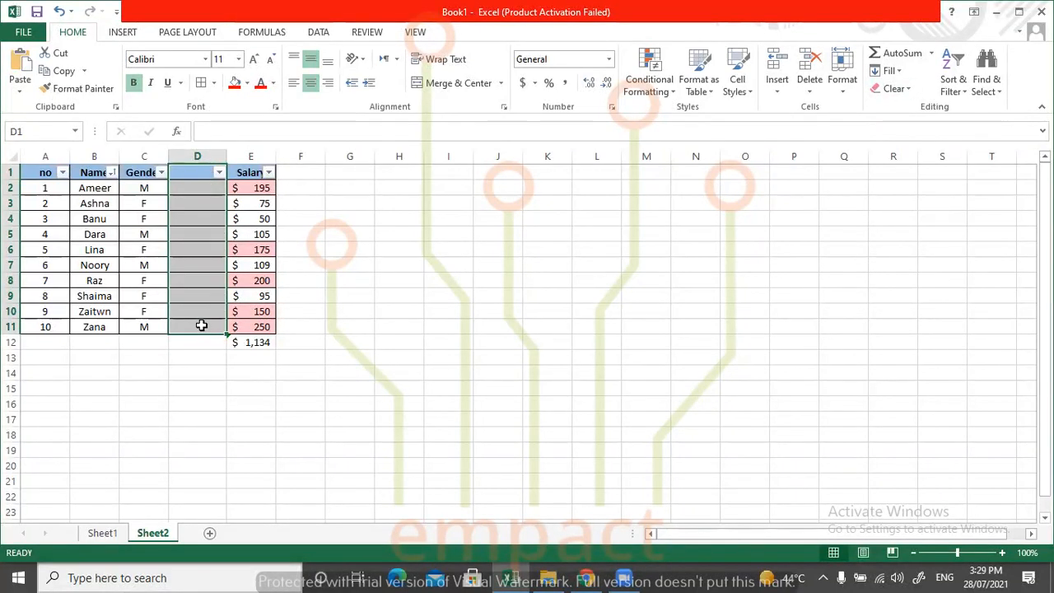
click(445, 235)
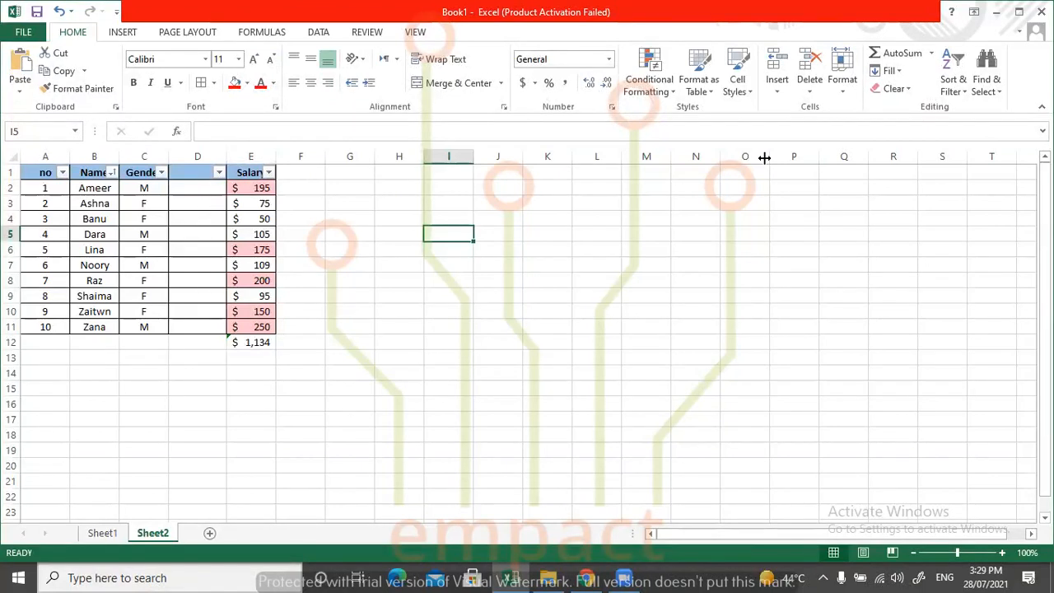
click(894, 88)
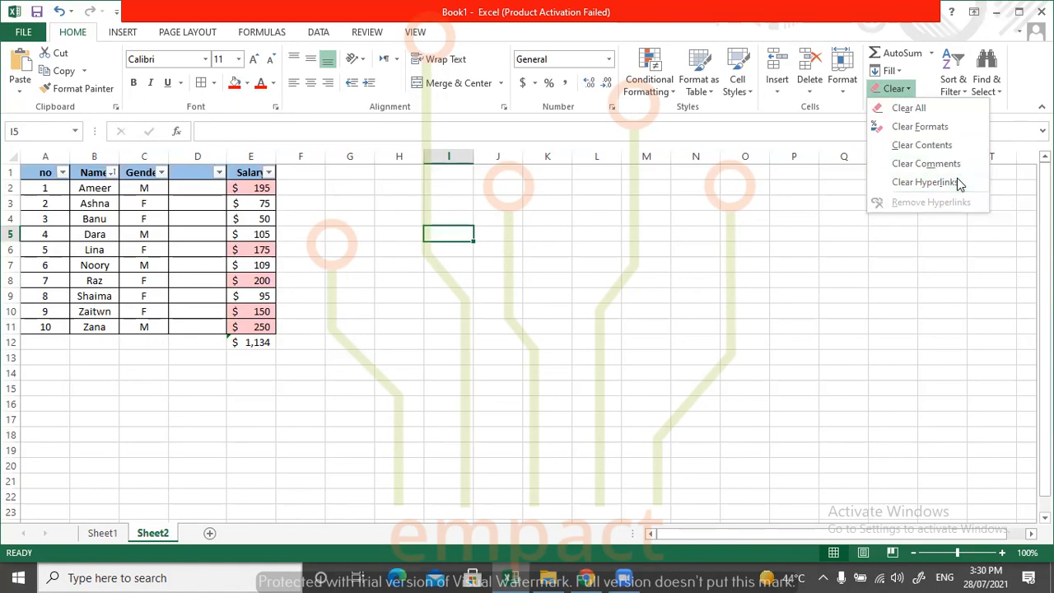
click(423, 358)
key(ctrl+z)
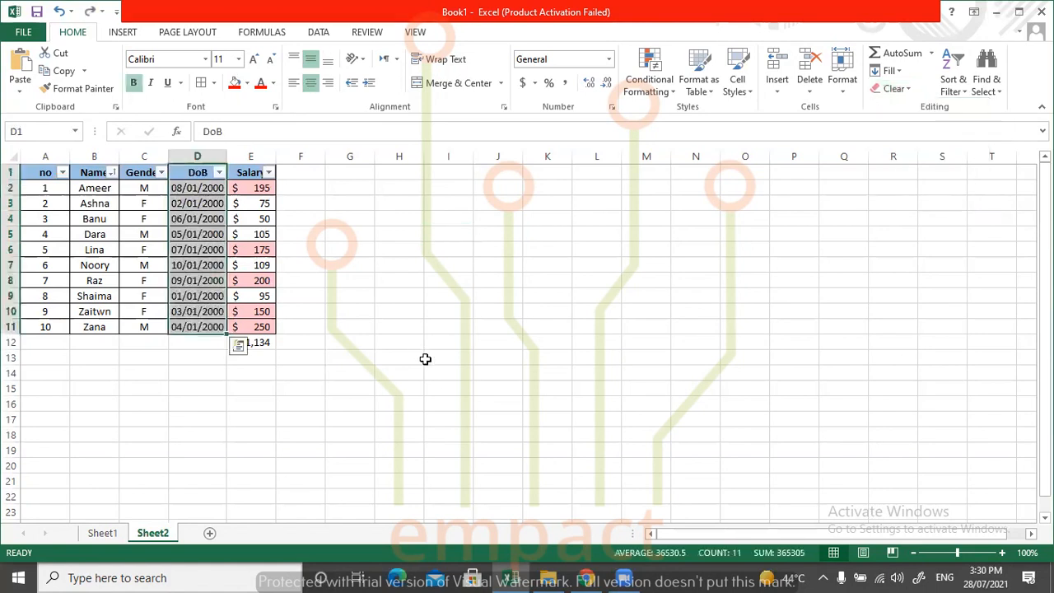
Undo and redo the entry of the salary total in cell E12 to demonstrate both commands.
click(372, 294)
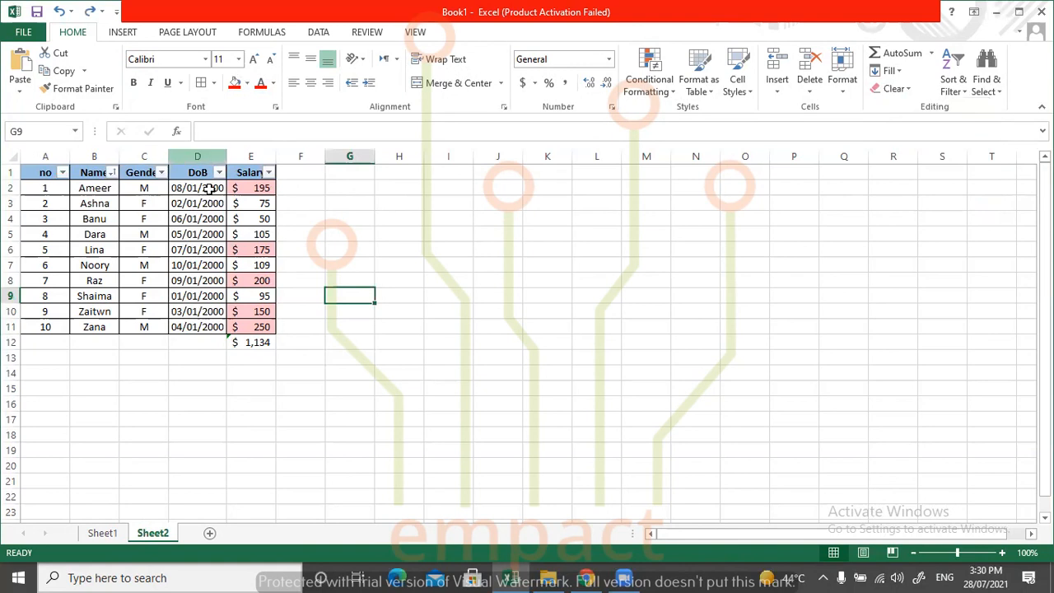
click(59, 13)
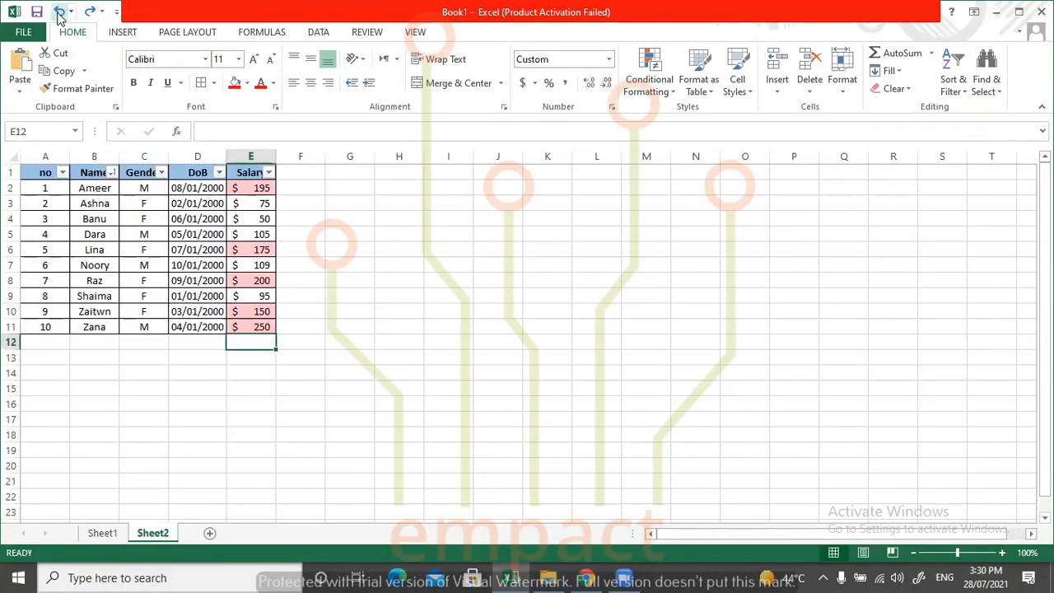
click(88, 15)
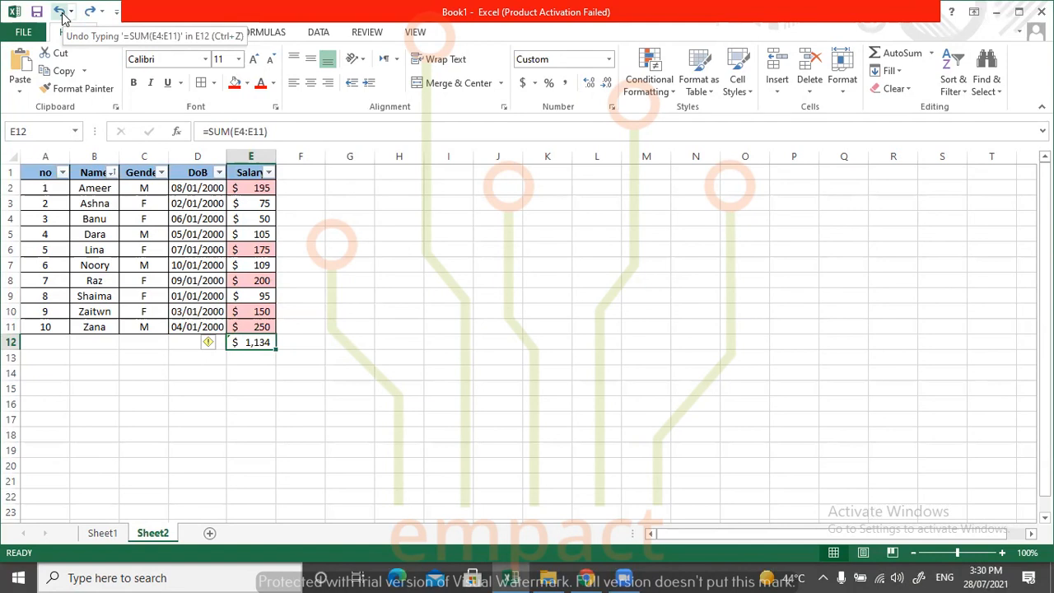
click(61, 12)
click(89, 12)
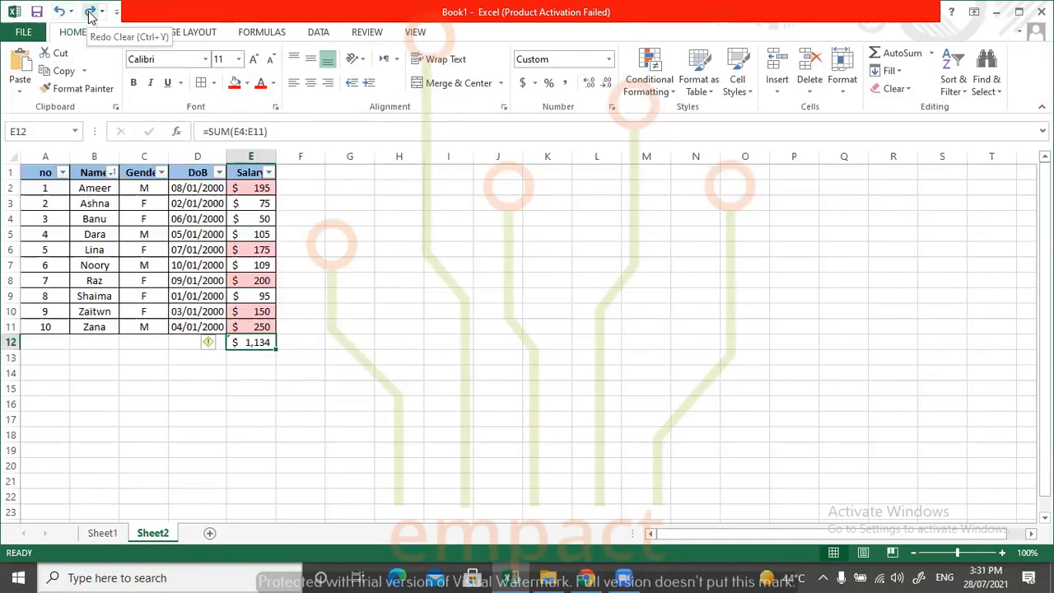
Examine the Find & Select options and the Find dialog, and close the dialog without searching.
click(405, 326)
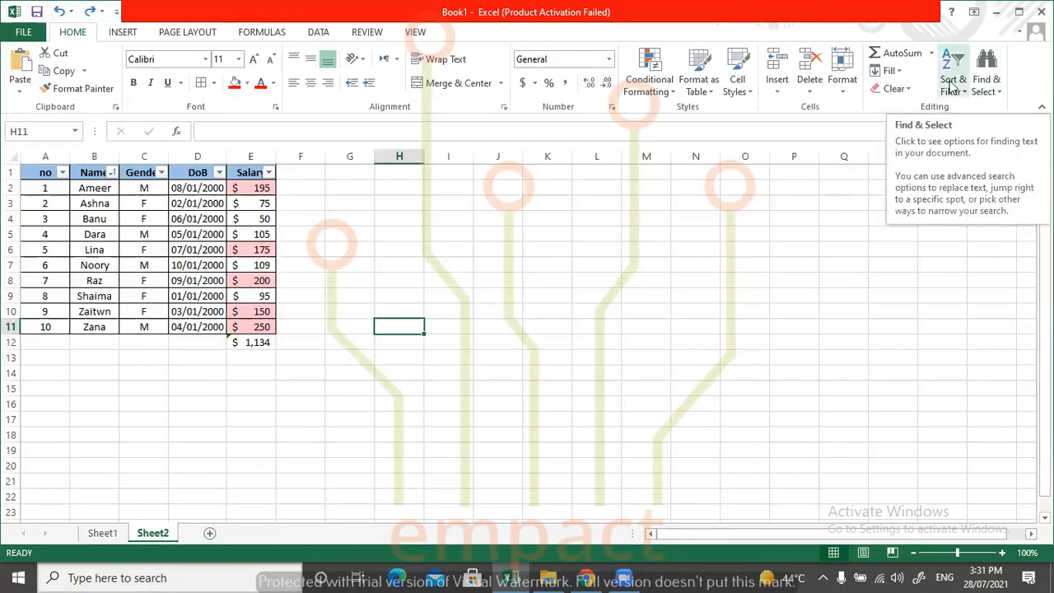
click(987, 90)
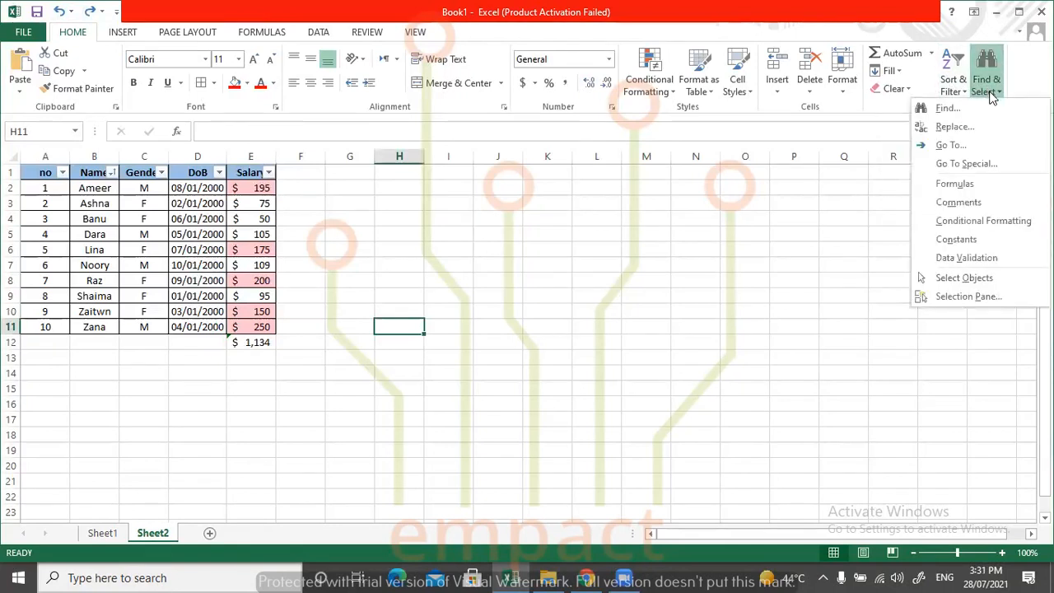
click(508, 256)
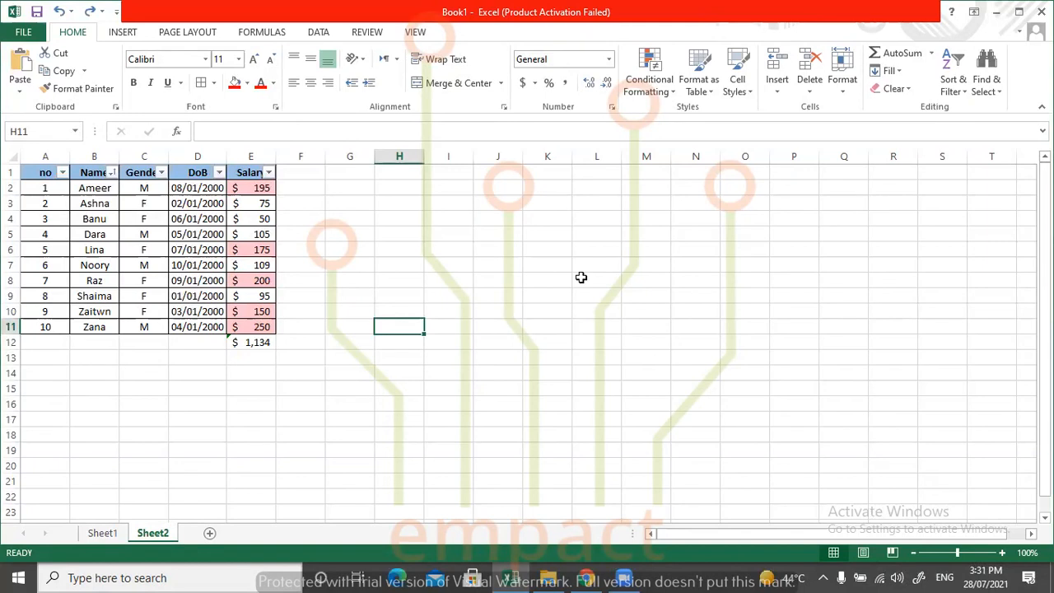
click(985, 93)
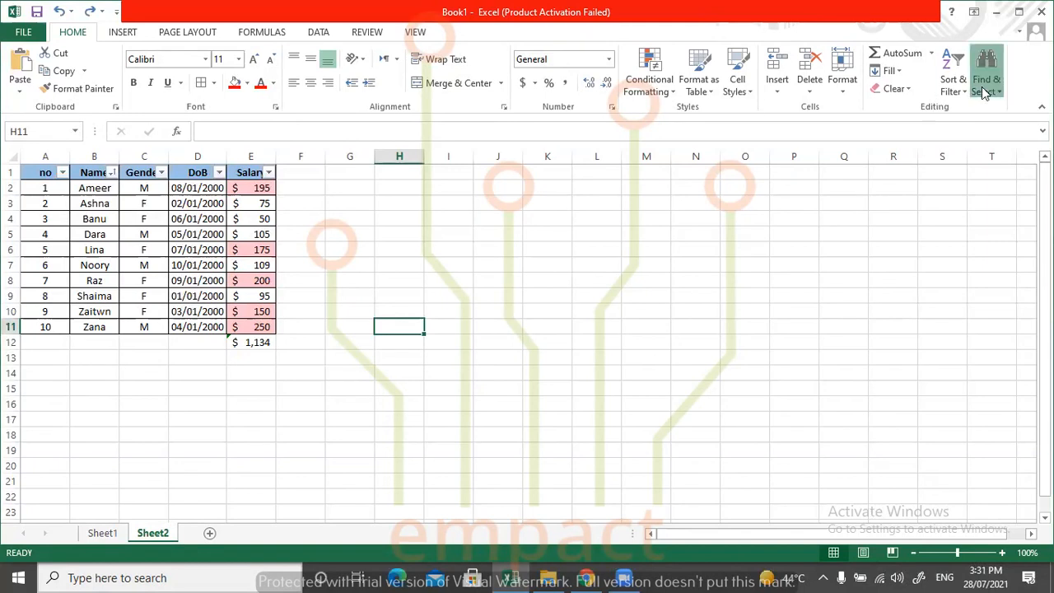
click(945, 109)
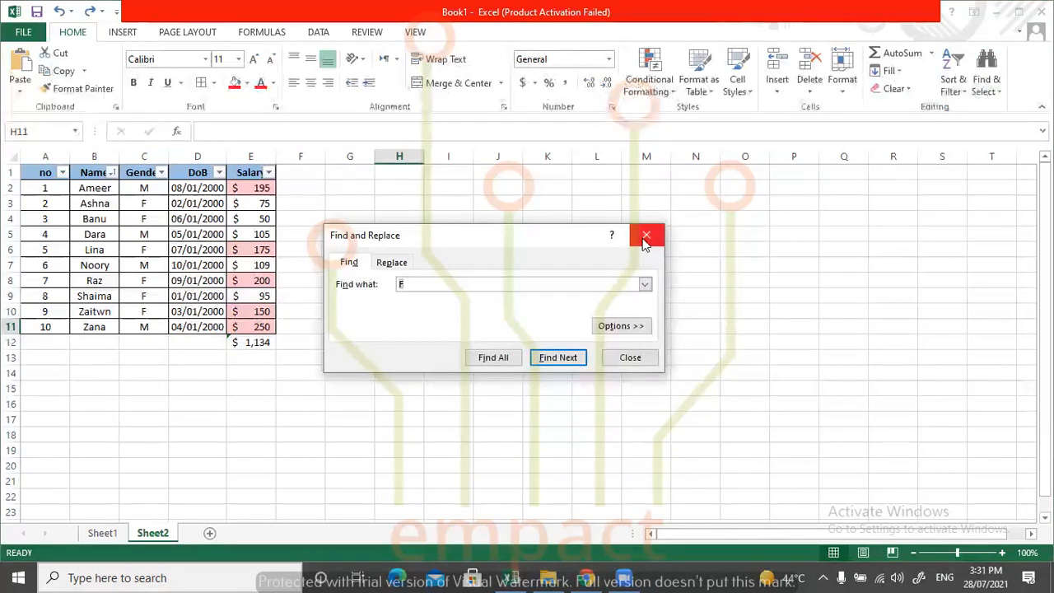
click(644, 238)
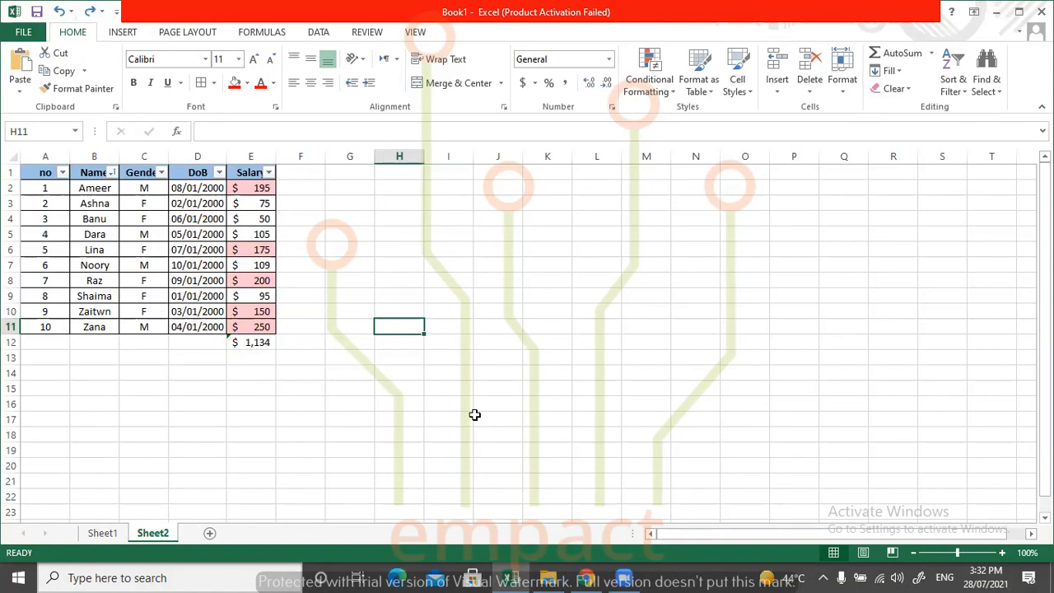
Find the next cell containing F in the table, empty the search text and close Find and Replace.
key(ctrl+f)
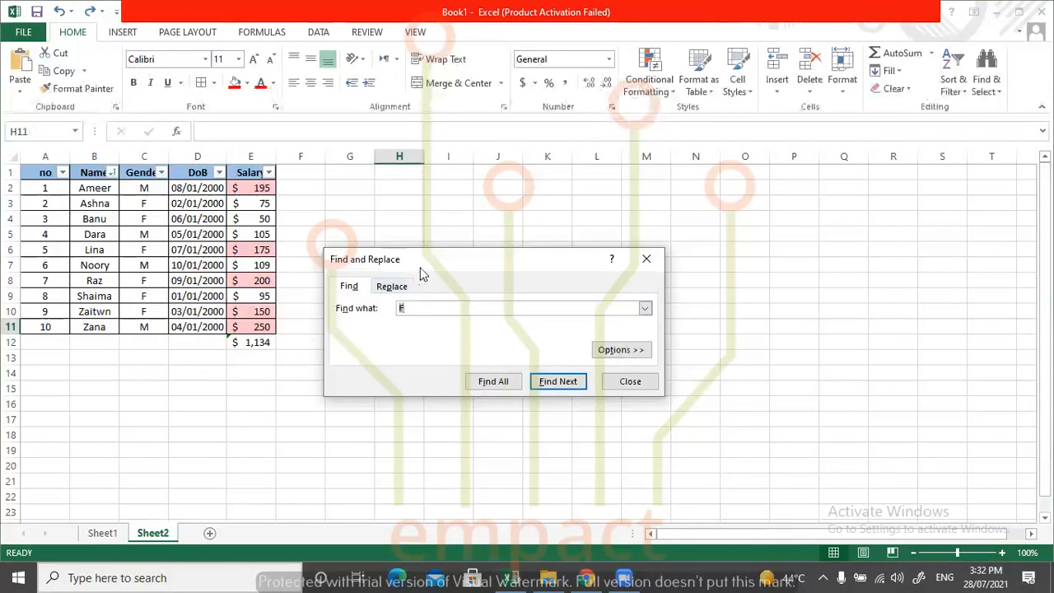
drag(447, 251, 426, 213)
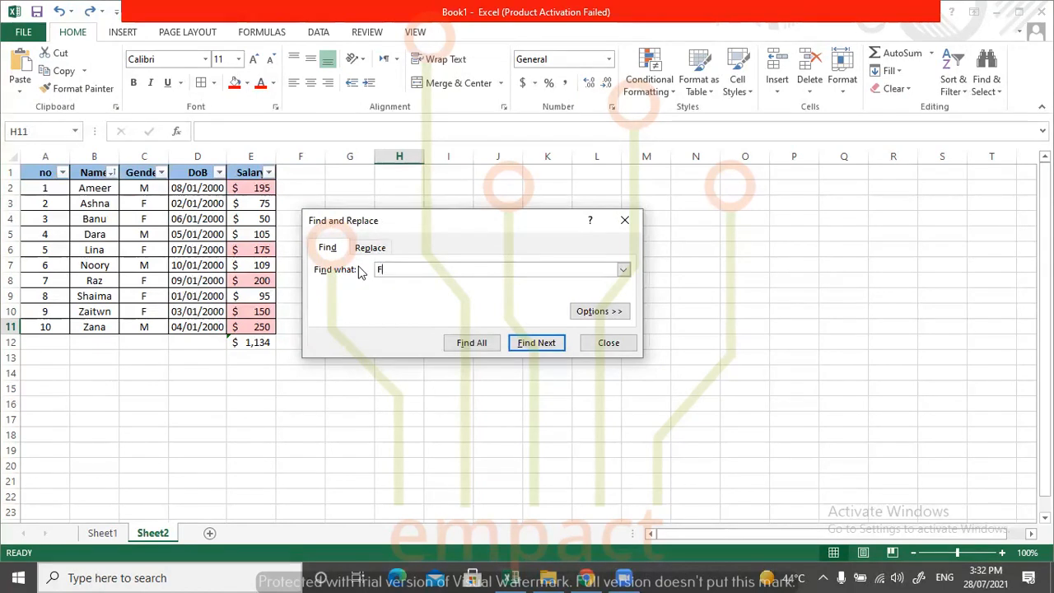
click(540, 342)
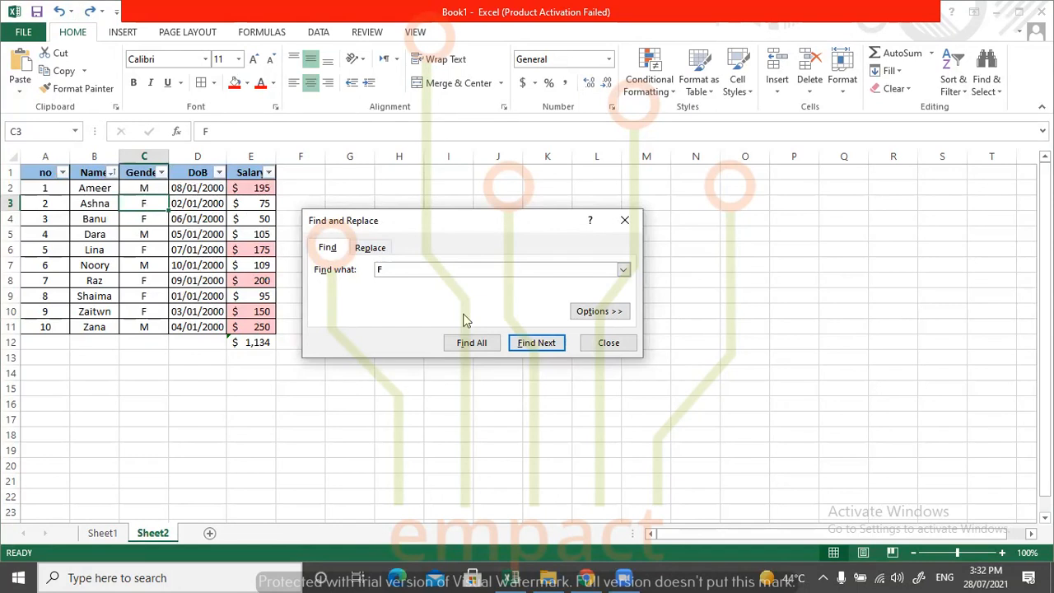
key(BackSpace)
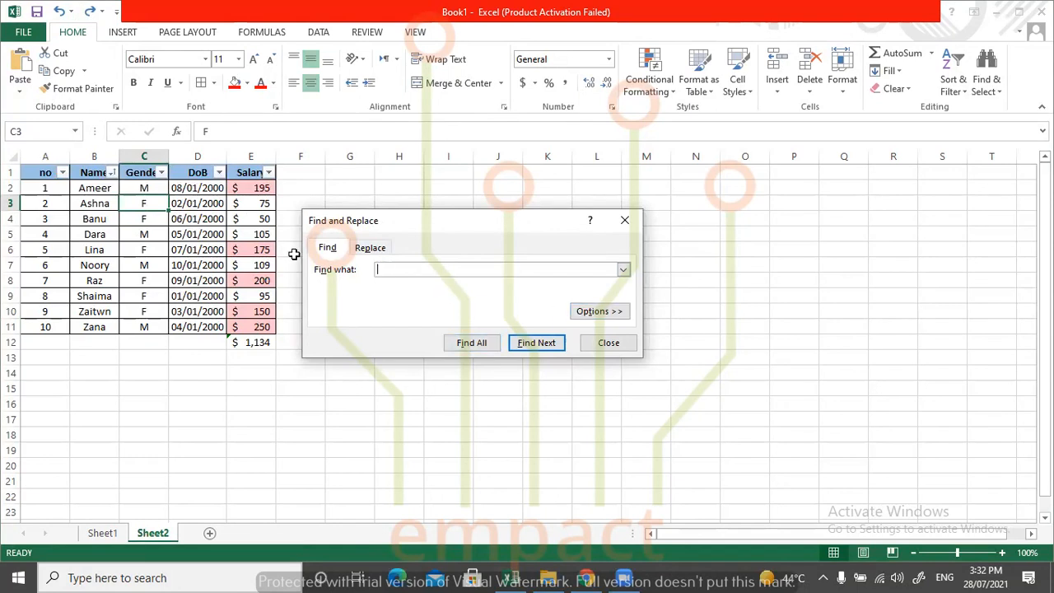
click(625, 221)
Search for F match by match starting from cell C2, and list all matches in an enlarged results list.
click(412, 262)
click(142, 190)
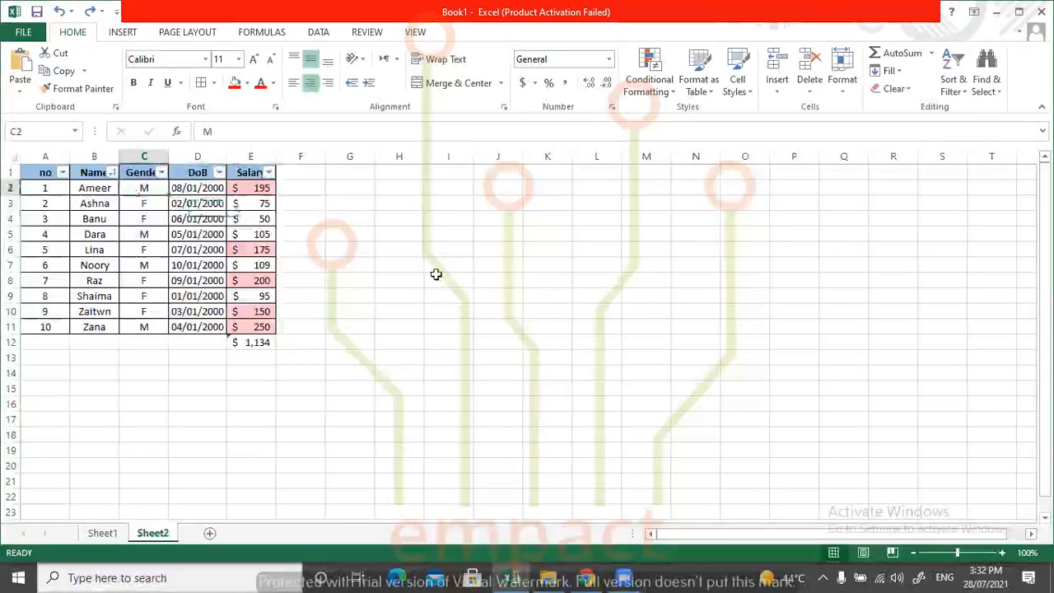
key(ctrl+f)
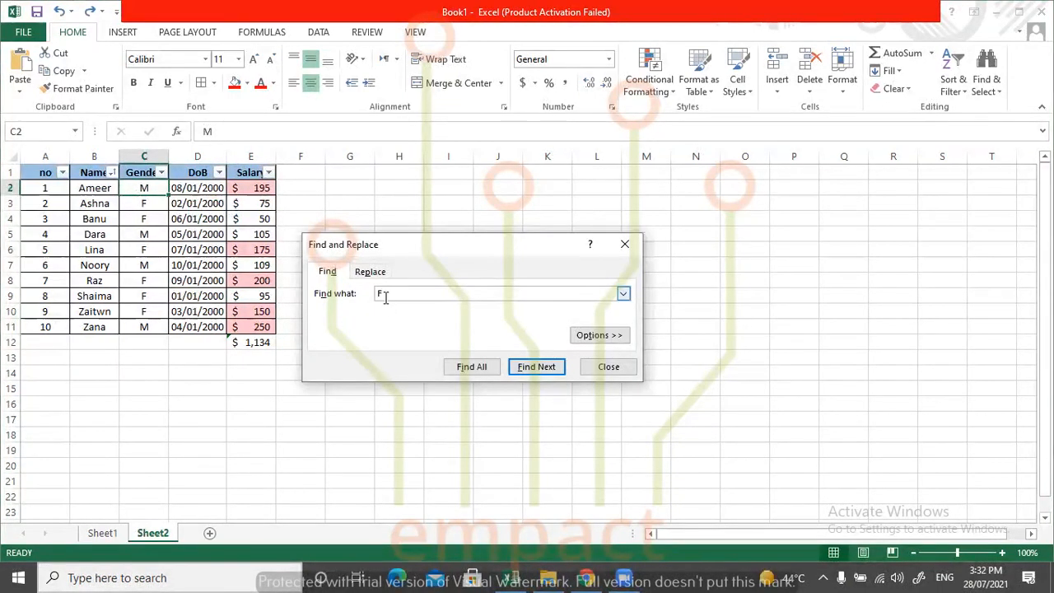
click(537, 367)
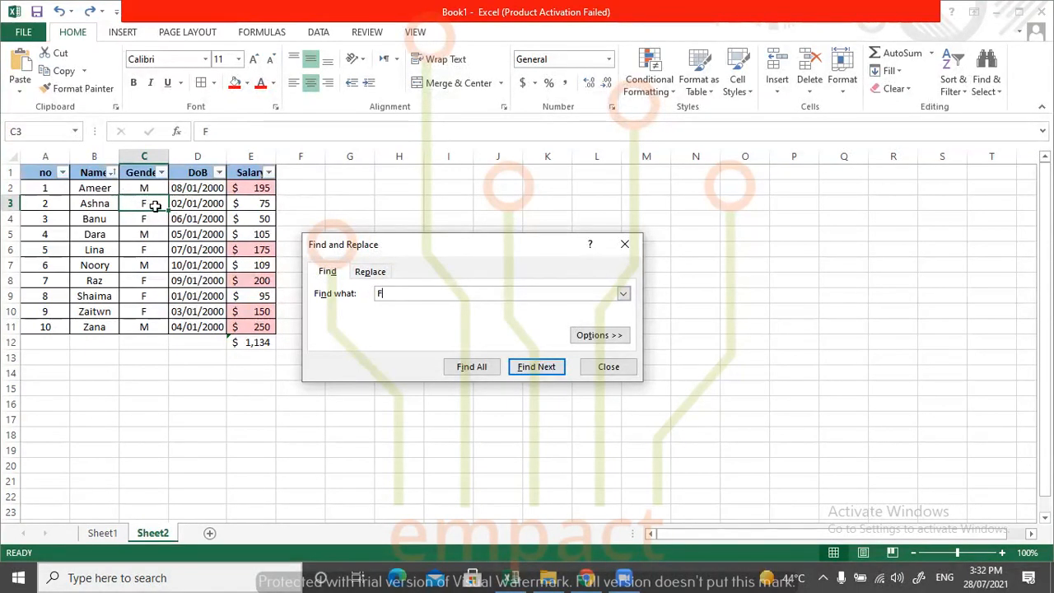
click(534, 371)
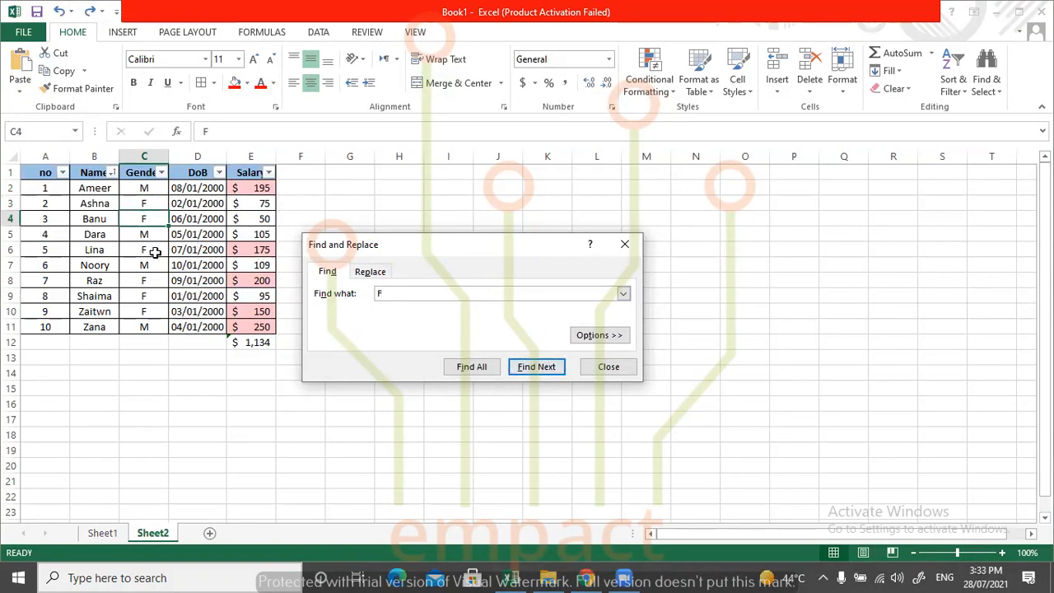
click(550, 370)
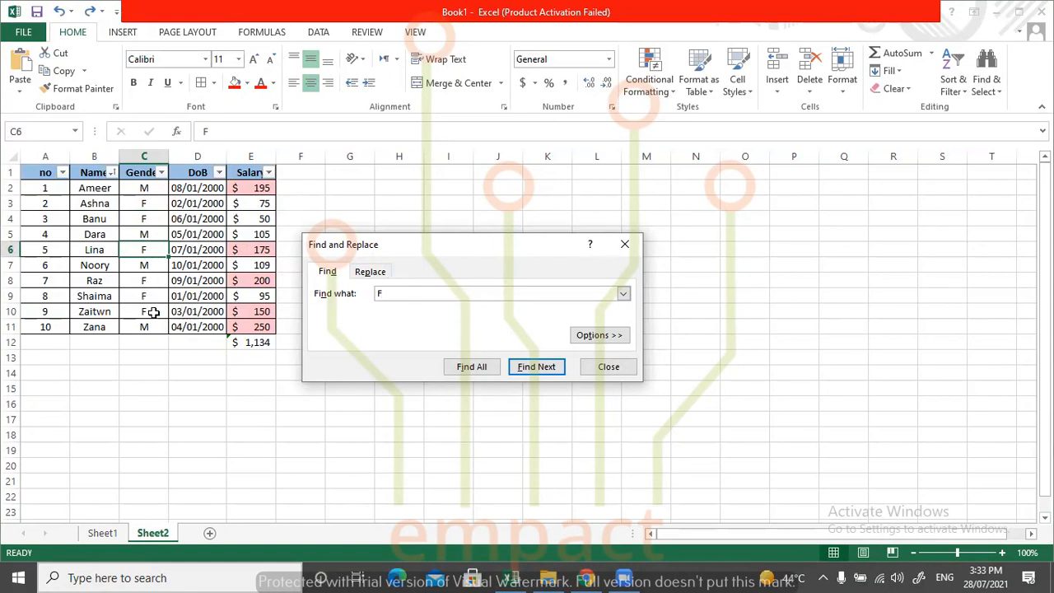
click(520, 369)
click(520, 368)
click(520, 368)
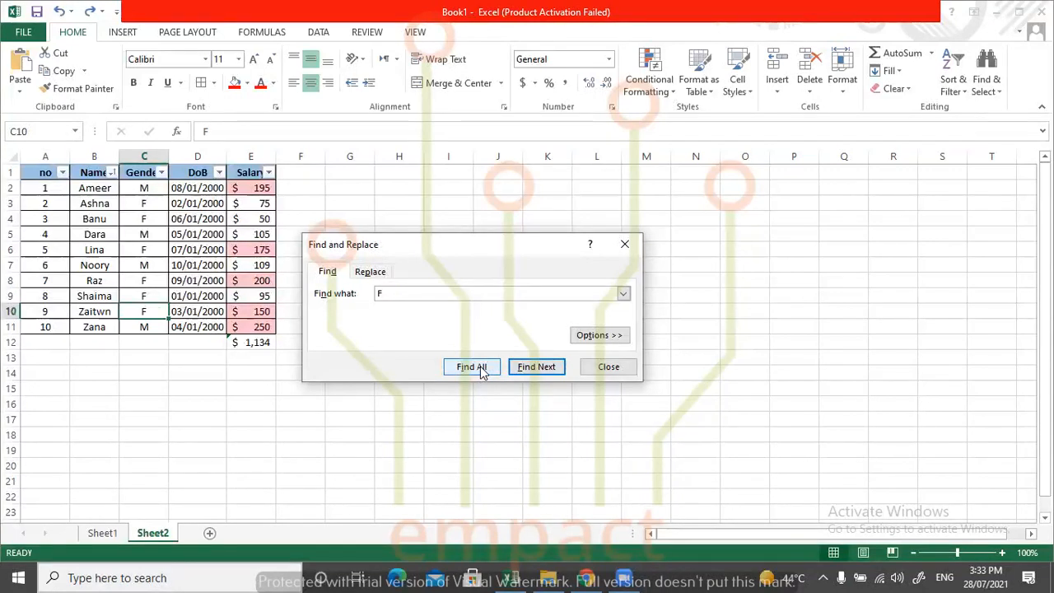
click(482, 368)
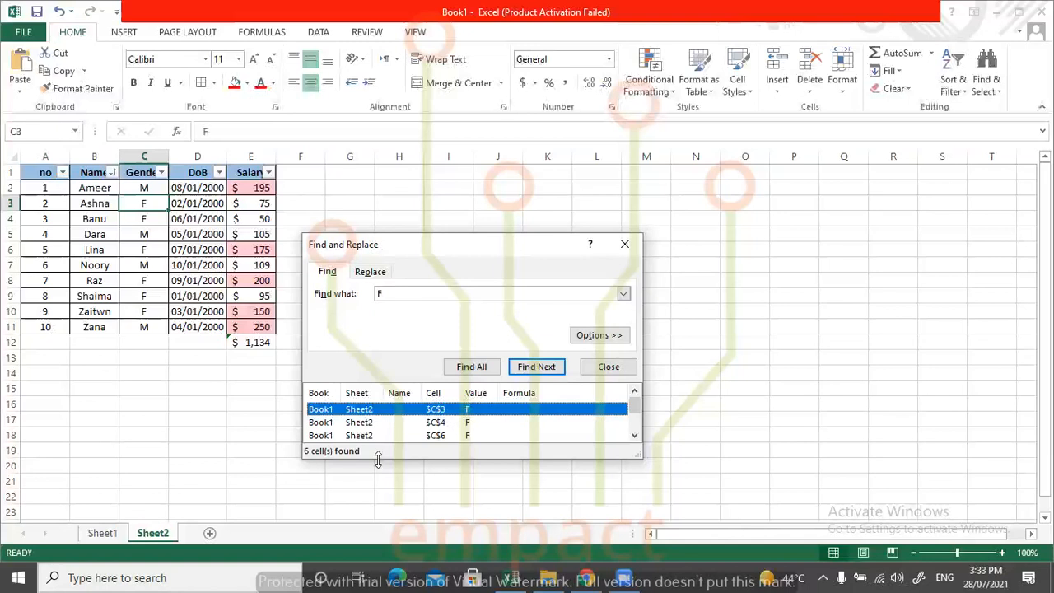
drag(378, 459, 398, 534)
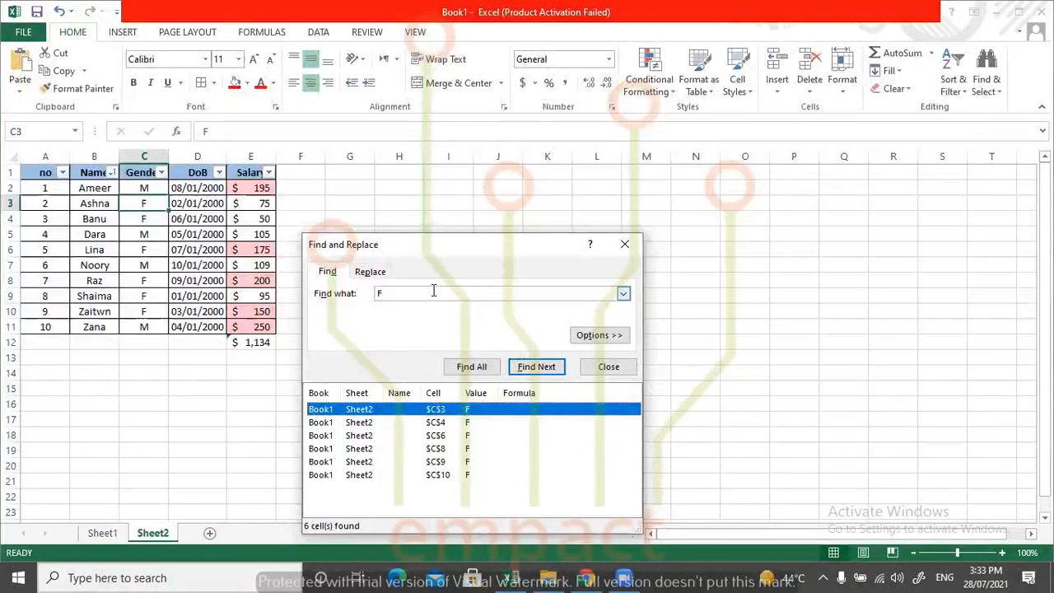
Search the sheet for 175, repeat the search for further matches, and close Find and Replace.
click(366, 277)
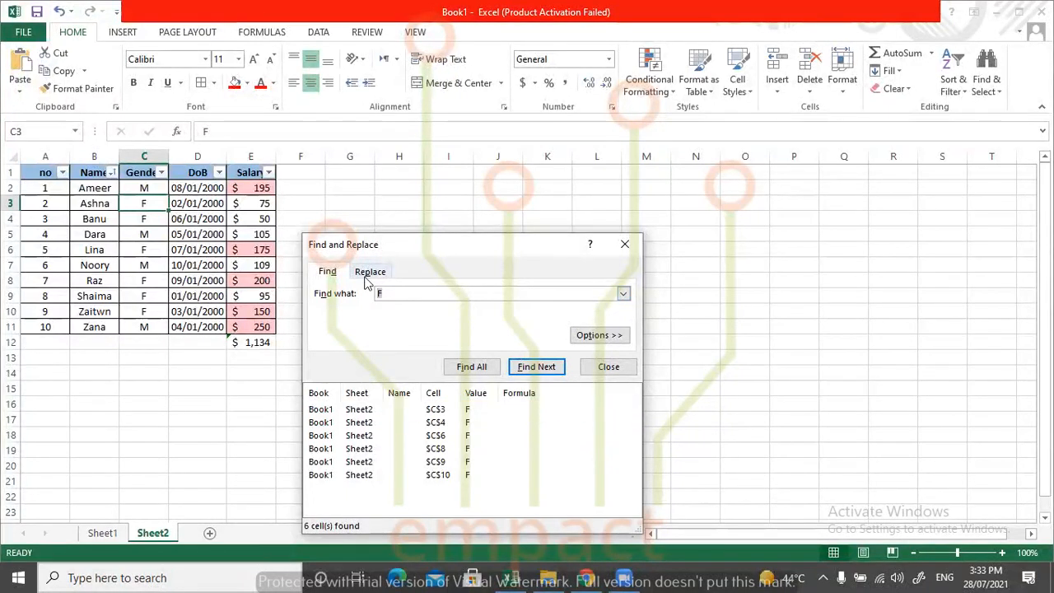
key(BackSpace)
text(175)
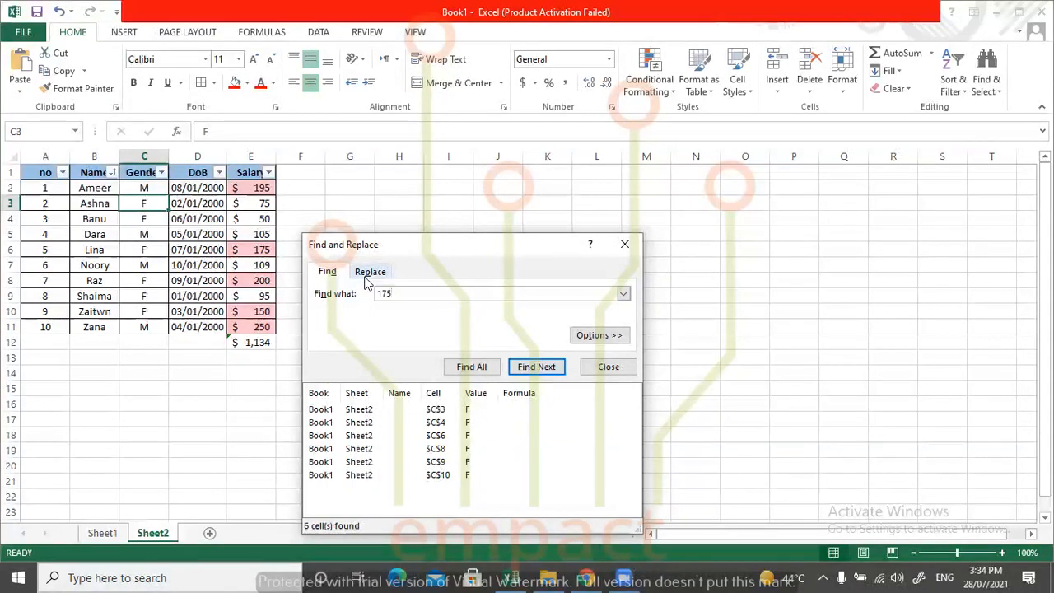
click(534, 370)
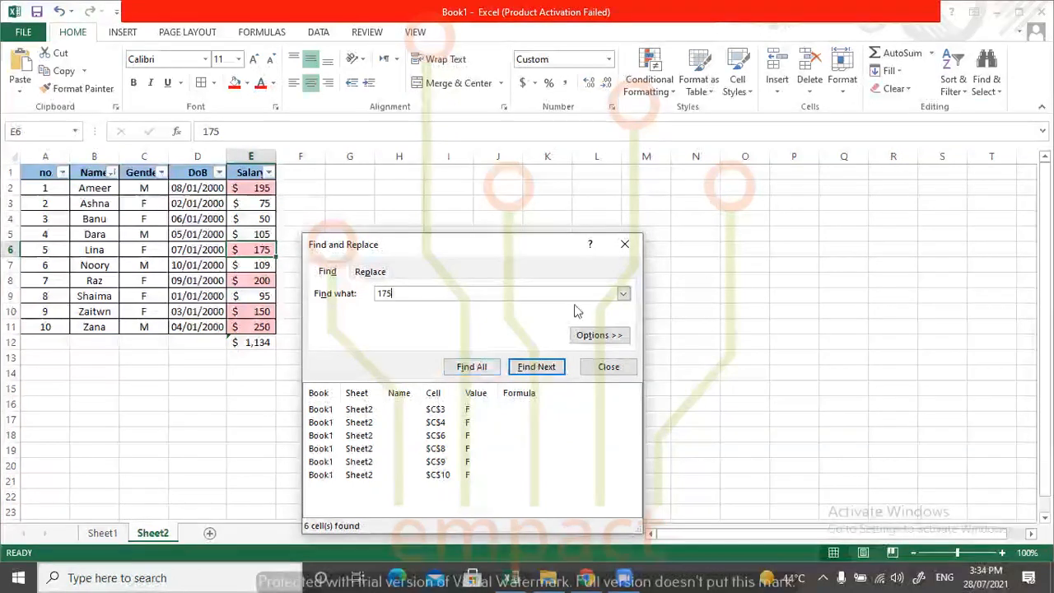
click(542, 370)
click(542, 367)
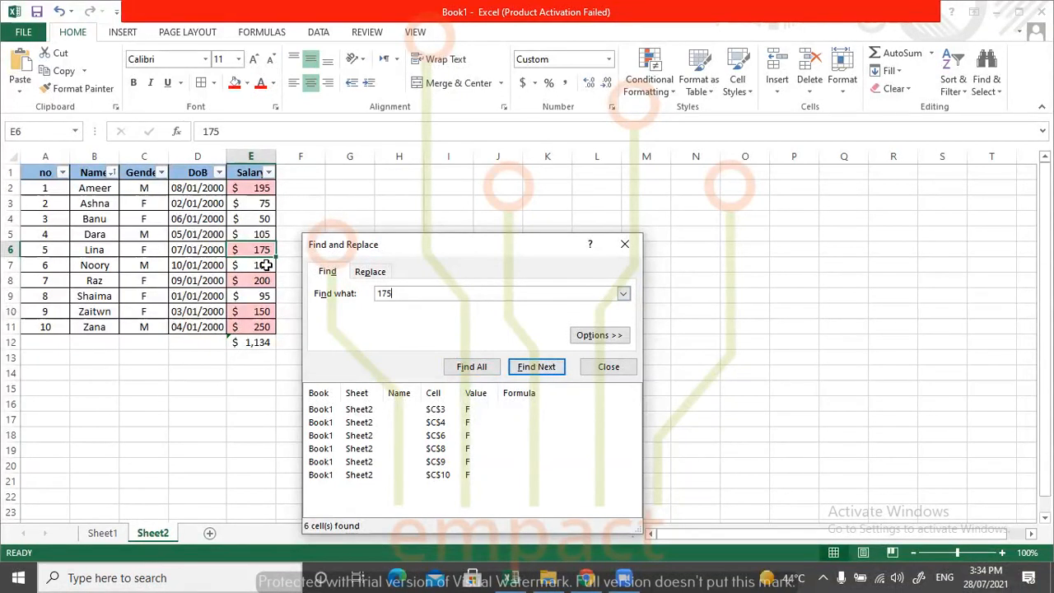
click(530, 374)
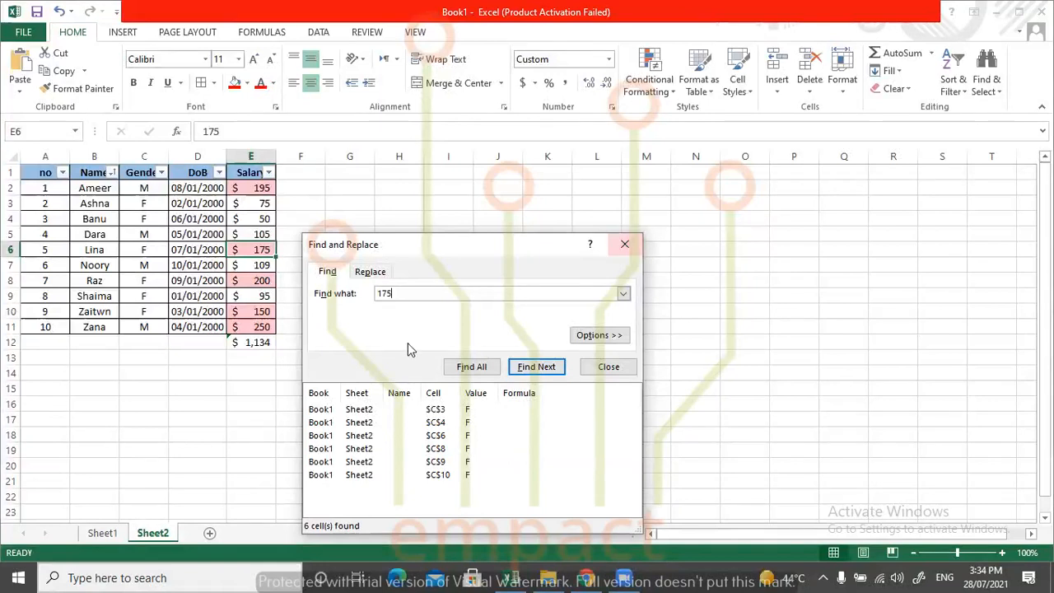
click(629, 247)
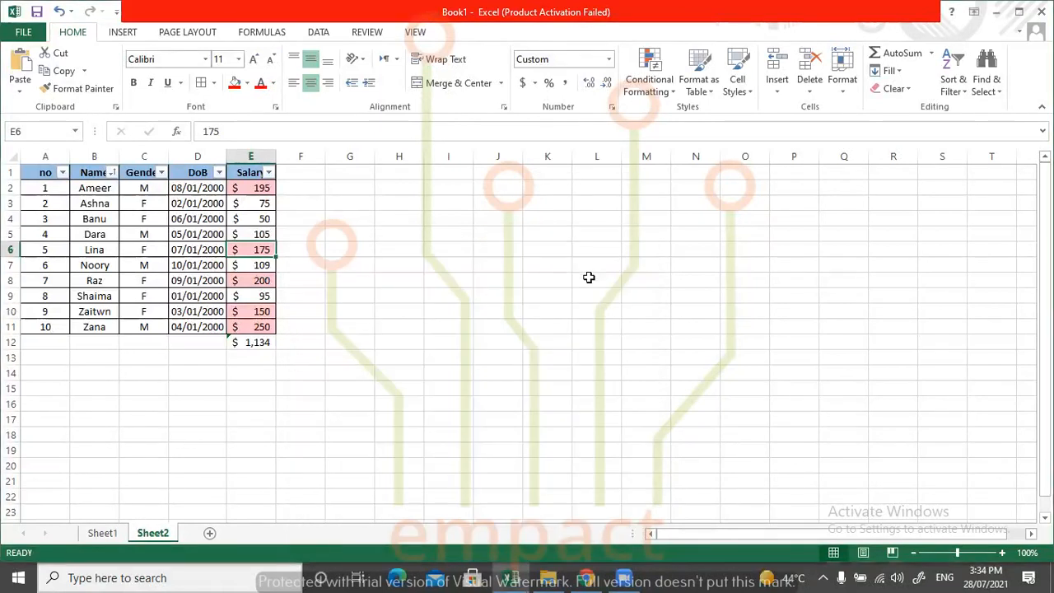
Examine the Replace dialog's fields, opening it both from Find & Select and directly, and close it without replacing anything.
click(986, 67)
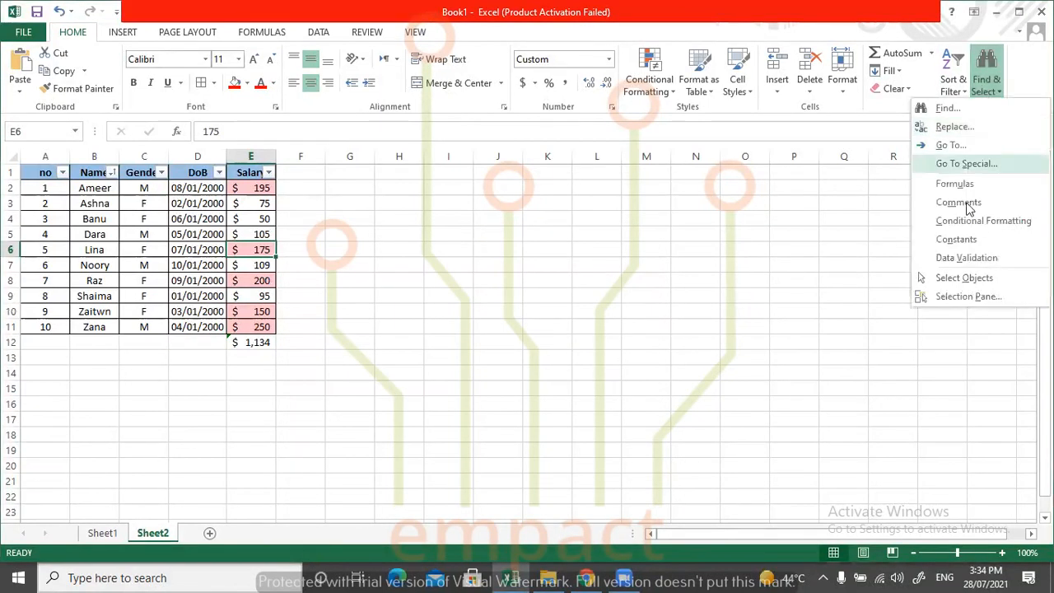
click(954, 127)
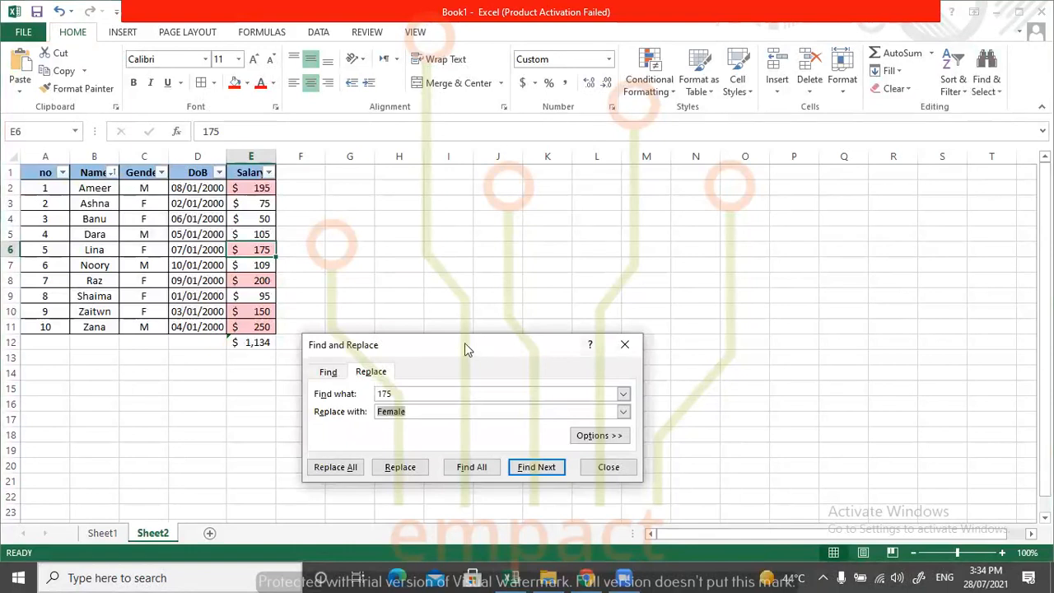
drag(464, 349, 463, 220)
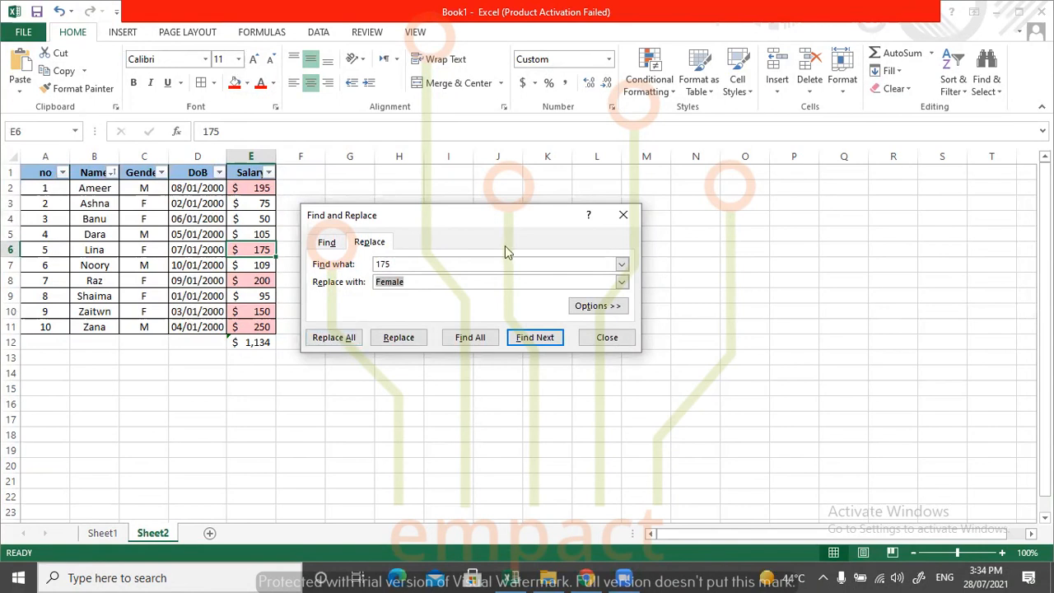
click(625, 217)
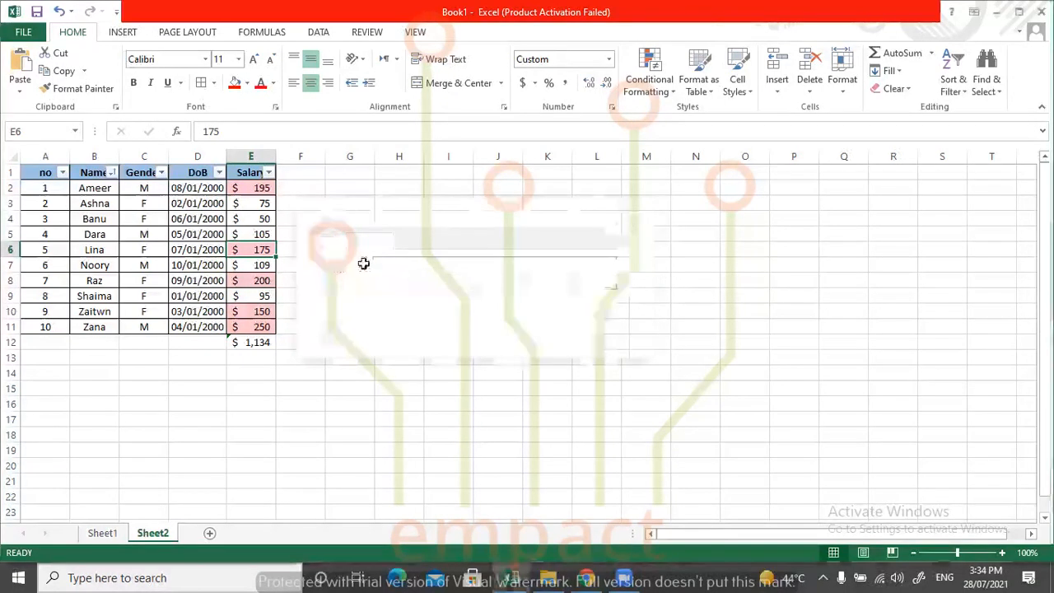
key(ctrl+h)
click(623, 239)
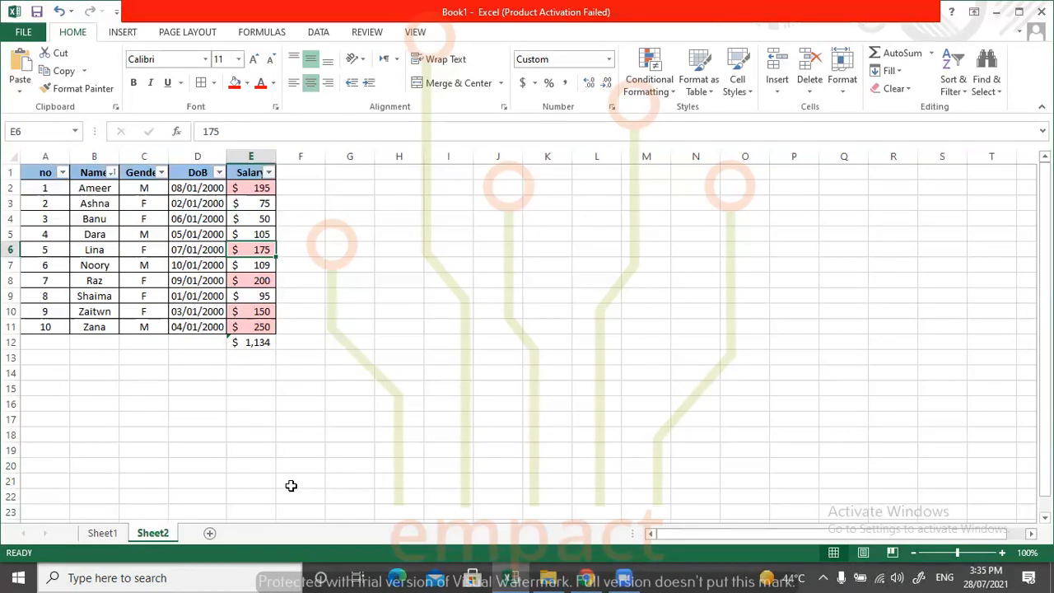
Replace all occurrences of F with Female in the sheet and close Find and Replace.
key(ctrl+h)
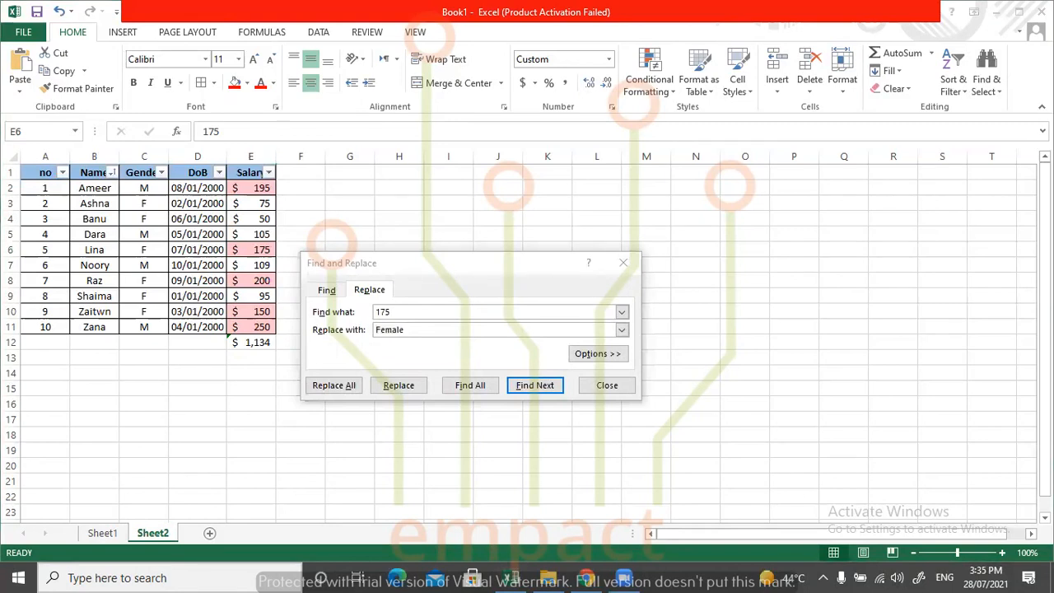
click(428, 270)
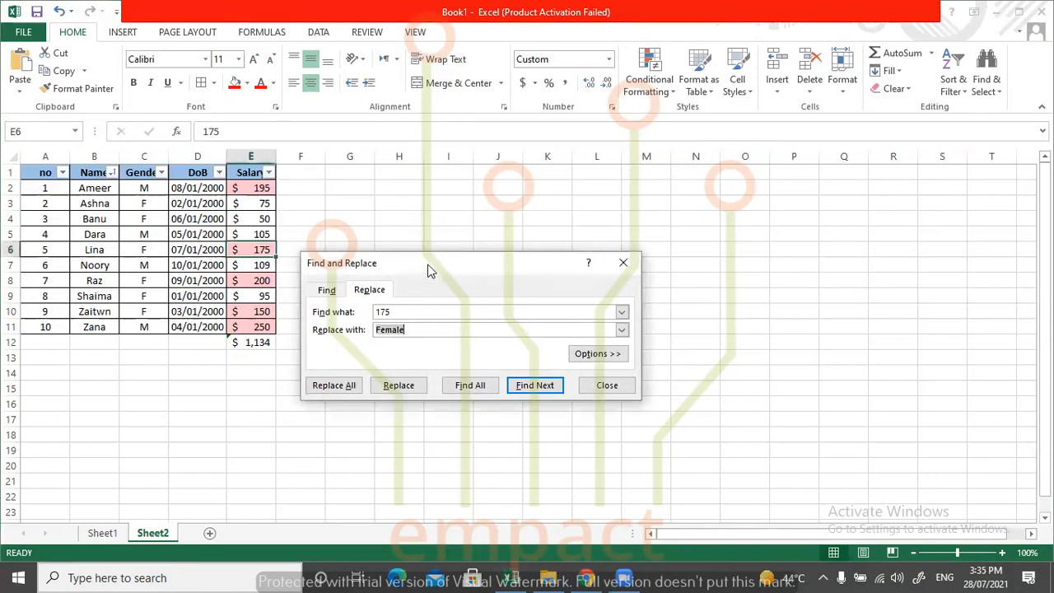
drag(428, 270, 613, 206)
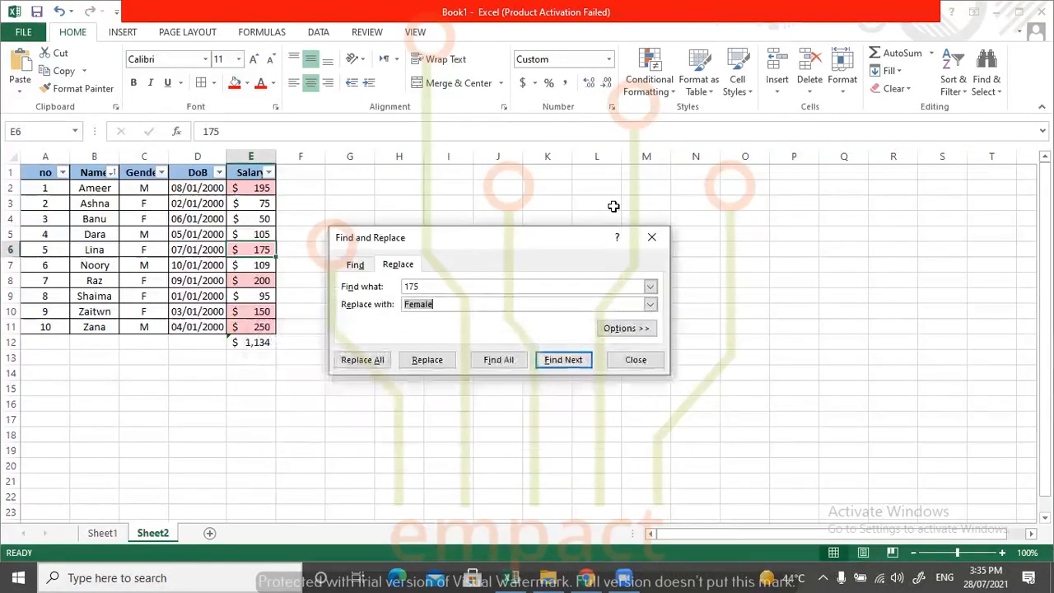
click(613, 205)
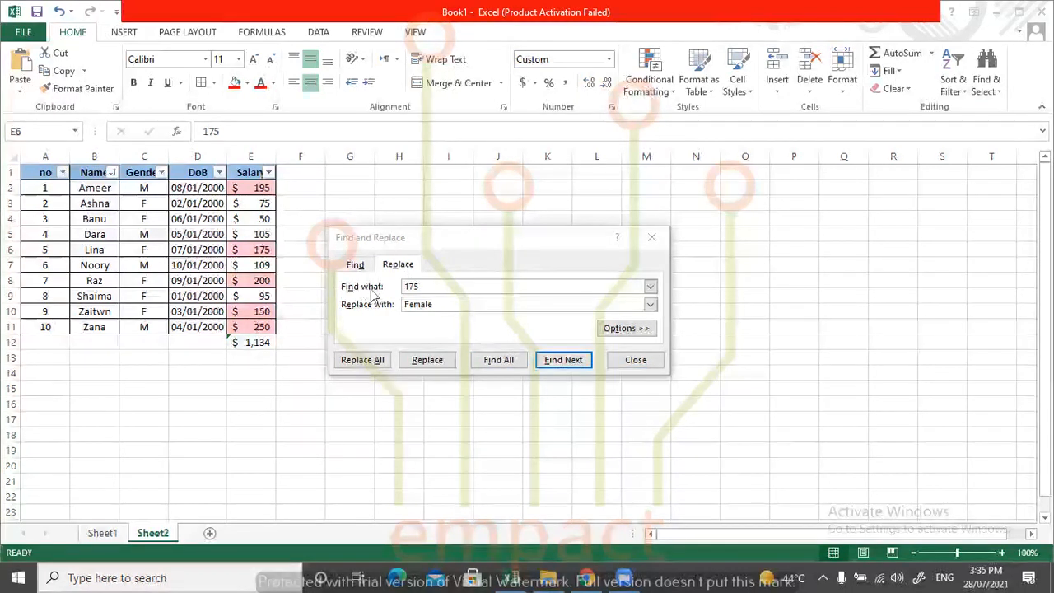
click(437, 304)
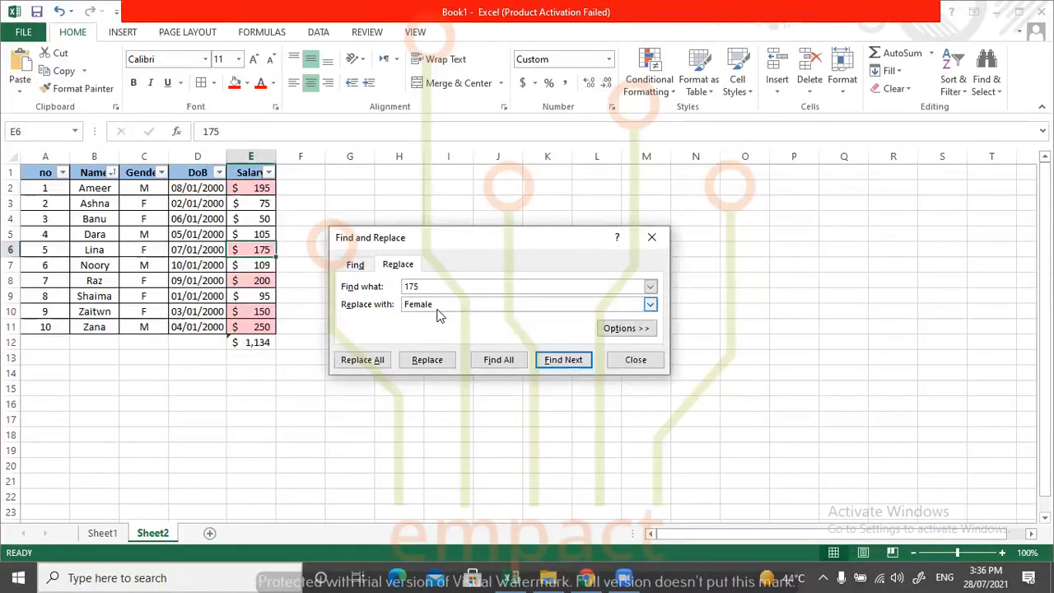
double_click(424, 288)
text(F)
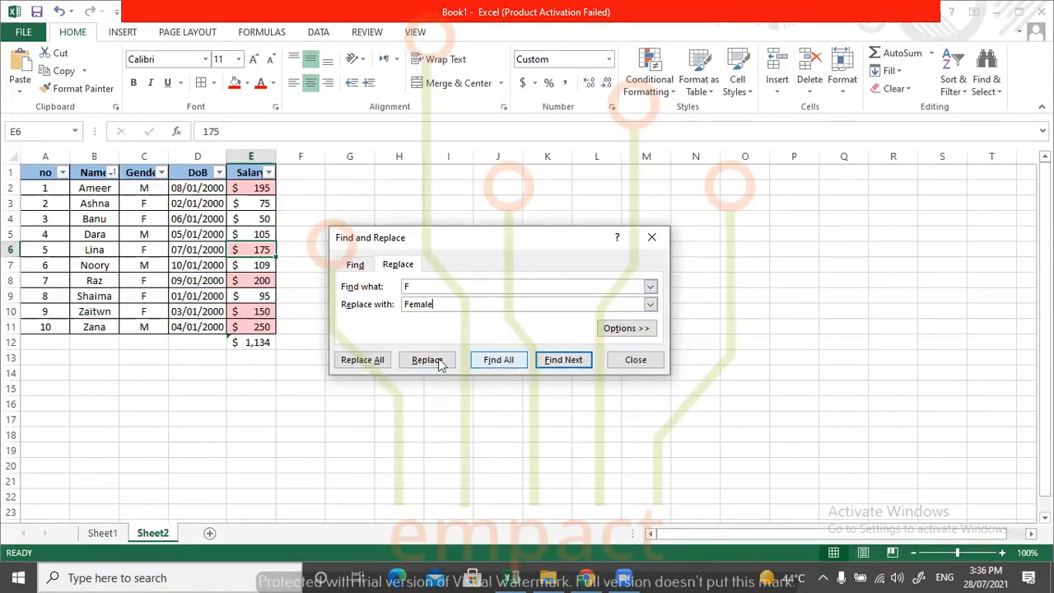
click(373, 363)
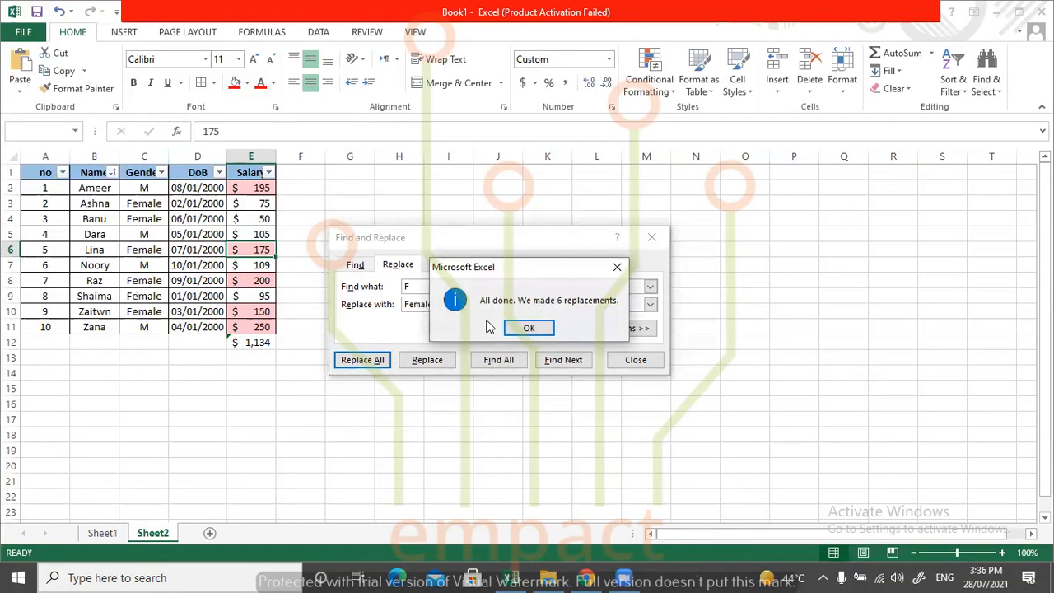
click(545, 329)
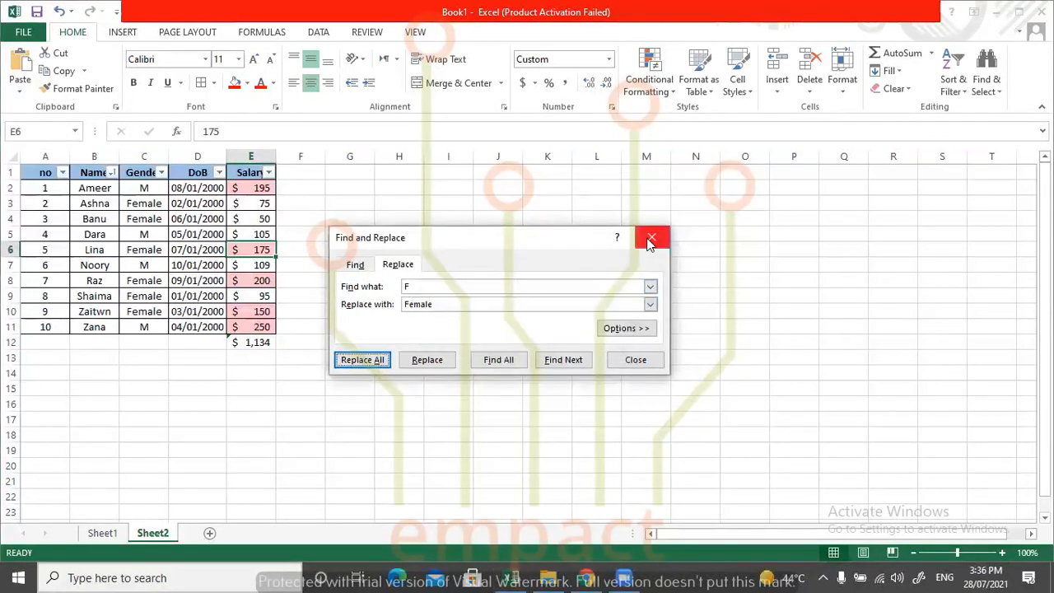
click(650, 237)
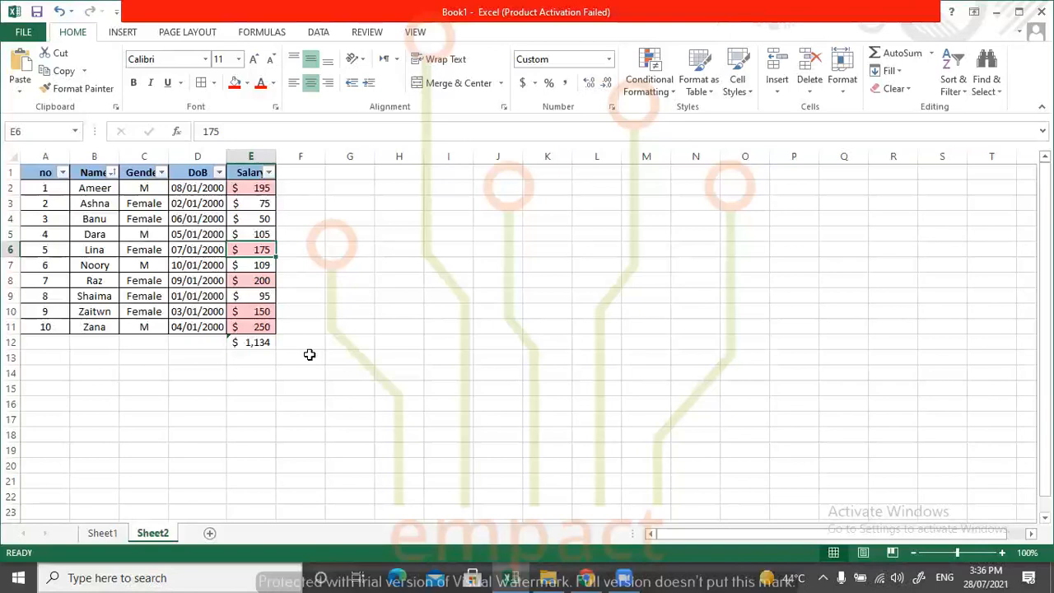
Prepare a replacement of M with Male and list every match for M in the sheet.
key(ctrl+h)
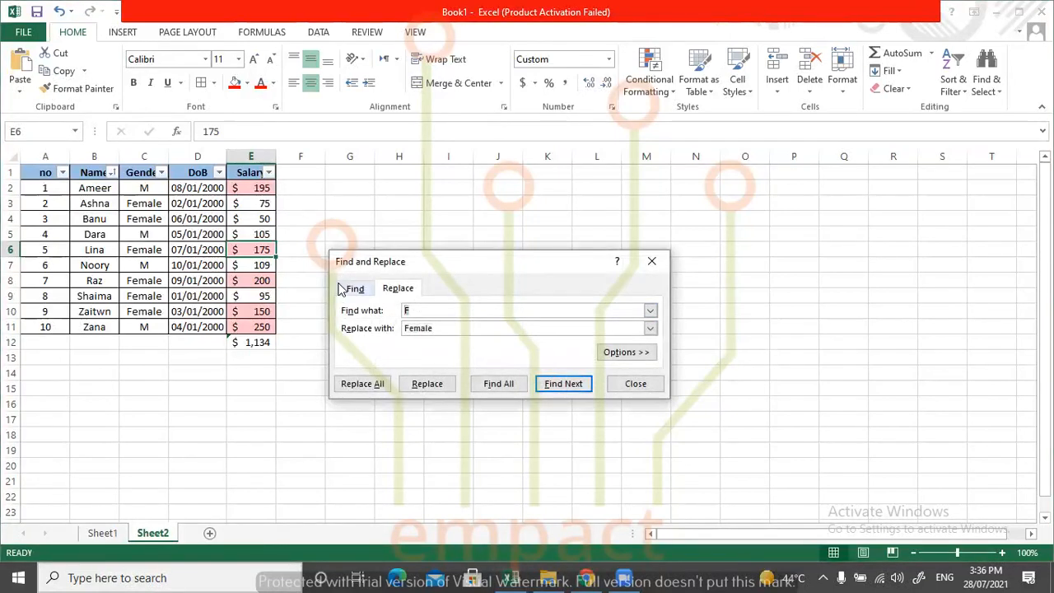
text(M)
drag(447, 327, 401, 325)
text(M)
click(498, 383)
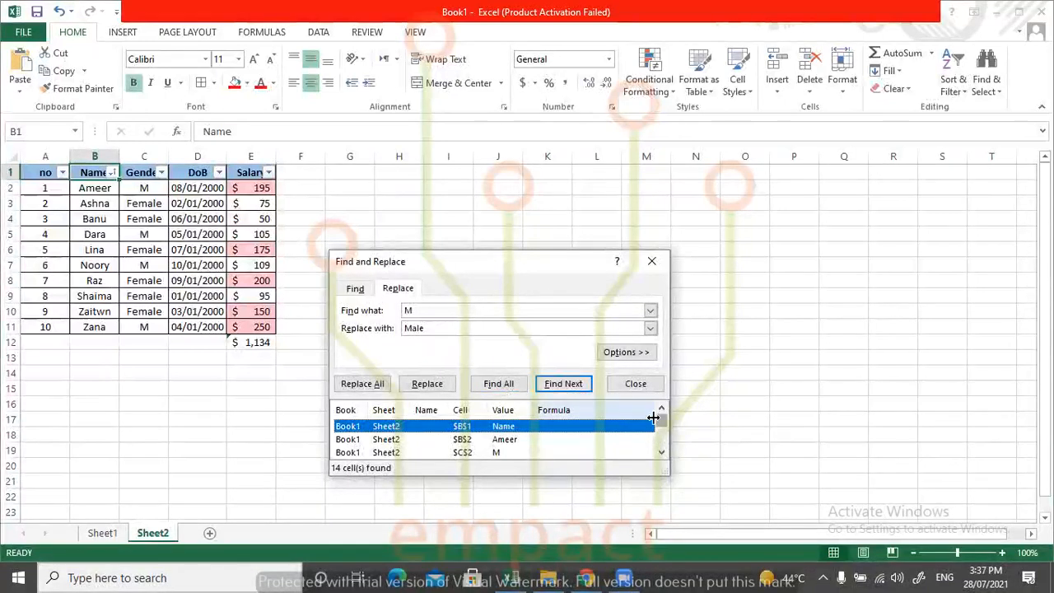
List the matches for M in column C only, expand the replace options, and close the dialog without replacing.
click(148, 155)
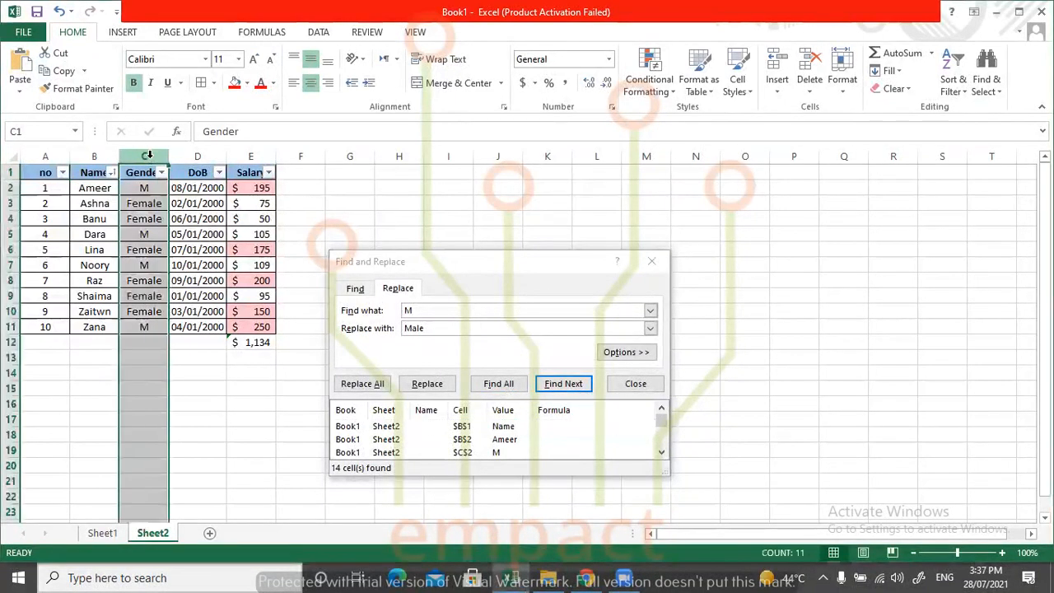
click(485, 385)
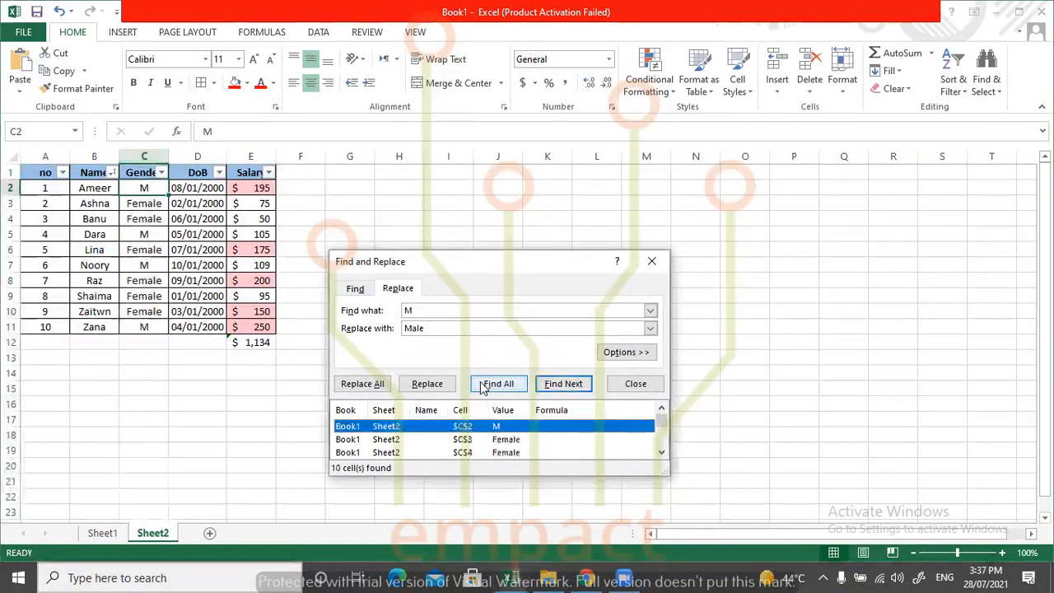
mouse_move(665, 418)
mouse_down()
mouse_move(668, 448)
mouse_move(663, 401)
mouse_up()
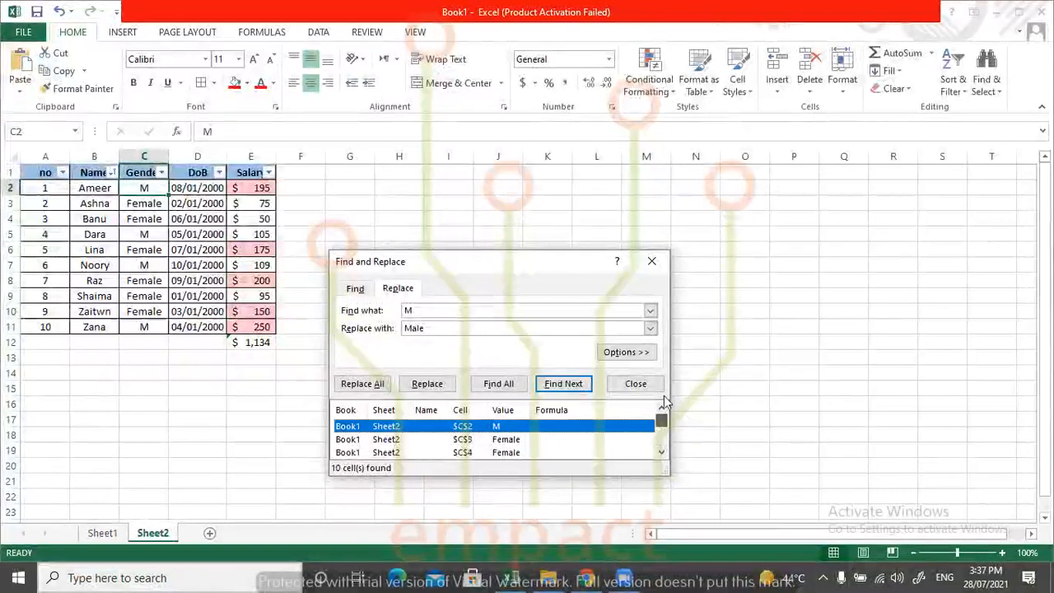
click(630, 351)
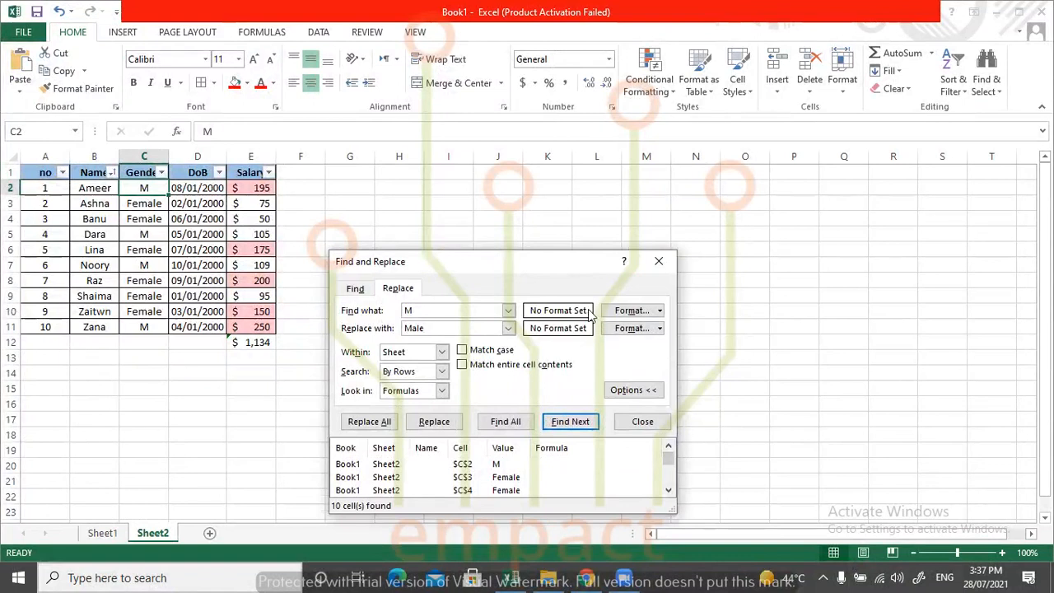
click(659, 261)
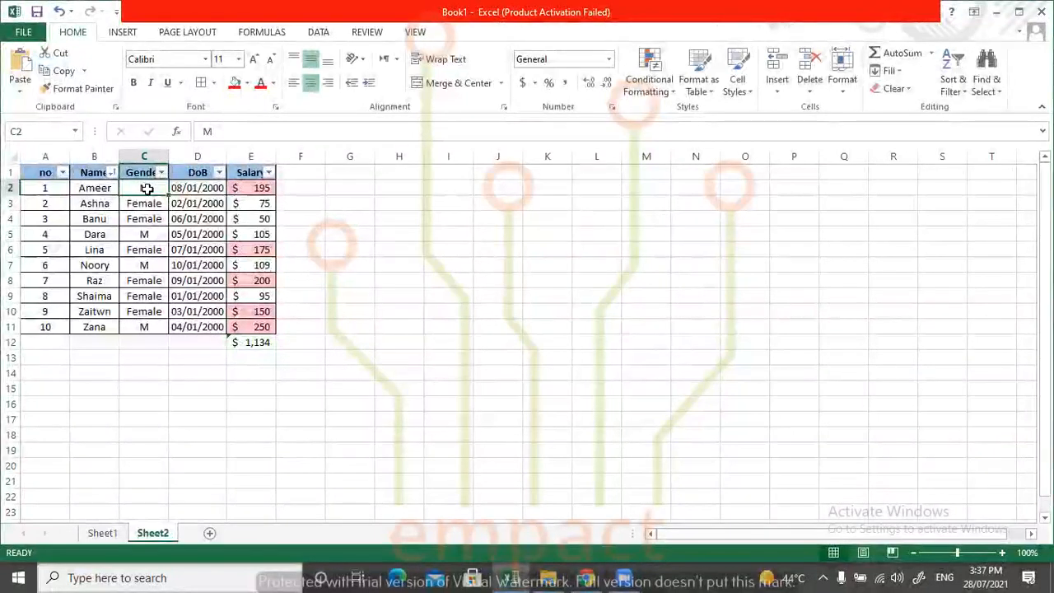
List all matches for M in the sheet with Male as the replacement, enlarge the results list, and close Find and Replace.
key(ctrl+f)
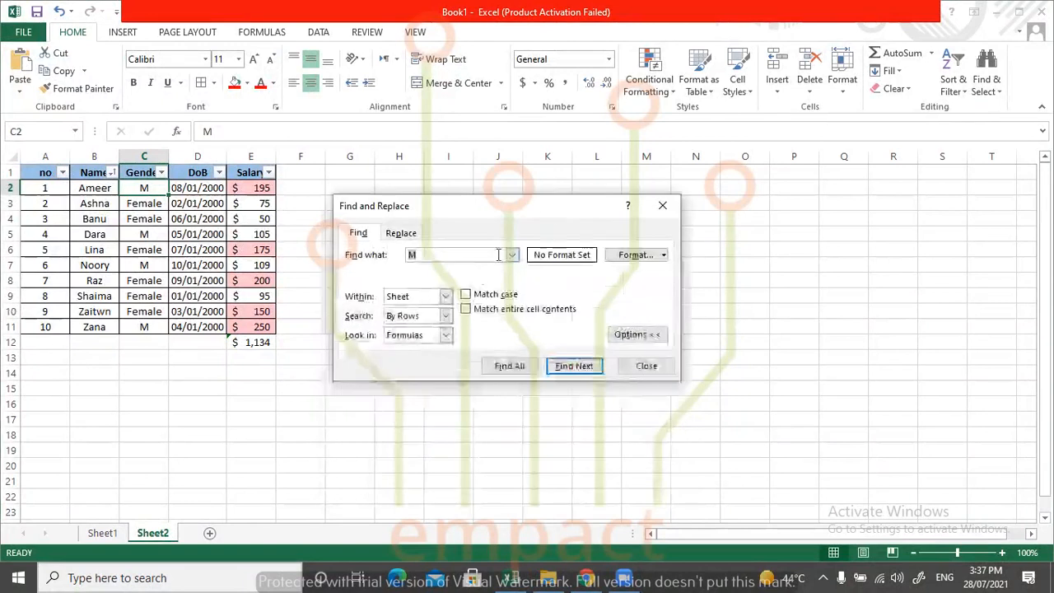
click(400, 233)
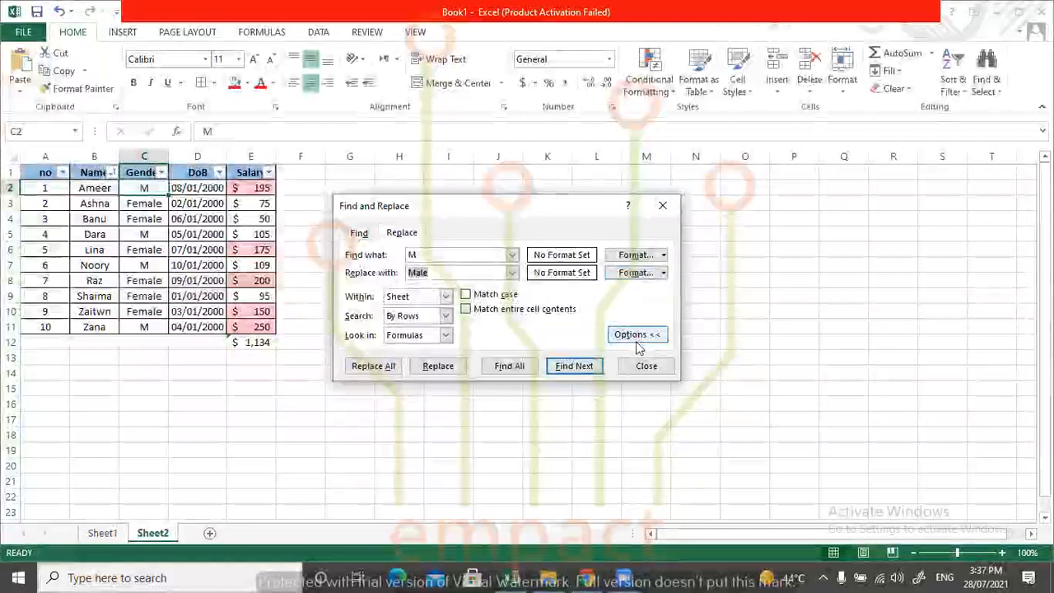
click(636, 336)
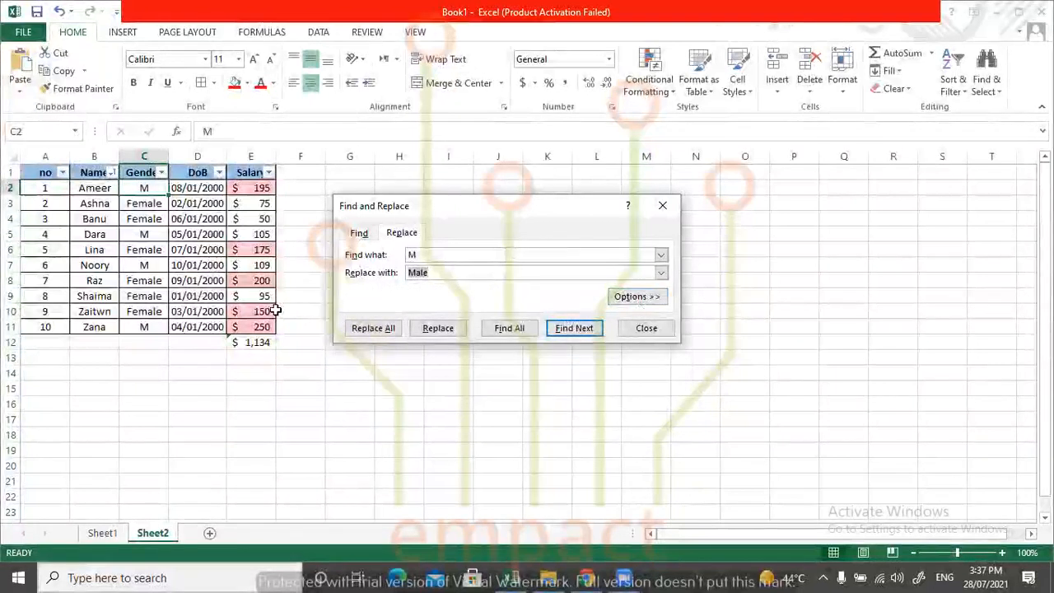
click(499, 330)
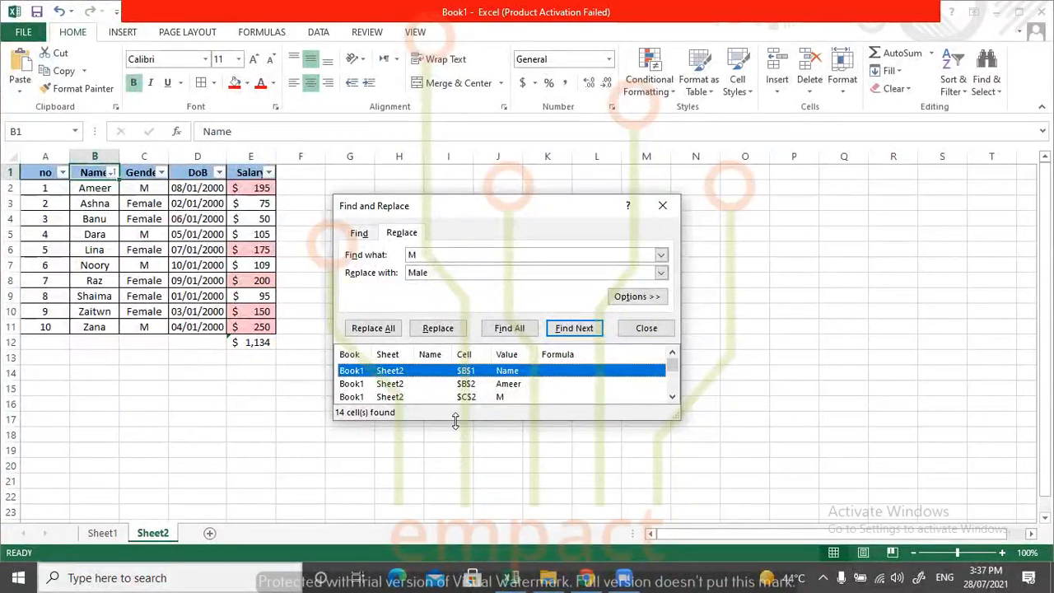
drag(455, 421, 456, 541)
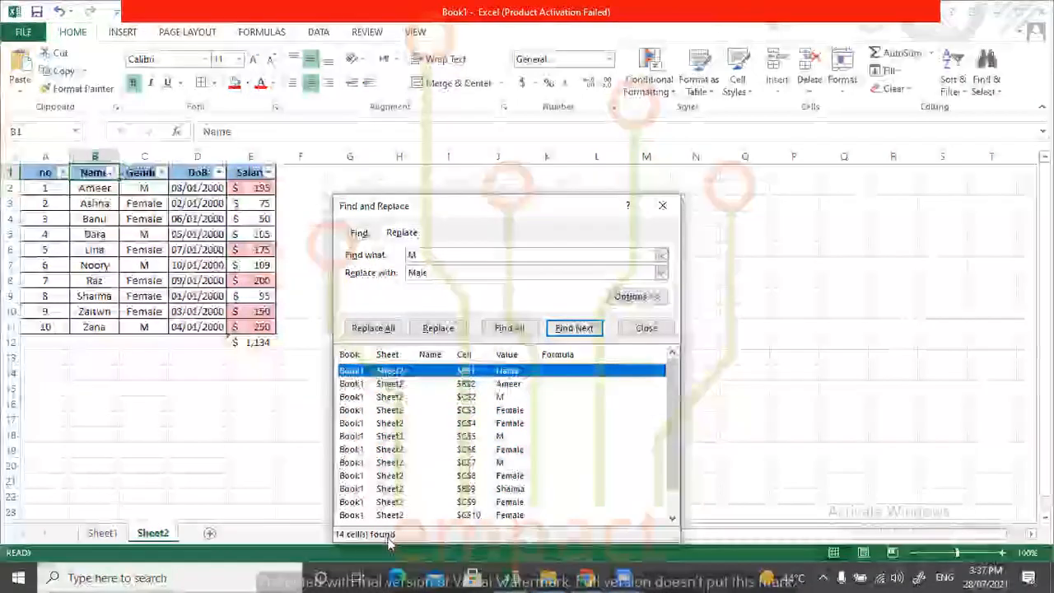
click(416, 254)
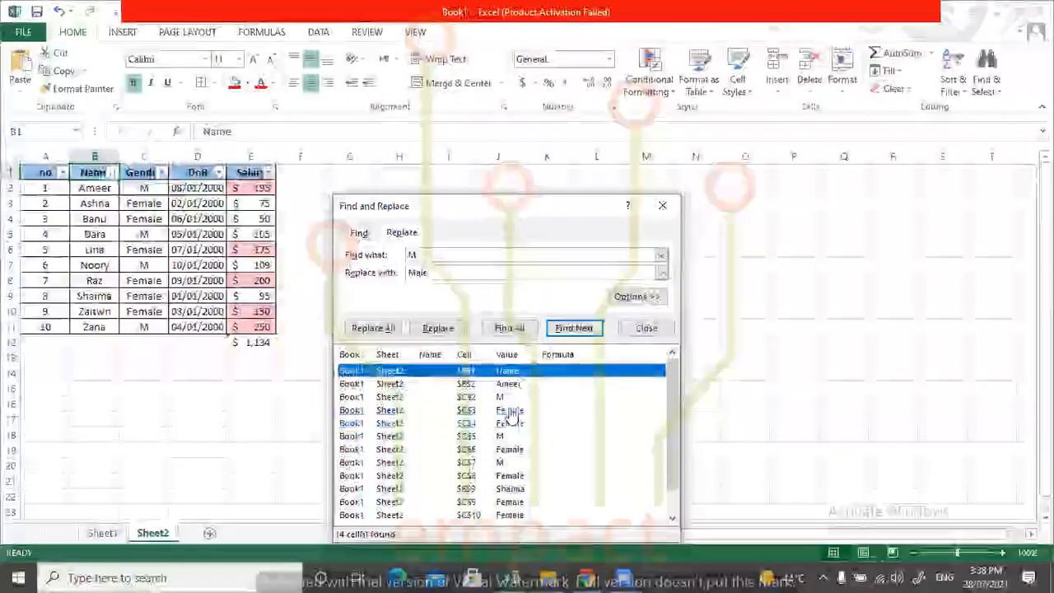
click(663, 206)
click(443, 295)
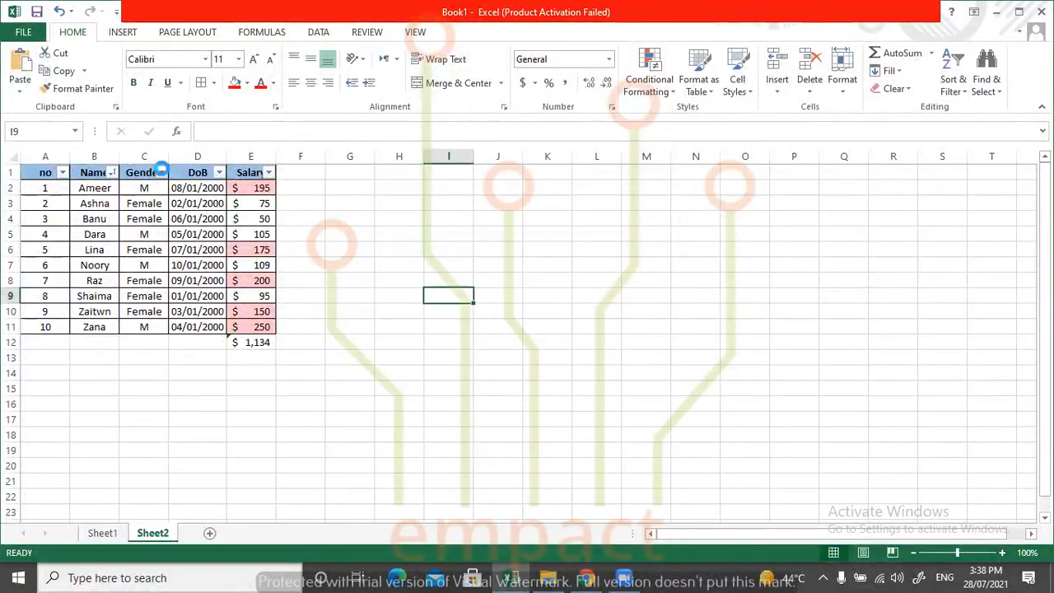
Filter the Gender column to show only the M rows.
click(161, 172)
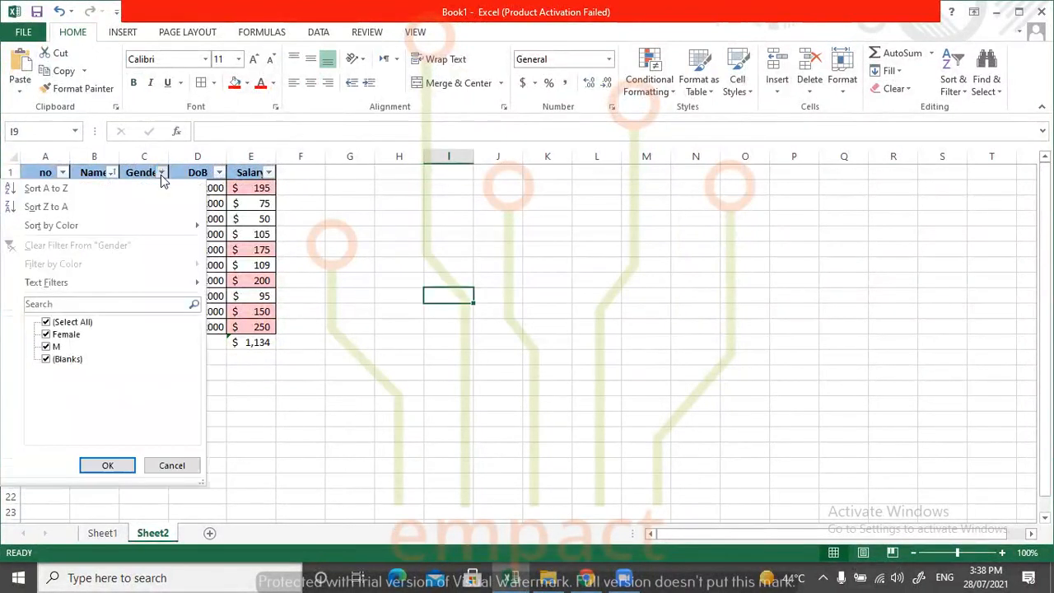
click(72, 322)
click(56, 346)
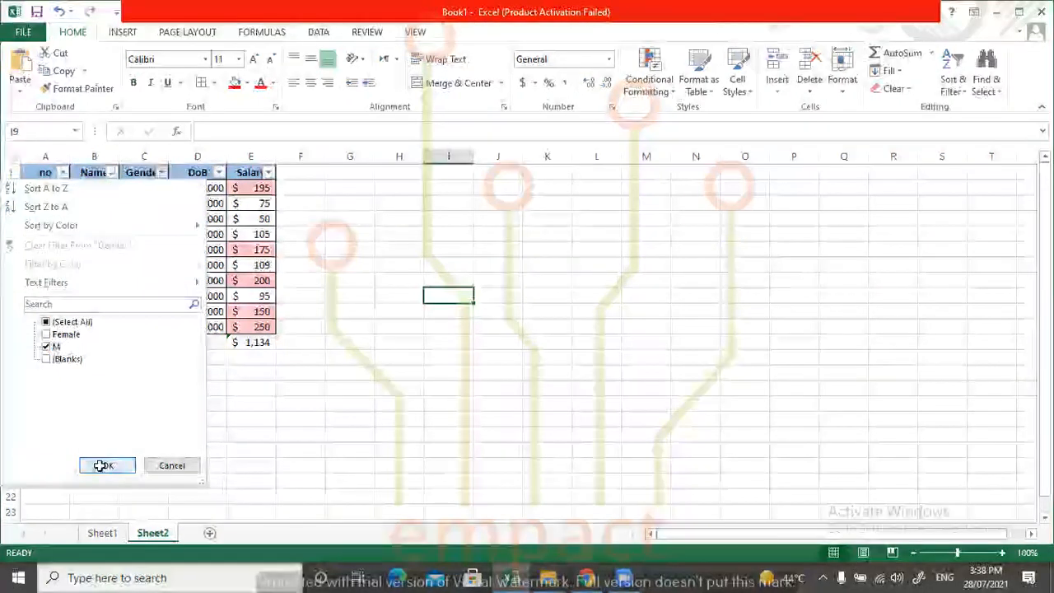
click(107, 465)
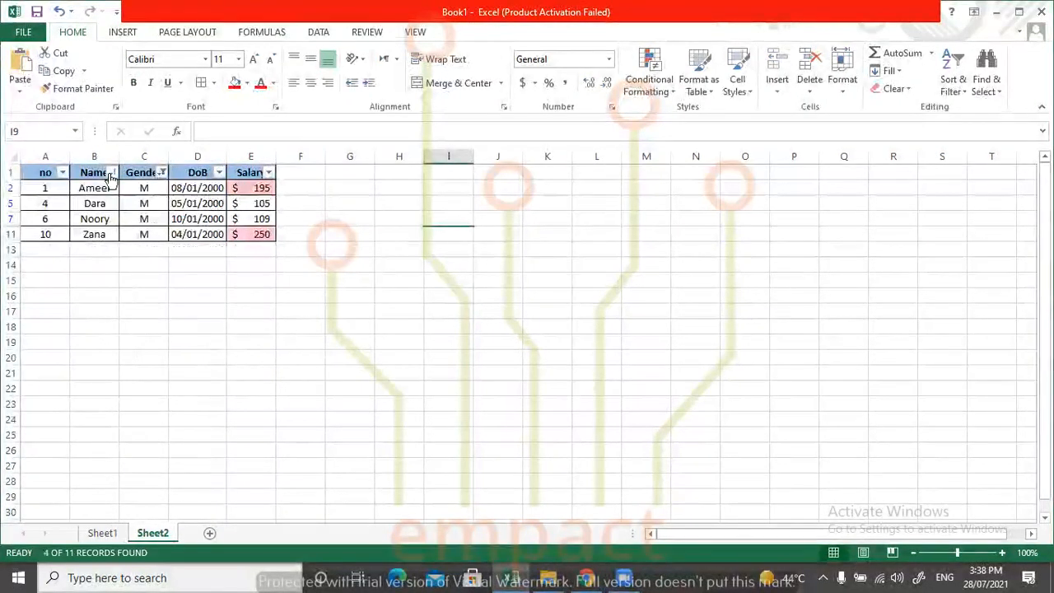
Find the next M within the filtered Gender cells and close Find and Replace without replacing.
click(140, 193)
drag(140, 194, 143, 233)
key(ctrl+h)
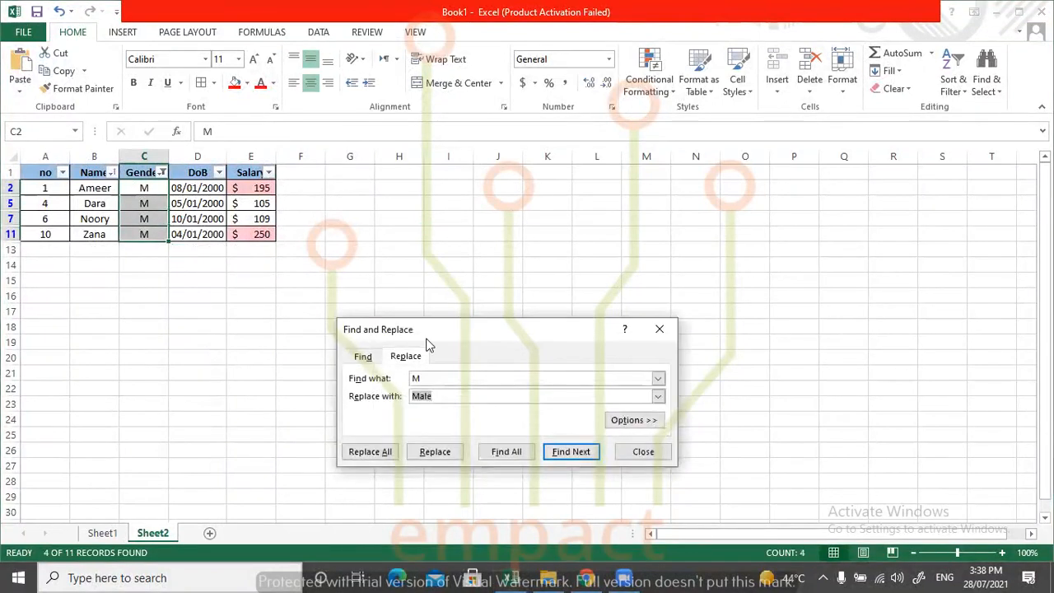
click(555, 452)
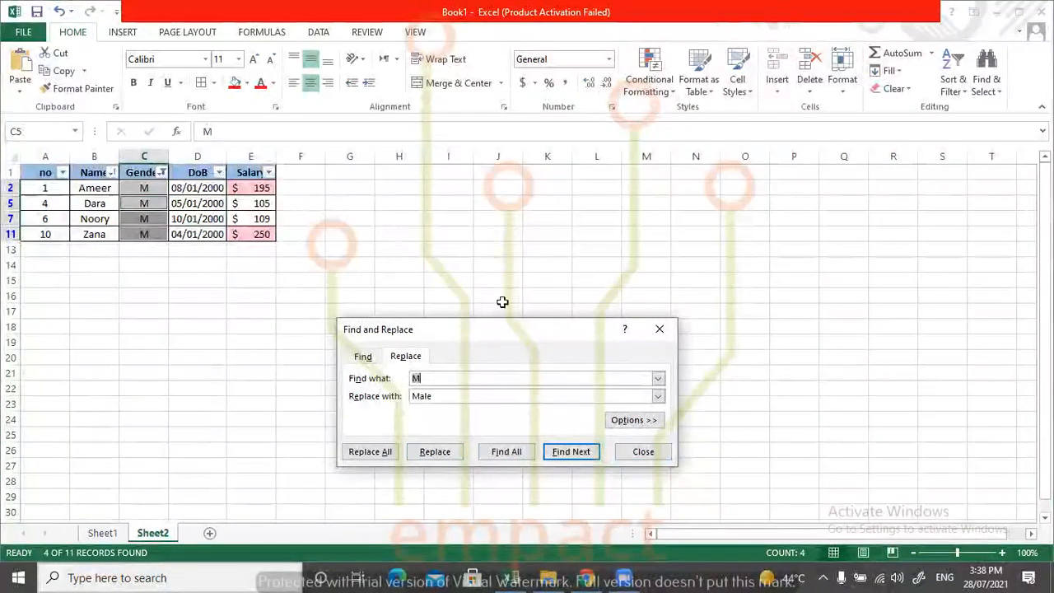
click(658, 331)
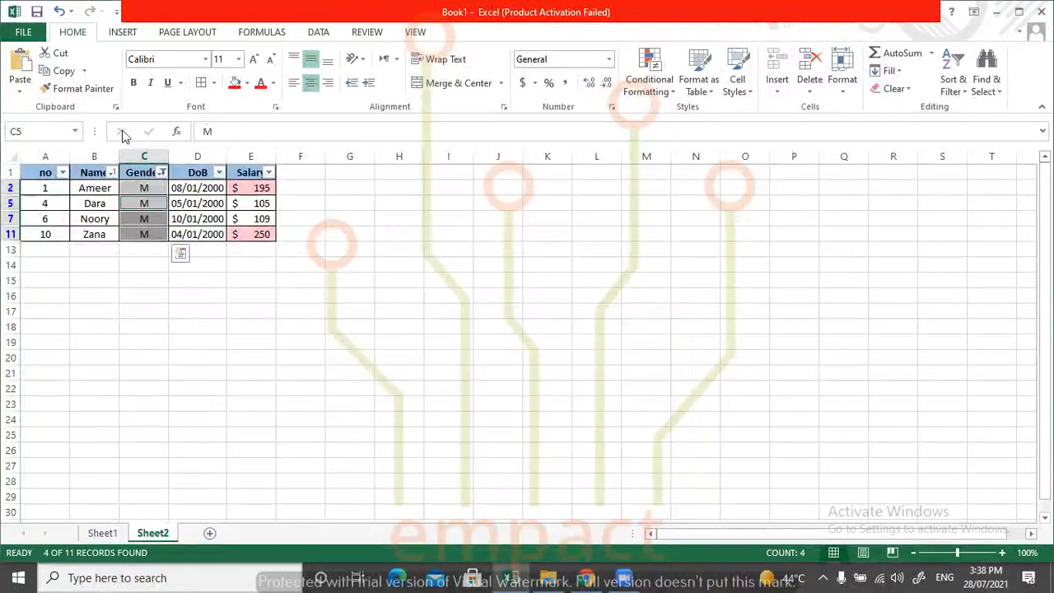
Undo the Gender filter and the Female replacement, and redo the Female replacement.
click(163, 172)
click(344, 319)
key(ctrl+z)
key(ctrl+z)
key(ctrl+z)
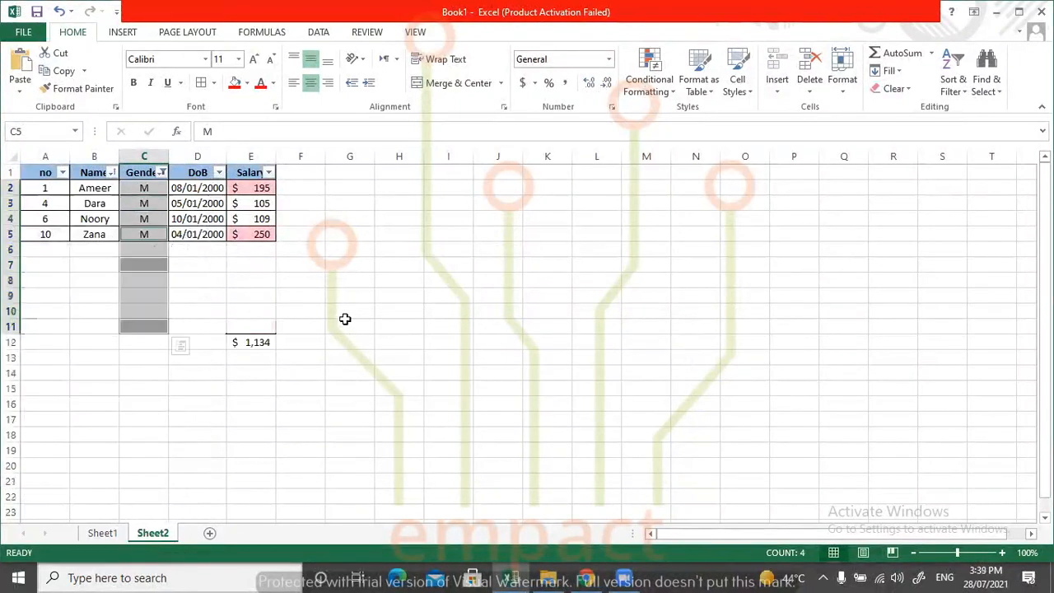
click(188, 247)
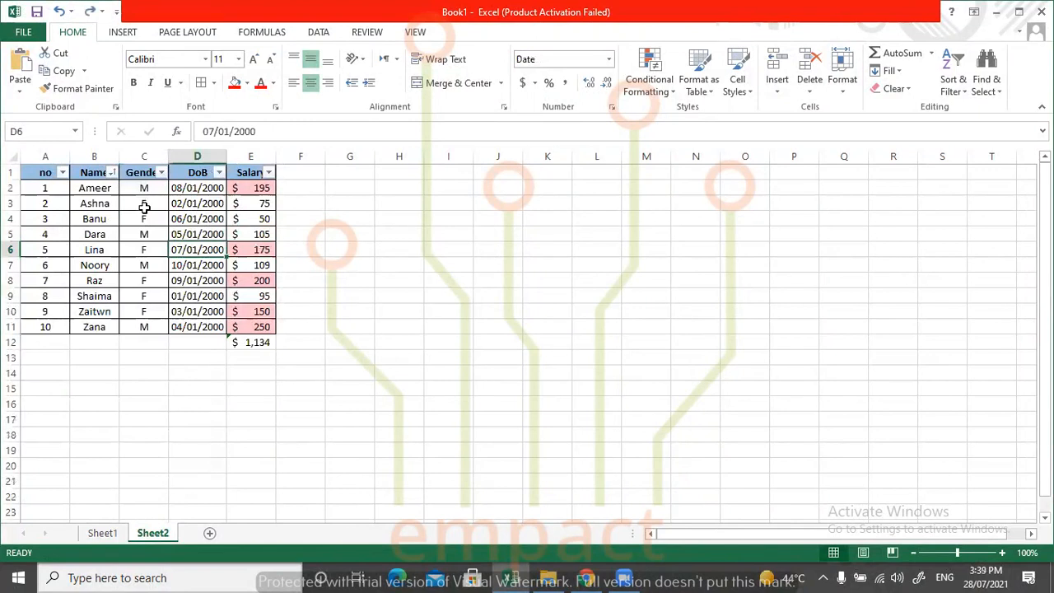
key(ctrl+y)
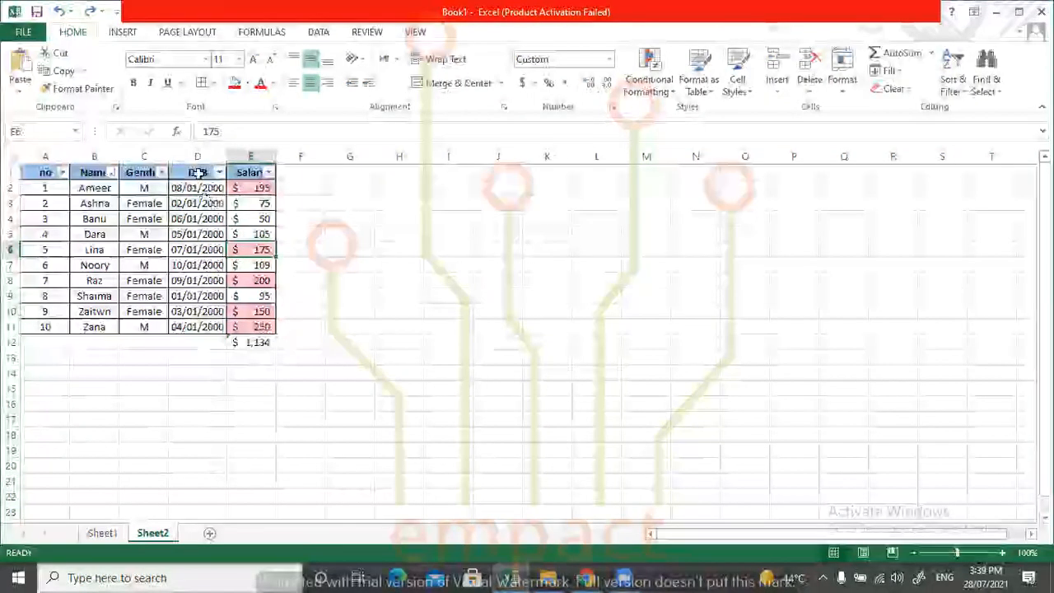
Filter the table by Gender so that only rows with M are shown.
drag(202, 173, 199, 188)
click(161, 173)
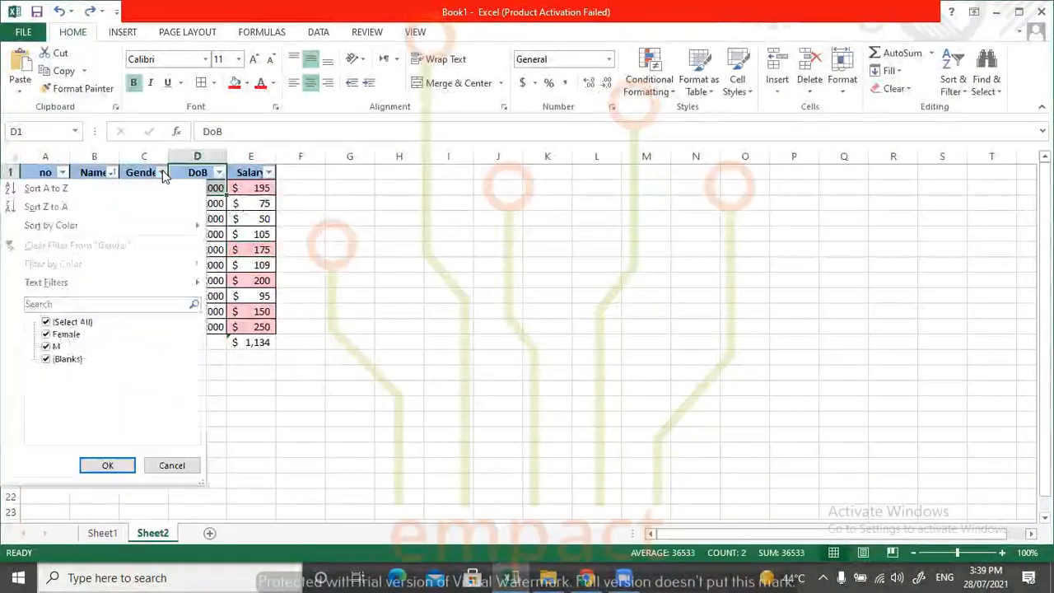
click(72, 322)
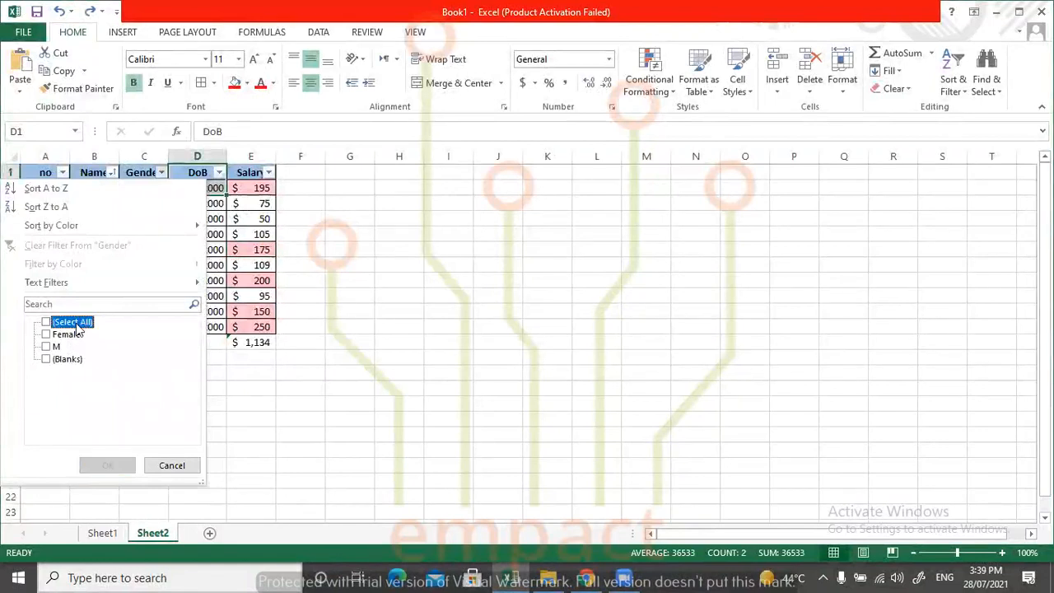
click(47, 346)
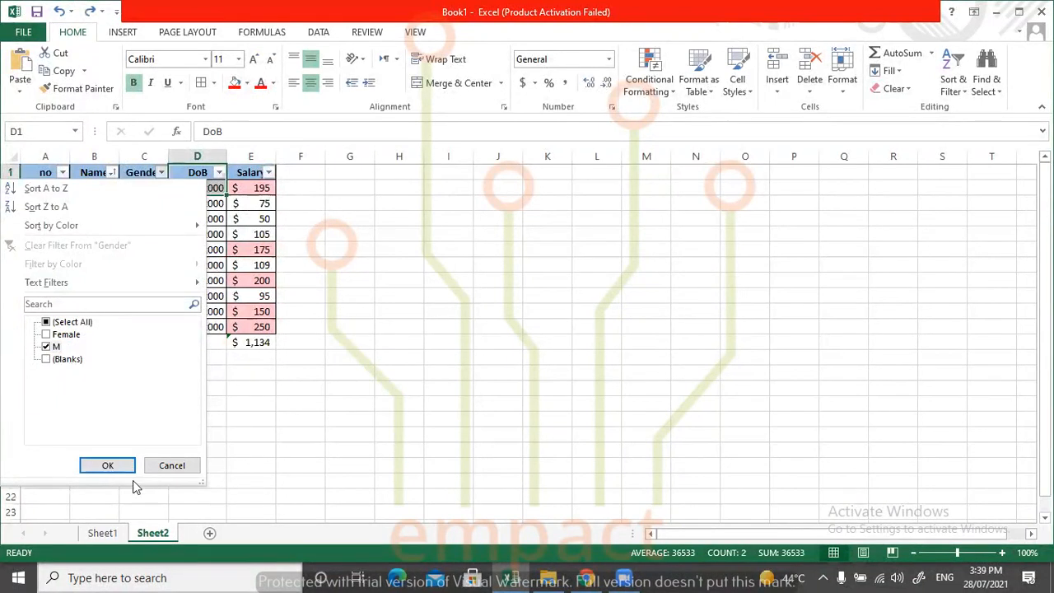
click(106, 465)
click(255, 294)
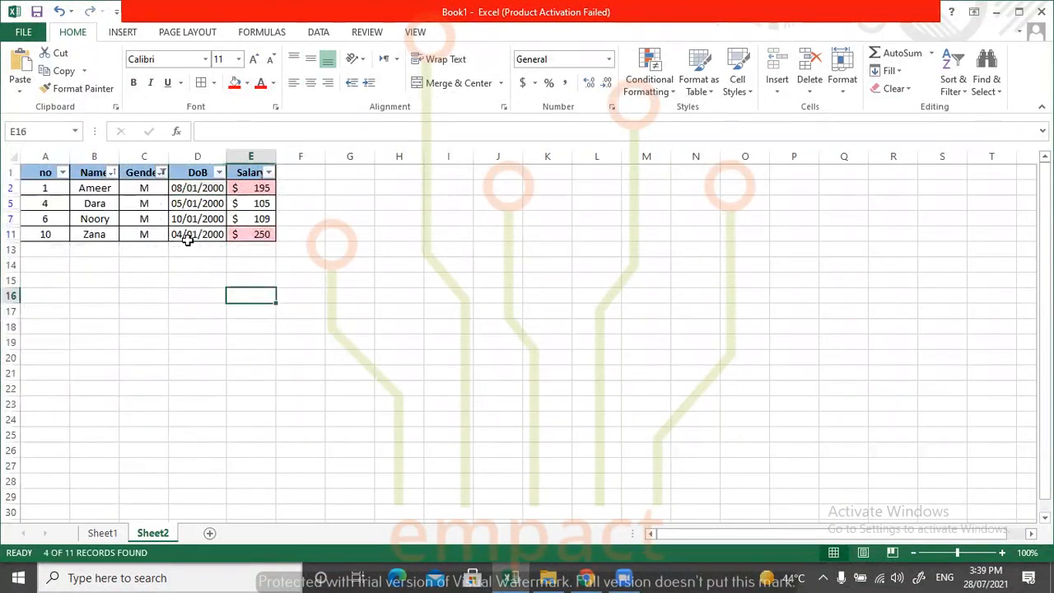
List every match for M in the filtered Gender cells, with Male as the replacement, and enlarge the results list.
drag(145, 189, 152, 236)
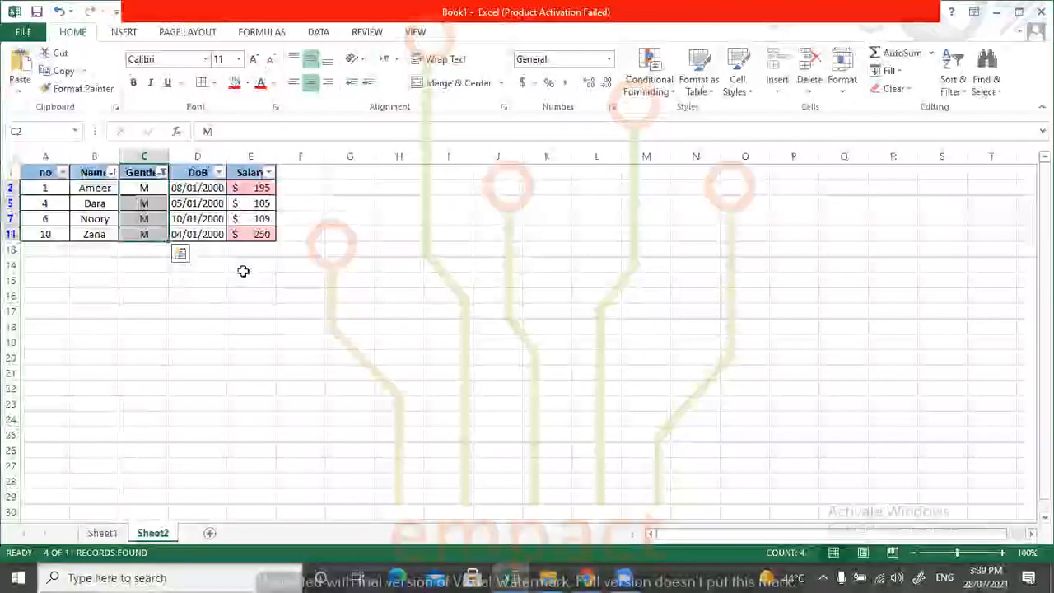
key(ctrl+h)
drag(481, 352, 468, 167)
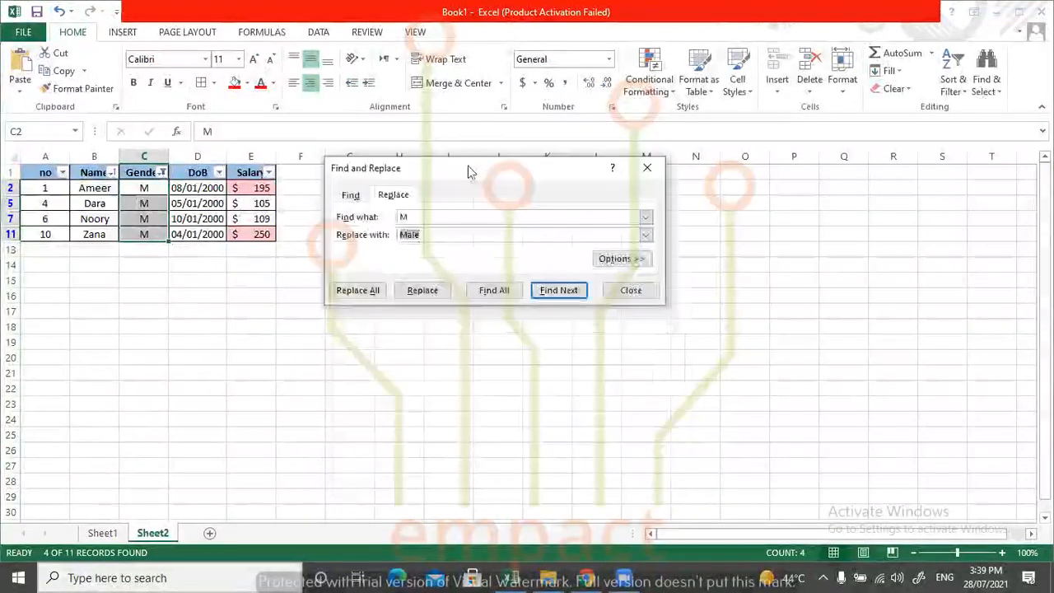
double_click(413, 216)
click(425, 234)
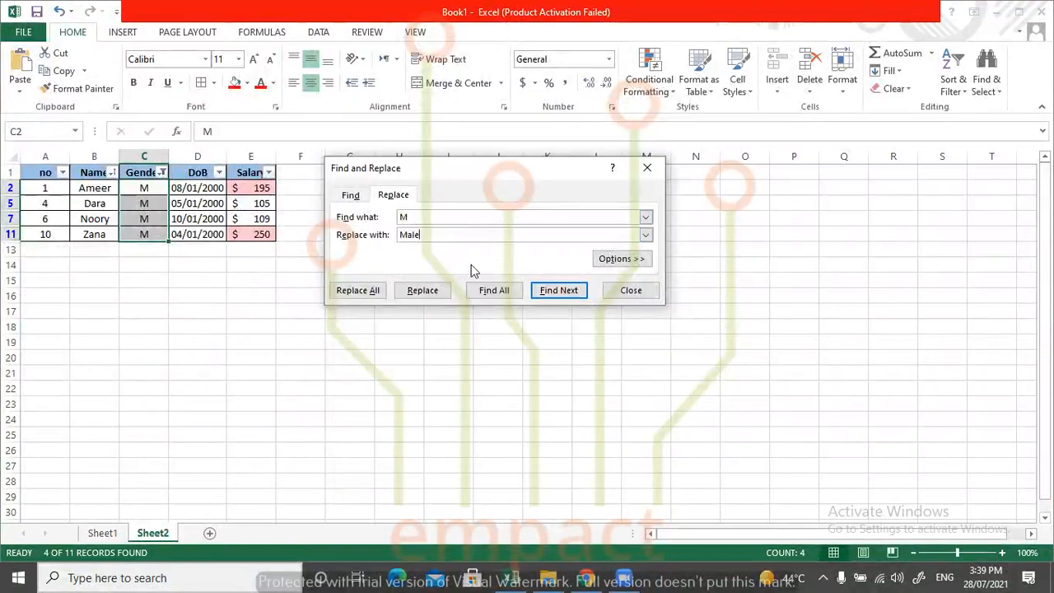
click(494, 291)
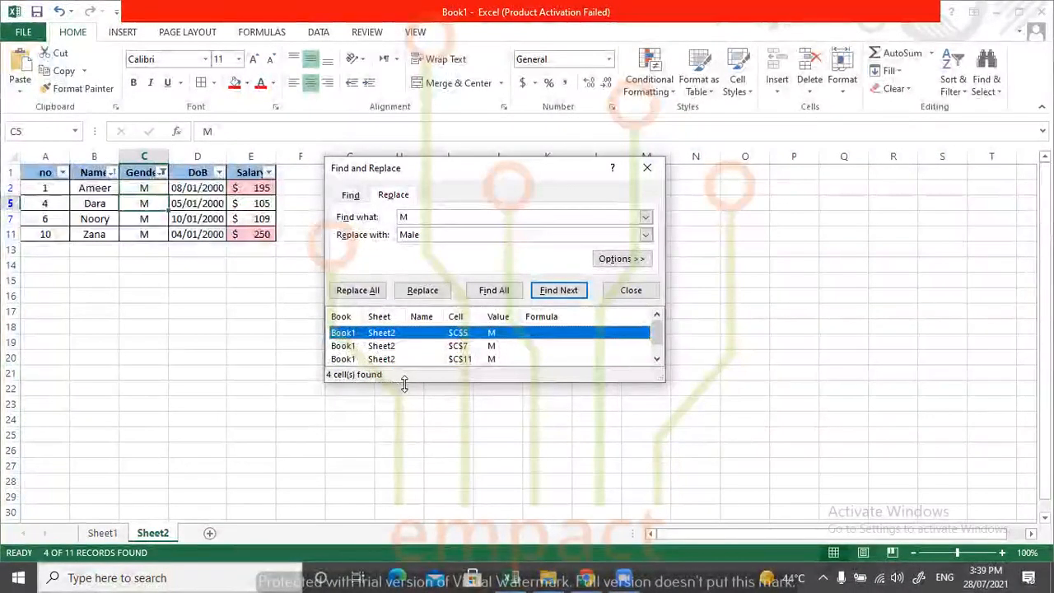
drag(404, 385, 404, 425)
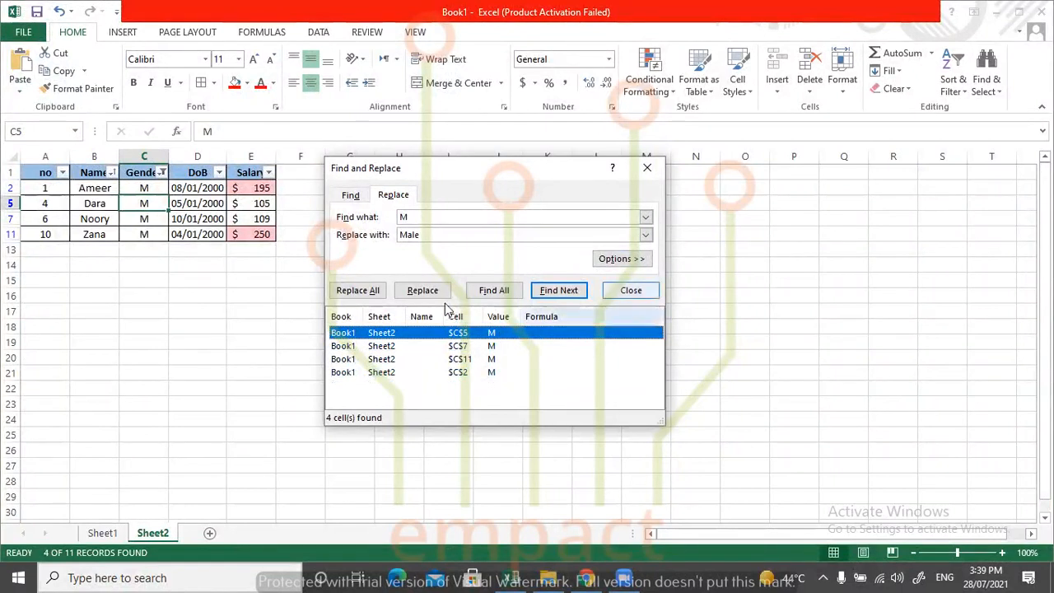
Replace all occurrences of M with Male and close Find and Replace.
click(375, 294)
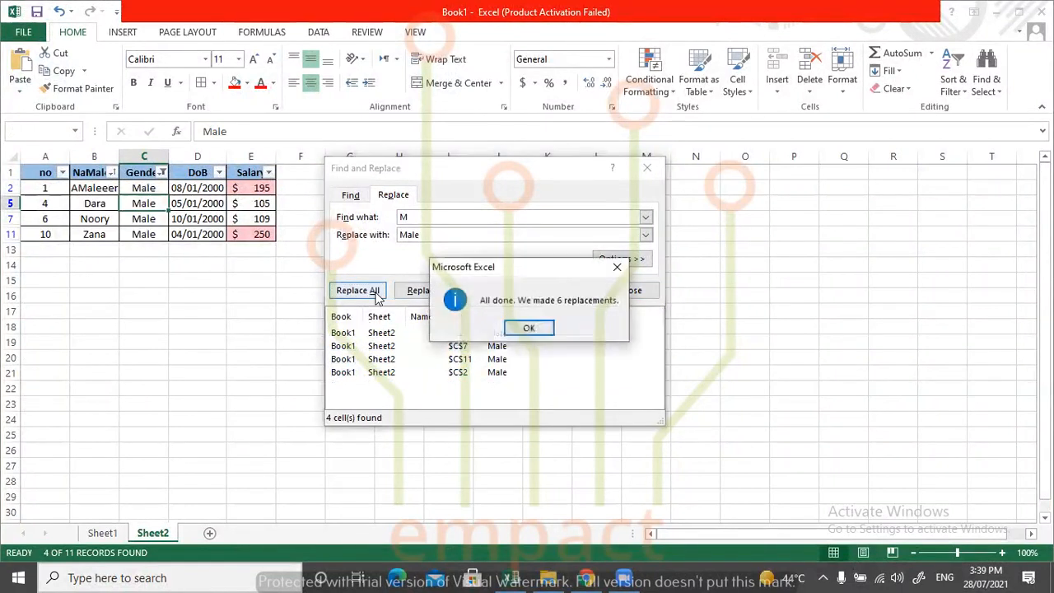
click(531, 328)
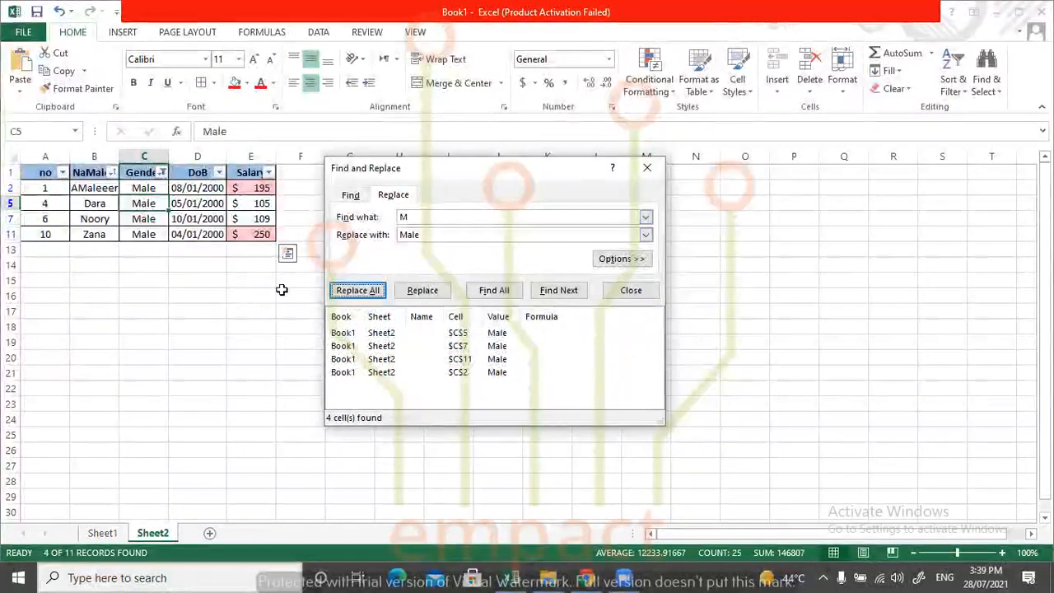
click(647, 168)
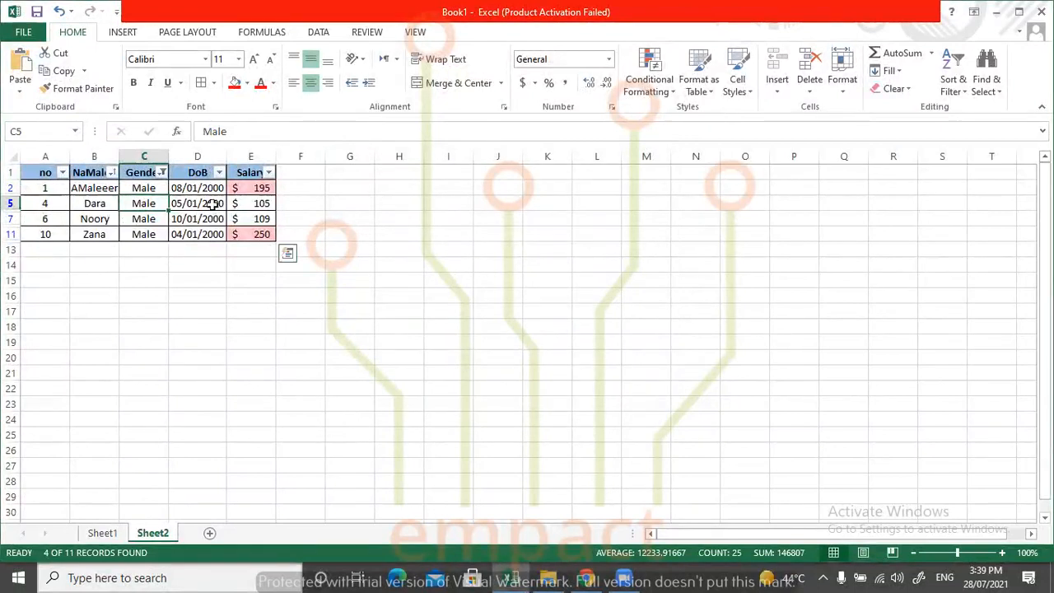
Correct the name in cell B2 by replacing the inserted "Male" with "m".
click(102, 188)
double_click(102, 189)
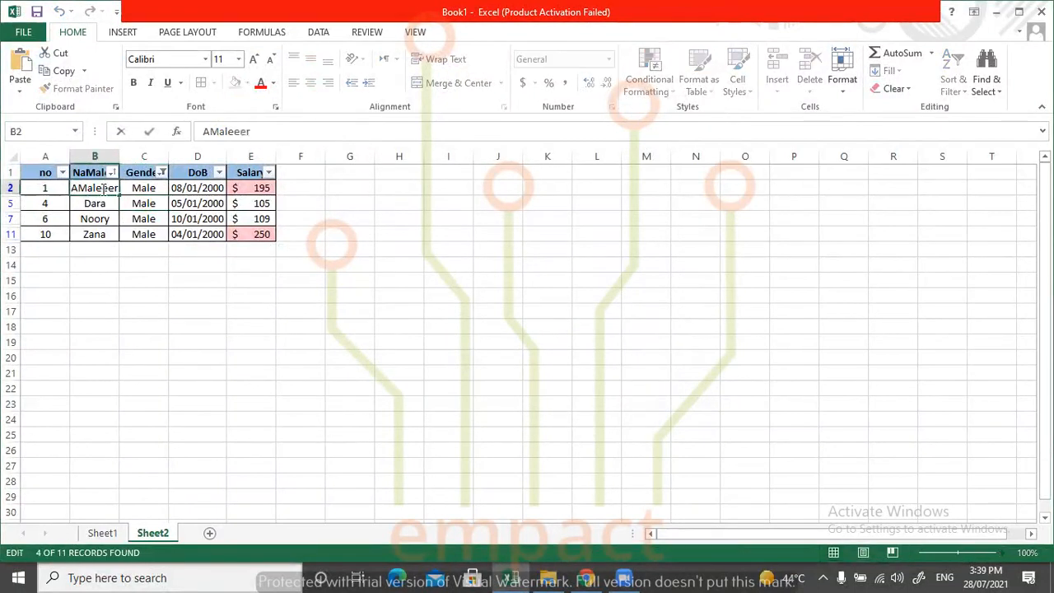
drag(93, 188, 79, 188)
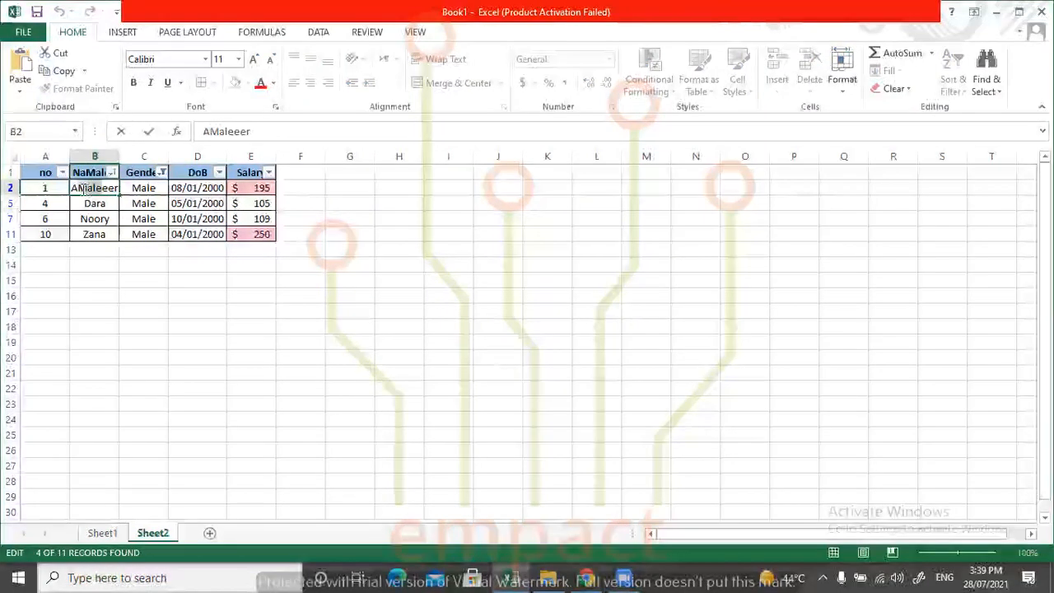
key(BackSpace)
text(m)
click(369, 329)
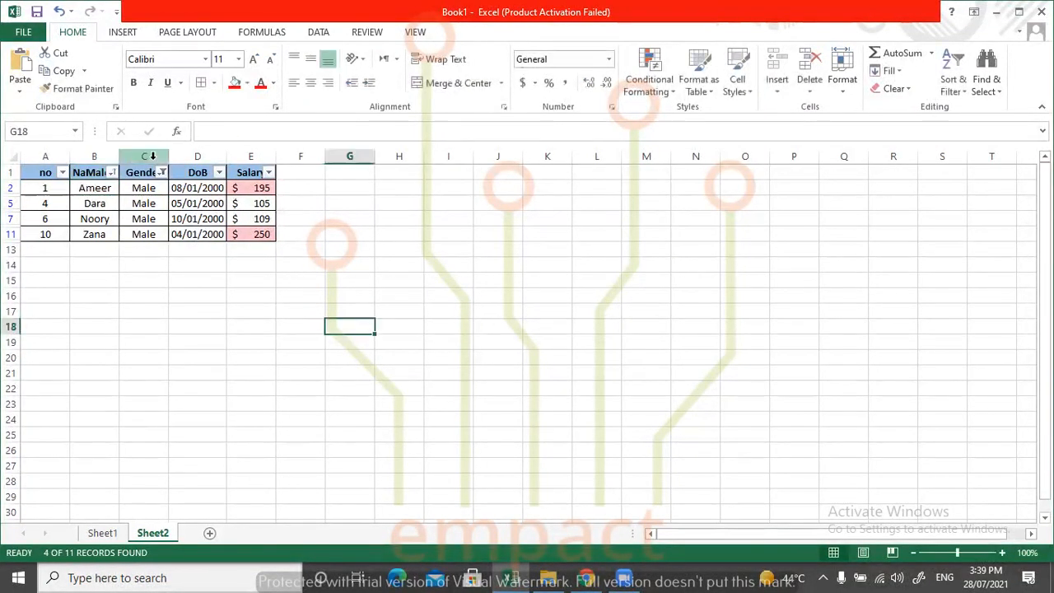
Select all values in the Gender filter to show every row of the table again.
click(162, 172)
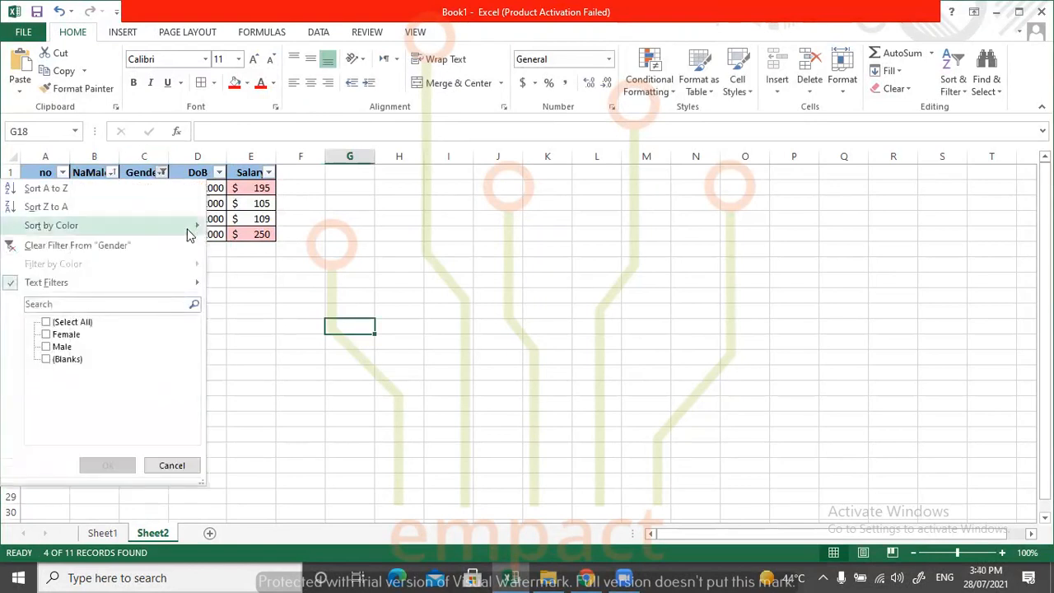
click(82, 322)
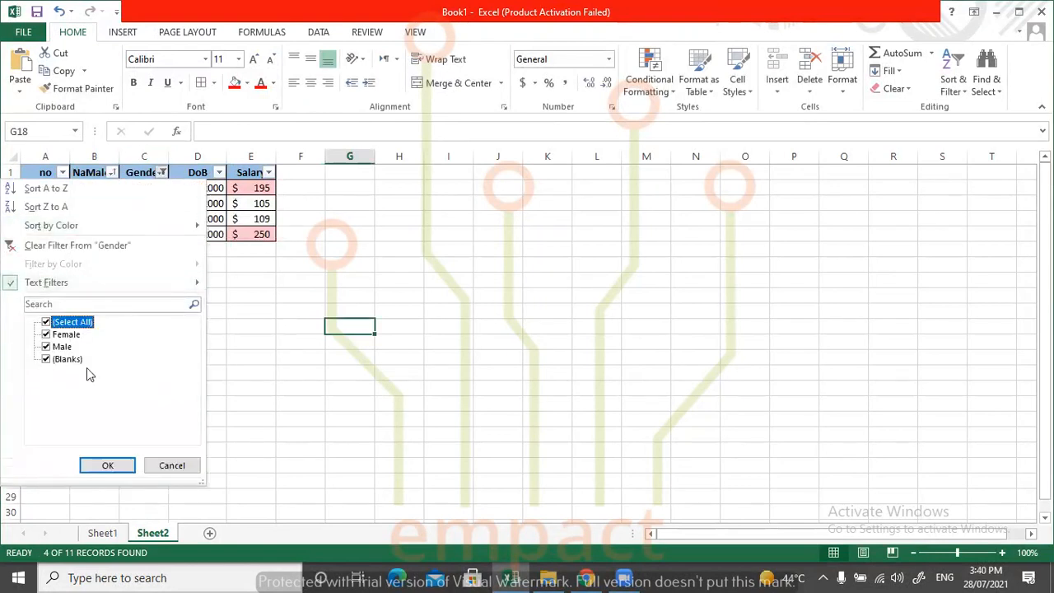
click(107, 465)
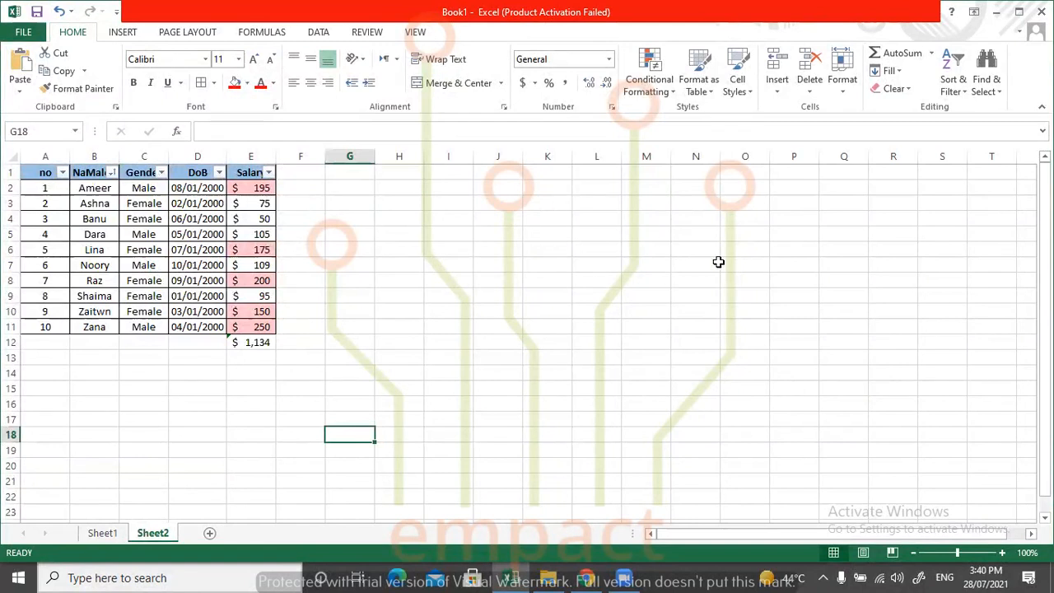
Correct the header in cell B1 to read "Name".
click(985, 82)
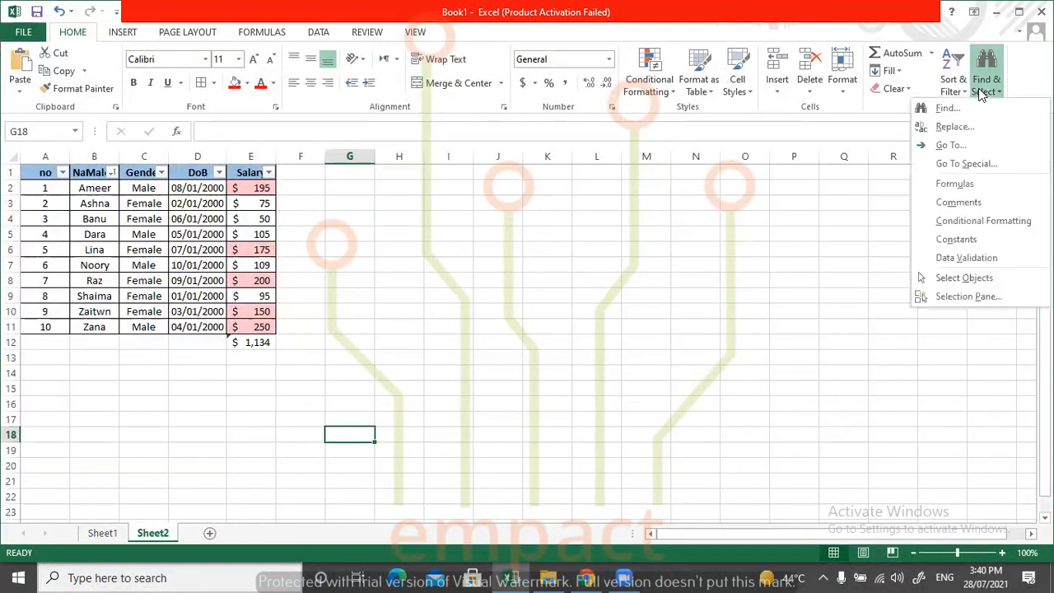
click(88, 178)
double_click(88, 174)
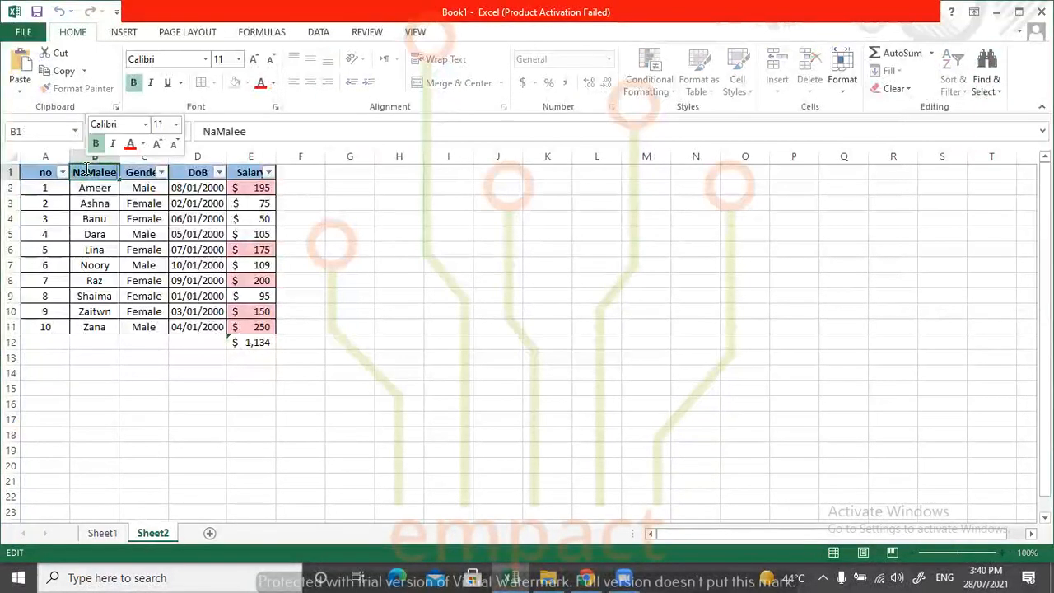
key(BackSpace)
key(BackSpace)
key(BackSpace)
key(BackSpace)
key(BackSpace)
key(BackSpace)
key(BackSpace)
text(n)
key(BackSpace)
key(BackSpace)
text(Name)
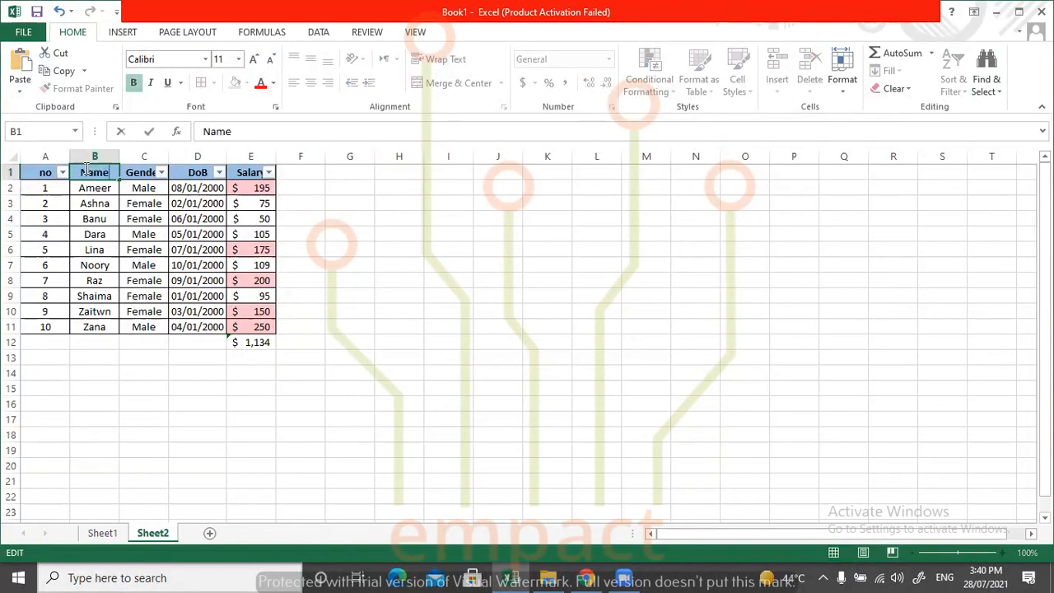
click(440, 292)
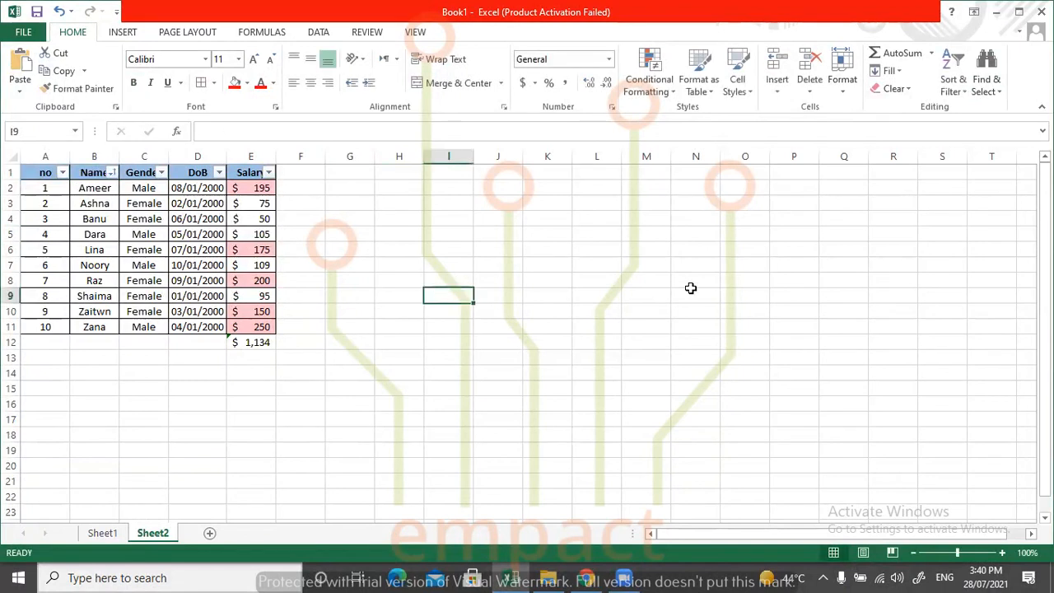
click(952, 80)
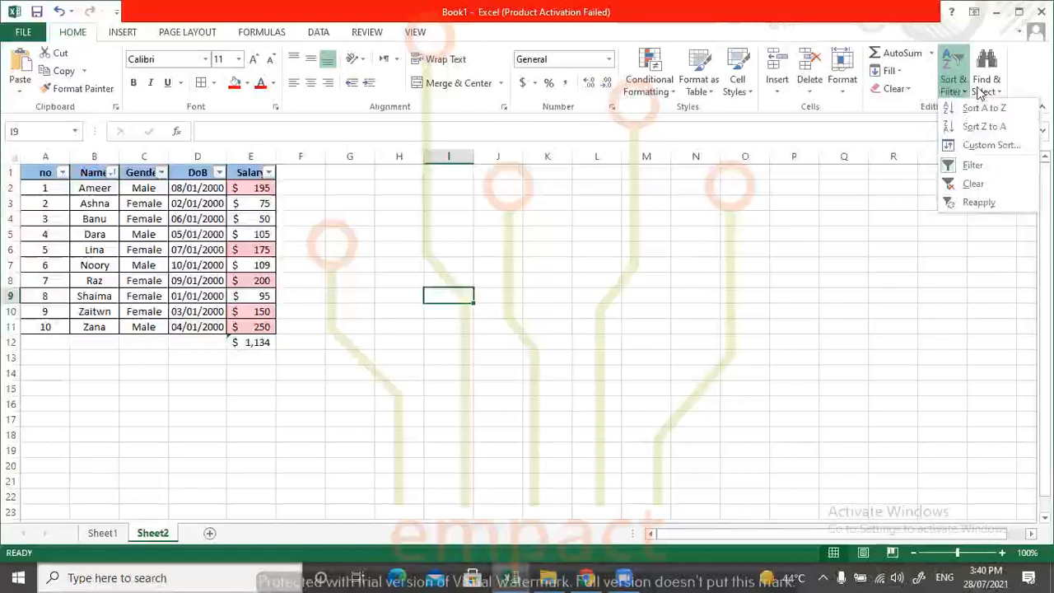
click(979, 93)
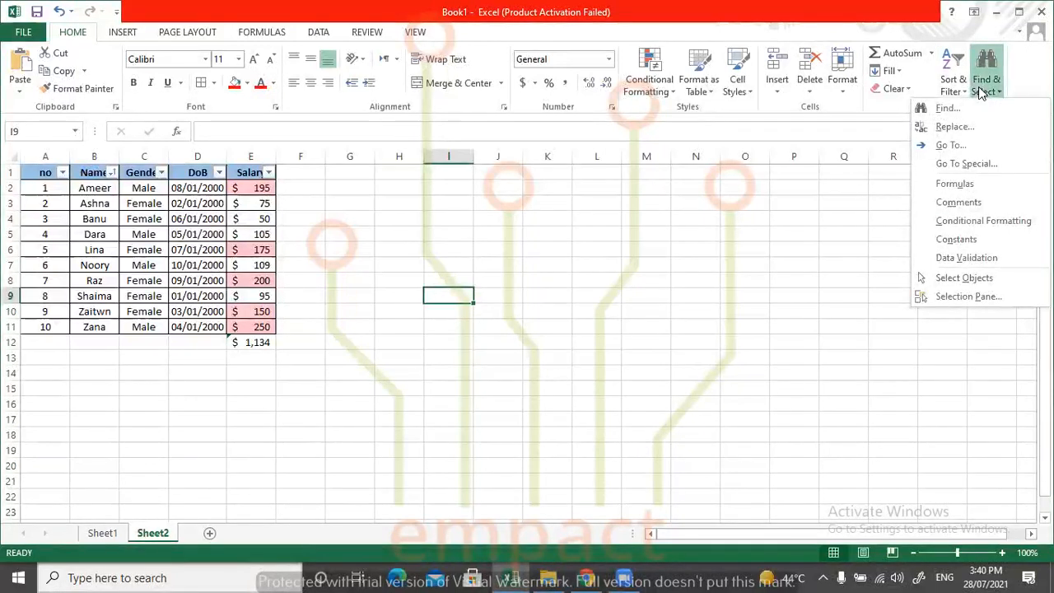
click(962, 150)
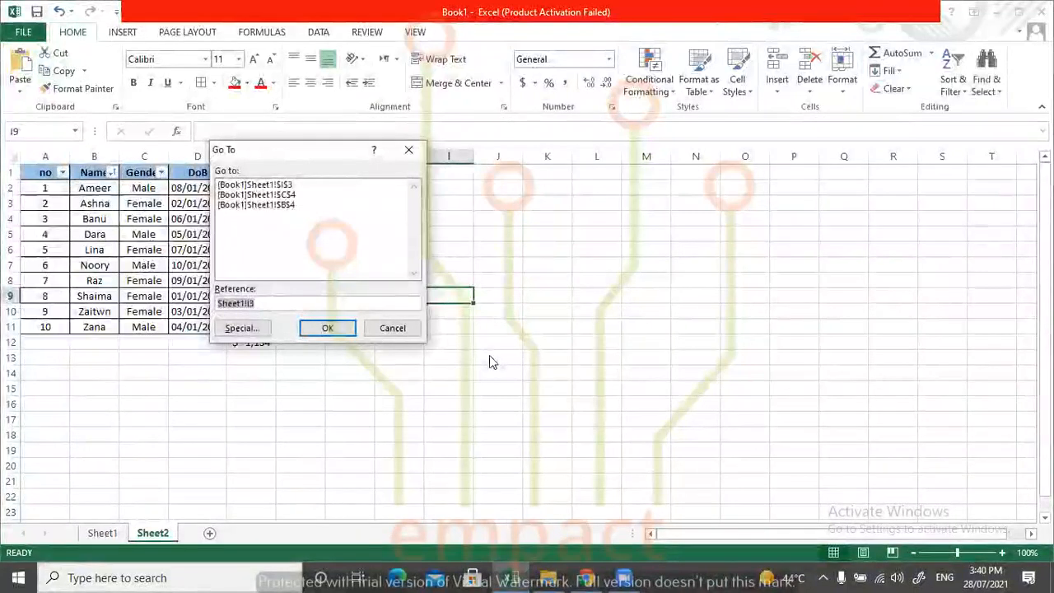
click(392, 328)
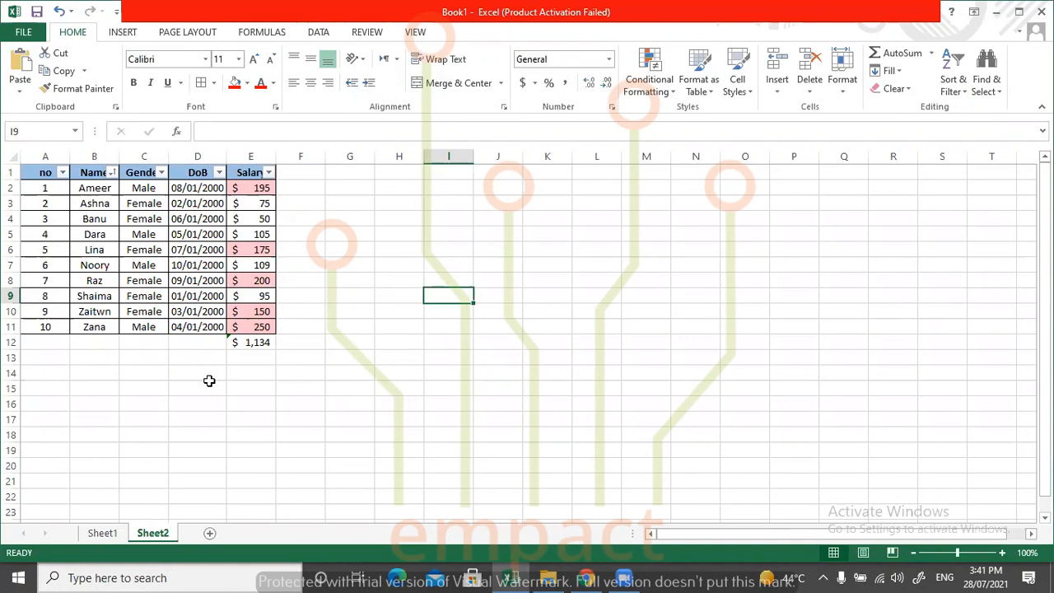
Select cell B9, column B and row 9 in turn to examine how the cell's reference is formed.
click(100, 297)
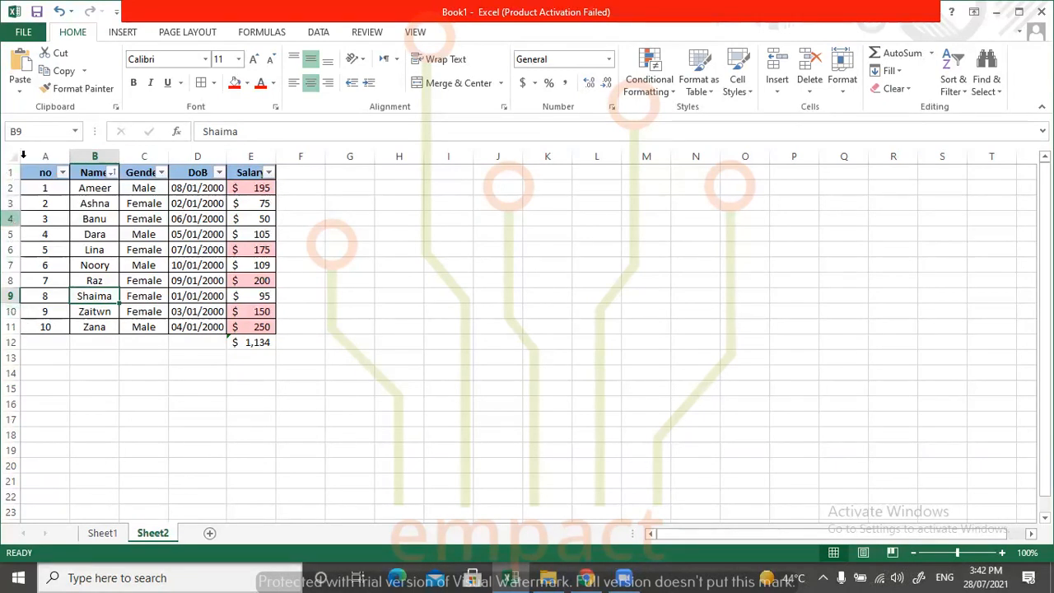
click(96, 155)
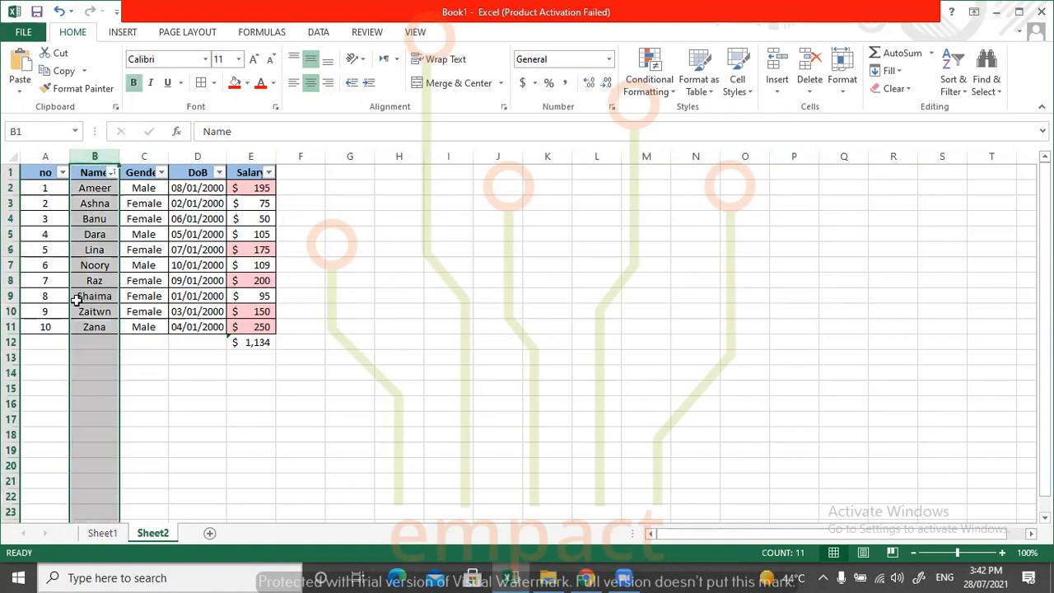
click(12, 296)
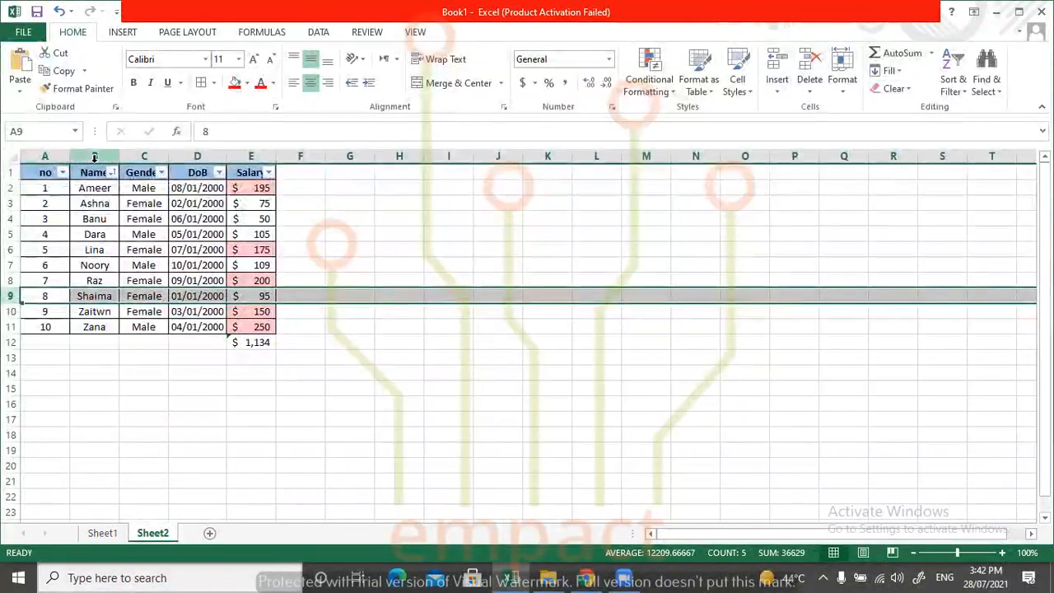
click(93, 154)
click(104, 297)
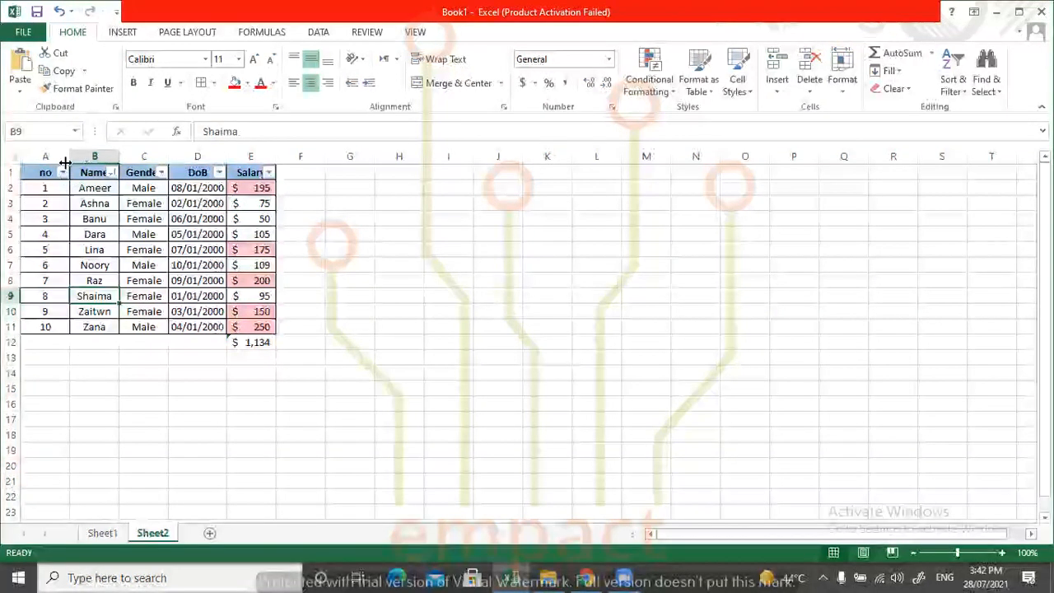
click(94, 155)
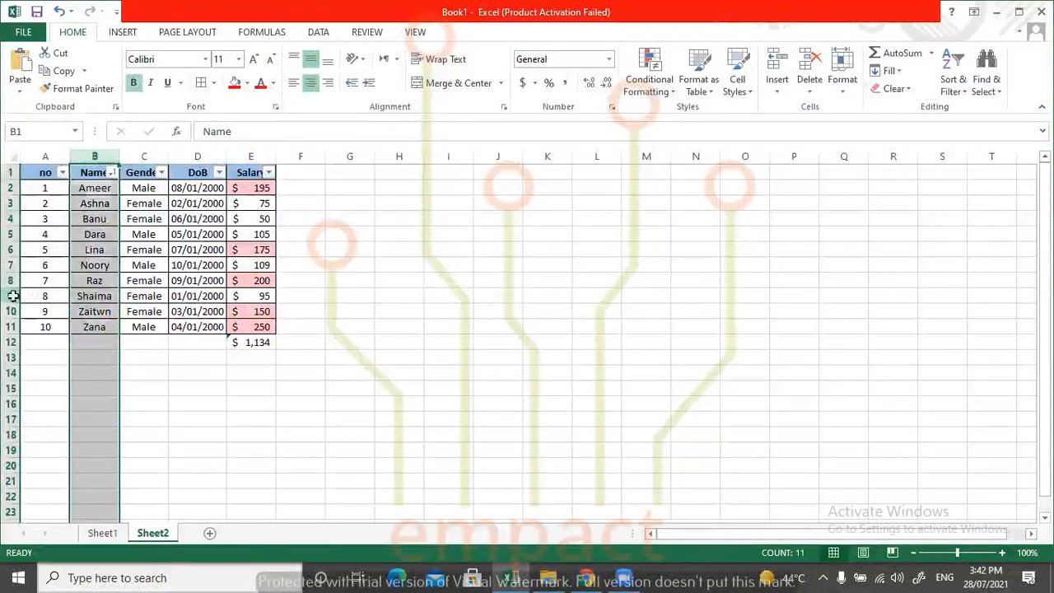
click(11, 296)
click(367, 419)
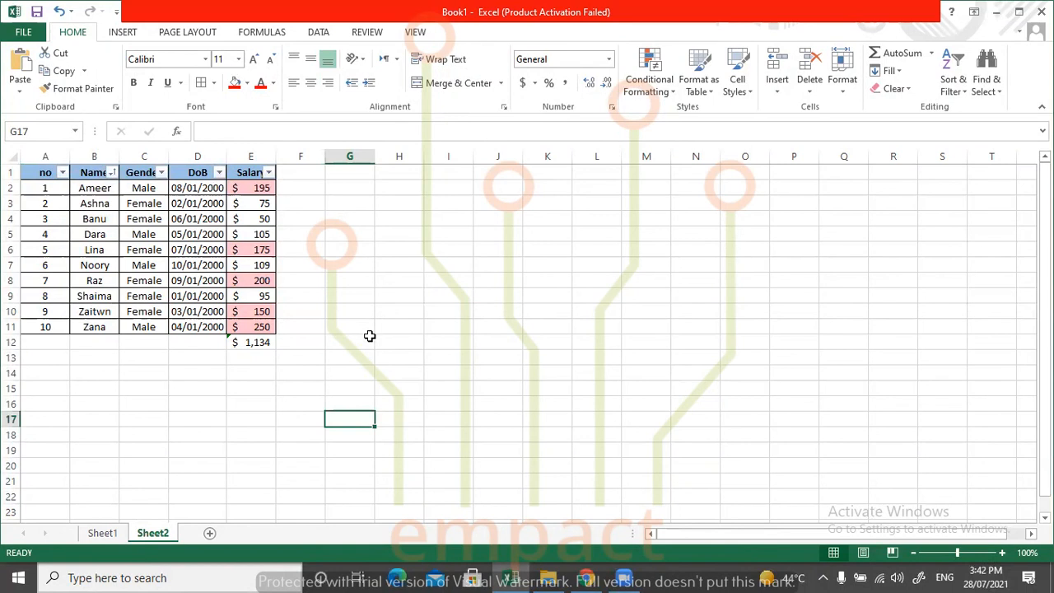
click(362, 311)
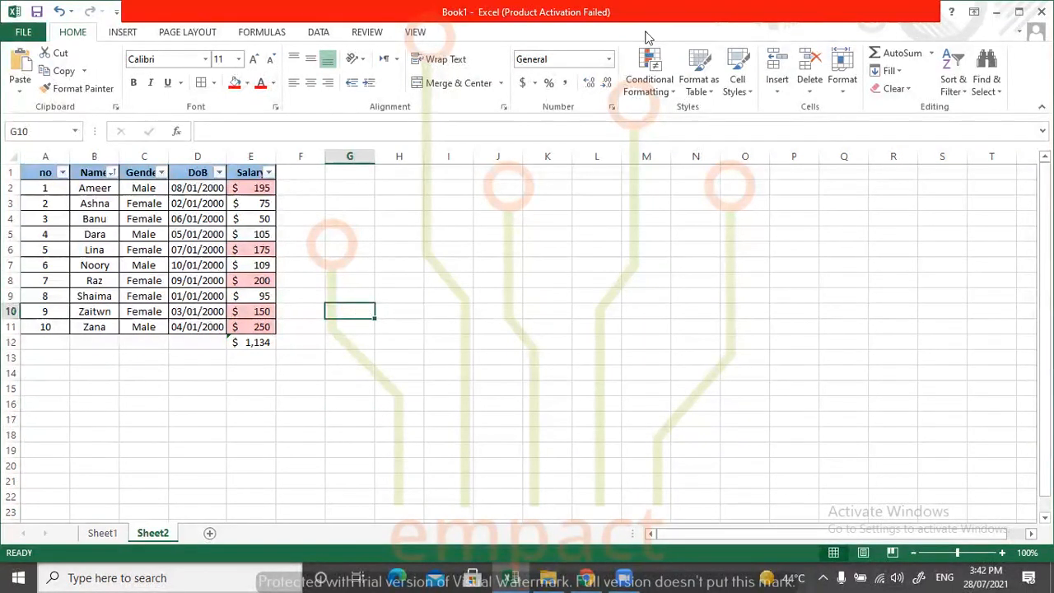
click(990, 93)
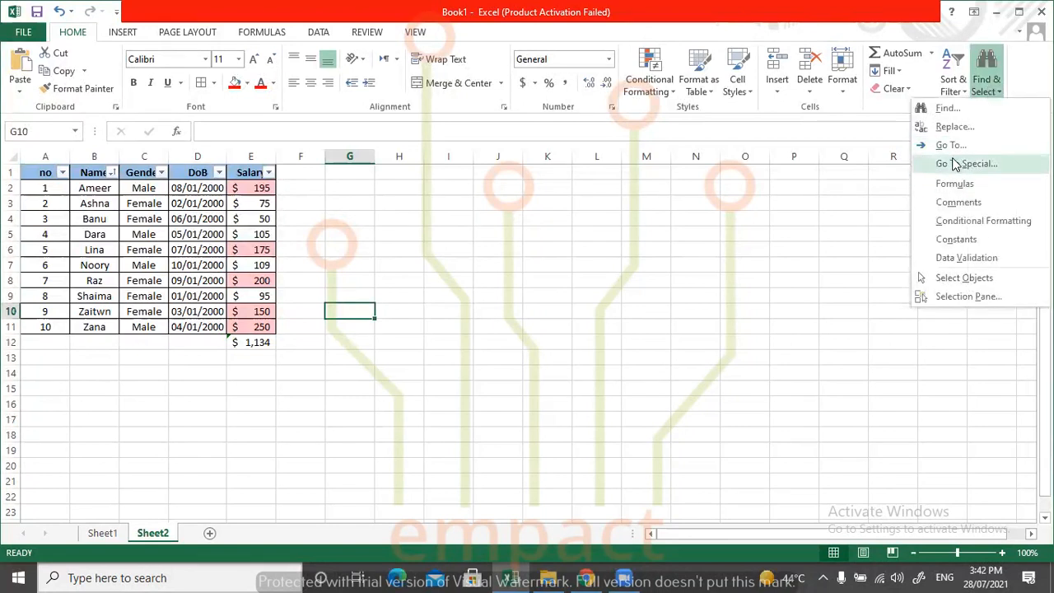
click(951, 145)
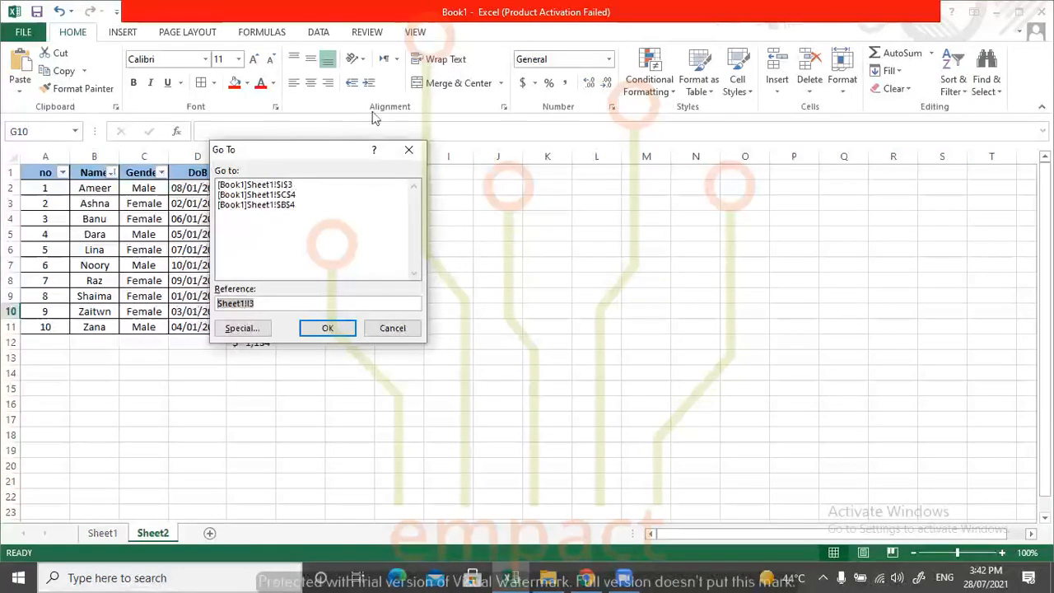
drag(311, 149, 563, 179)
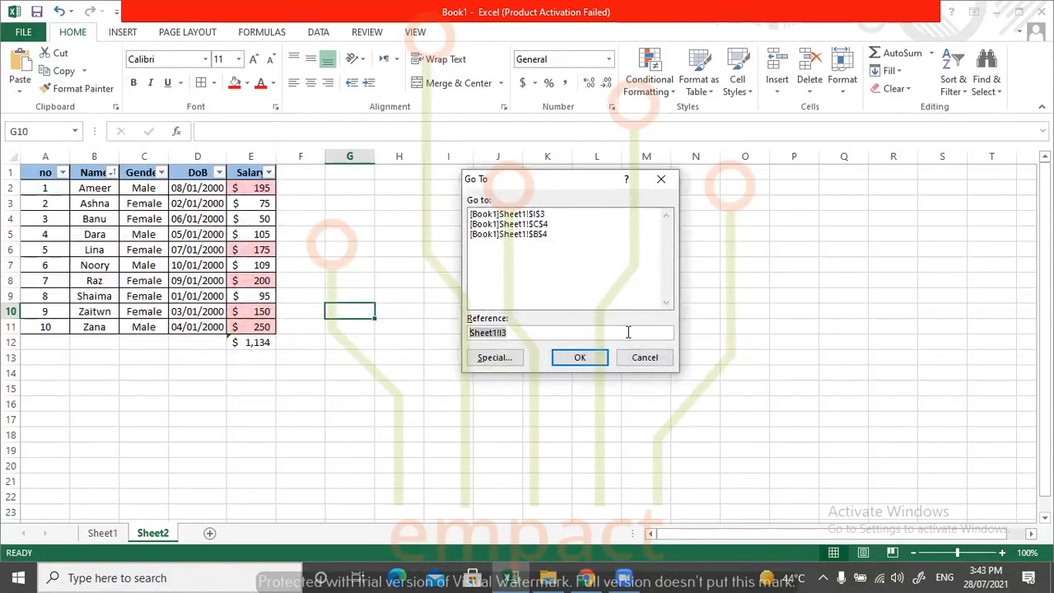
click(643, 357)
click(387, 362)
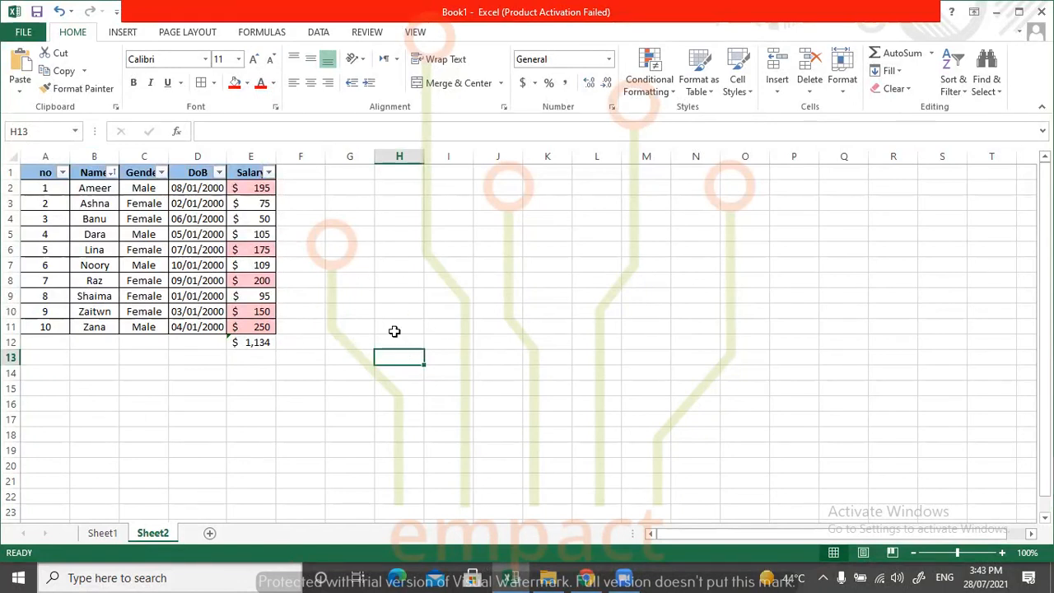
Jump to cell B9 with the Go To command.
click(987, 78)
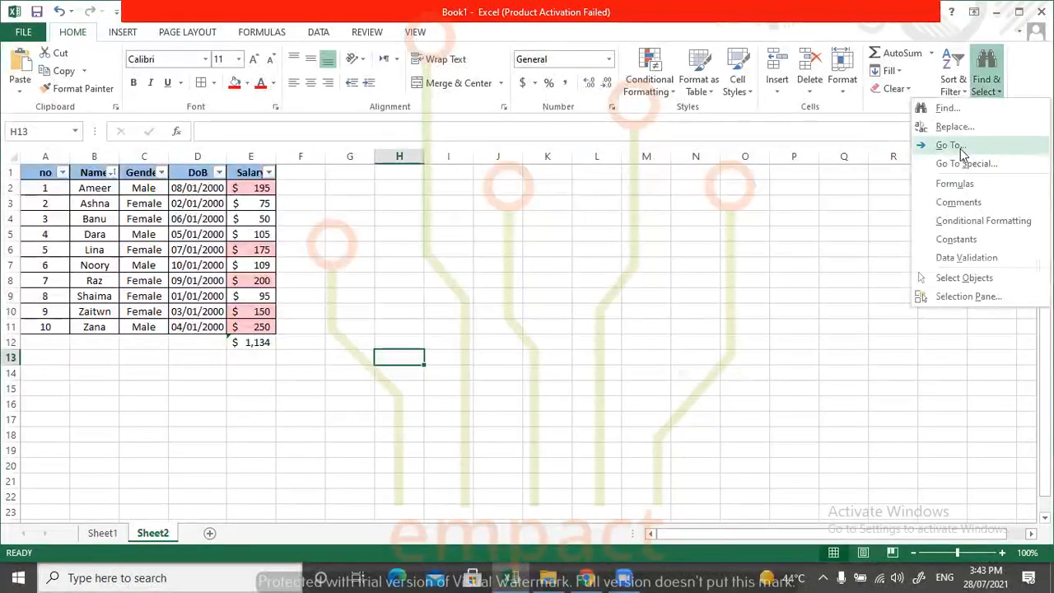
click(955, 147)
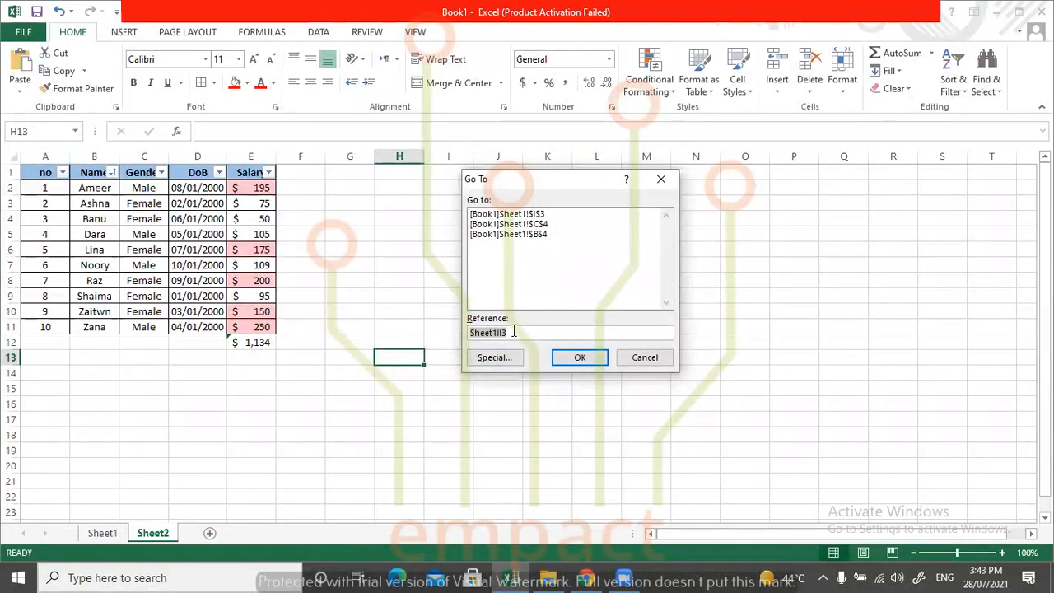
text(B9)
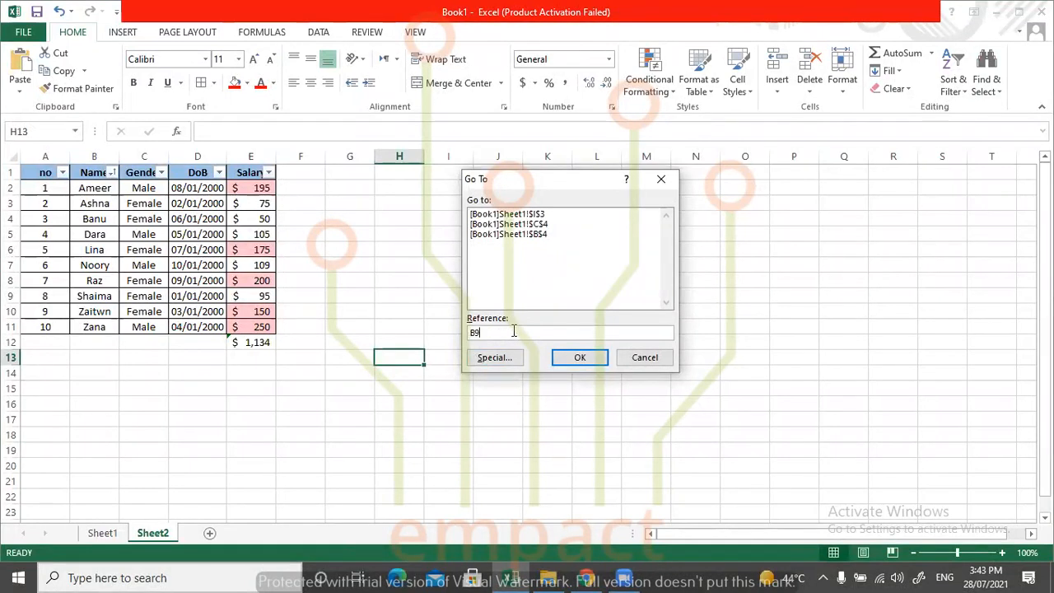
click(579, 358)
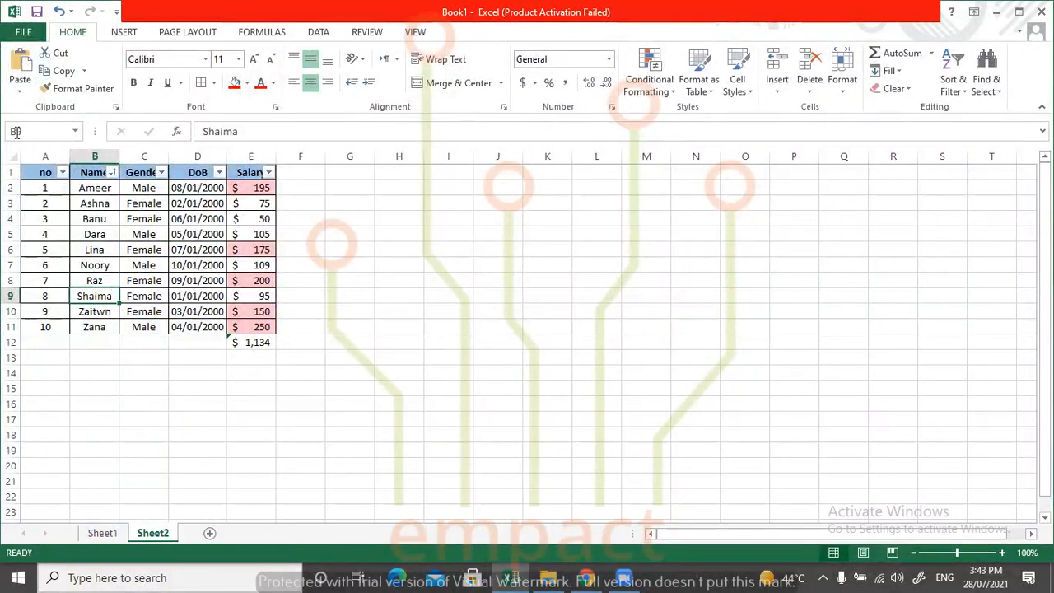
Jump to the salary in cell E6 with the Go To command.
click(987, 80)
click(968, 163)
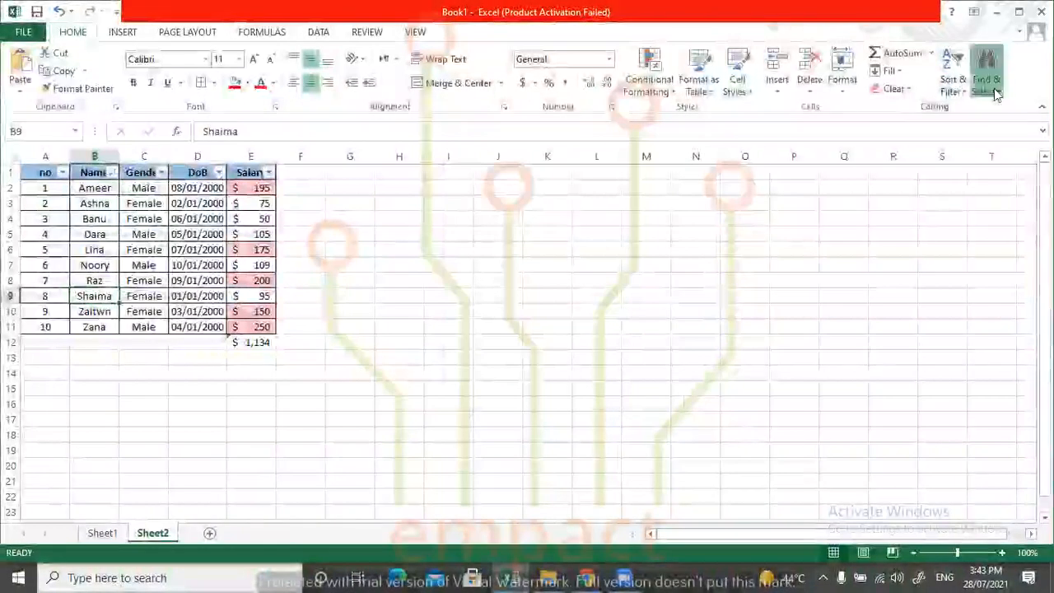
click(986, 80)
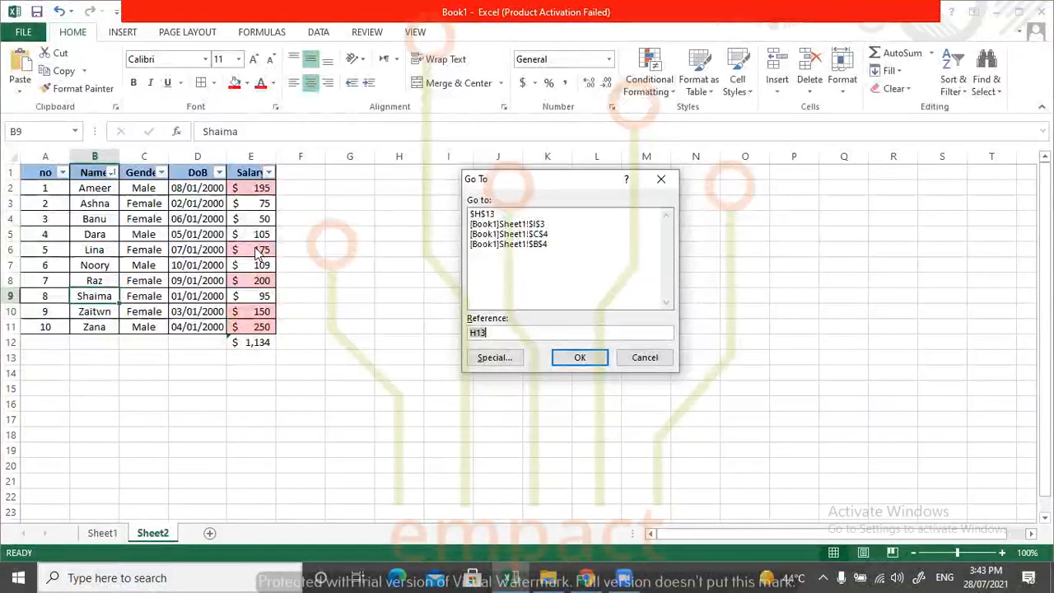
text(E)
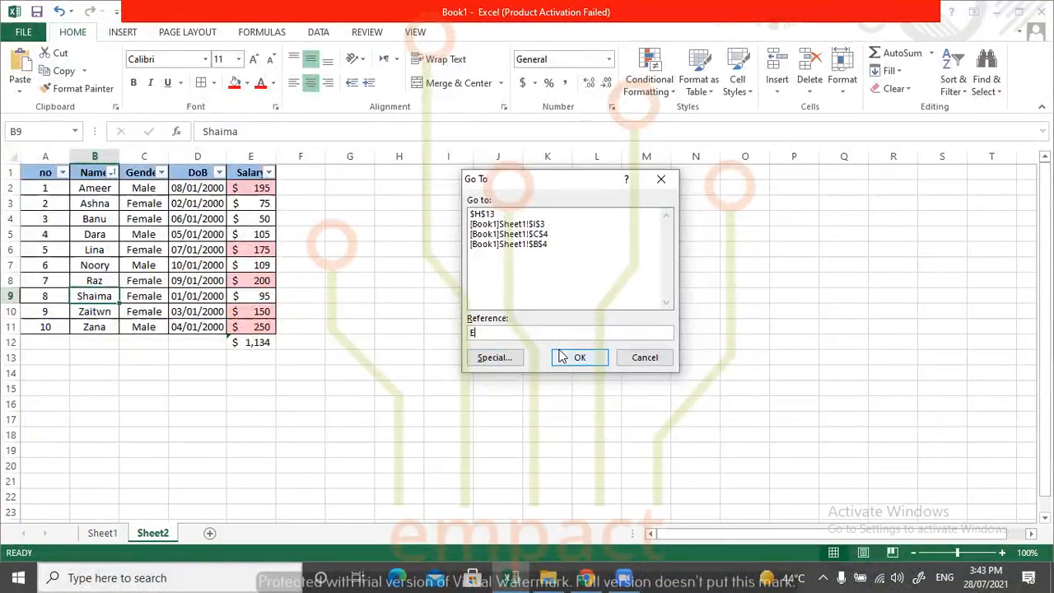
text(6)
click(578, 357)
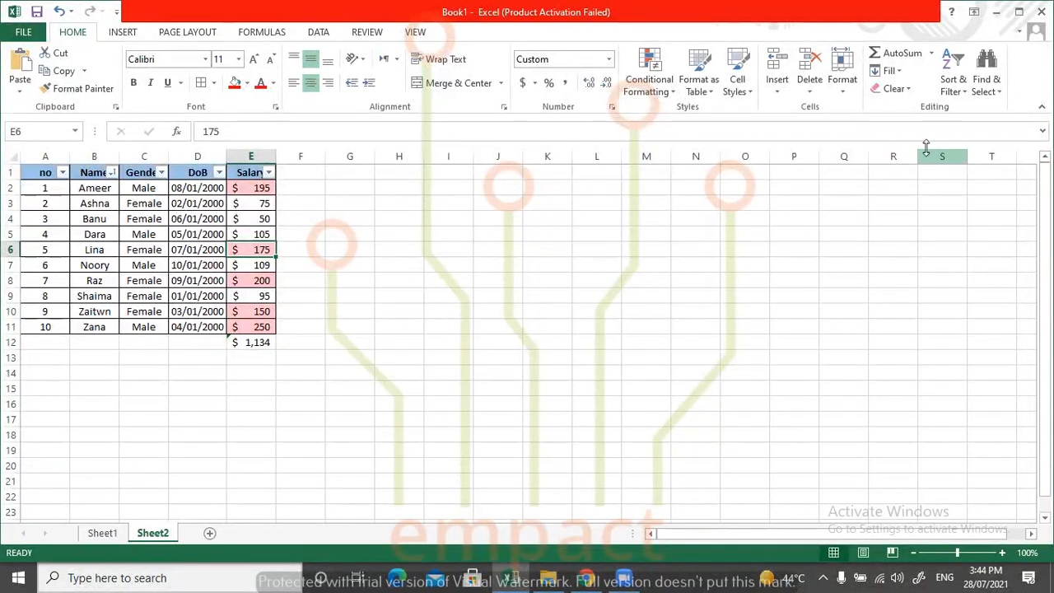
click(980, 80)
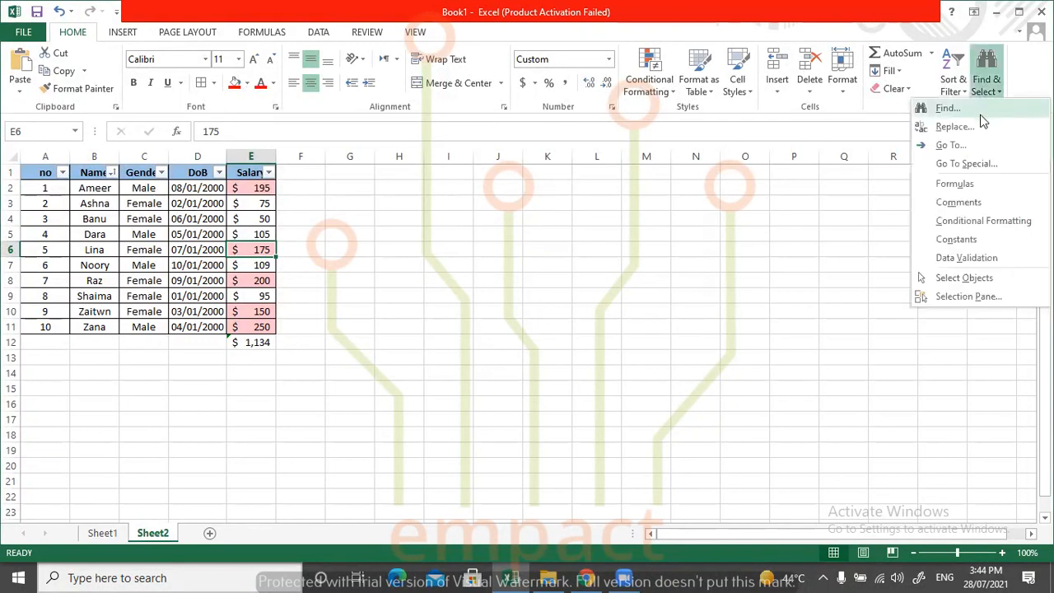
click(964, 164)
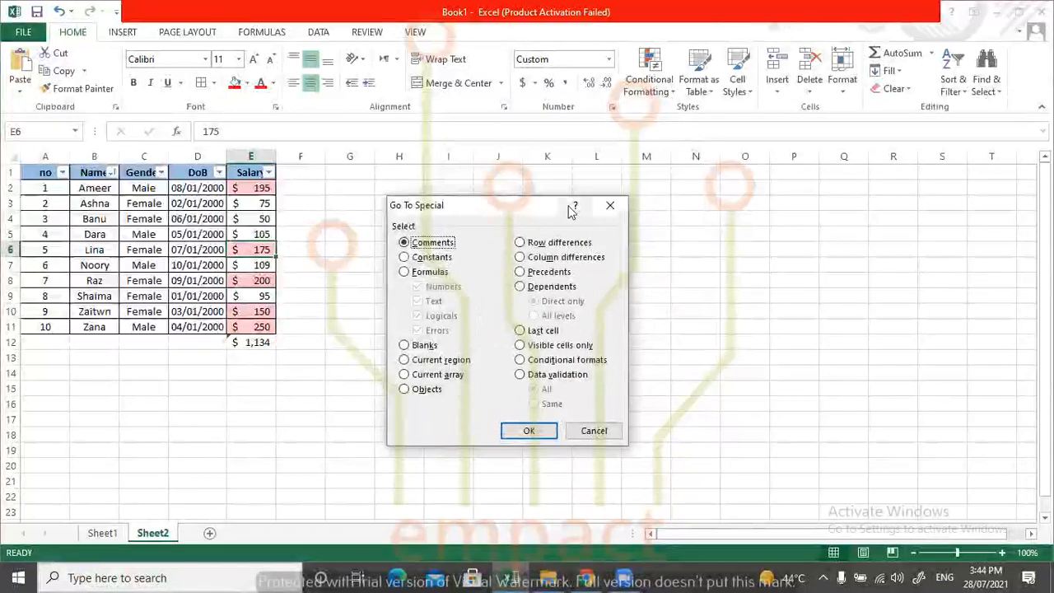
click(611, 206)
Select the range A1:E12 and examine the Constants option in Go To Special, closing the dialog without applying it.
drag(262, 342, 37, 149)
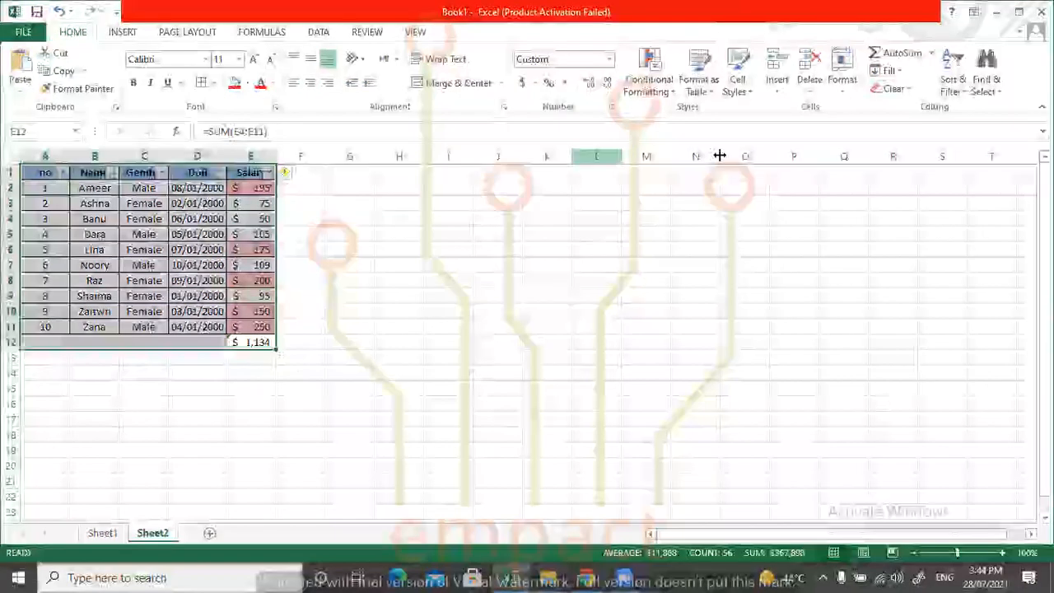
click(978, 91)
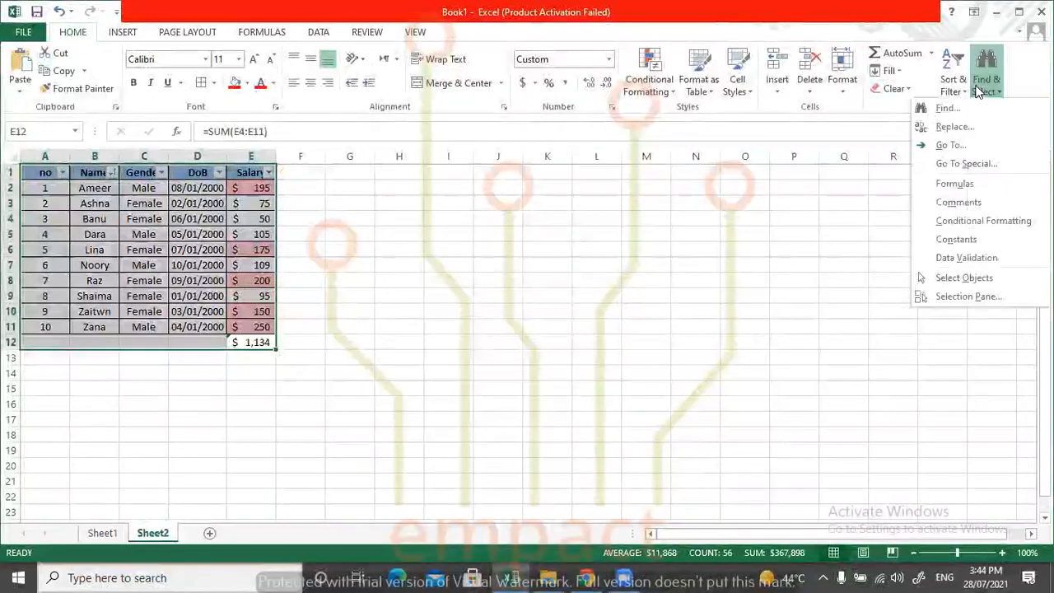
click(966, 164)
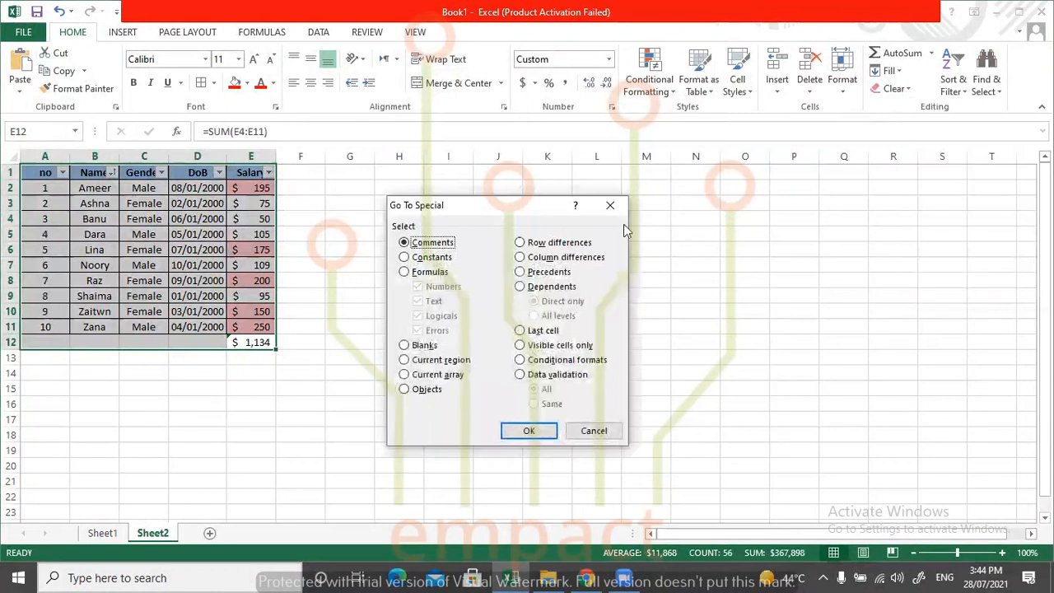
click(445, 257)
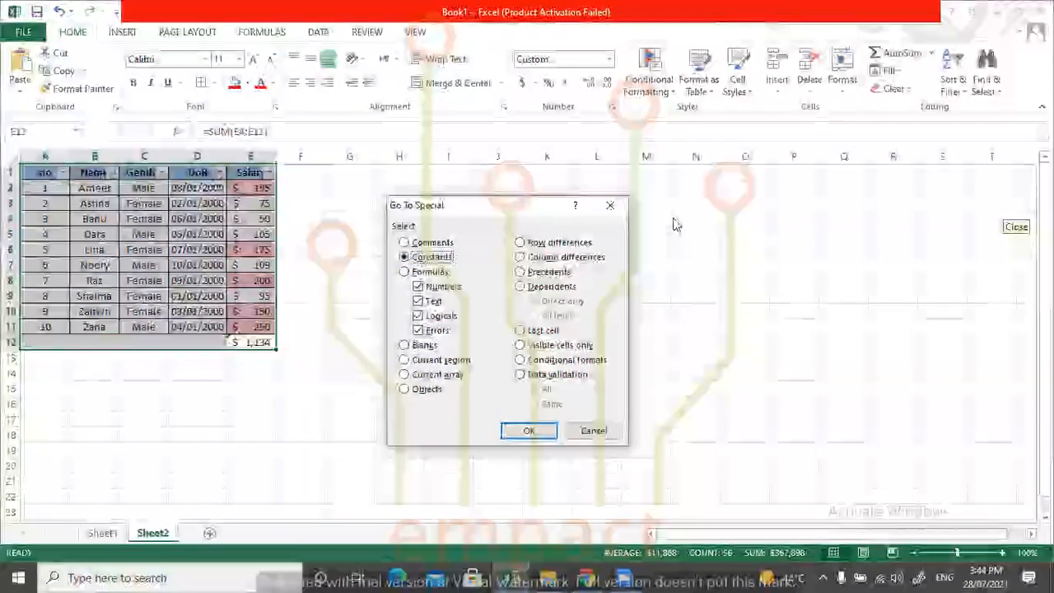
click(610, 205)
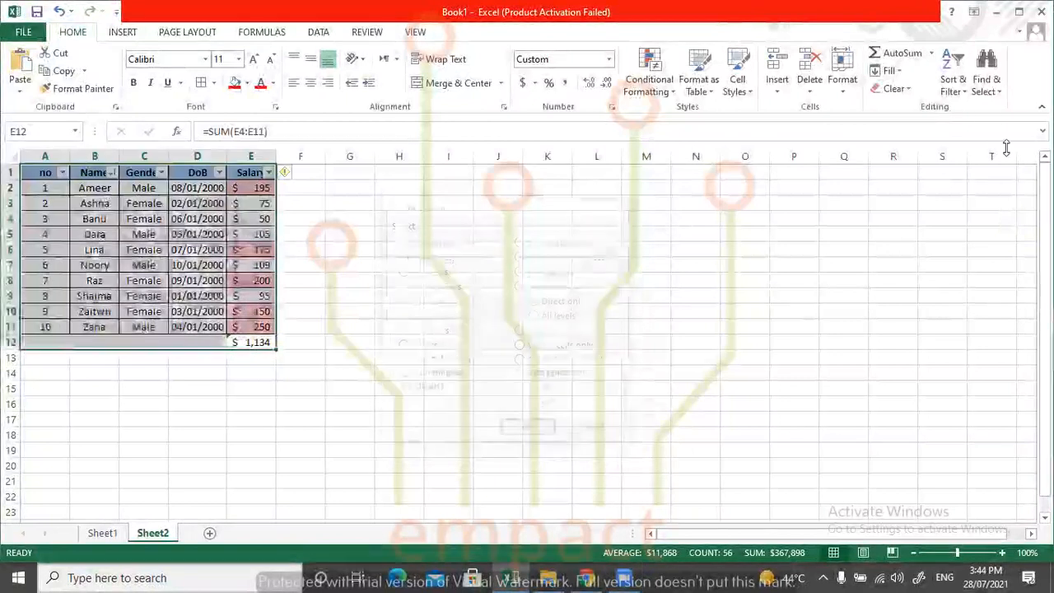
Examine the Reference entry in the Go To dialog, closing it without jumping, and deselect the table.
click(976, 92)
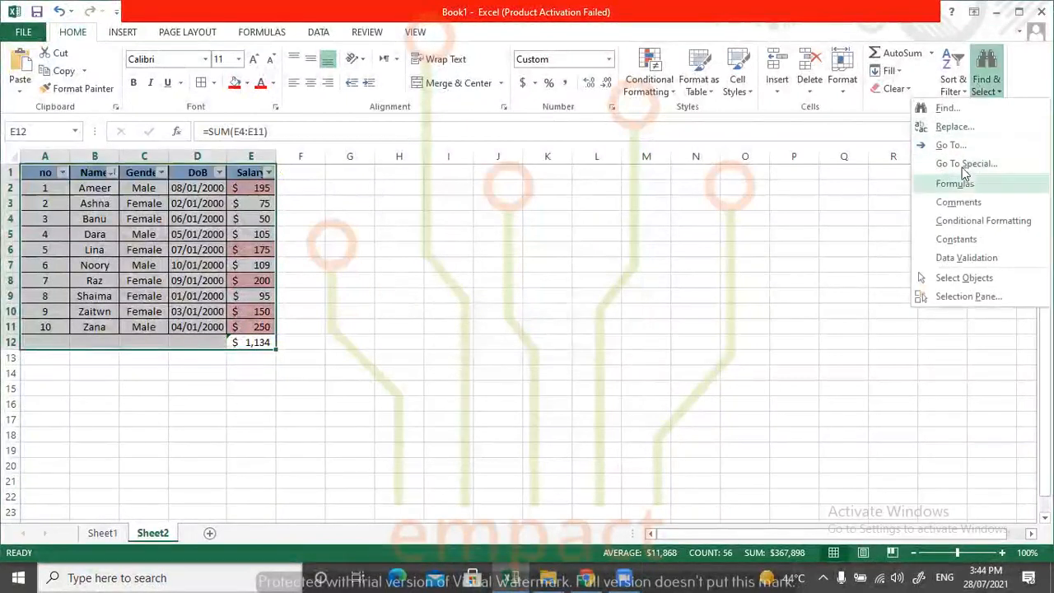
click(952, 145)
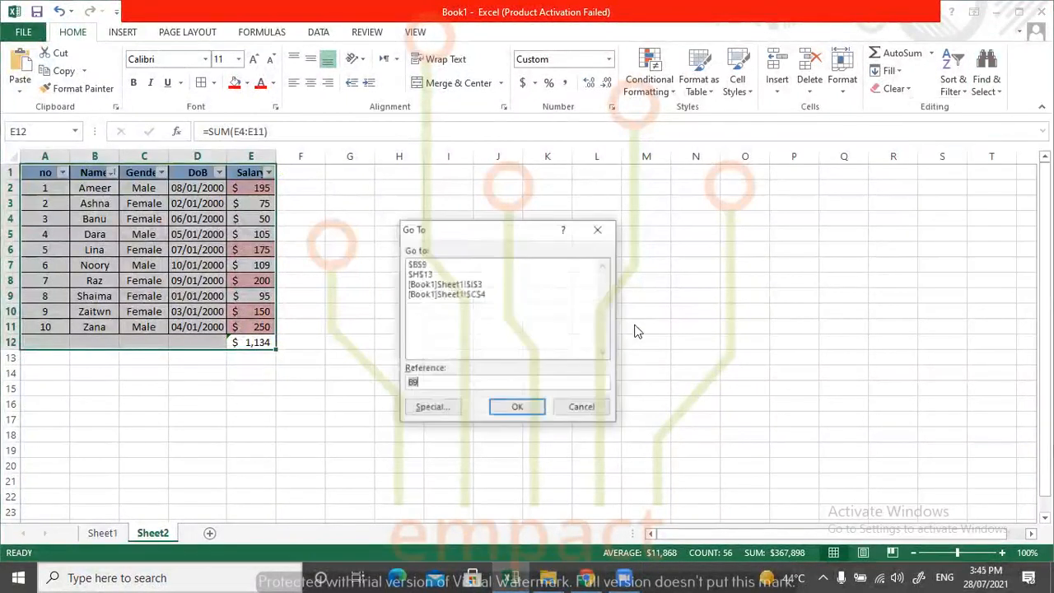
click(429, 384)
drag(427, 383, 383, 386)
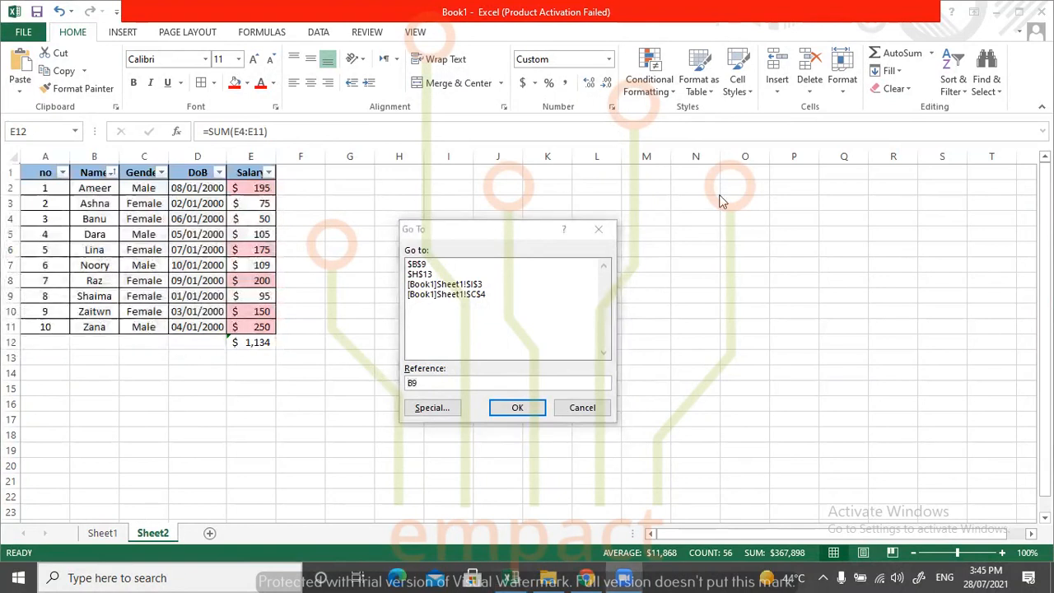
click(597, 230)
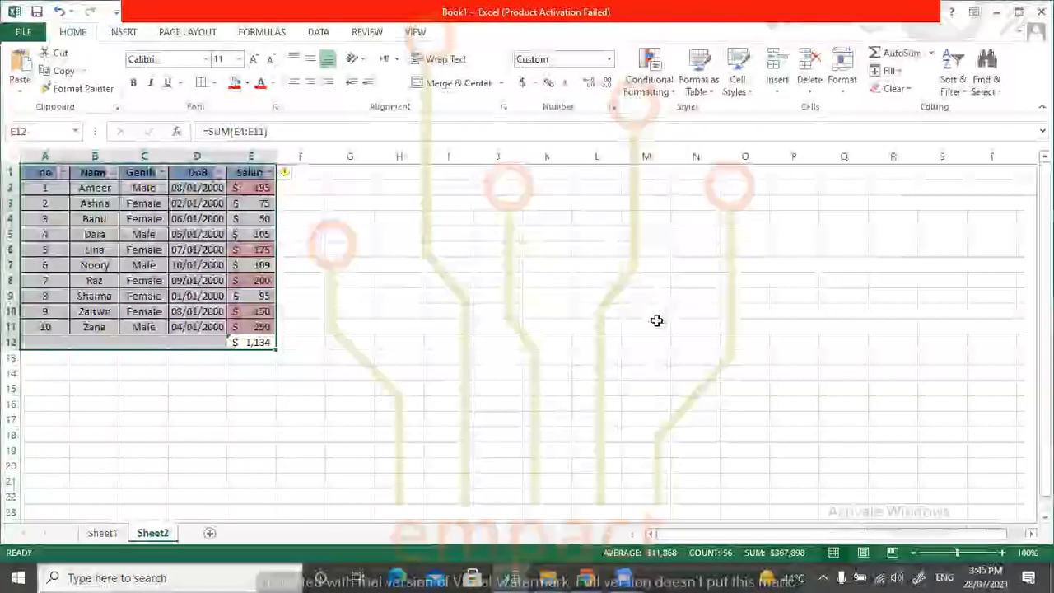
click(347, 309)
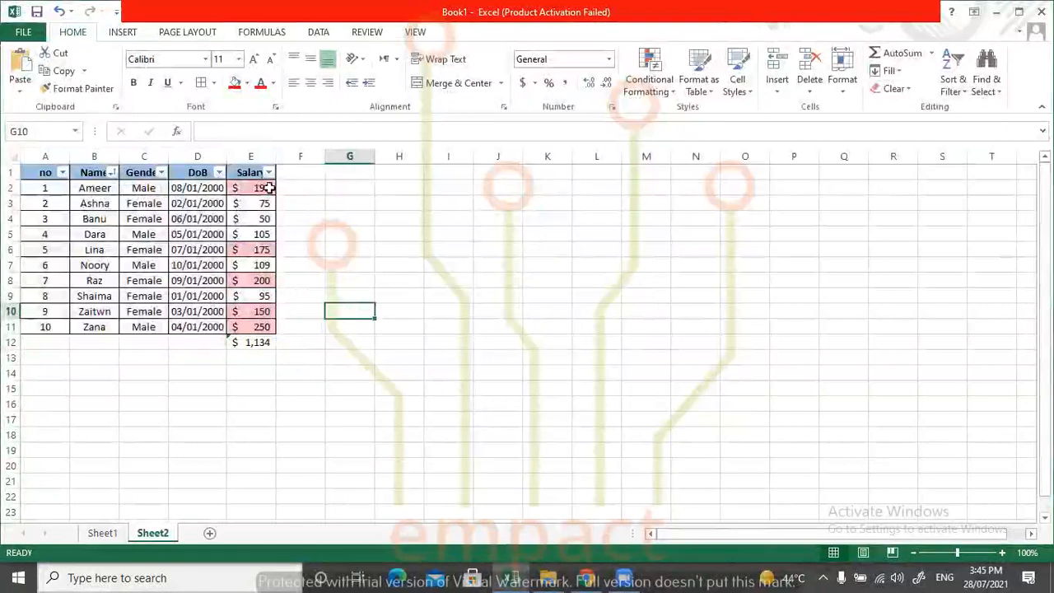
Examine the Constants option and its value types in Go To Special from cell C7, closing the dialog without applying it.
click(145, 265)
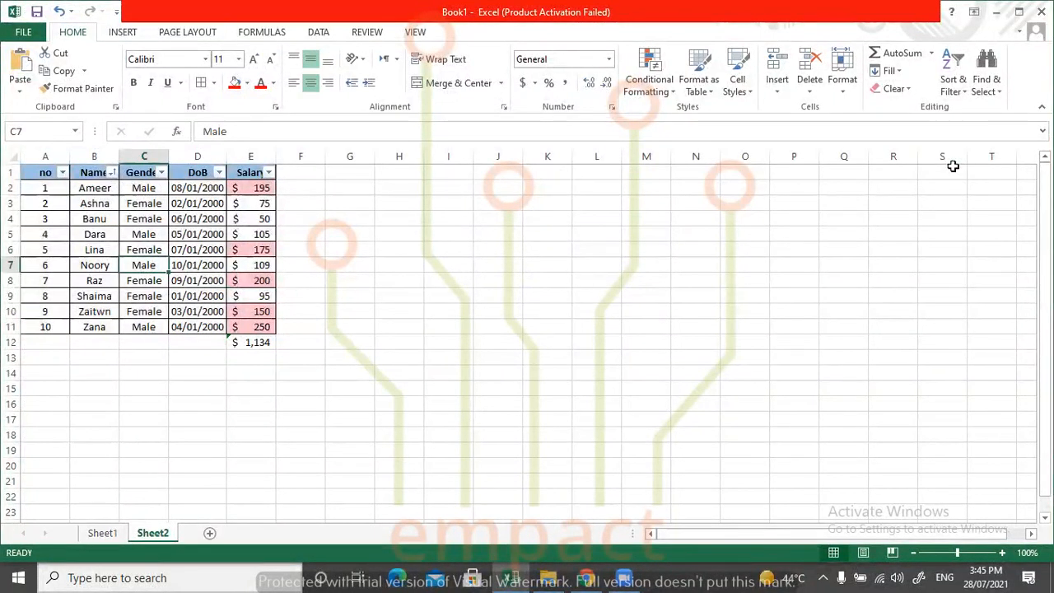
click(987, 93)
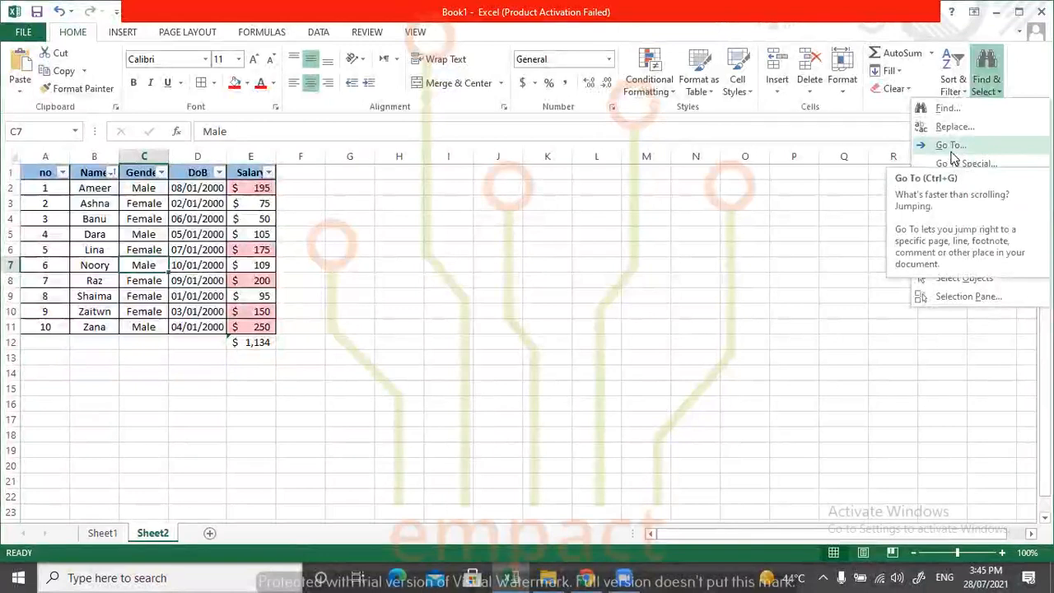
click(939, 163)
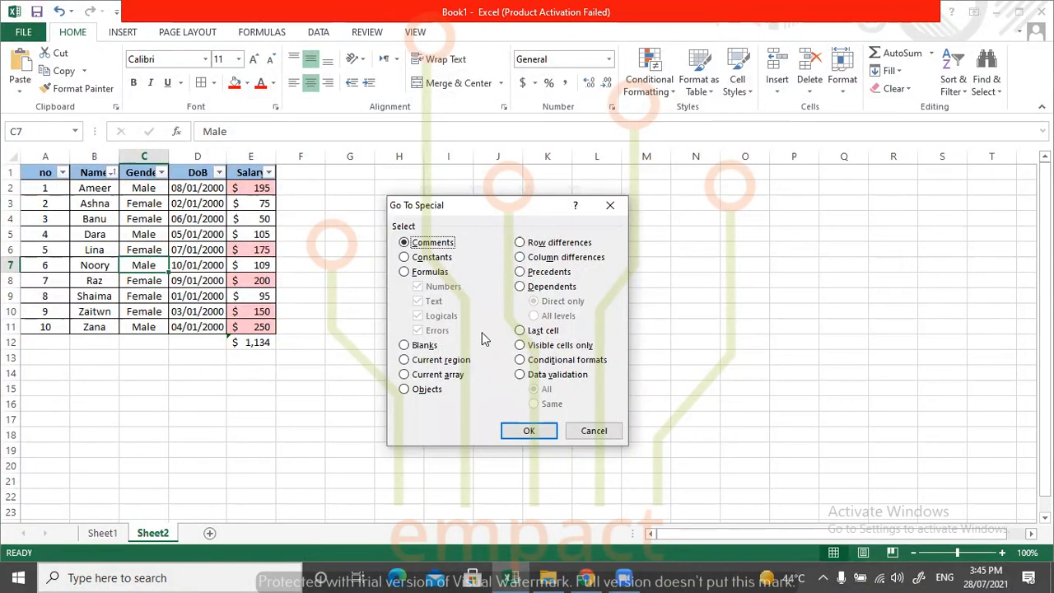
click(417, 257)
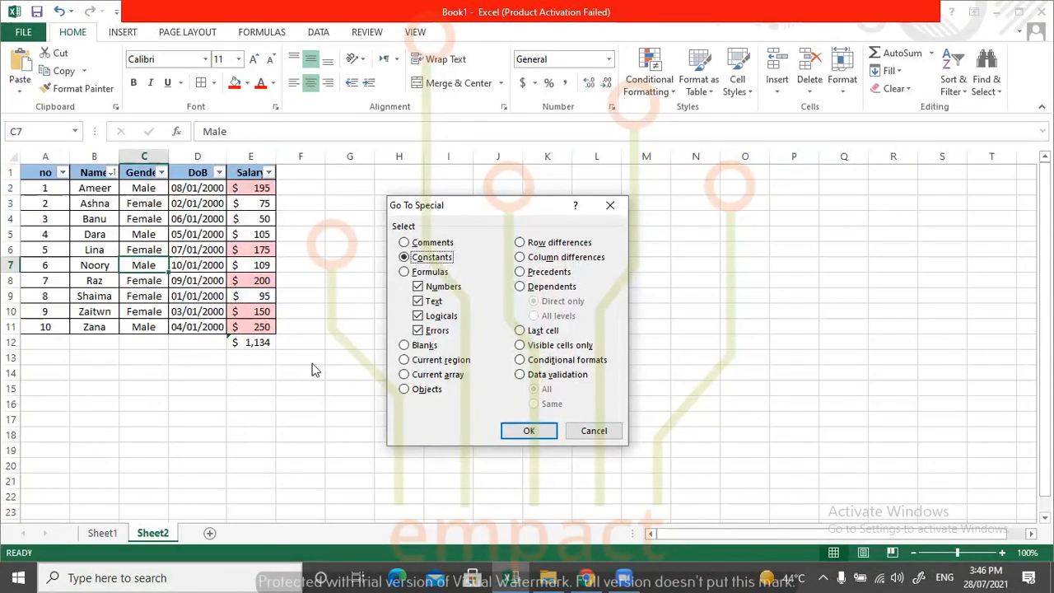
click(596, 430)
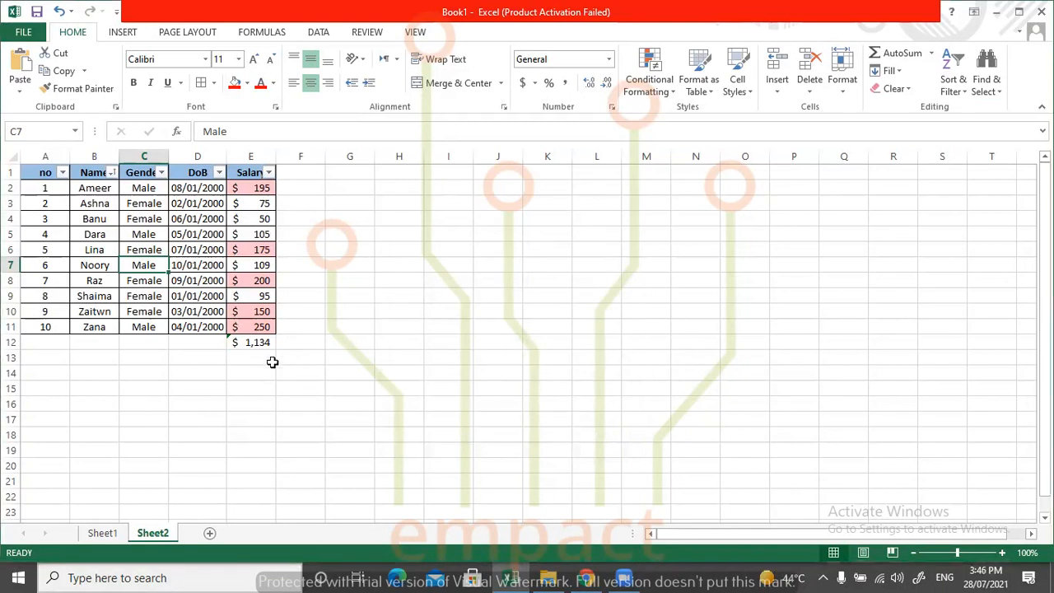
Select all constants within the range A1:E12 with Go To Special, and check the total's formula in E12.
drag(269, 341, 5, 146)
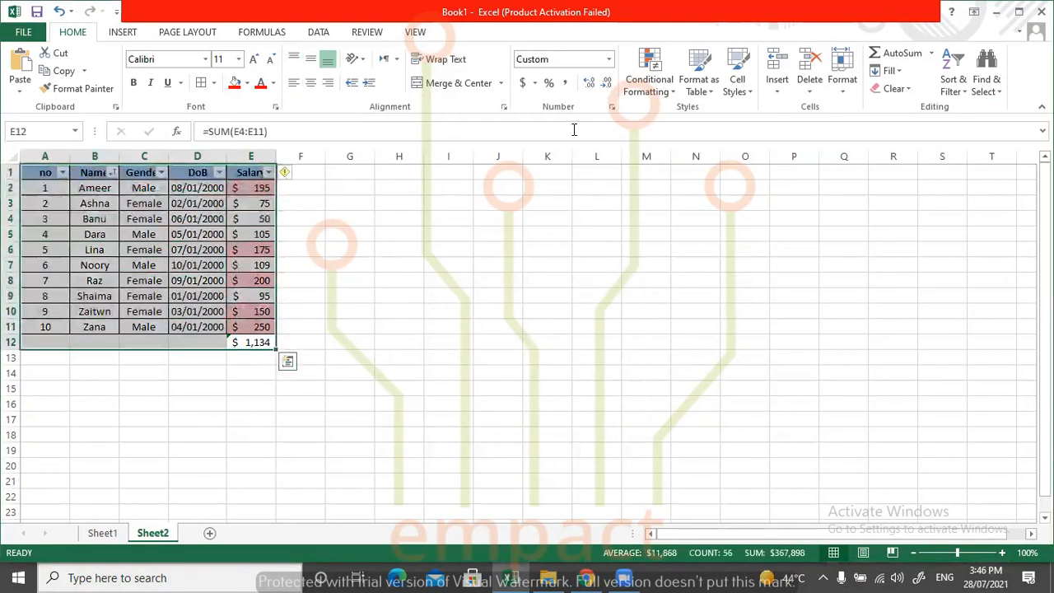
click(953, 82)
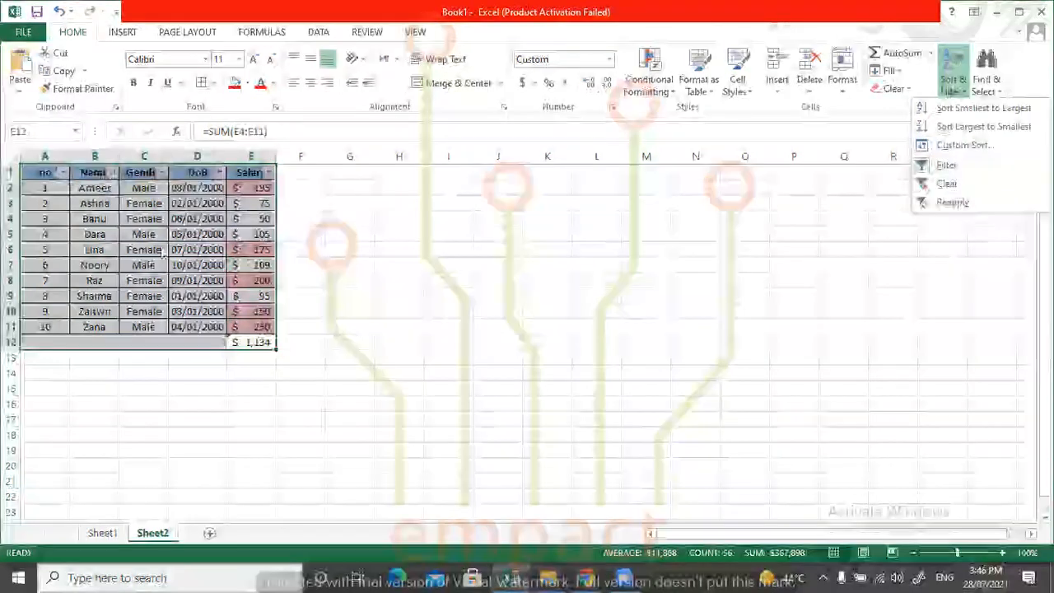
click(993, 82)
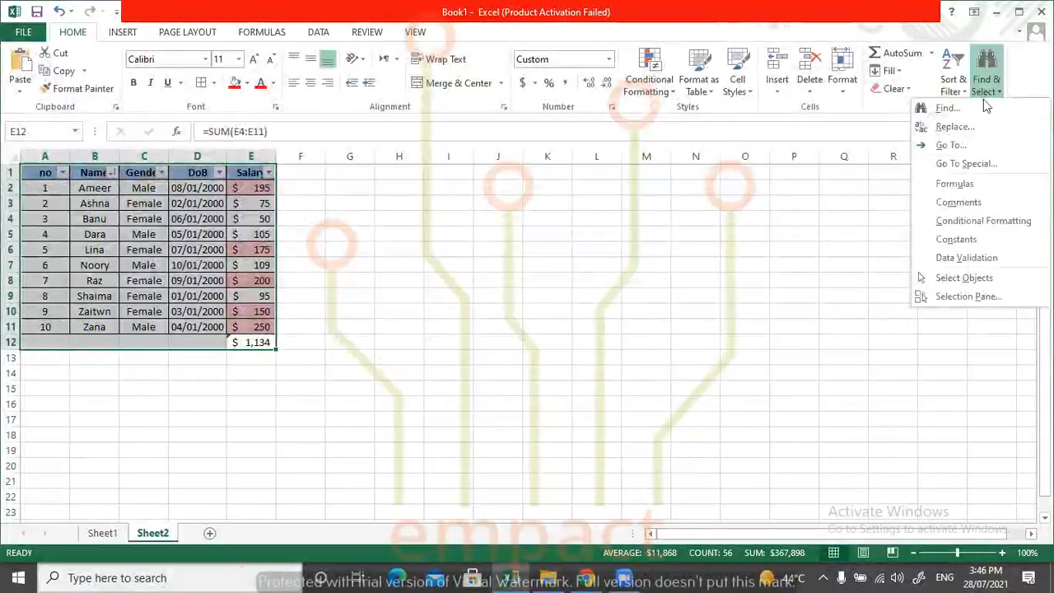
click(956, 164)
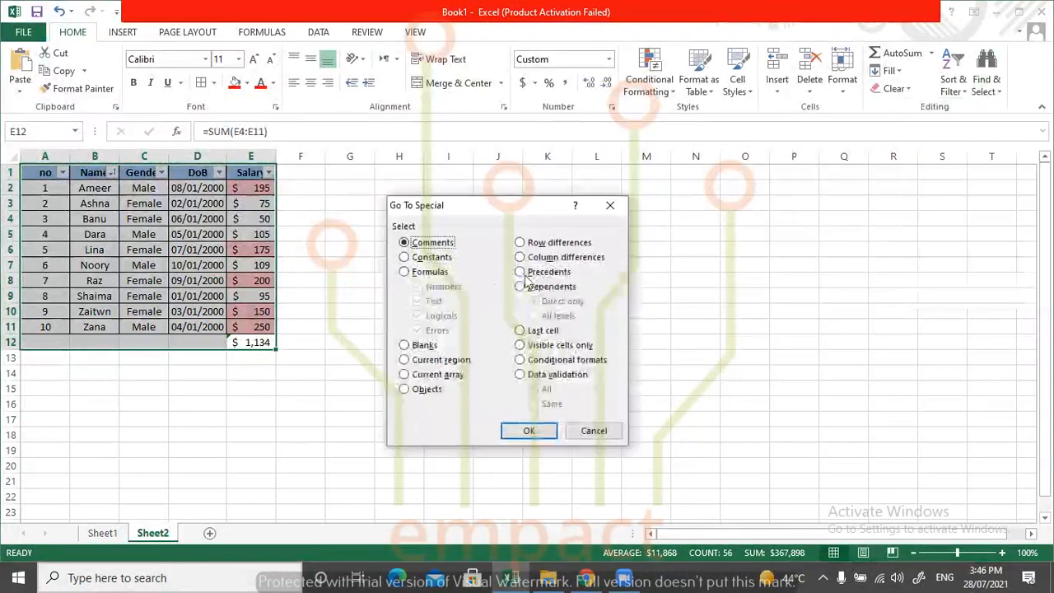
click(436, 258)
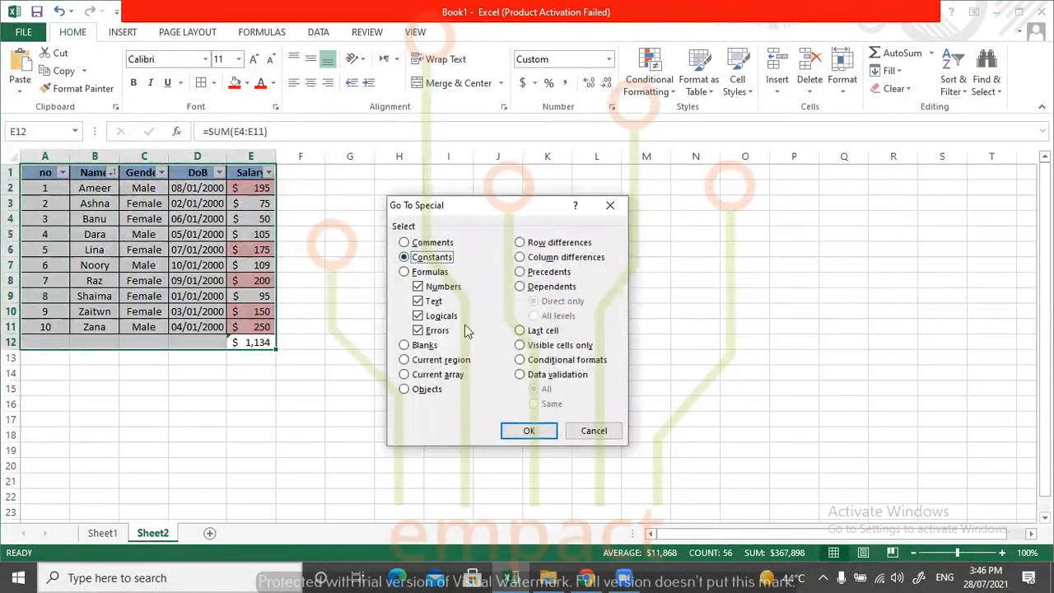
click(529, 430)
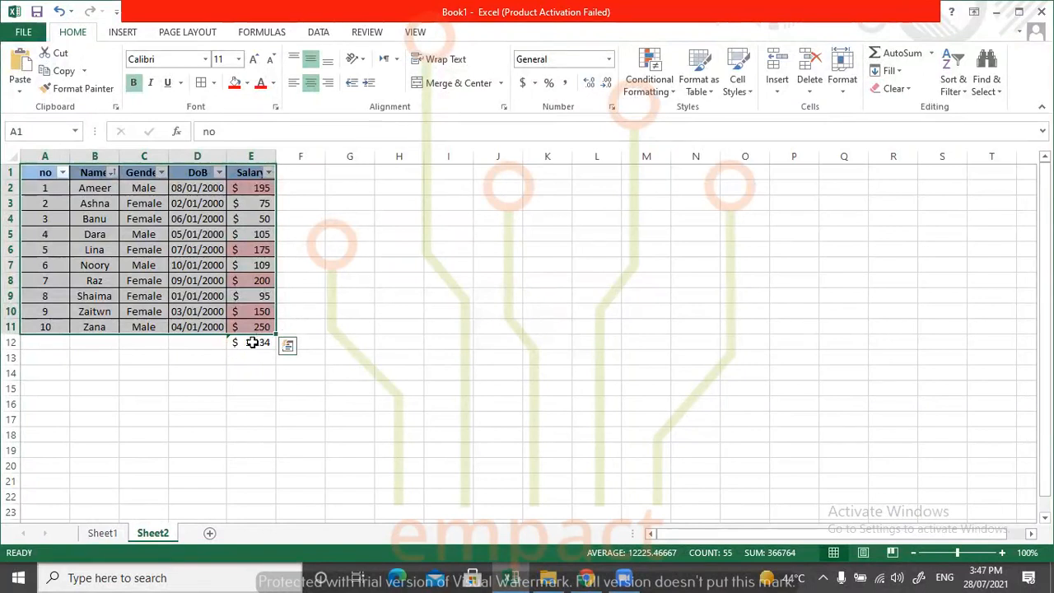
click(252, 342)
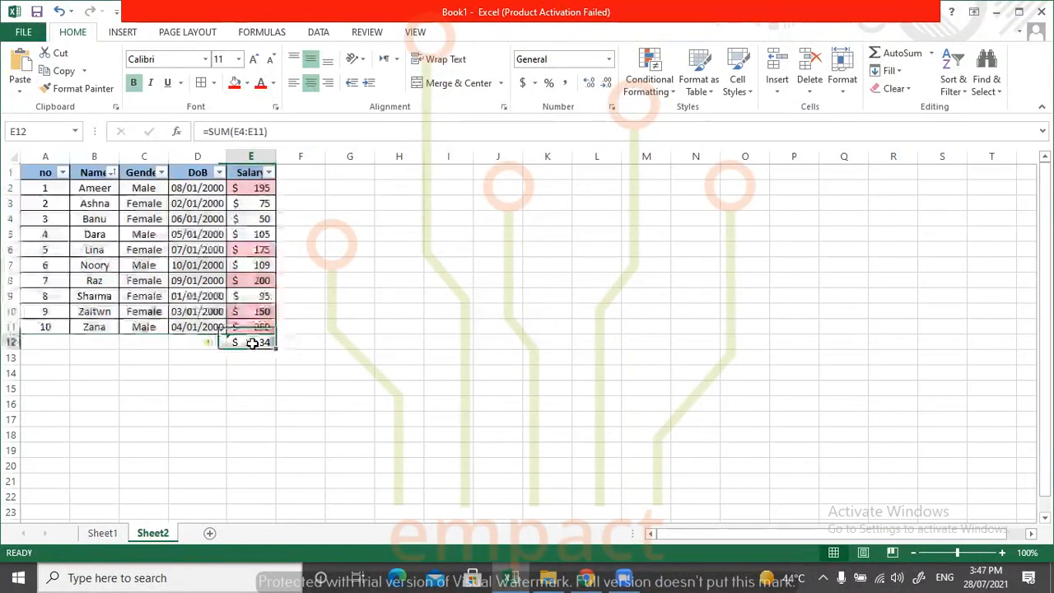
Select only the text constants within A1:E12 with Go To Special, excluding numbers, logicals and errors.
drag(278, 344, 25, 171)
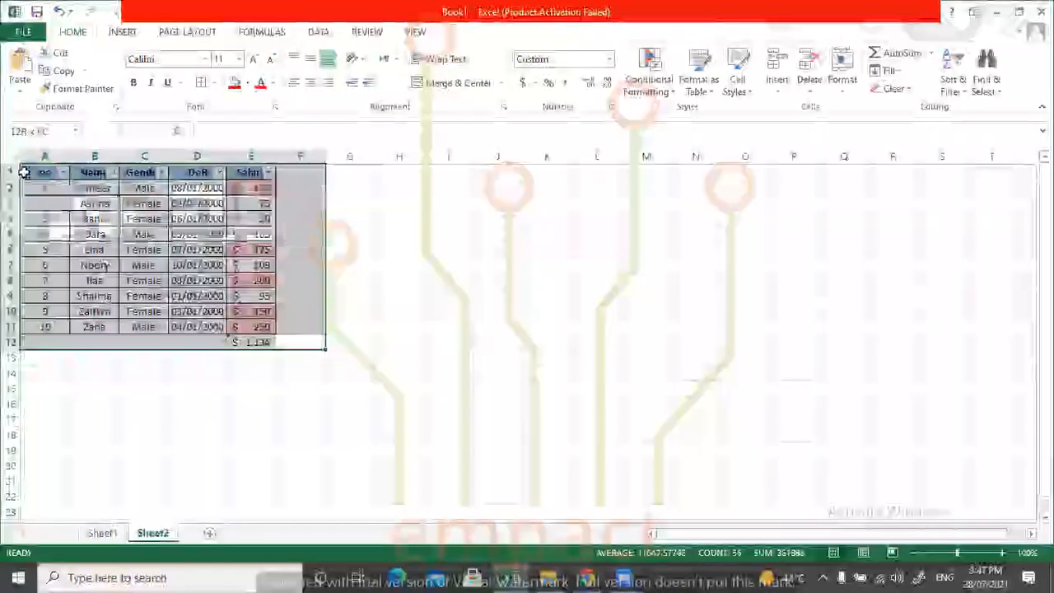
click(190, 367)
drag(245, 342, 24, 171)
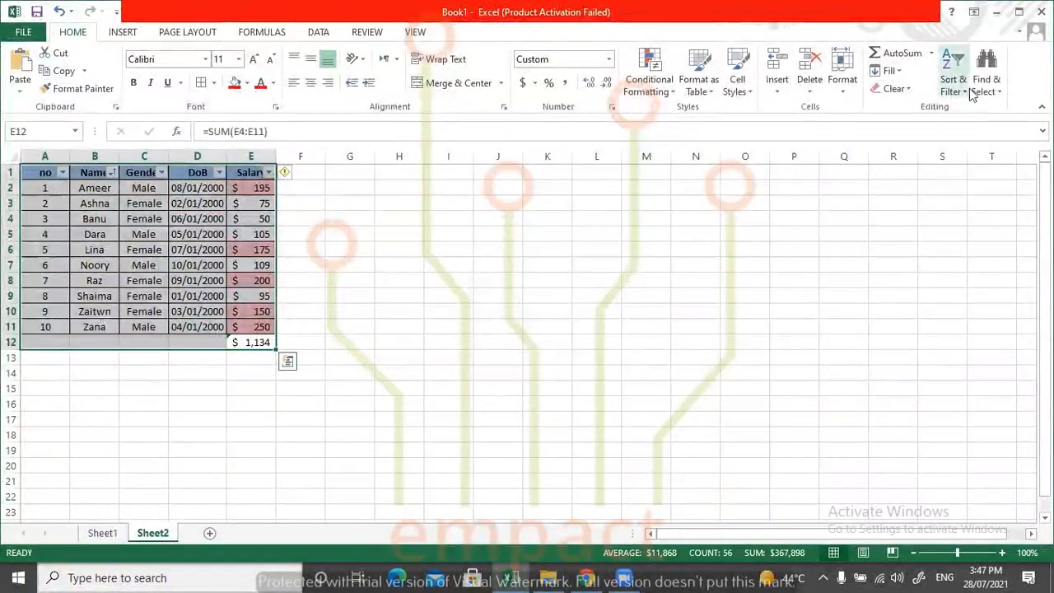
click(985, 89)
click(966, 163)
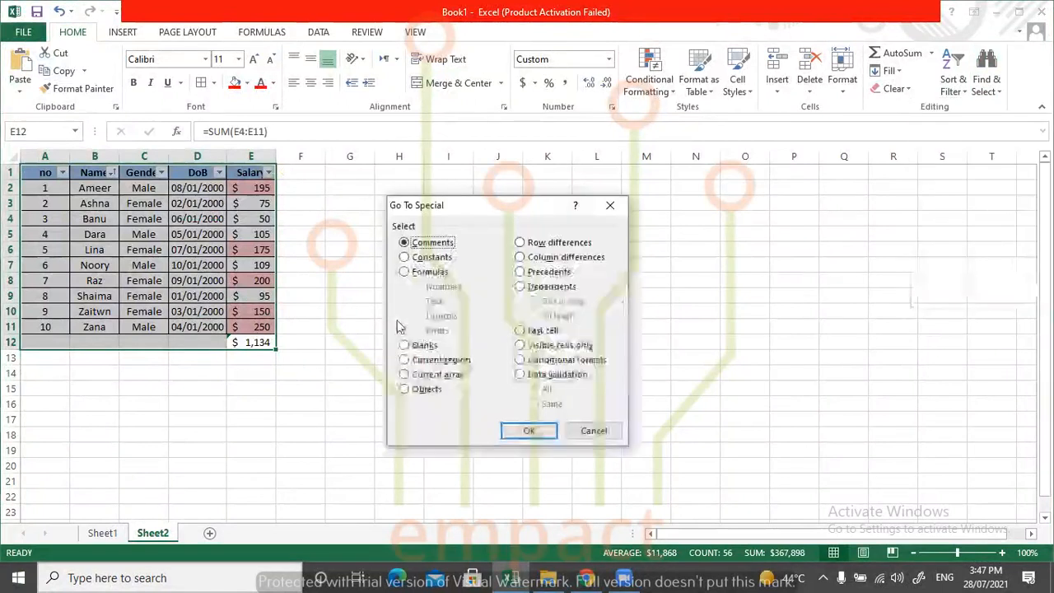
click(427, 258)
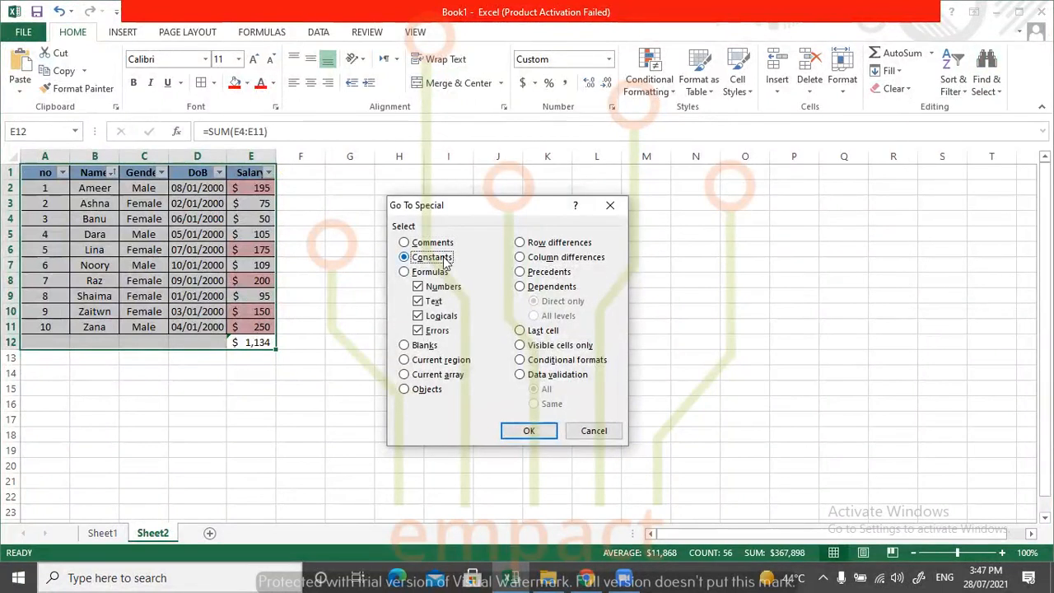
click(461, 287)
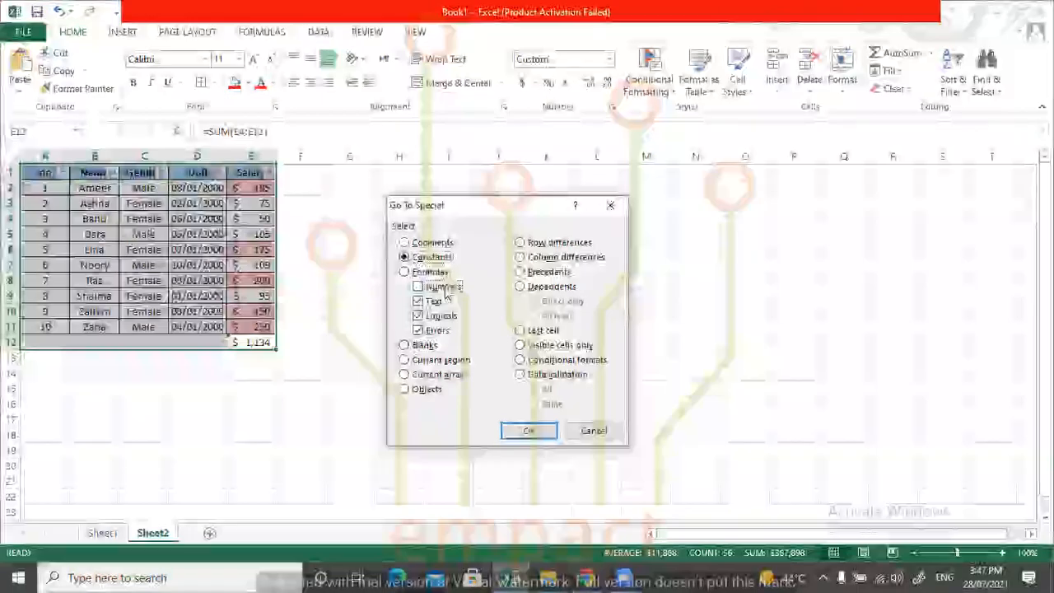
click(439, 320)
click(436, 329)
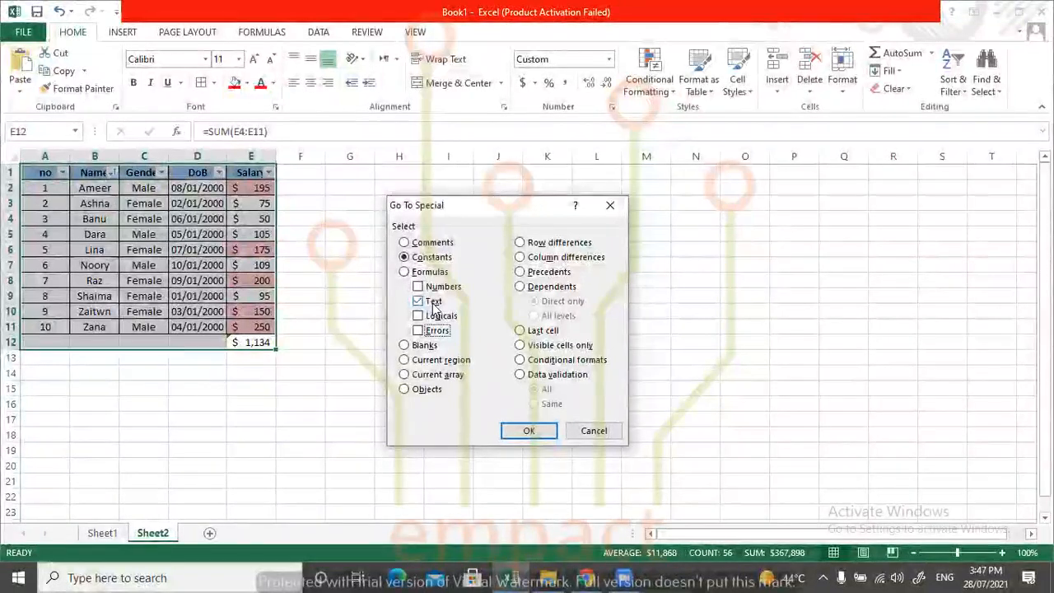
click(528, 431)
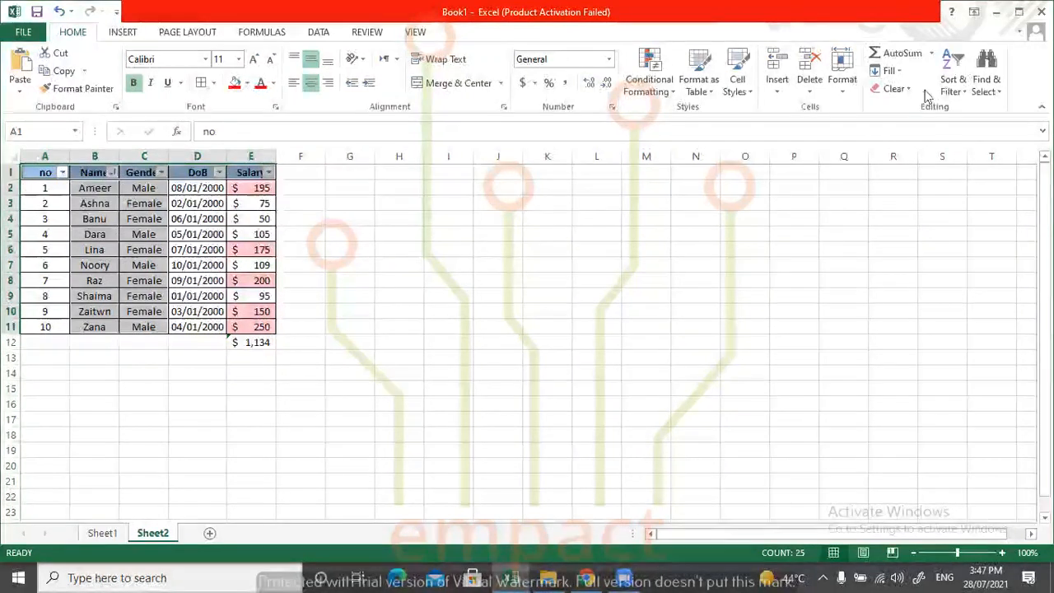
Select only the formula cells within A1:E12 with Go To Special, keeping numbers, text, logicals and errors included.
click(951, 82)
click(951, 84)
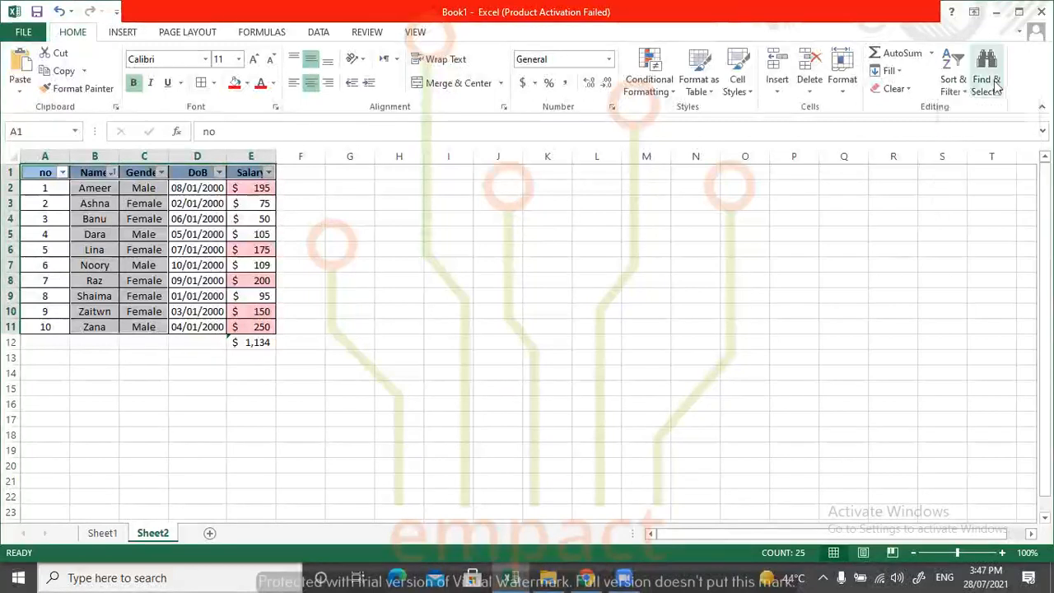
click(452, 313)
drag(268, 330, 49, 173)
click(265, 342)
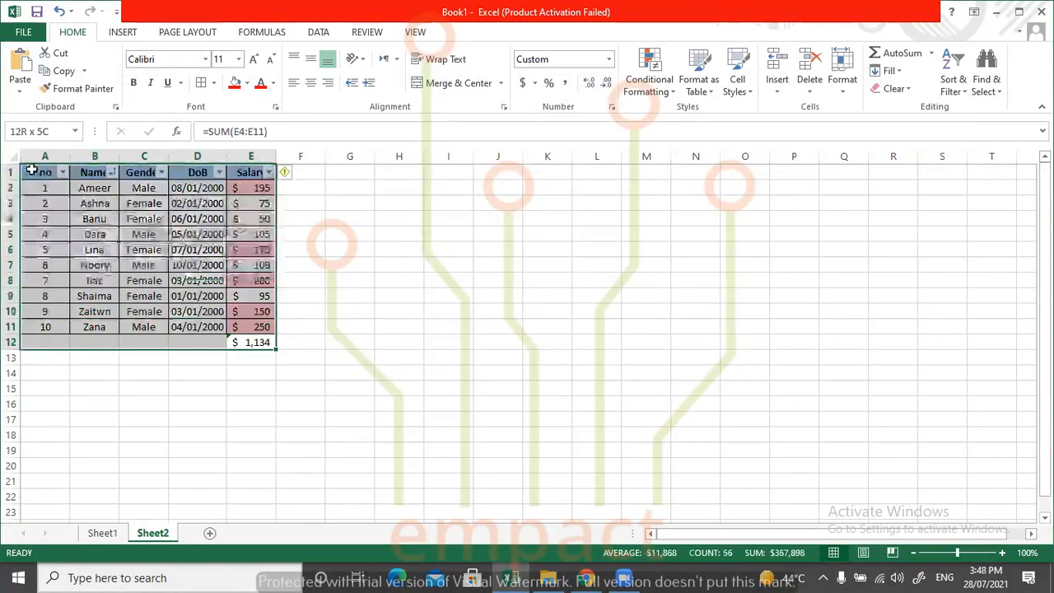
click(981, 86)
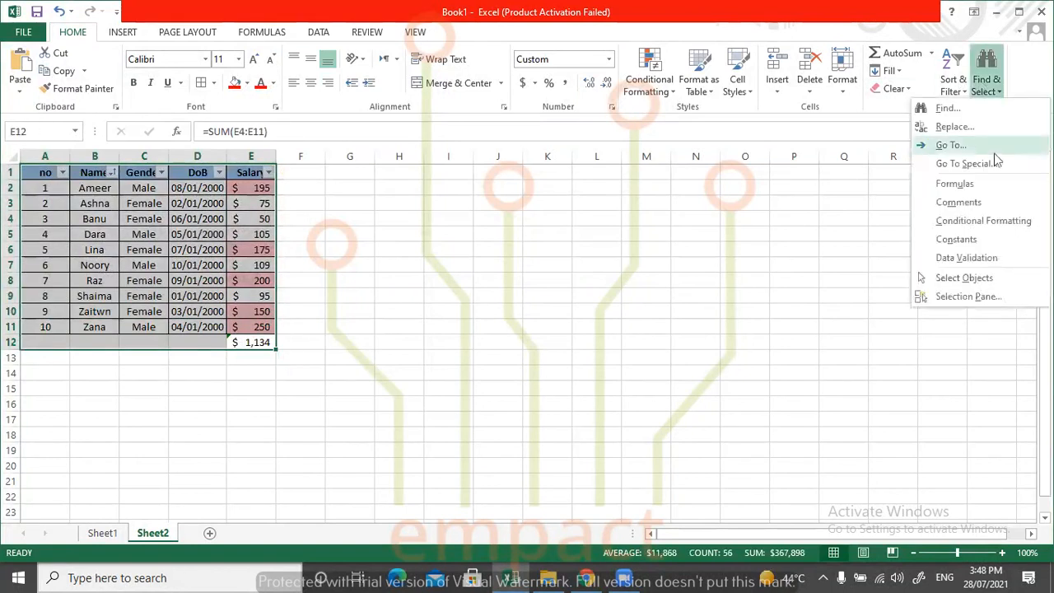
click(971, 164)
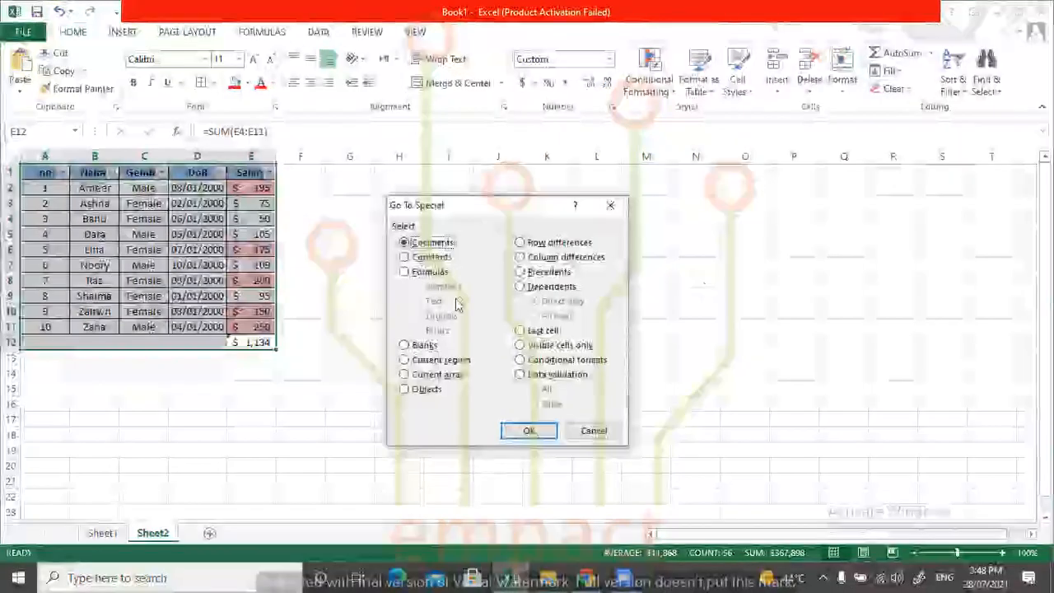
click(431, 258)
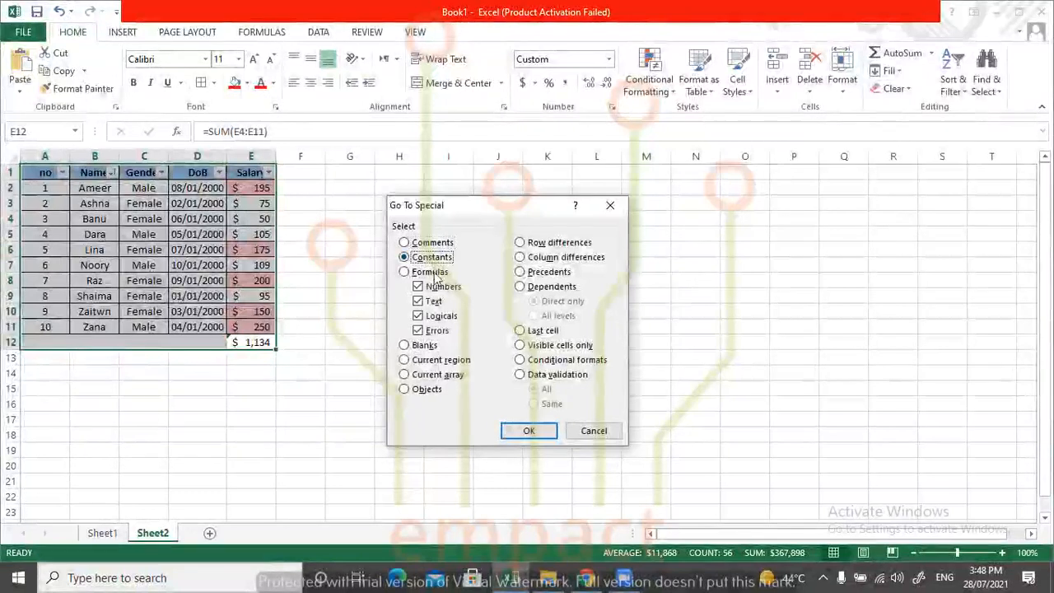
click(426, 272)
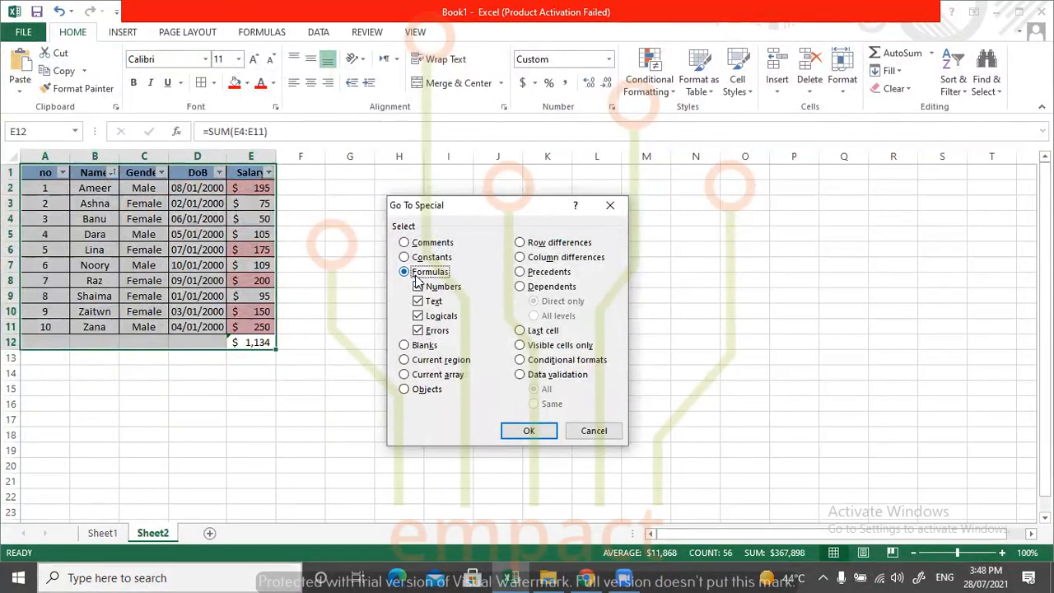
click(527, 432)
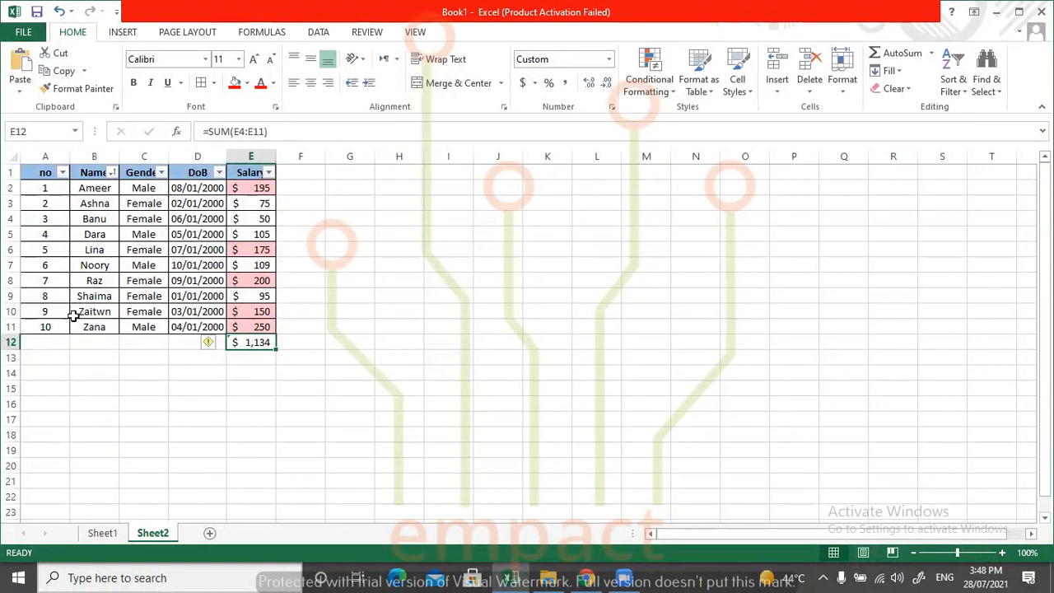
Select all conditionally formatted cells within the range A1:E12 with Go To Special, using the All option.
click(257, 374)
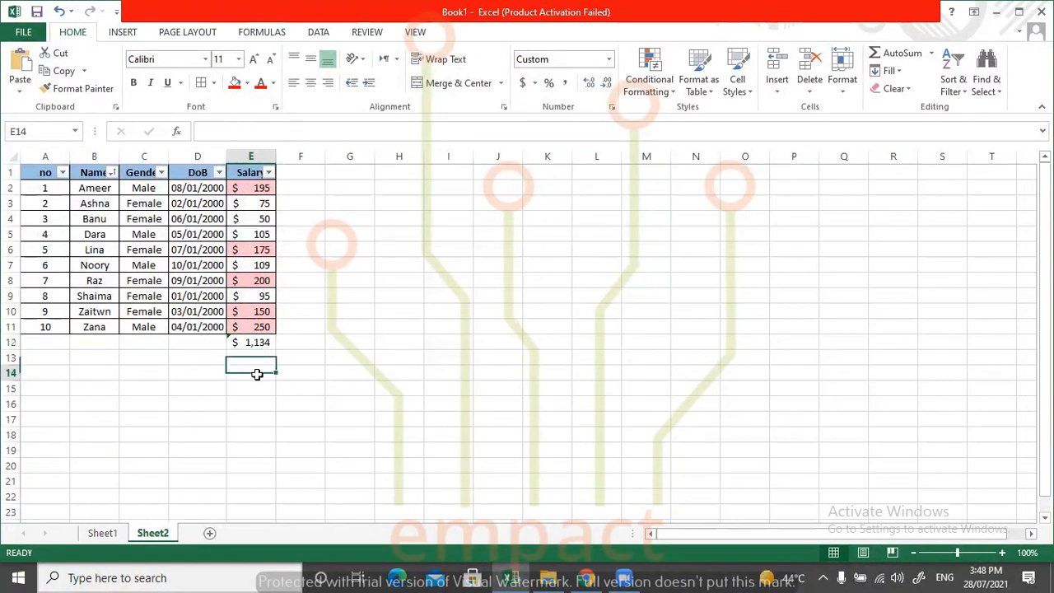
drag(257, 345, 33, 172)
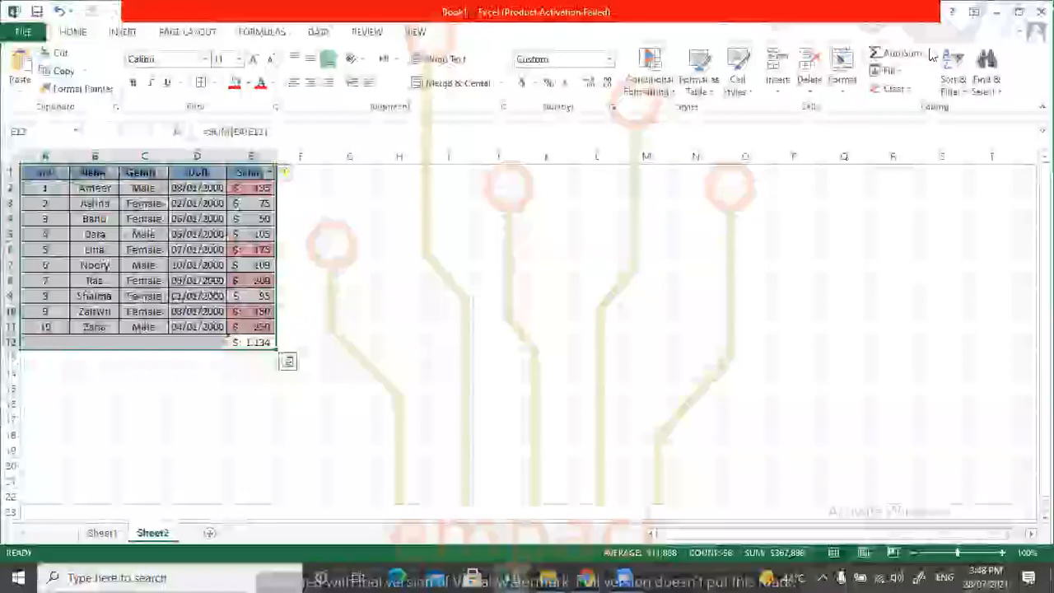
click(986, 73)
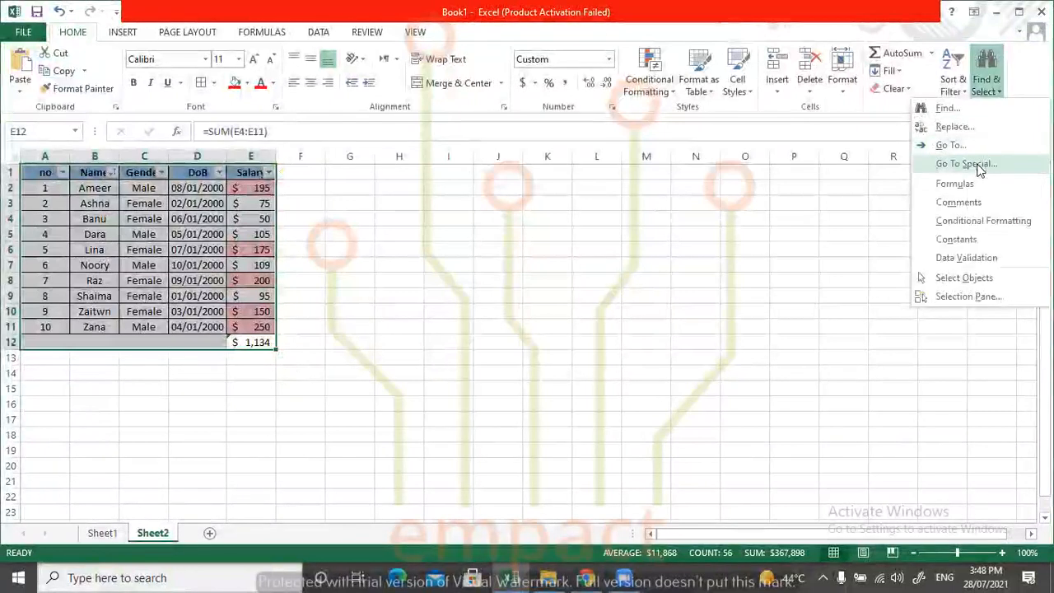
click(977, 164)
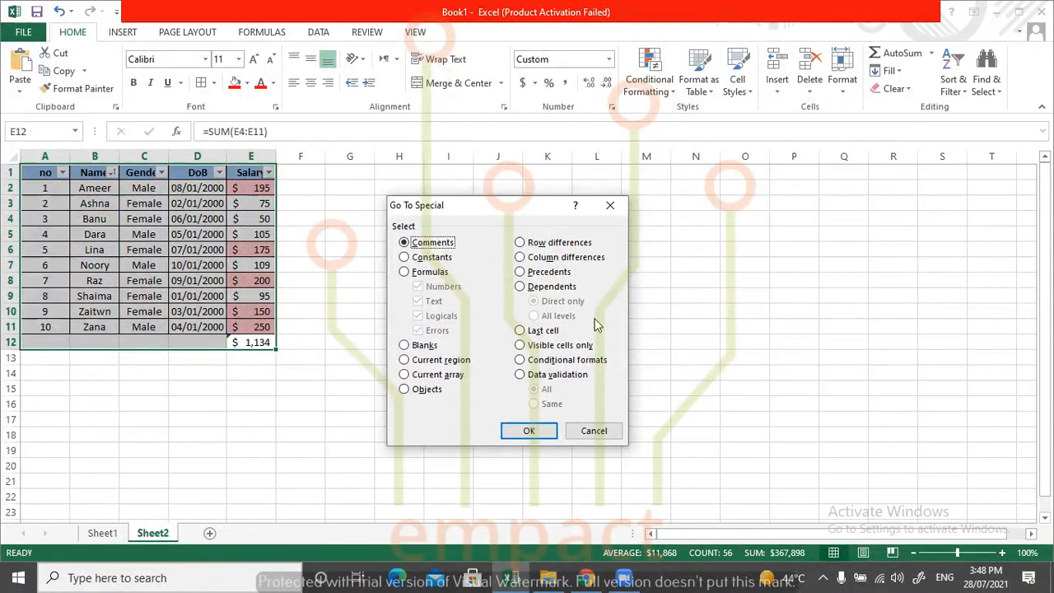
click(540, 361)
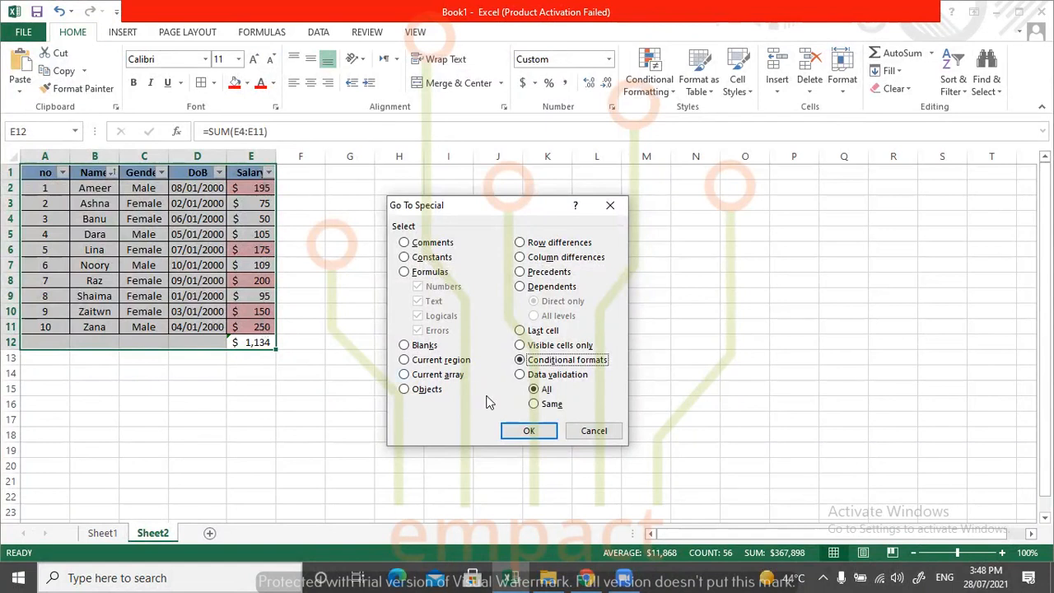
click(526, 431)
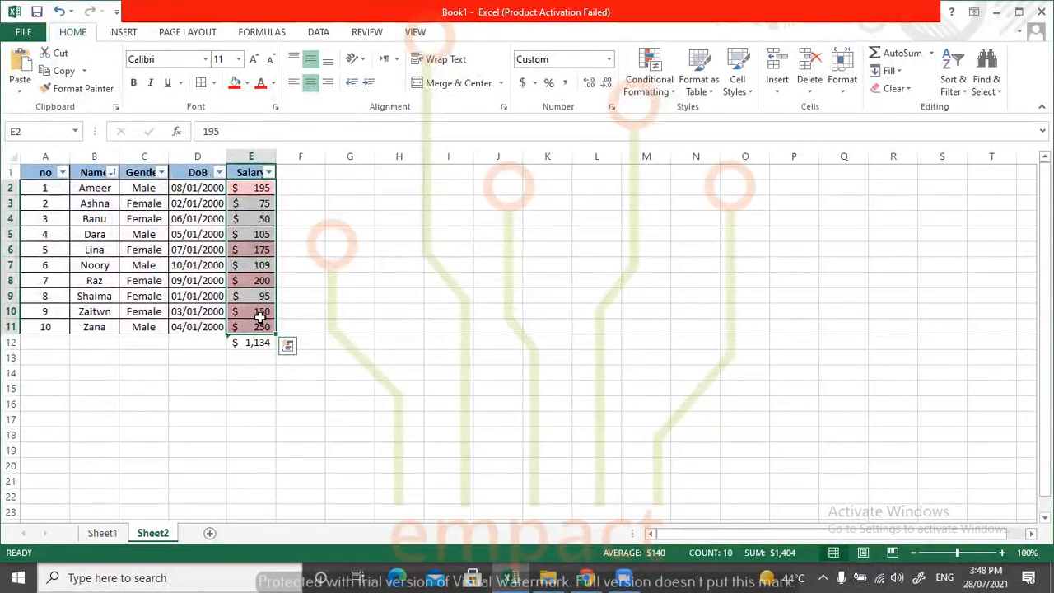
Clear the names in cells B6:B8 of the table to create blank cells.
click(327, 376)
drag(251, 344, 132, 297)
click(110, 447)
drag(95, 252, 103, 279)
key(Delete)
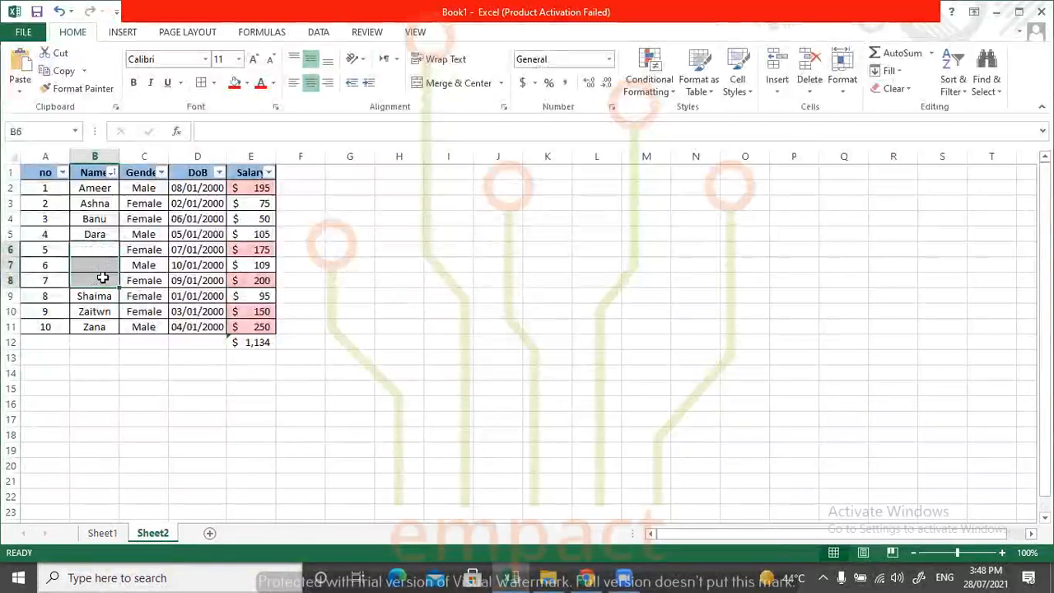
click(365, 339)
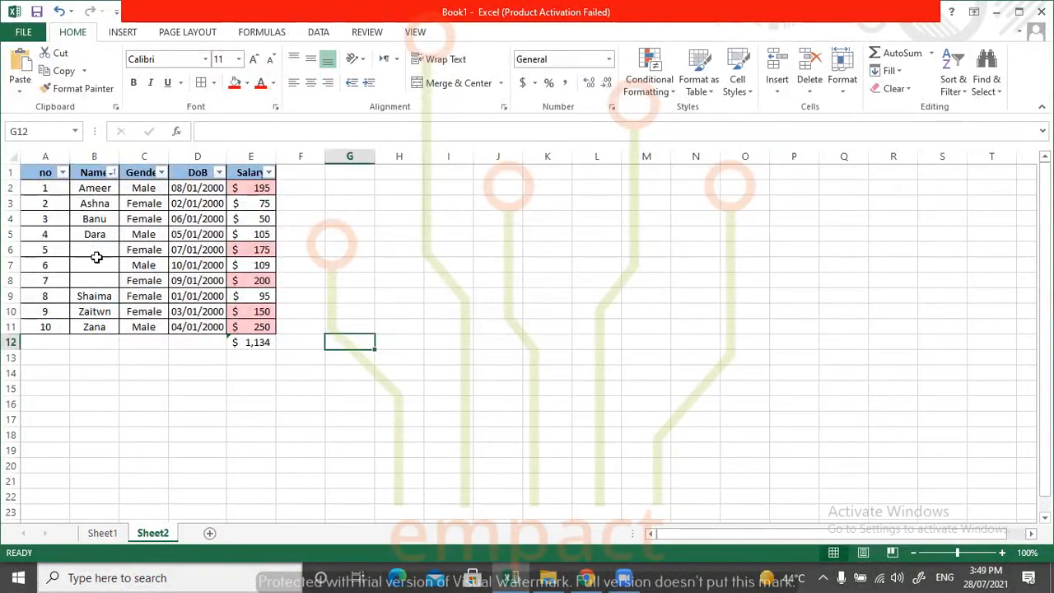
Select only the blank cells within the range A1:E12 with Go To Special.
drag(251, 342, 7, 137)
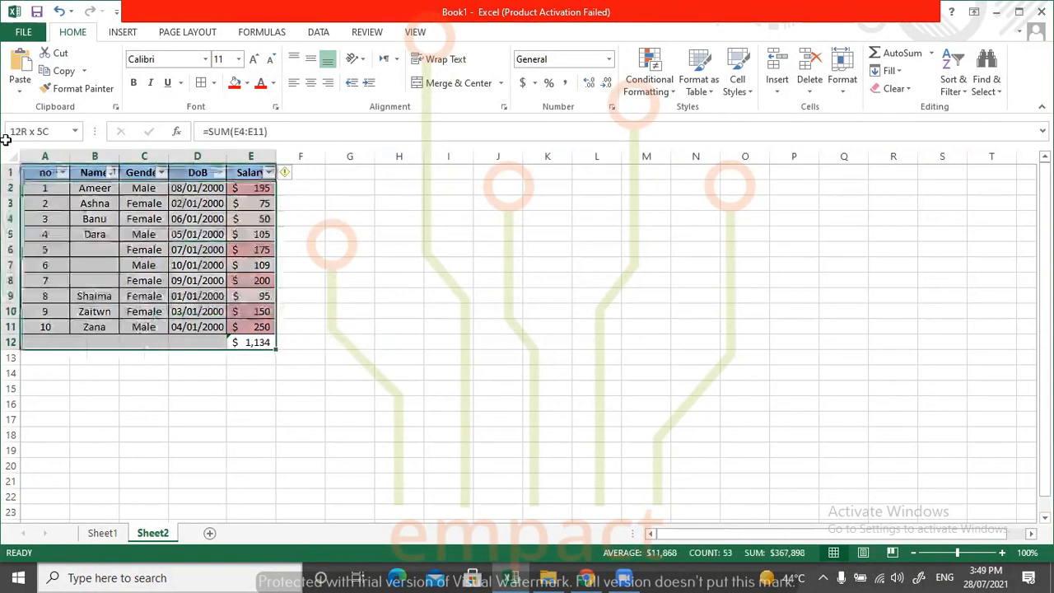
click(952, 70)
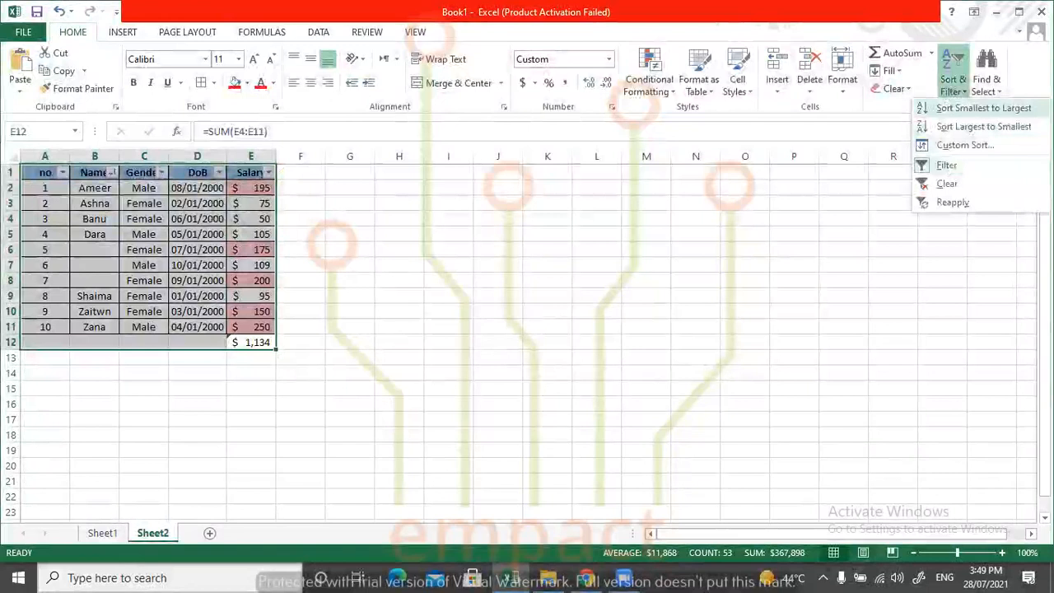
click(985, 76)
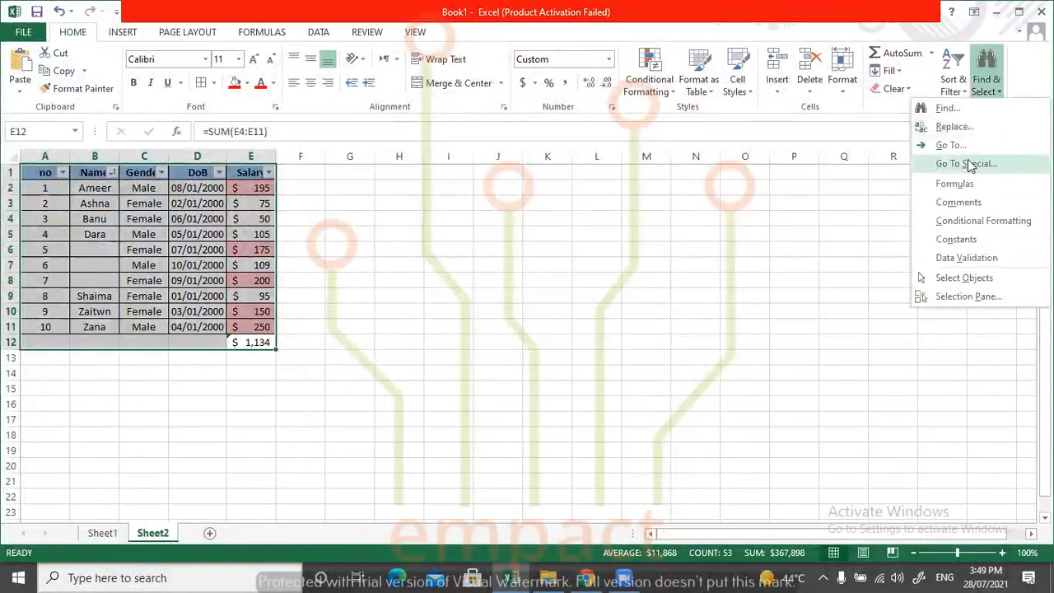
click(966, 164)
click(423, 348)
click(529, 430)
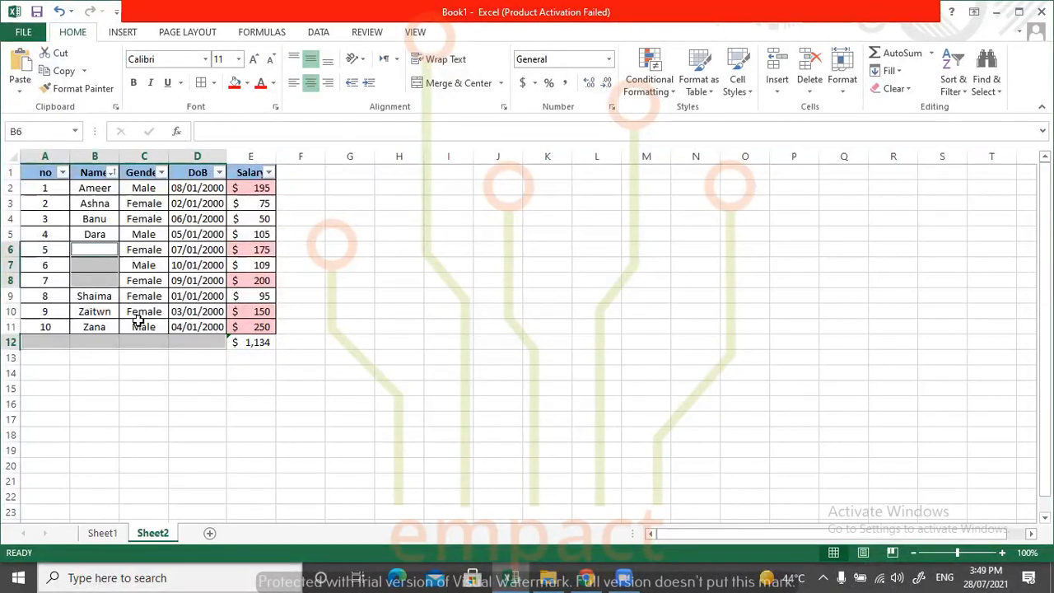
Review the Go To Special options and the other find-and-select commands from cell E11, closing them without applying any.
click(260, 327)
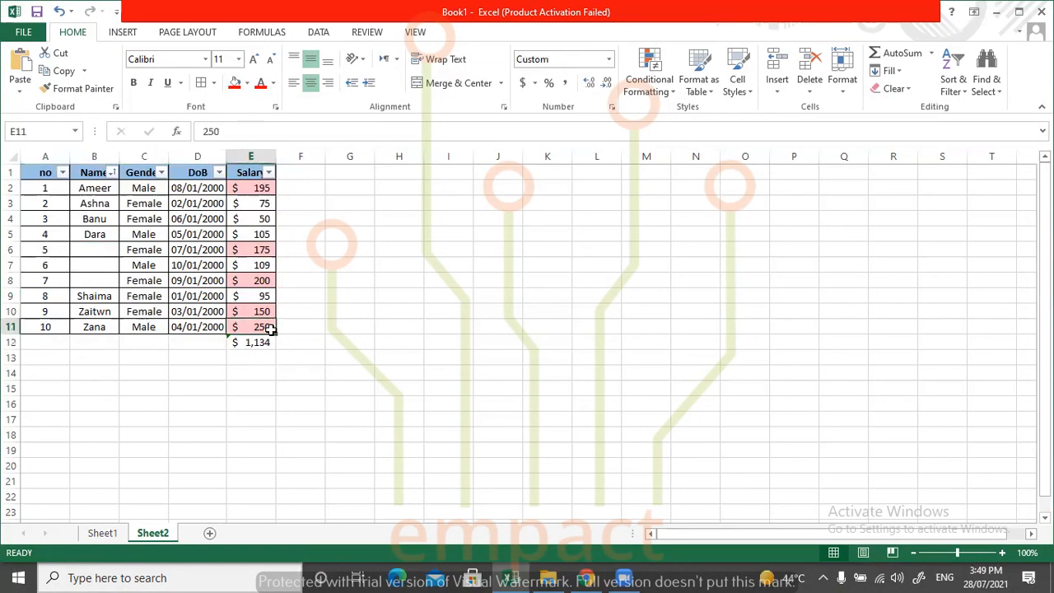
click(953, 78)
click(985, 66)
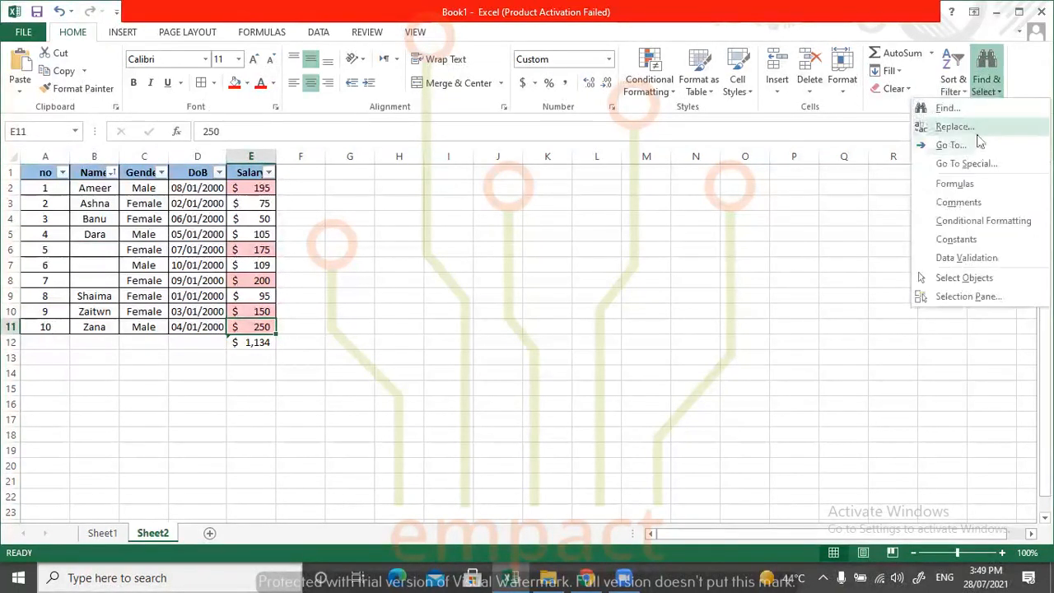
click(970, 162)
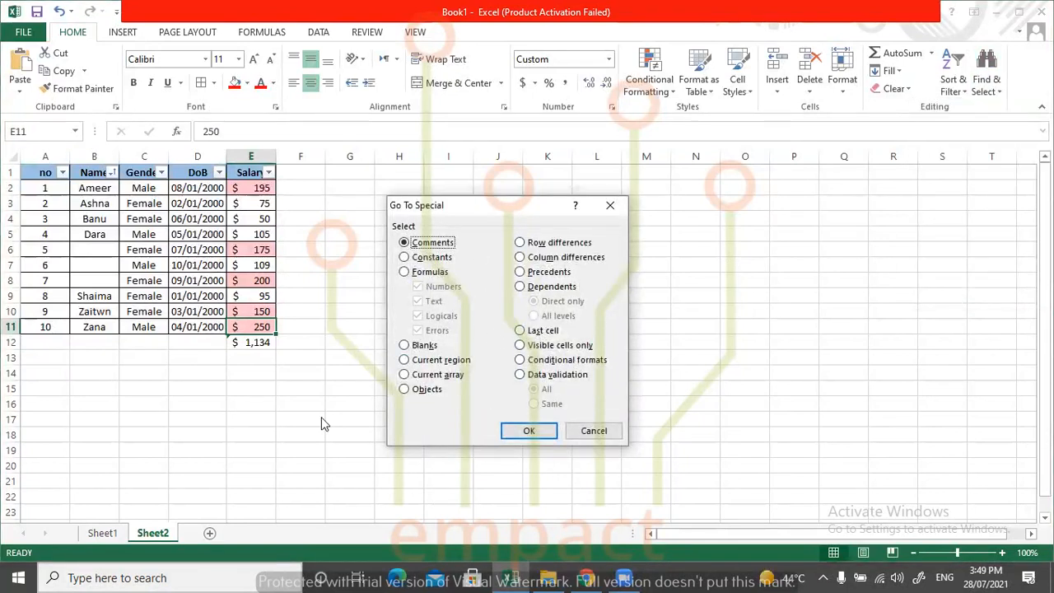
click(609, 205)
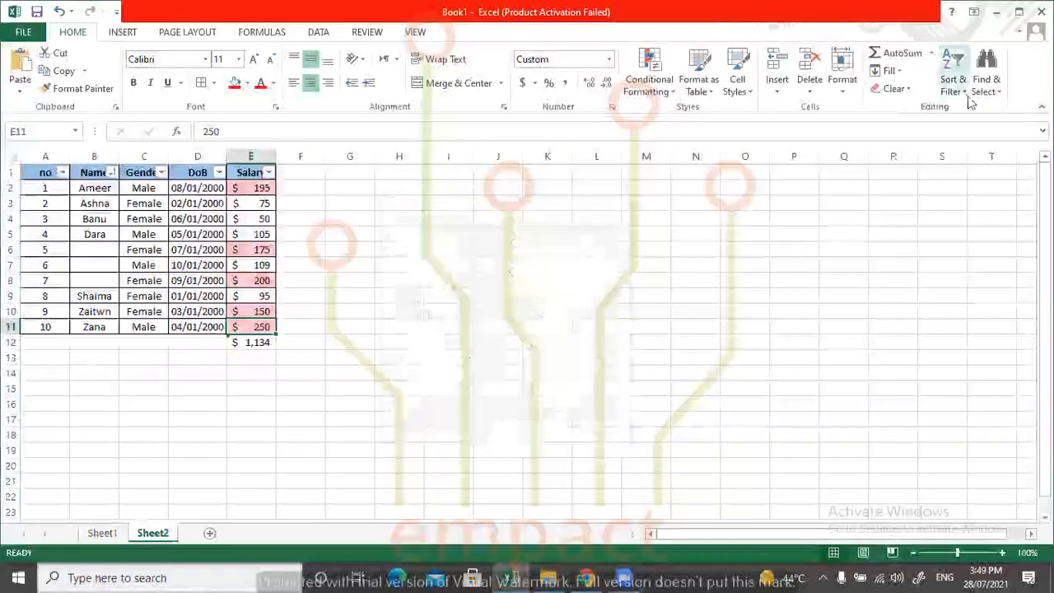
click(985, 78)
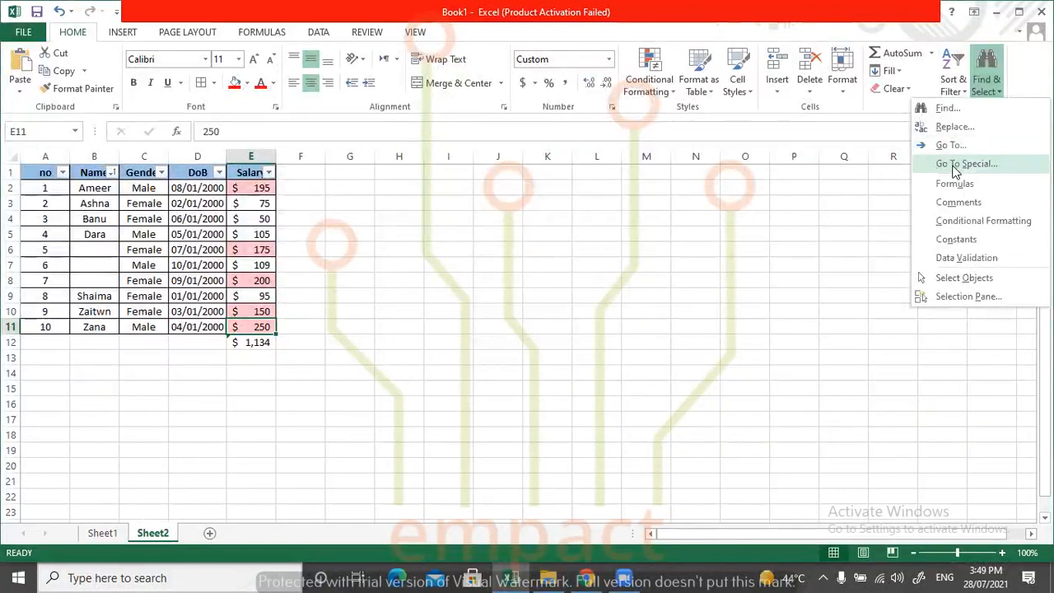
click(964, 163)
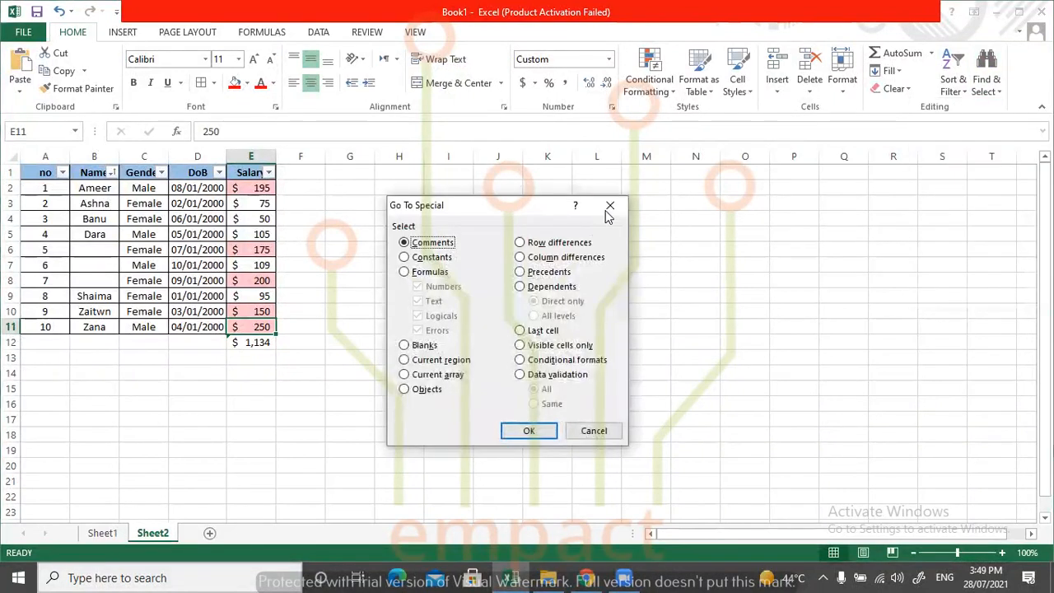
click(610, 206)
click(987, 89)
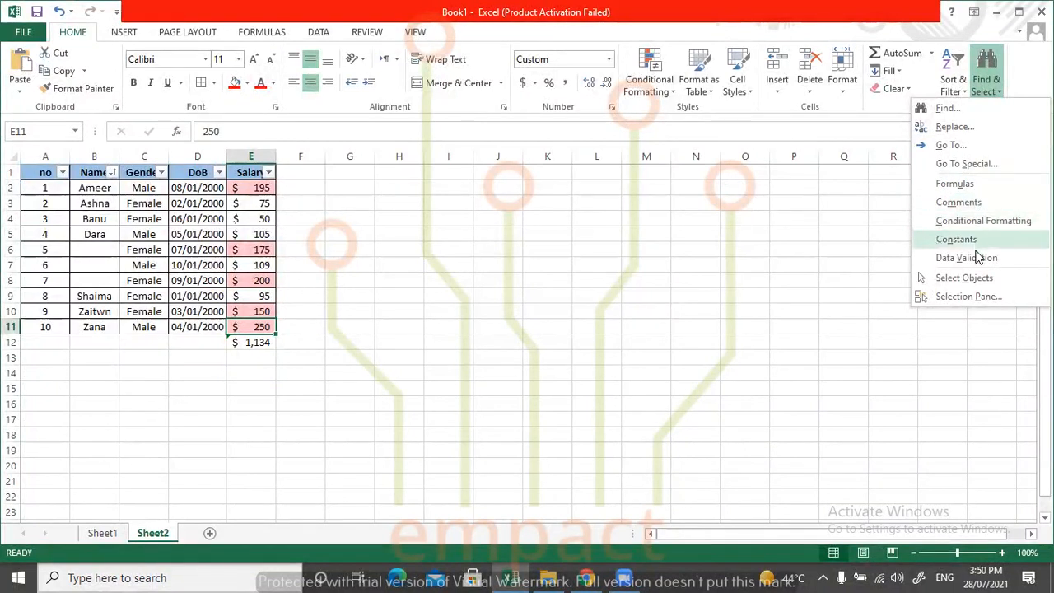
click(292, 324)
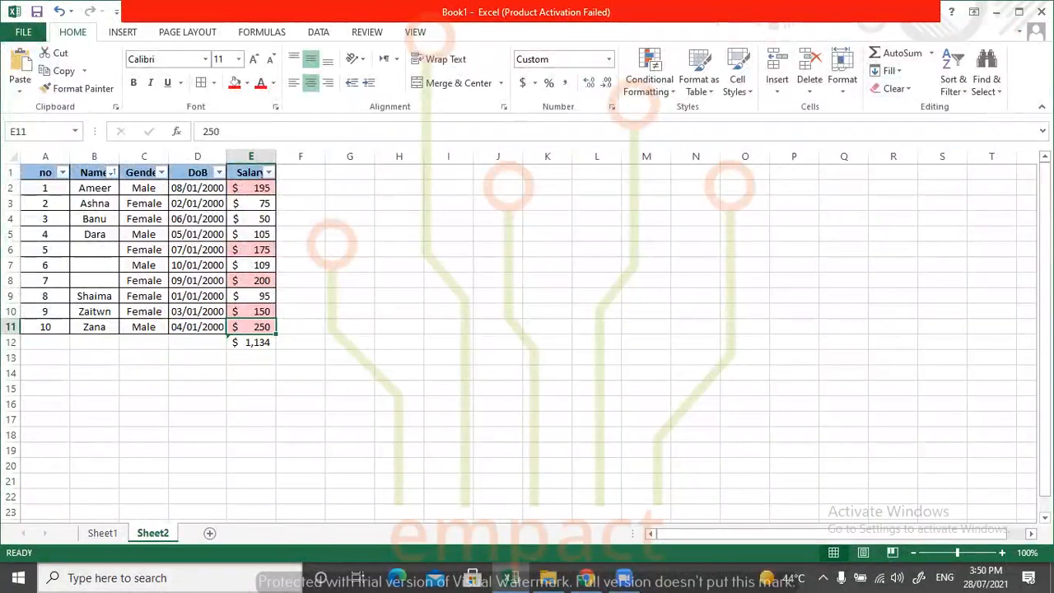
click(494, 319)
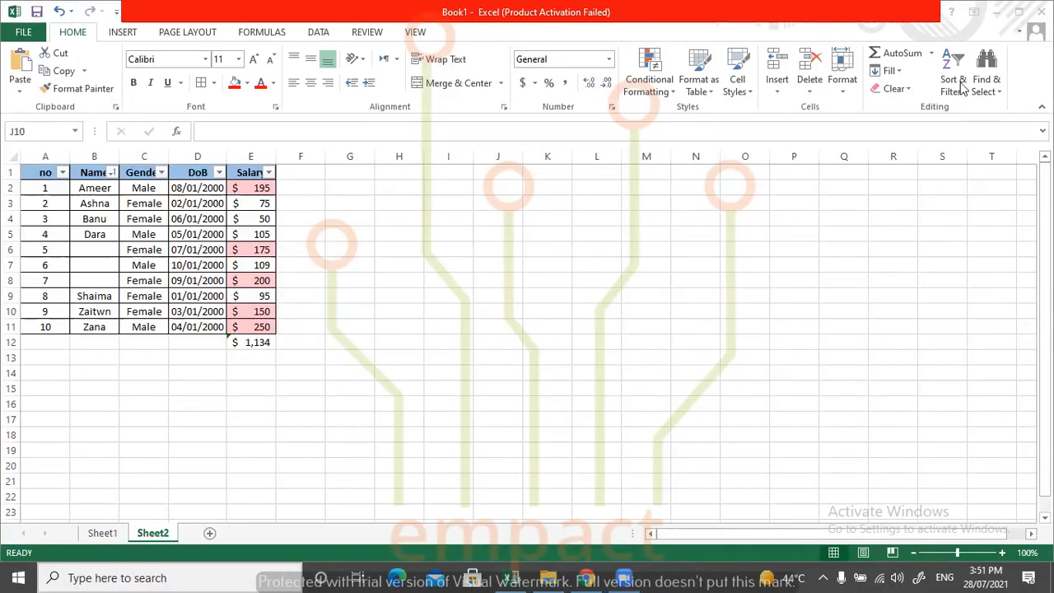
click(301, 249)
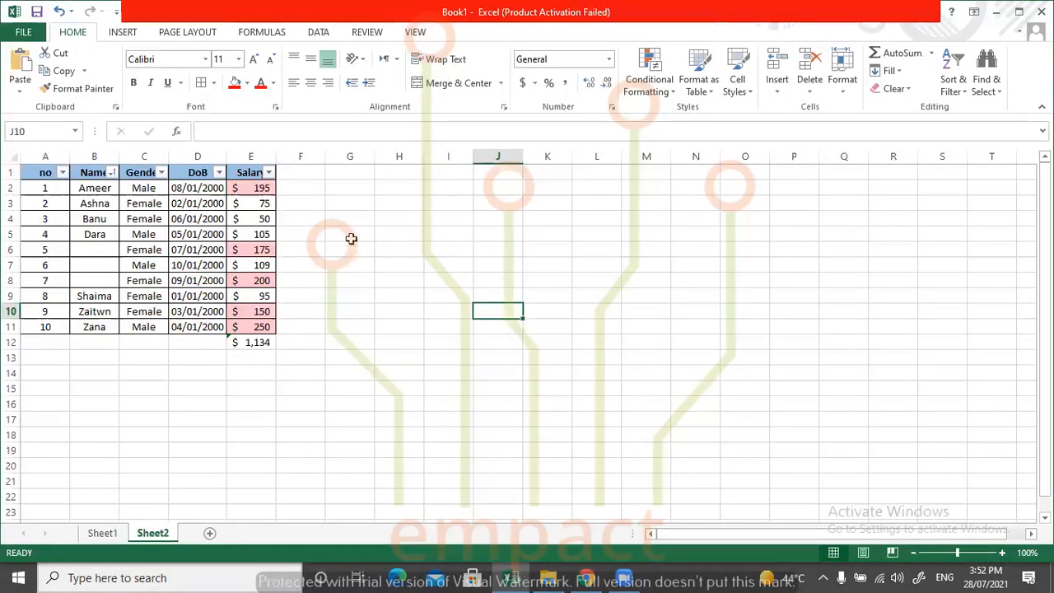
click(338, 262)
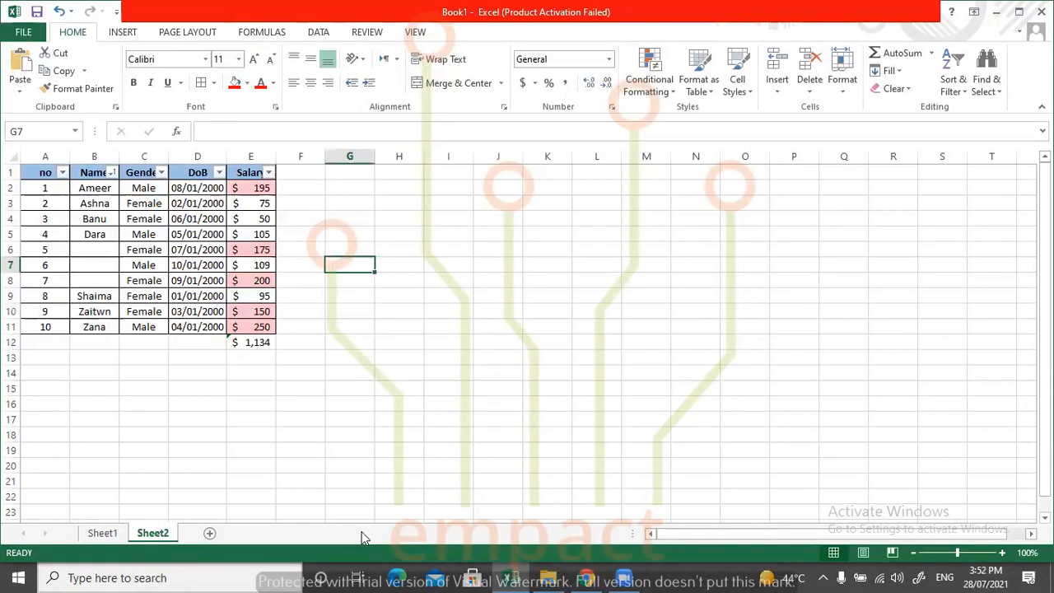